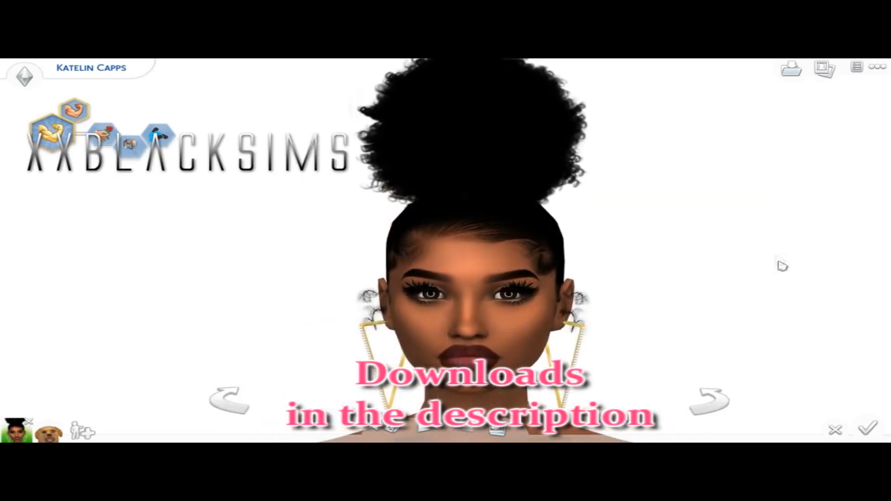
left_click_drag(776, 279, 773, 288)
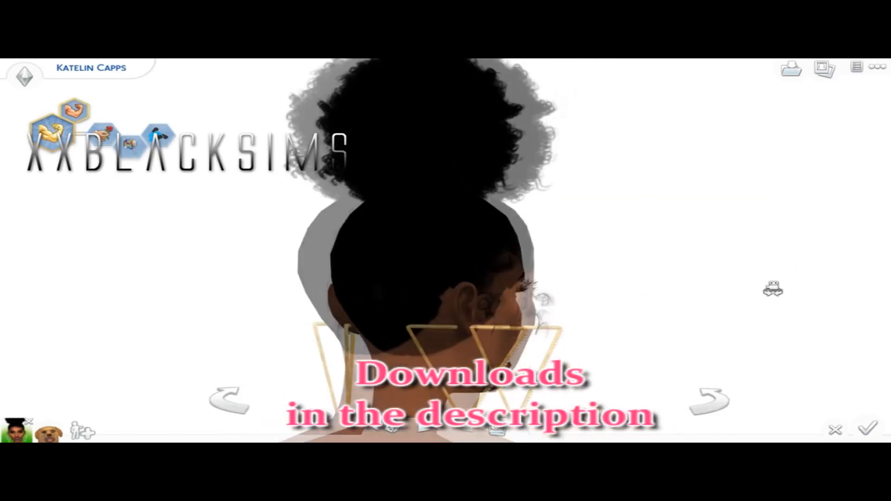
left_click_drag(745, 303, 745, 303)
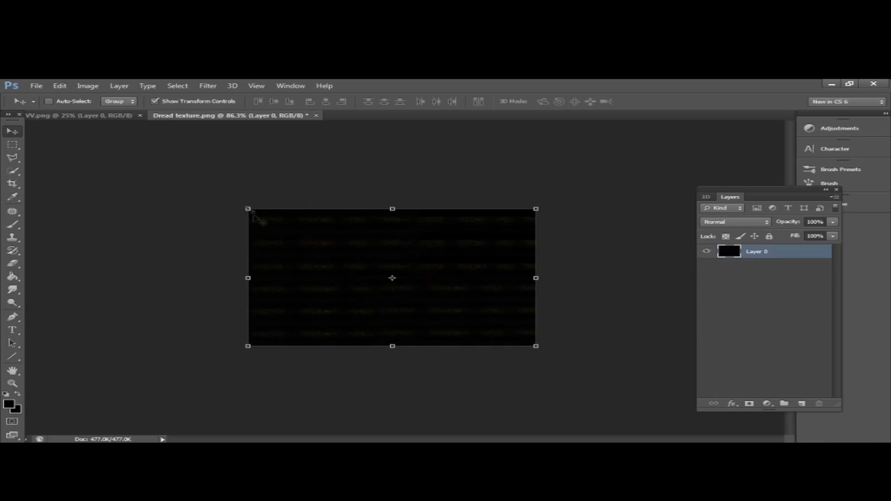
Copy the texture from Dread texture.png into VV.png and place it over the upper part of the template's HAIR area
left_click(84, 119)
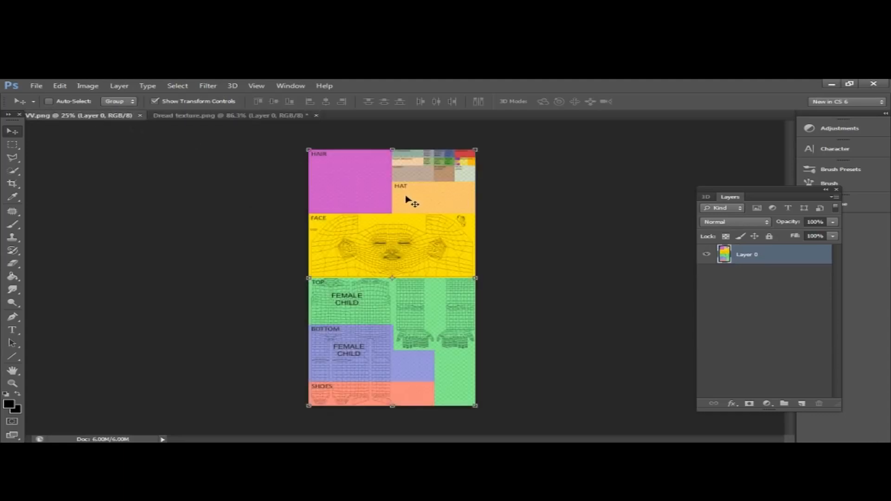
scroll(398, 195, "up", 3, "alt")
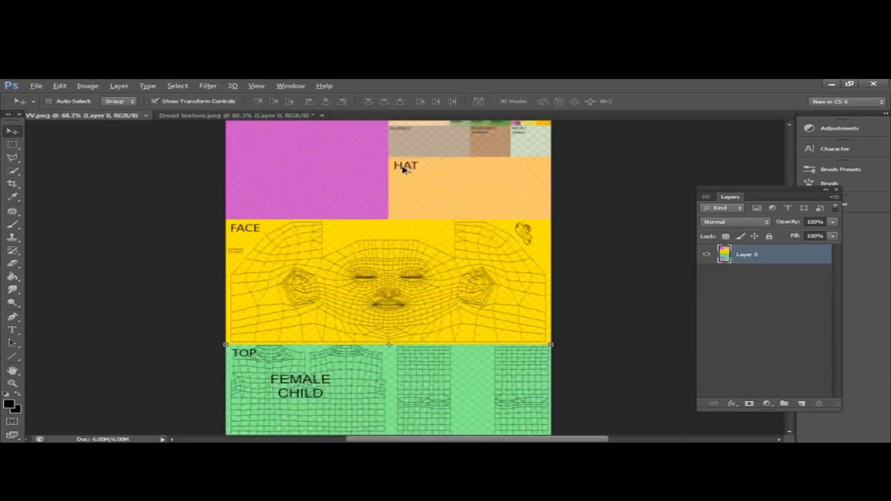
scroll(403, 169, "up", 3, "alt")
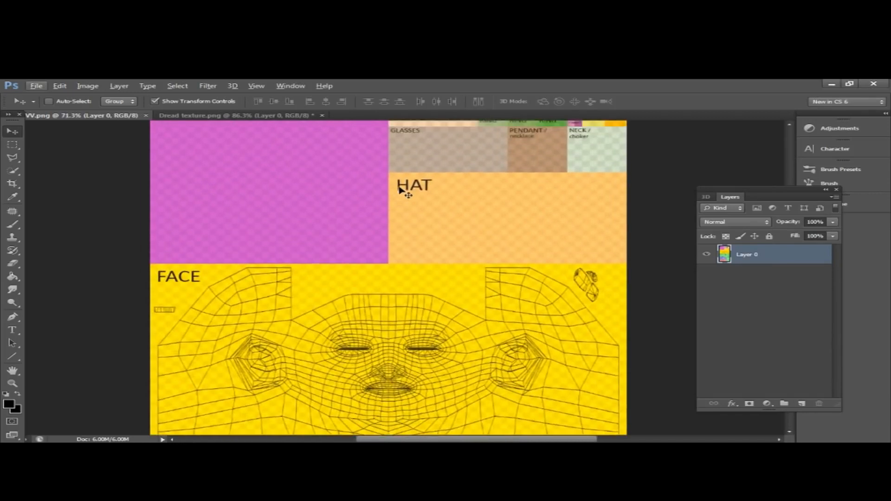
scroll(415, 212, "up", 3)
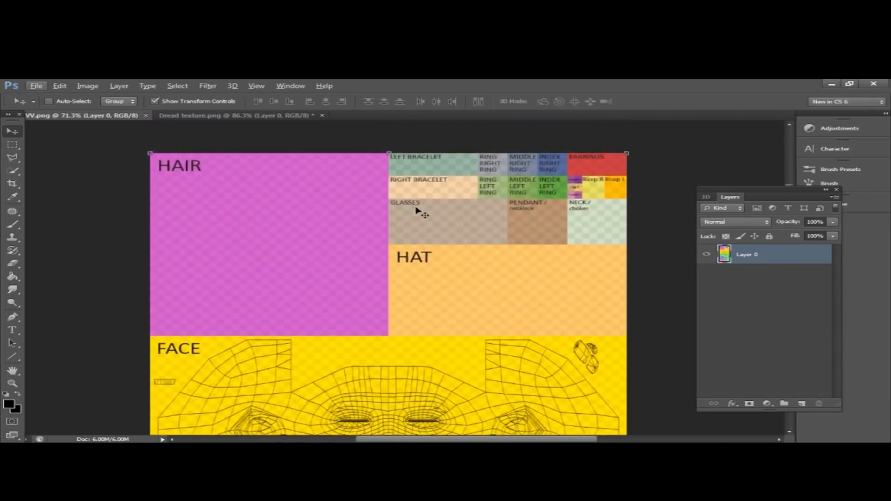
left_click(260, 118)
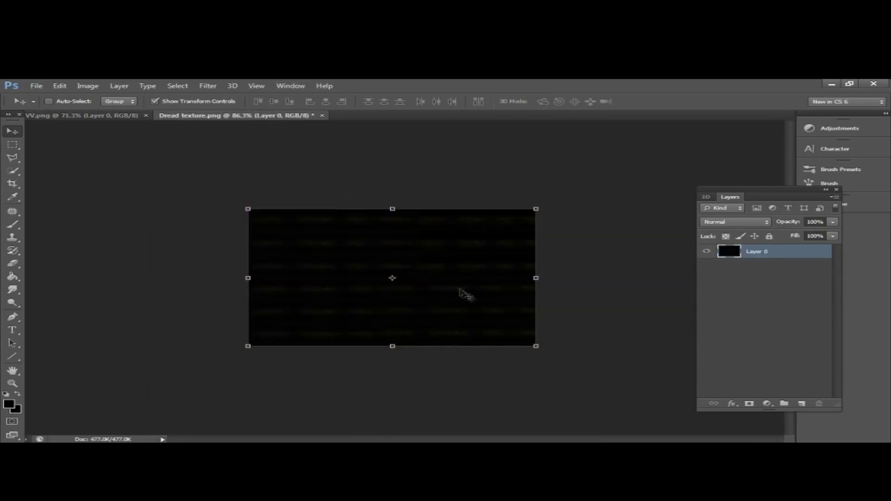
left_click_drag(456, 285, 320, 227)
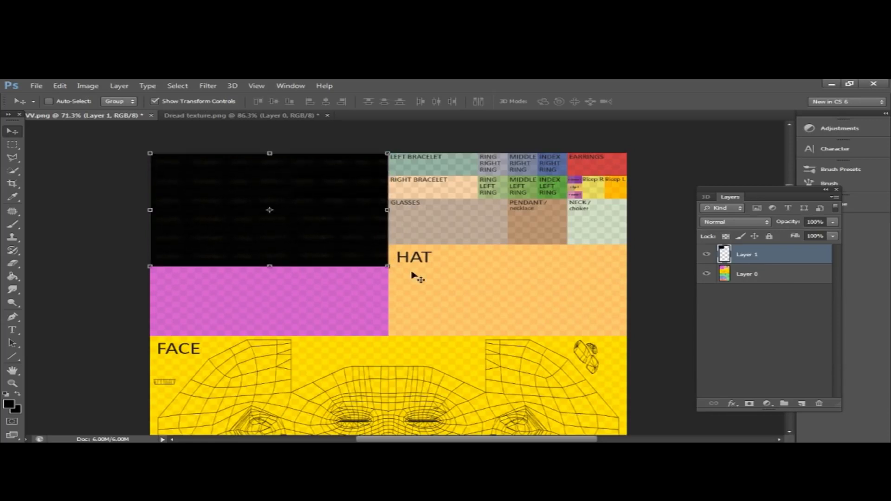
Hide Layer 0, the coloured UV template, leaving only the dread texture on a transparent background
left_click(12, 145)
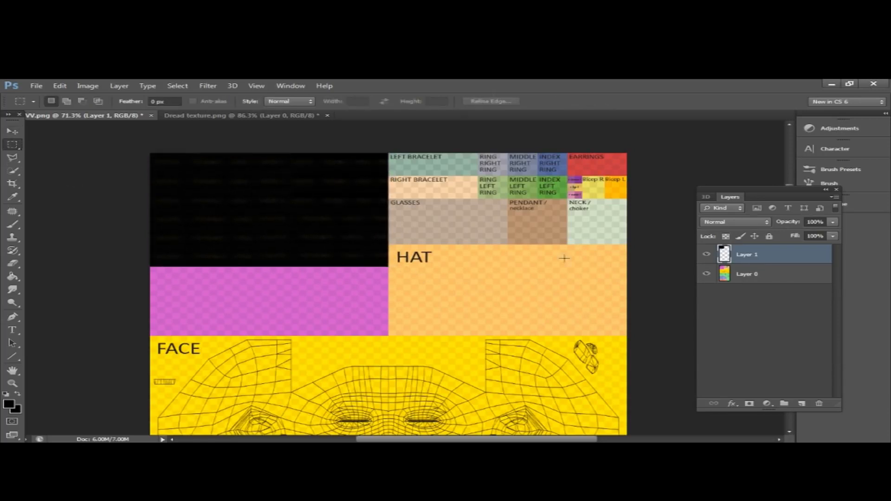
left_click(707, 275)
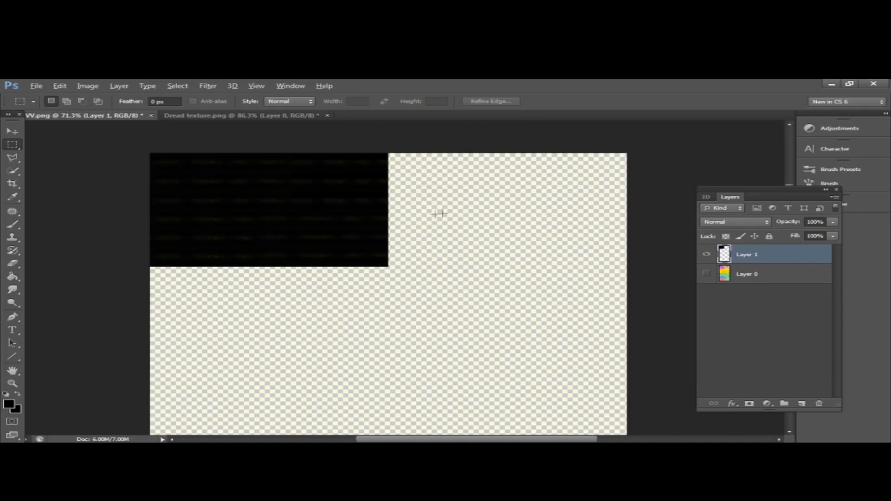
scroll(440, 219, "down", 6, "alt")
scroll(424, 237, "up", 3, "alt")
left_click(36, 85)
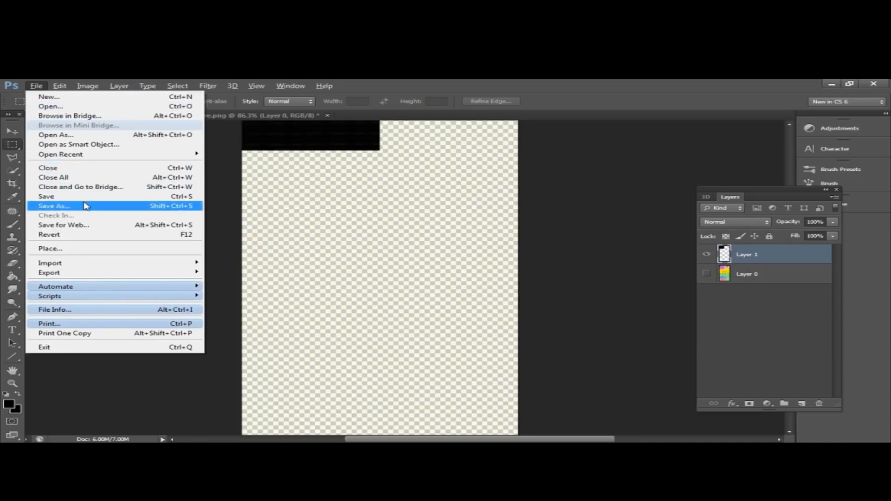
left_click(548, 232)
scroll(579, 197, "up", 3)
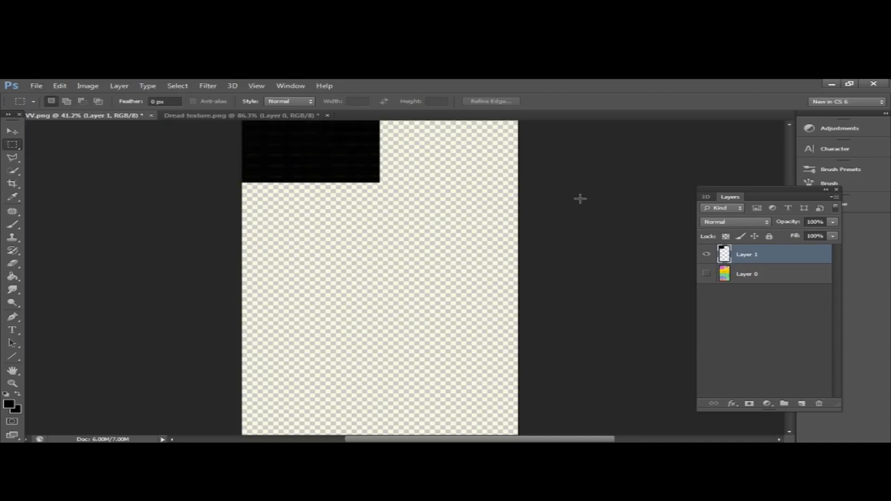
left_click(36, 86)
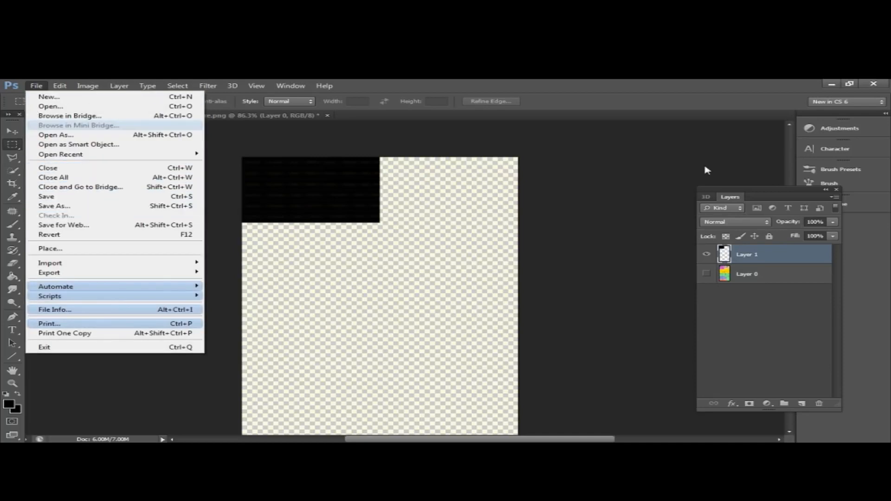
left_click(643, 173)
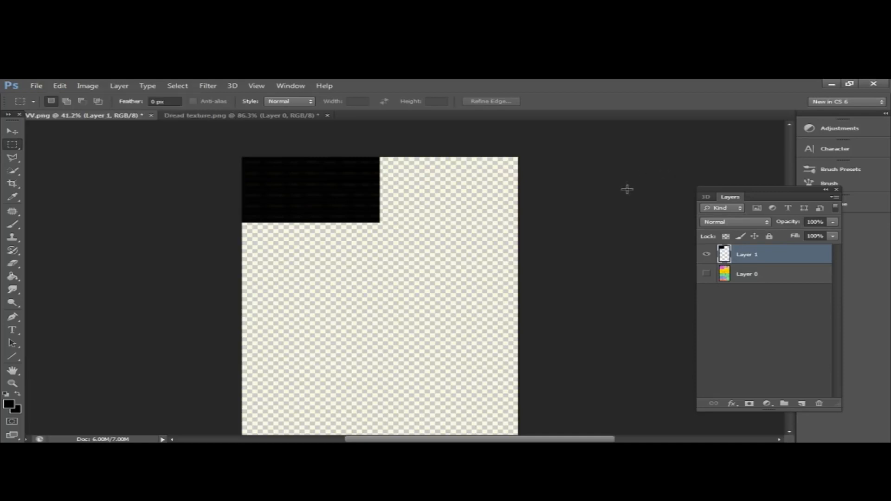
scroll(388, 229, "up", 3)
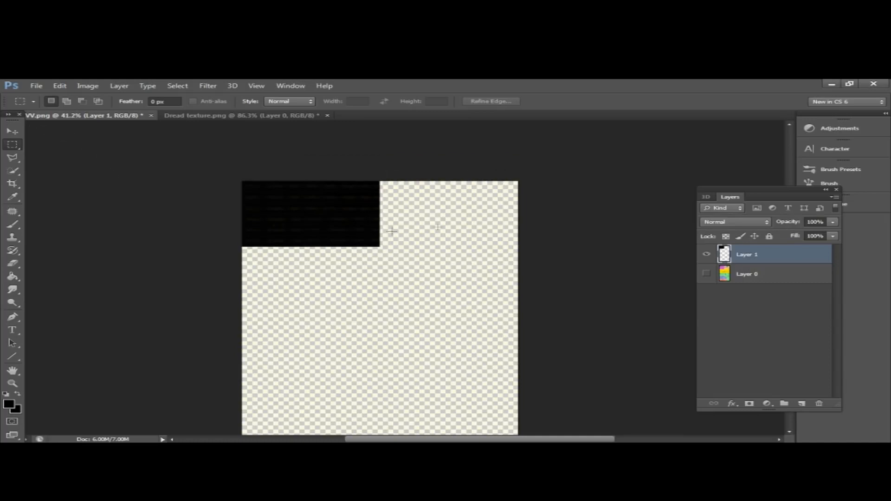
scroll(652, 200, "up", 1)
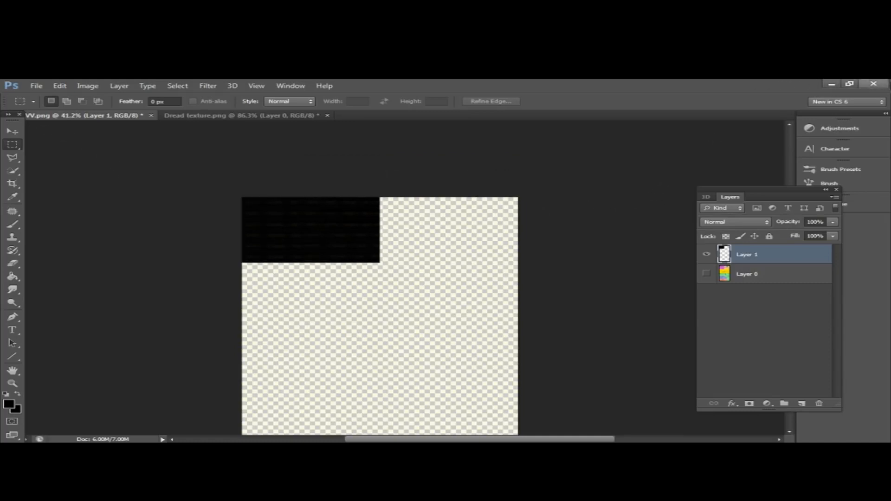
Switch to Sims 4 Studio, start a CAS project and filter the catalogue to Game content from the Base Game
left_click(885, 84)
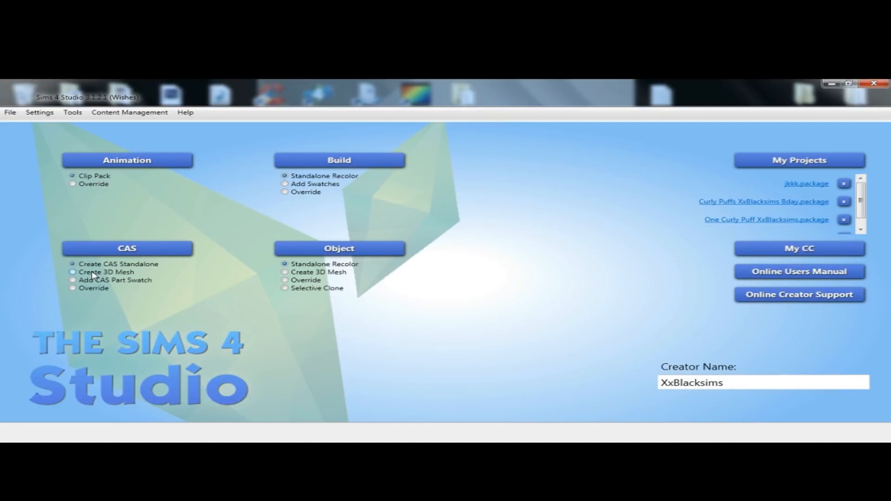
left_click(120, 253)
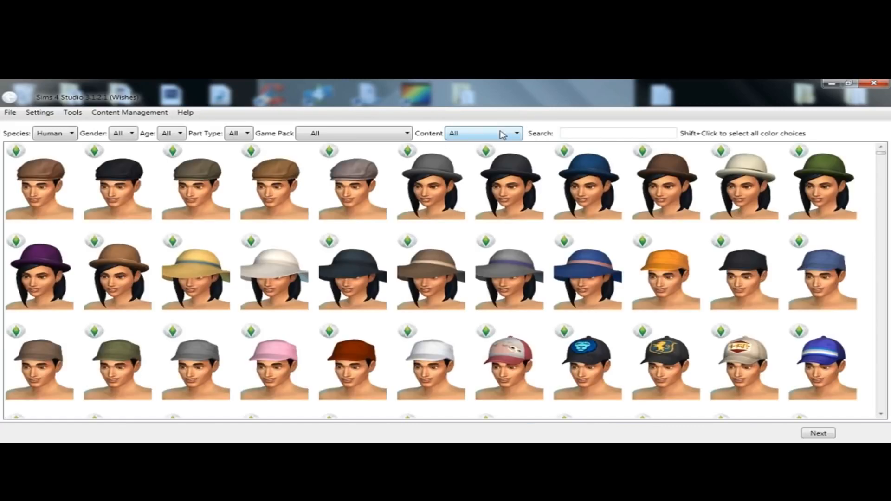
left_click(503, 135)
left_click(480, 160)
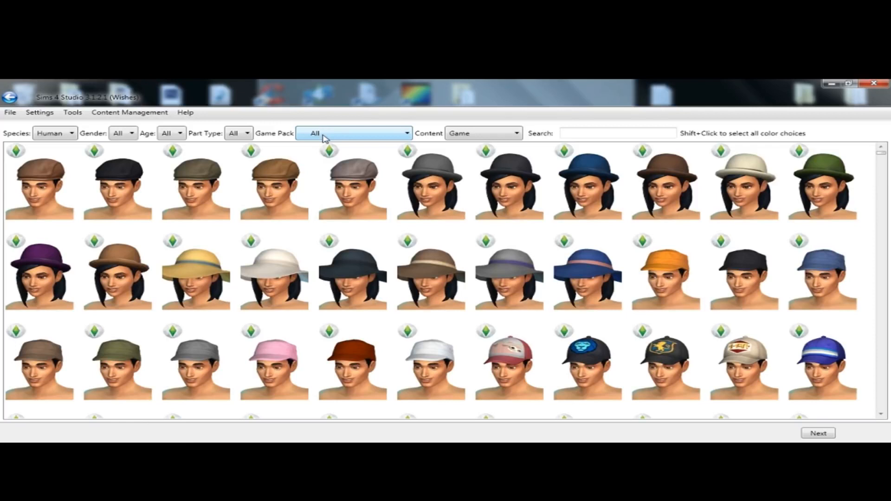
left_click(398, 136)
left_click(384, 158)
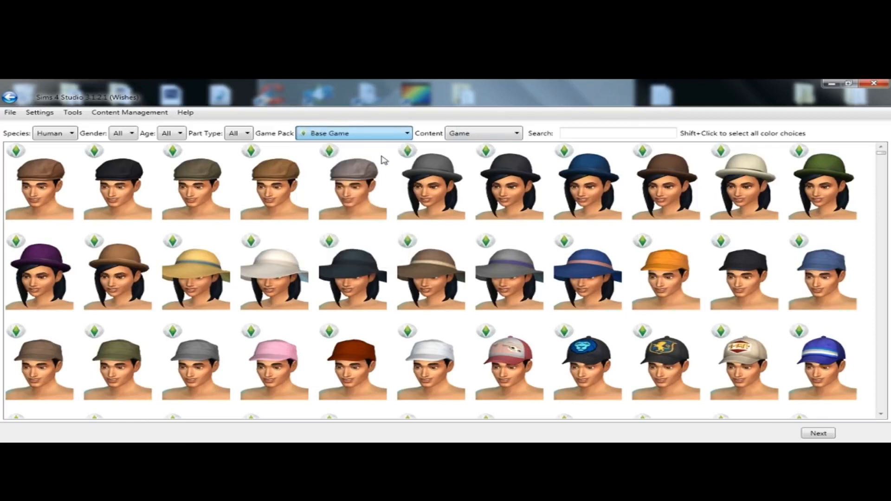
Narrow the catalogue to the Hair part type for Adult Male Sims
left_click(240, 136)
left_click(255, 168)
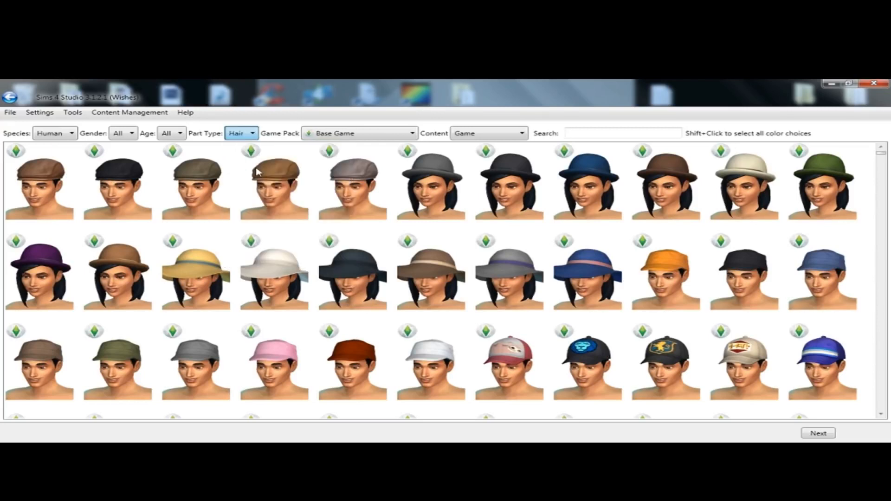
left_click(171, 134)
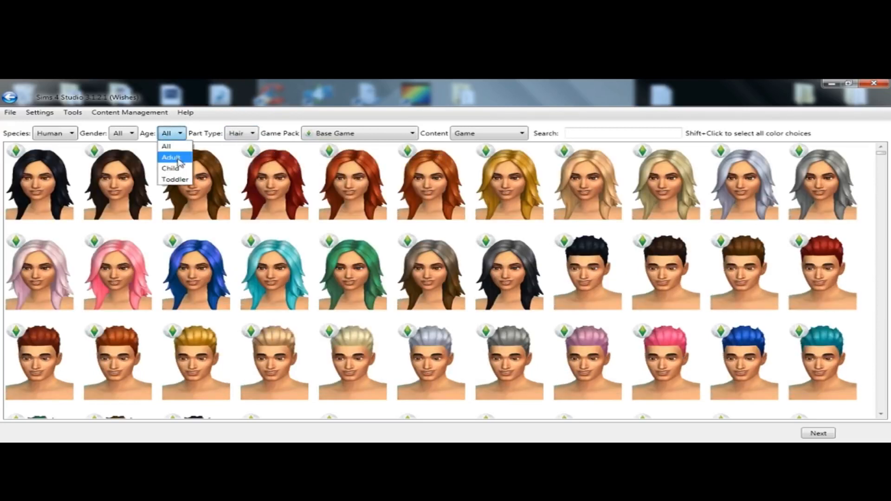
left_click(178, 159)
left_click(122, 134)
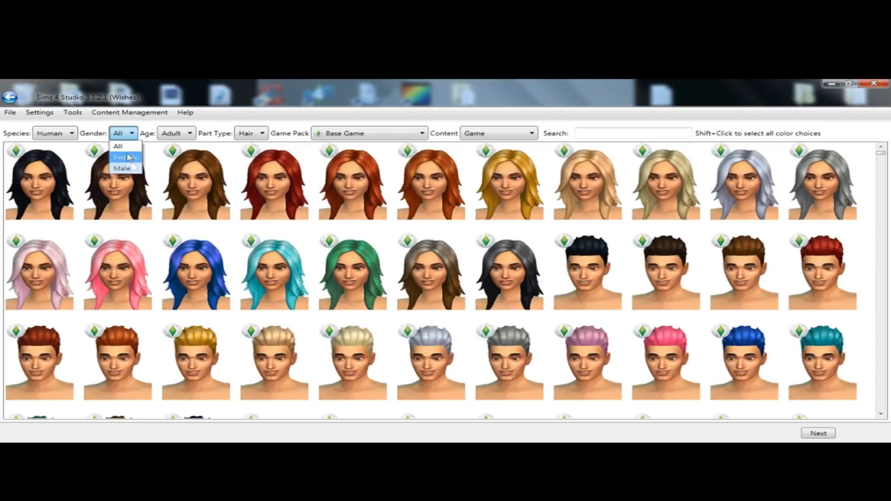
left_click(131, 168)
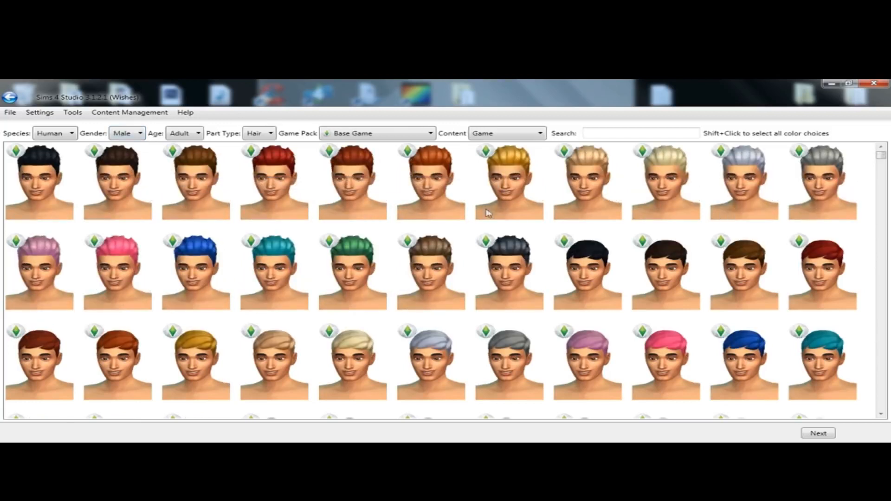
Find the male buzz cut hairs in the catalogue and select the black swatch
scroll(476, 203, "down", 10)
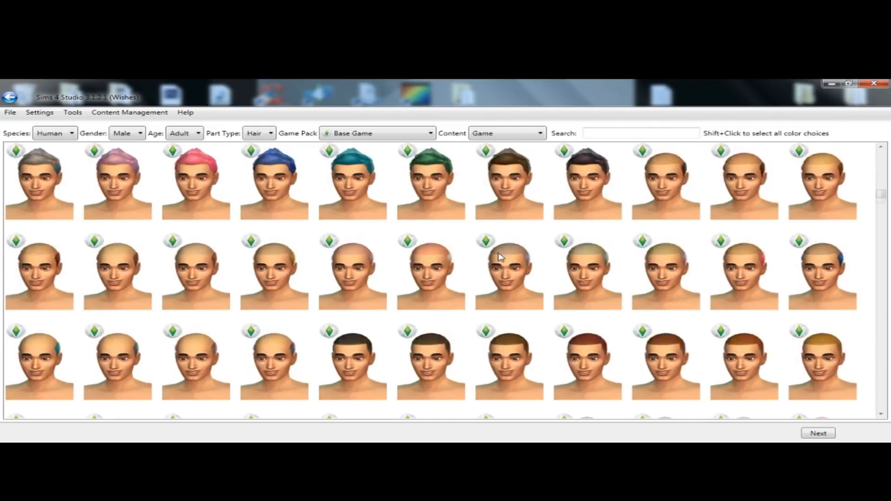
scroll(498, 254, "down", 1)
scroll(498, 254, "up", 3)
scroll(498, 255, "down", 1)
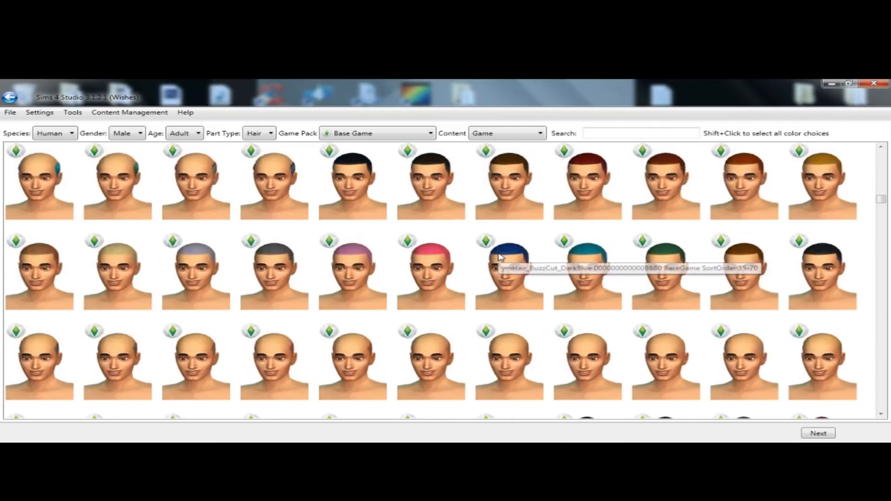
scroll(366, 195, "up", 2)
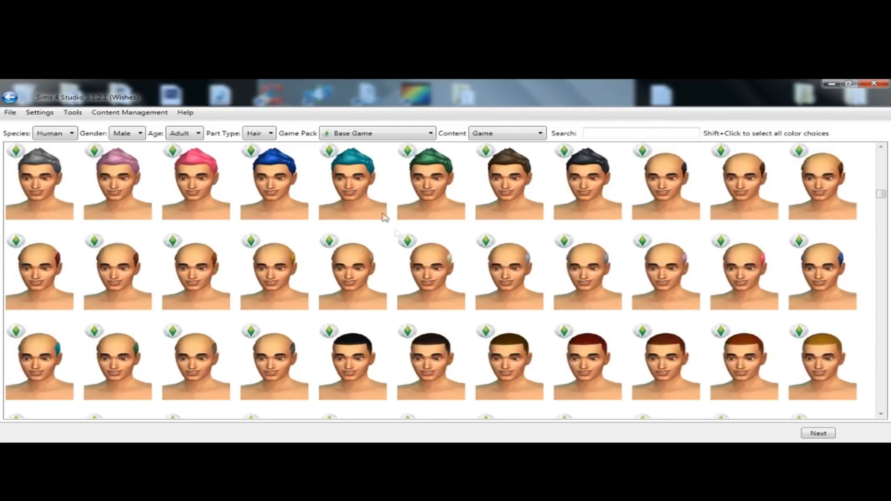
left_click(385, 339)
scroll(374, 261, "down", 2)
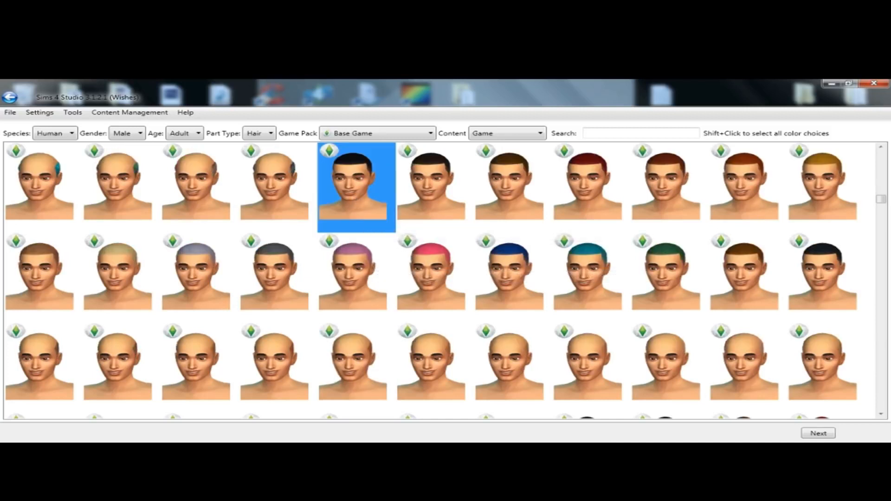
Create the project from the selected hair and save it on the Desktop as FADEEE.package
left_click(820, 434)
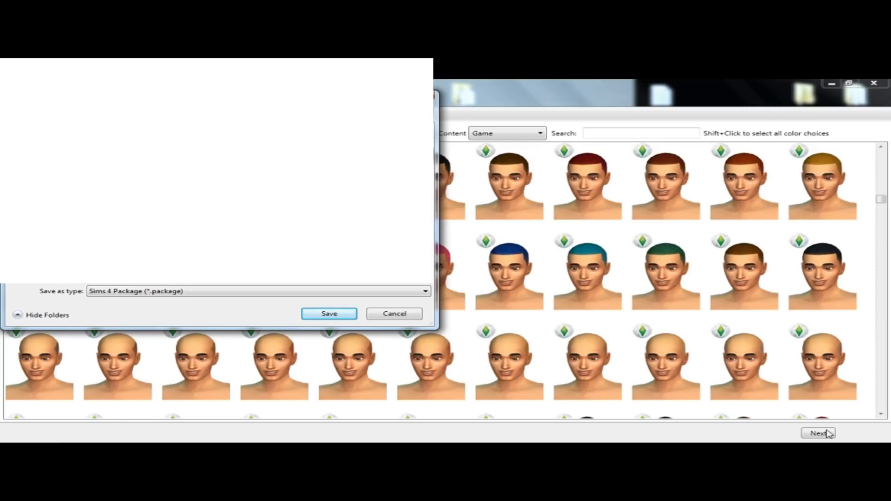
key("Return")
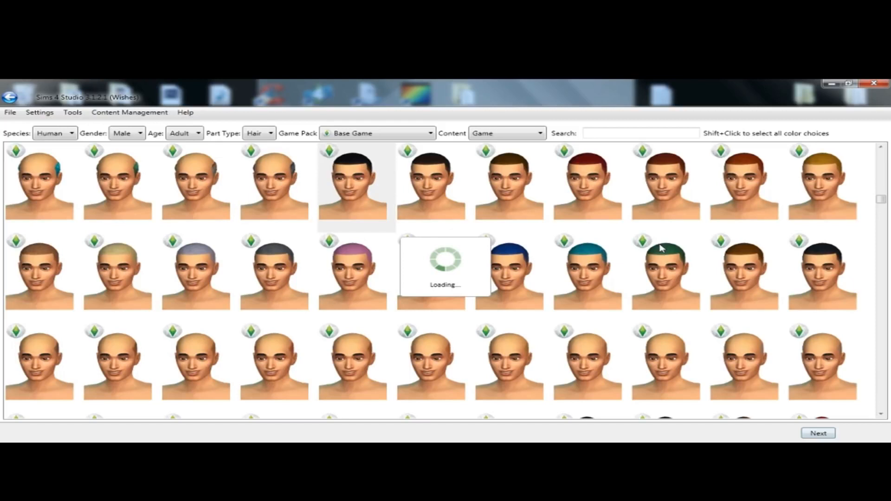
Export the buzz cut's LOD 0 mesh as a Blender file named DREADS
scroll(249, 223, "up", 5)
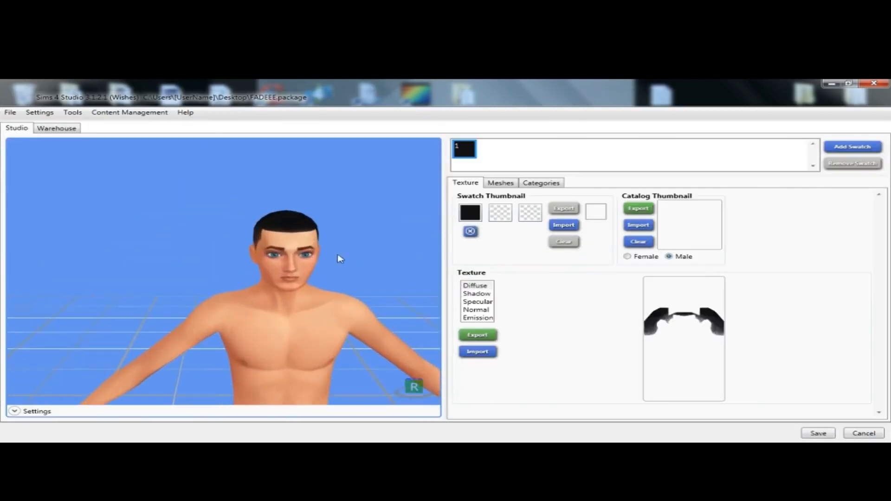
scroll(341, 259, "up", 5)
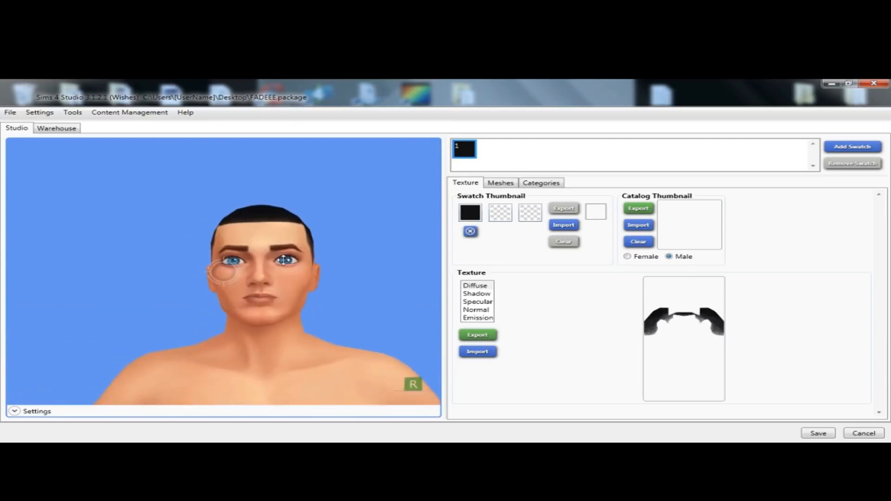
middle_click_drag(277, 300, 266, 250)
right_click_drag(266, 251, 269, 274)
scroll(289, 240, "up", 1)
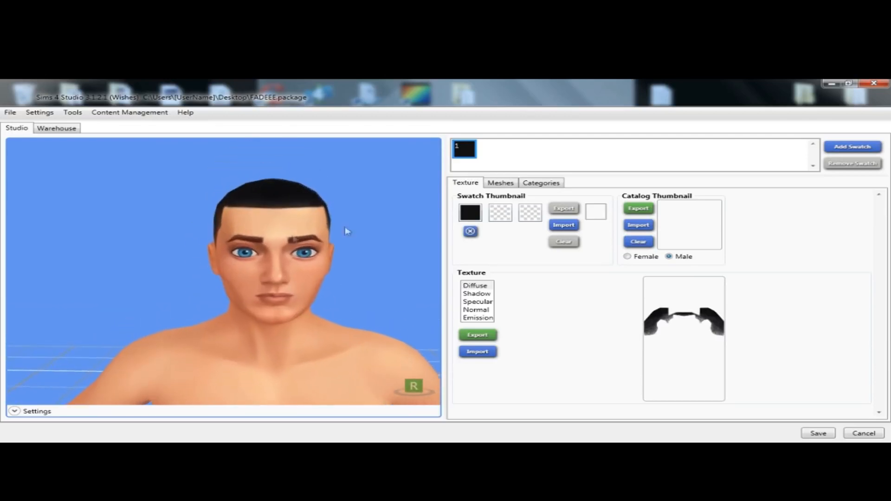
left_click(500, 183)
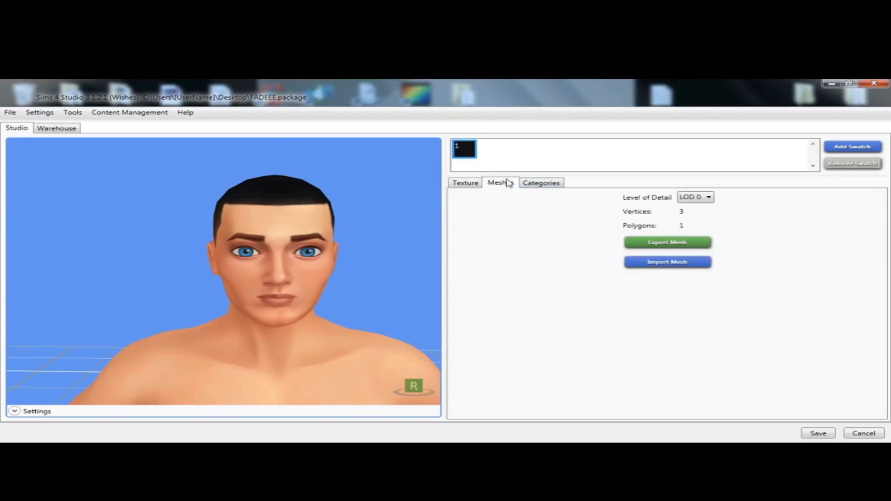
left_click(676, 244)
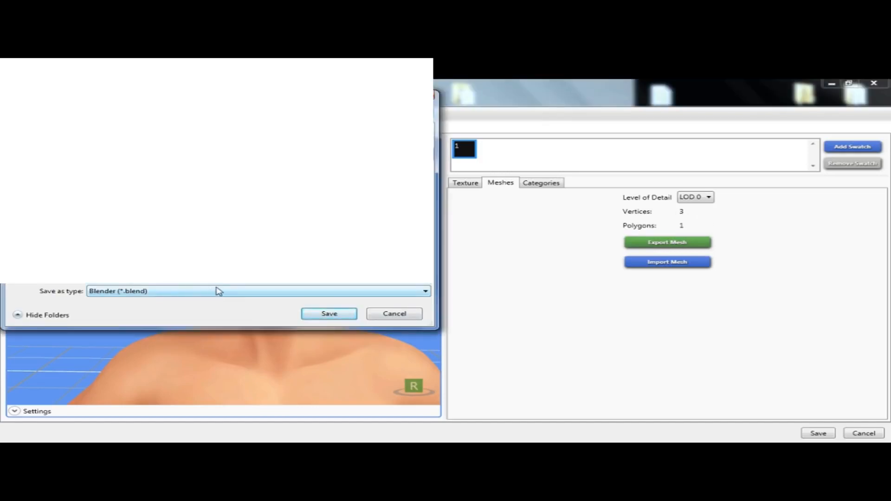
type("Dr")
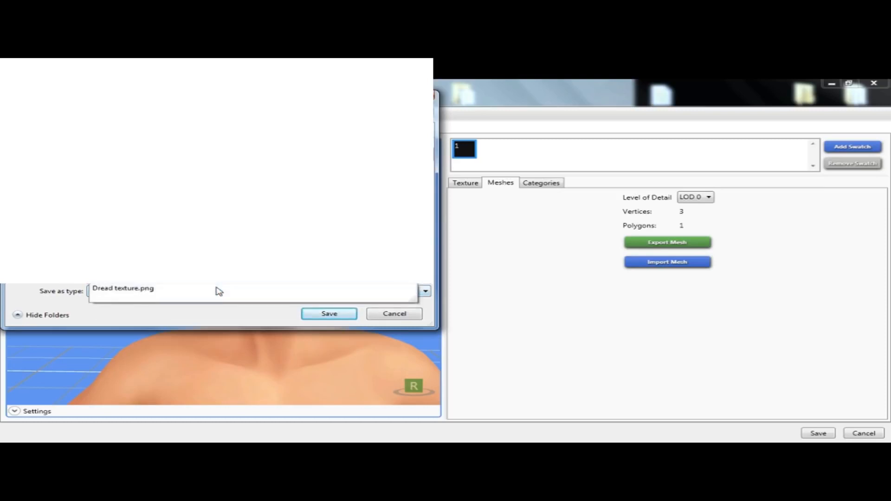
type("s")
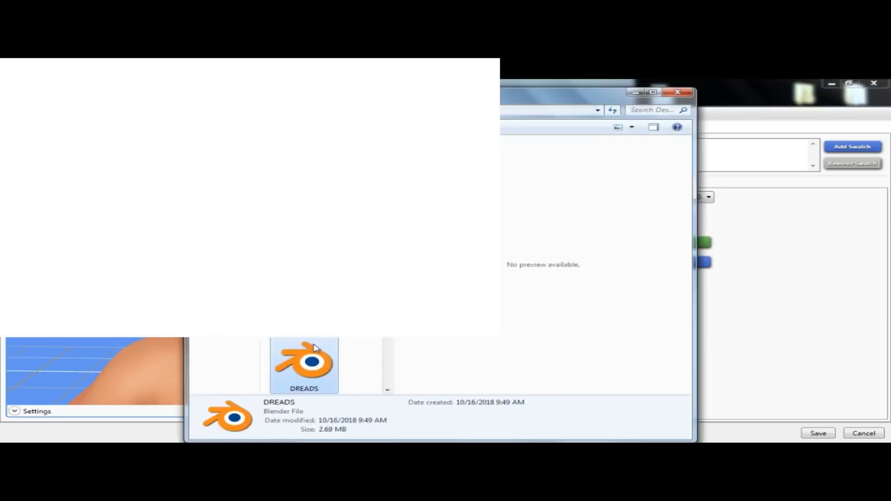
Open DREADS.blend in Blender and change the screen layout to Game Logic
double_click(311, 346)
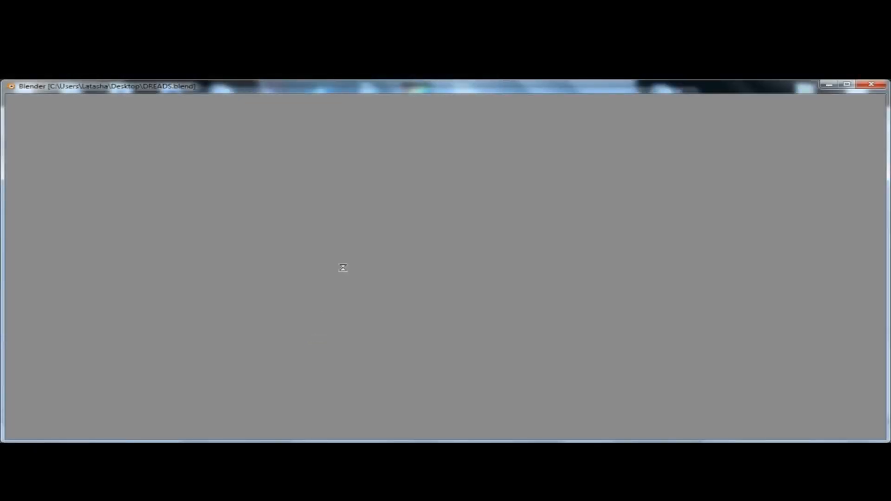
scroll(404, 203, "up", 5)
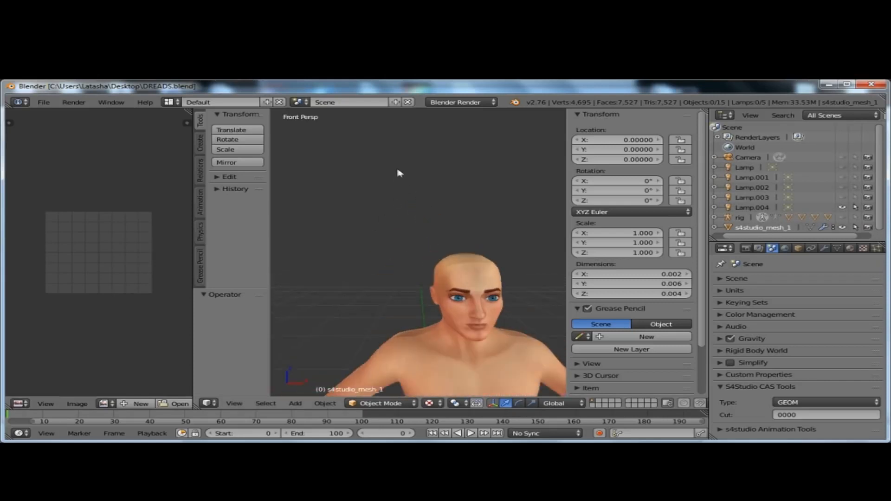
scroll(386, 158, "down", 4)
left_click(171, 102)
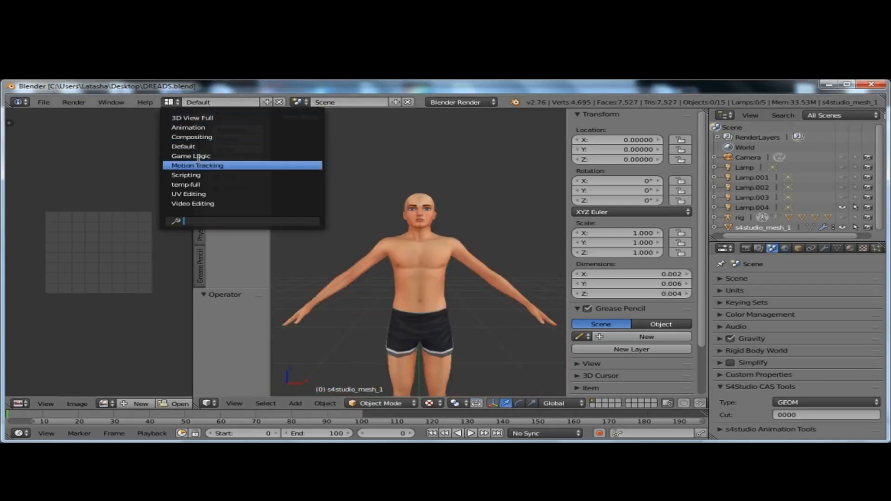
left_click(218, 156)
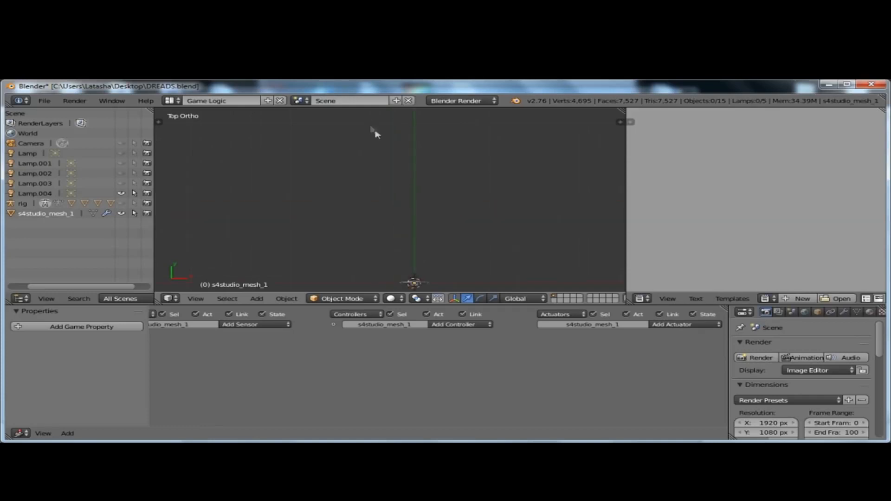
Set the viewport shading to Texture and enlarge the 3D view downward over the logic editor
middle_click_drag(211, 226, 589, 155)
scroll(295, 134, "down", 3)
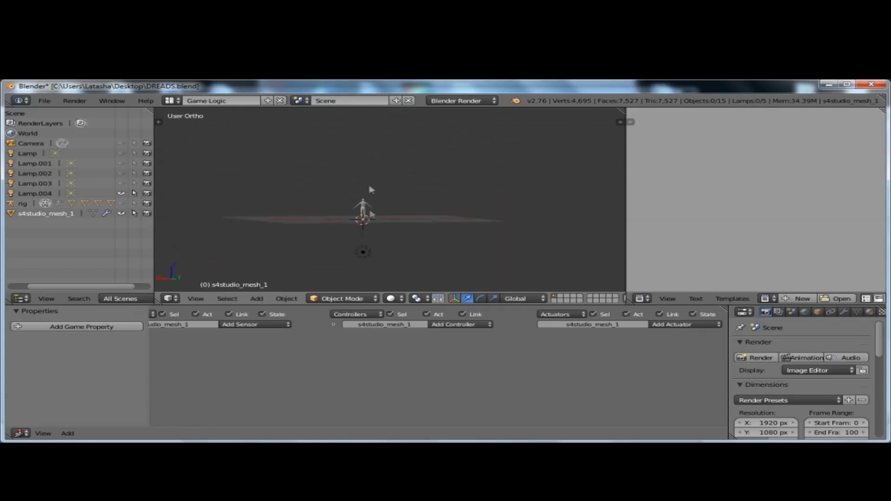
left_click(391, 298)
left_click(390, 301)
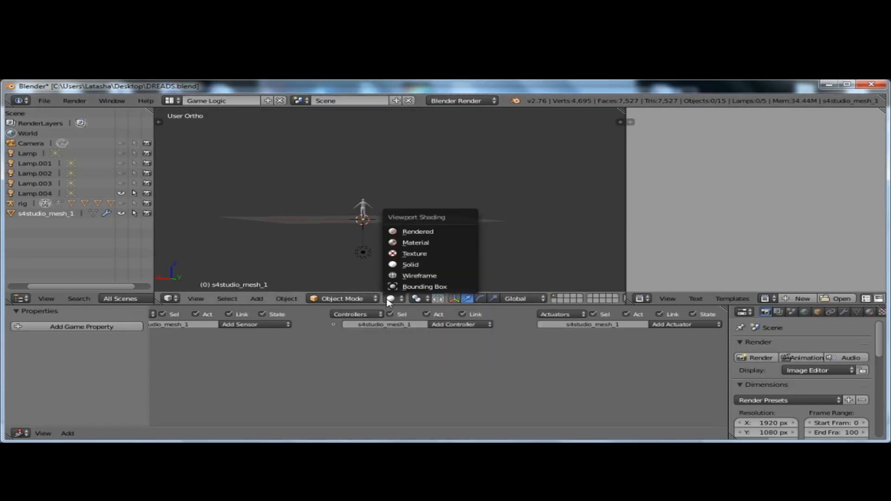
left_click(409, 254)
left_click_drag(397, 306, 383, 408)
Add a Bezier curve to the scene at the Sim's feet
scroll(325, 257, "up", 4)
scroll(447, 260, "up", 2)
middle_click_drag(416, 271, 426, 268)
scroll(401, 256, "up", 4)
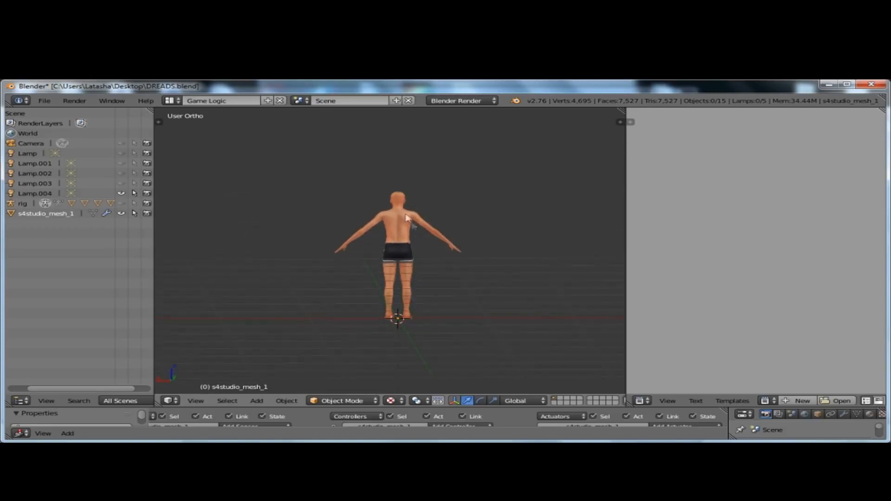
scroll(408, 195, "up", 4)
middle_click_drag(412, 182, 418, 227)
scroll(415, 201, "down", 2)
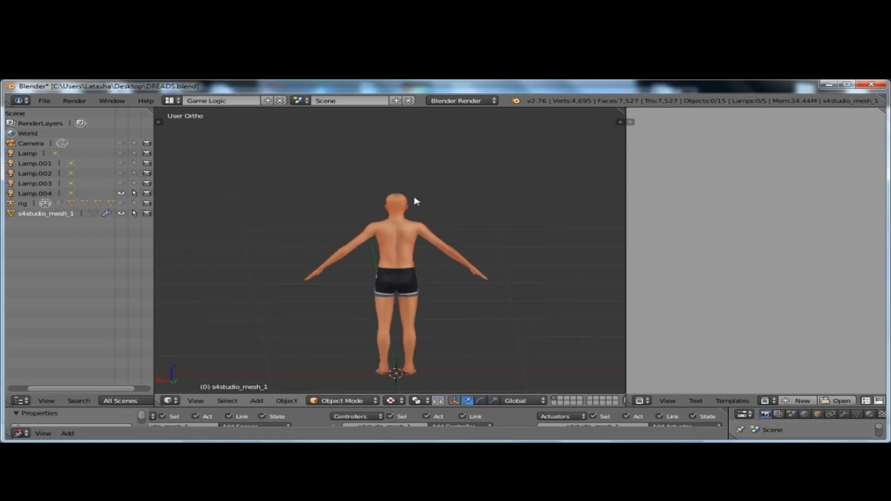
left_click(265, 403)
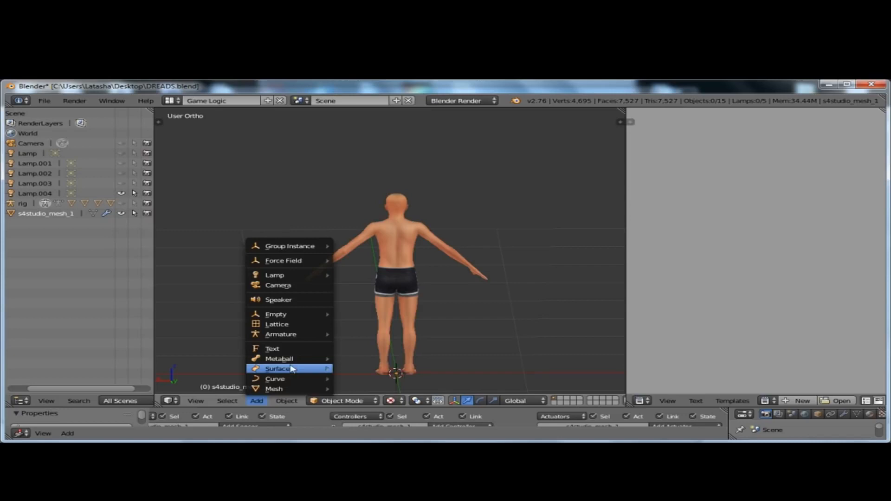
mouse_move(295, 382)
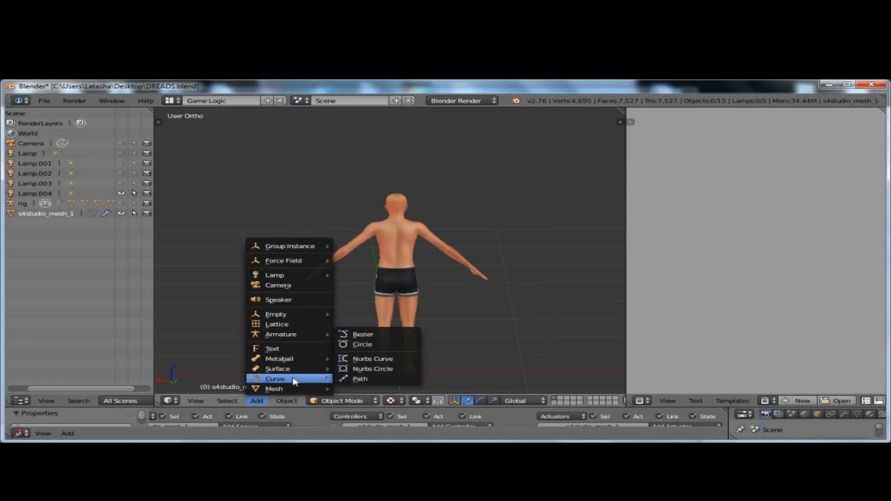
left_click(398, 336)
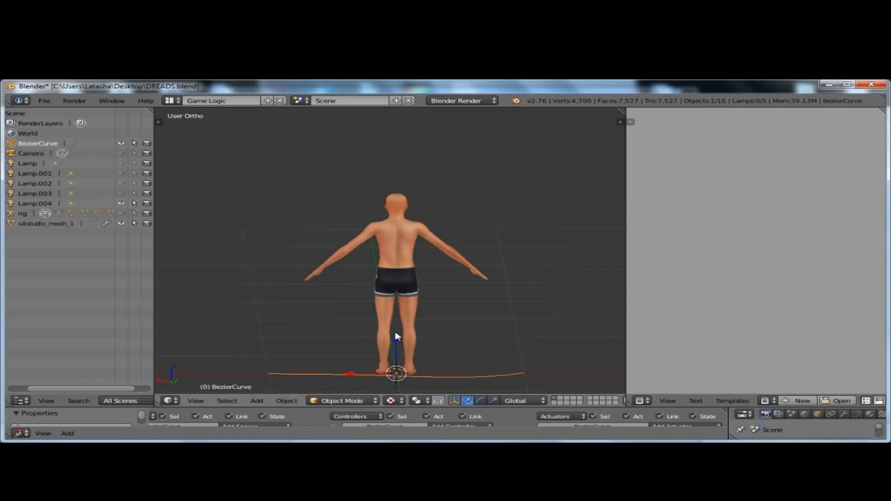
Raise the Bezier curve along the Z axis to the top of the Sim's head
scroll(404, 315, "down", 2)
middle_click_drag(408, 298, 185, 314)
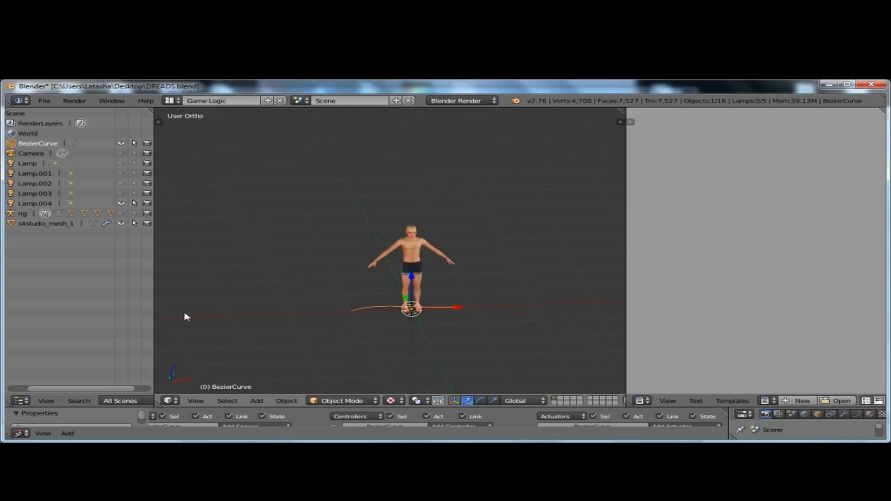
scroll(418, 297, "up", 2)
middle_click_drag(443, 298, 471, 298)
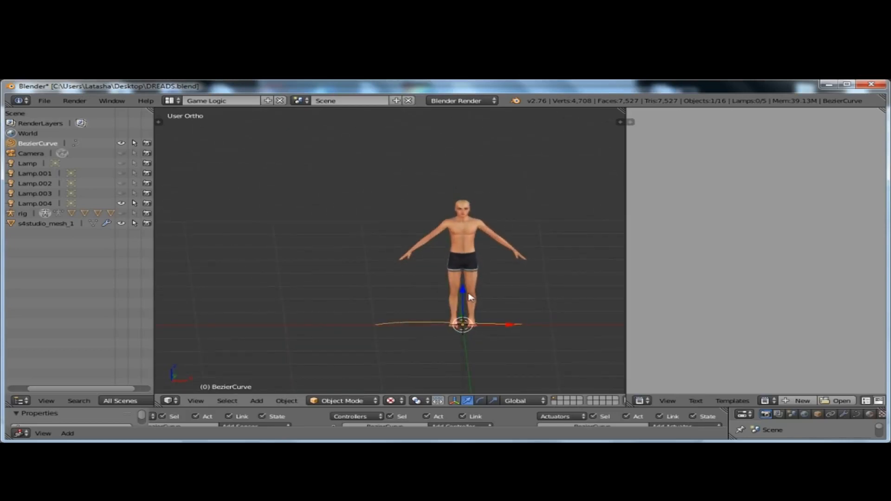
left_click_drag(463, 294, 467, 170)
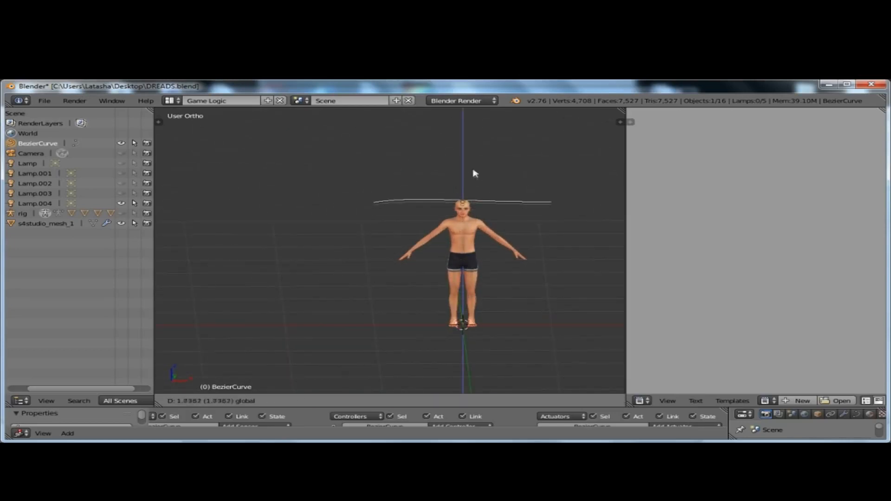
left_click_drag(467, 170, 466, 168)
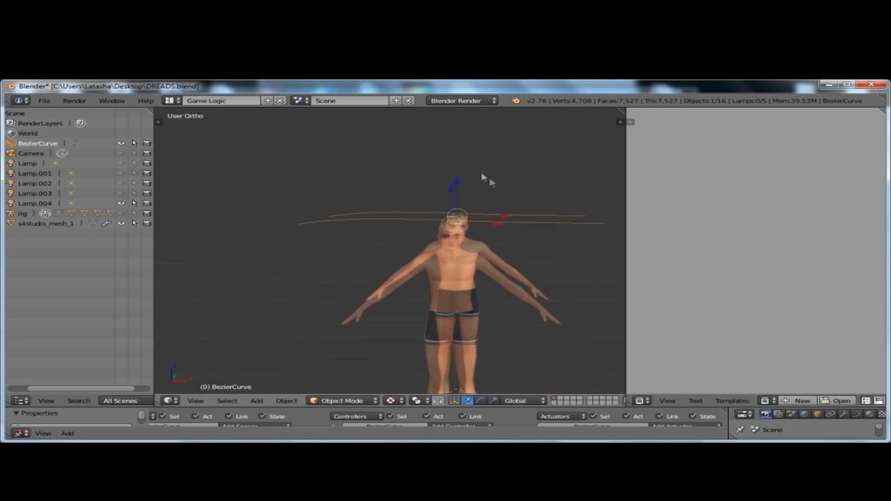
Rotate the Bezier curve so it stands nearly vertical through the Sim's head
scroll(492, 186, "up", 1)
middle_click_drag(508, 247, 456, 259)
scroll(417, 215, "up", 2)
middle_click_drag(440, 223, 472, 213)
key("r")
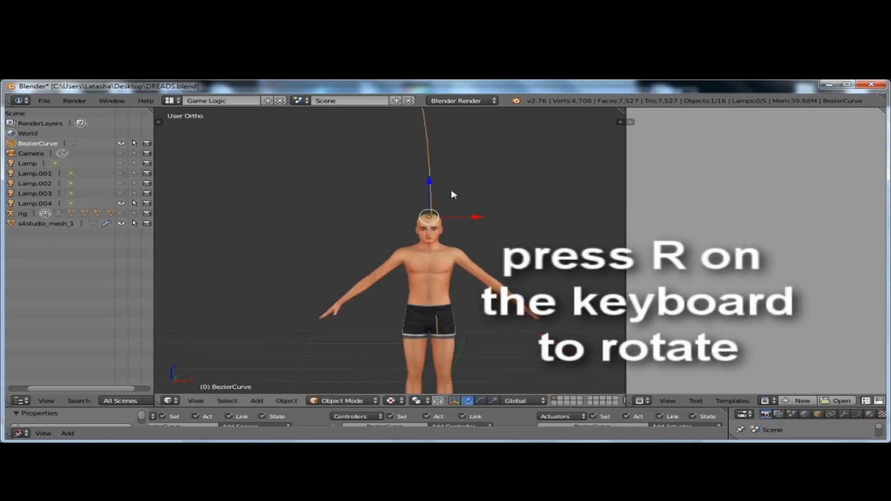
scroll(473, 214, "up", 2)
key("r")
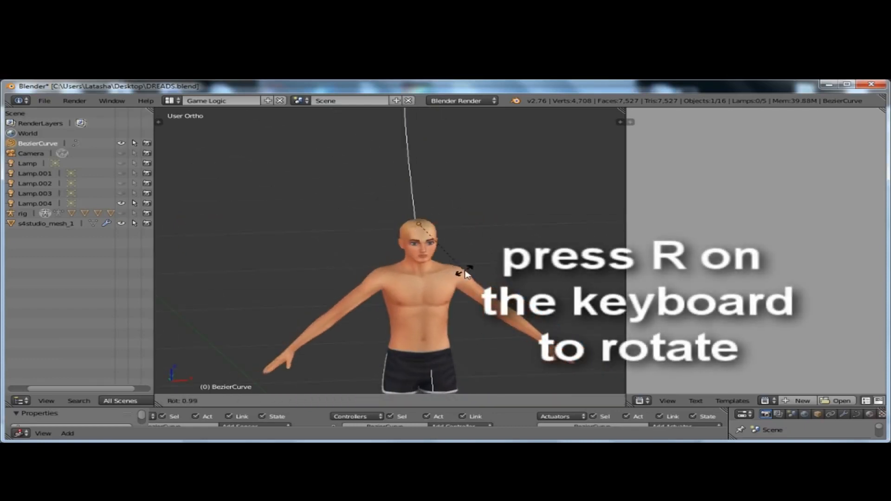
left_click(465, 272)
Scale the Bezier curve down to roughly the head's proportions and move it beside the left side of the Sim's head
key("s")
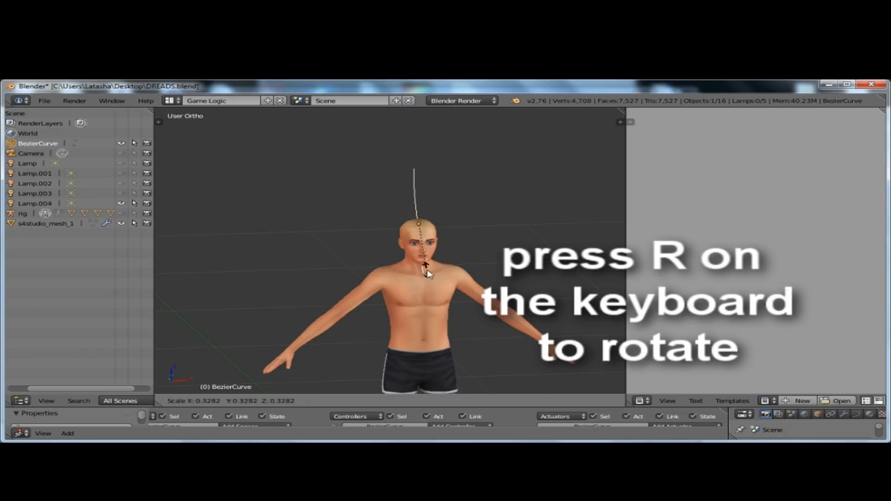
left_click(423, 264)
scroll(423, 263, "up", 3)
middle_click_drag(423, 263, 546, 247)
left_click_drag(459, 230, 495, 248)
scroll(456, 238, "up", 2)
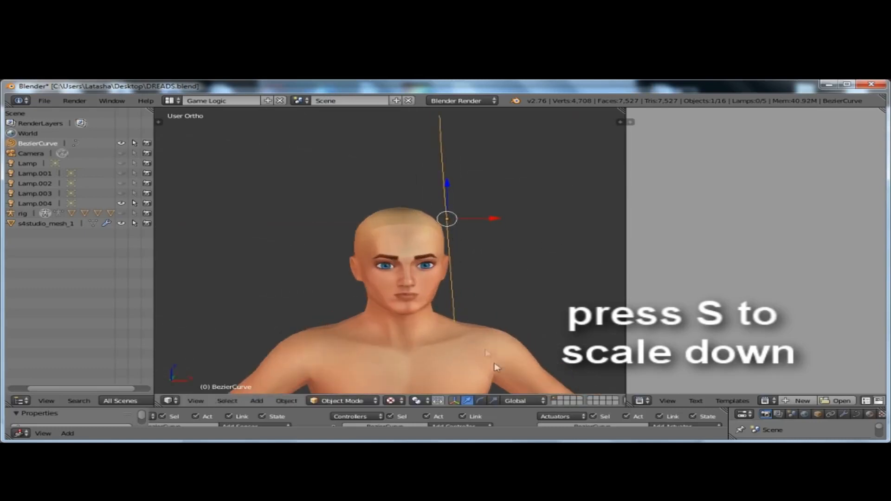
Shrink the curve further and grab it to reposition it closer to the side of the head
key("s")
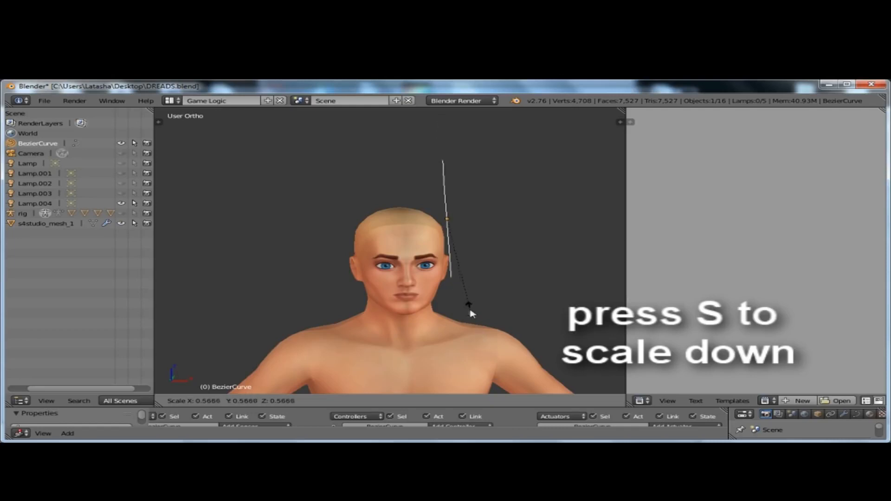
left_click(478, 331)
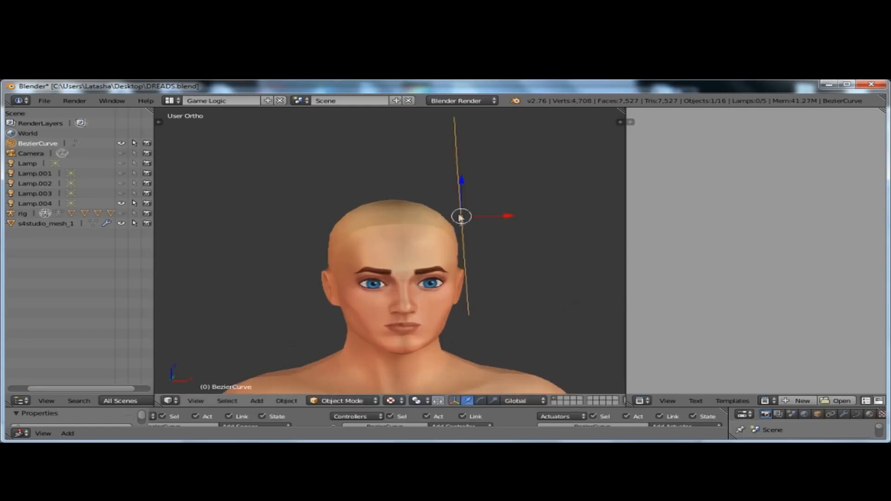
middle_click_drag(460, 217, 408, 289)
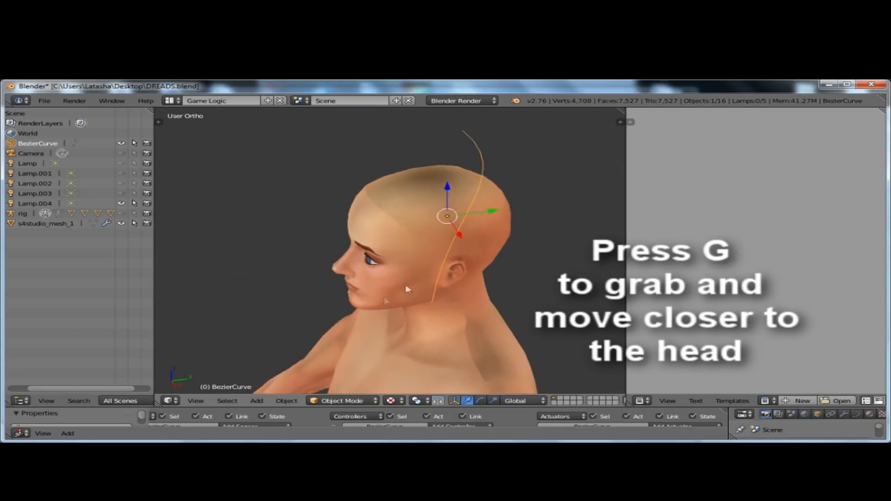
key("g")
left_click(411, 285)
Move the curve against the left side of the head and lower it along the Z axis
middle_click_drag(351, 304, 455, 291)
scroll(408, 246, "up", 1)
scroll(377, 225, "down", 3)
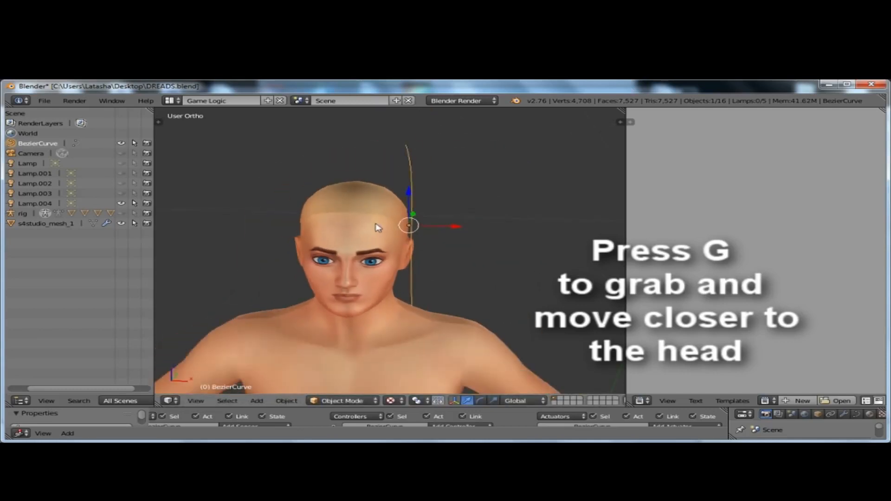
scroll(408, 171, "up", 2)
scroll(411, 185, "up", 2)
middle_click_drag(360, 240, 397, 215)
key("g")
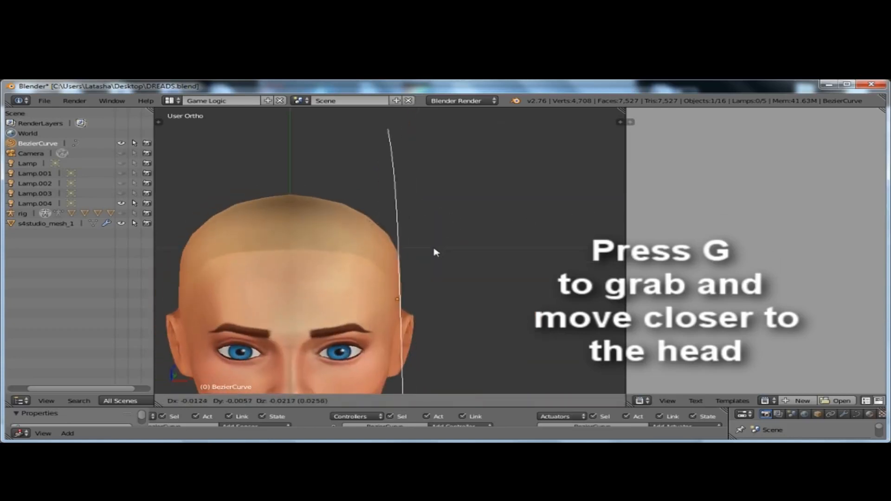
left_click(432, 275)
scroll(425, 192, "down", 4)
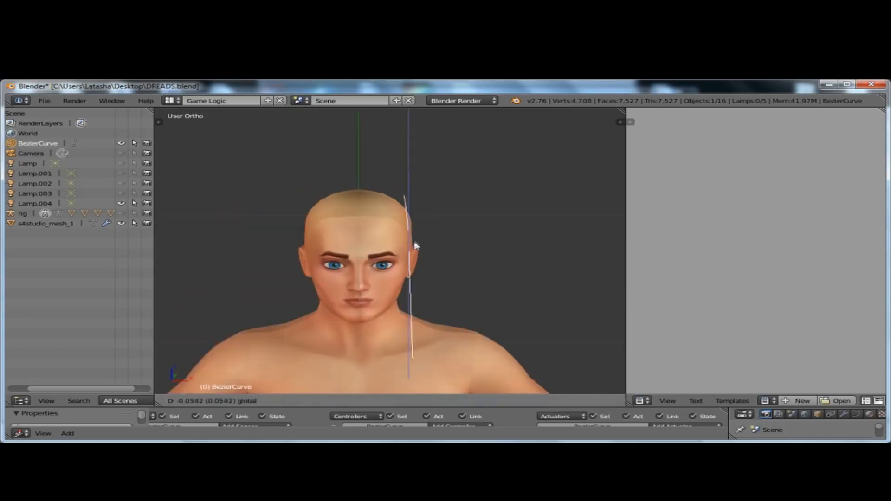
Scale the curve down slightly and move it up so it runs from the upper temple past the left ear
scroll(401, 238, "up", 2)
key("s")
left_click(430, 363)
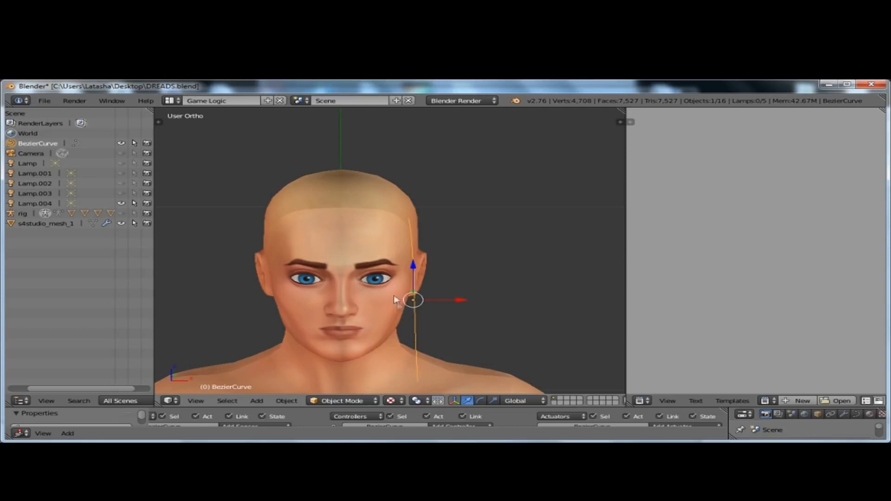
key("g")
left_click(398, 255)
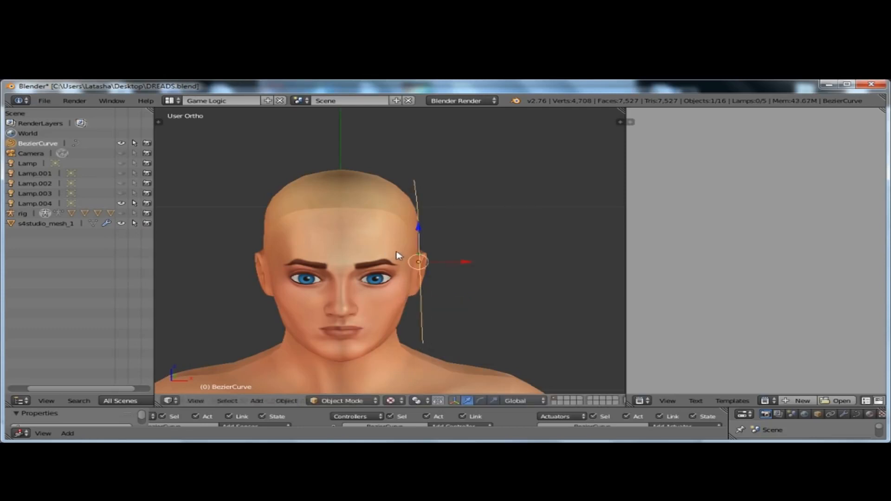
mouse_move(462, 271)
middle_mouse_down()
mouse_move(390, 281)
mouse_move(471, 266)
mouse_move(454, 261)
middle_mouse_up()
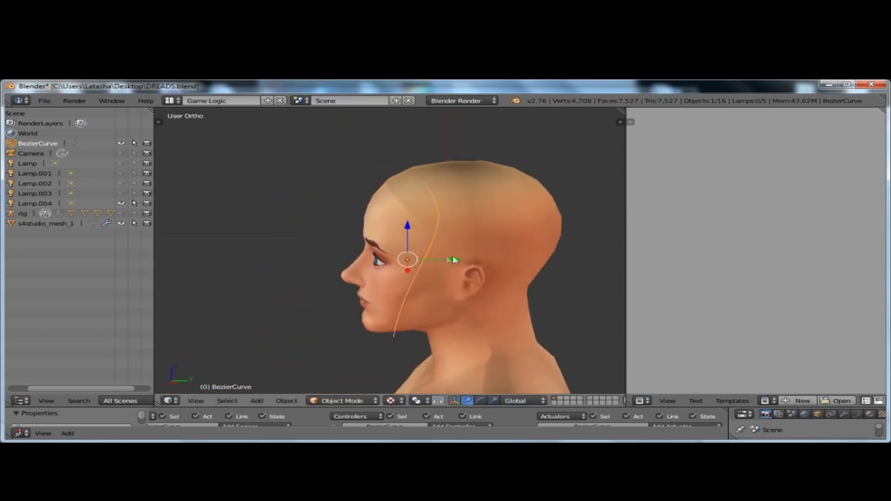
Move the Bezier curve slightly toward the face along the Y axis and check its placement against the head from the front
left_click_drag(460, 260, 445, 262)
middle_click_drag(446, 262, 418, 269)
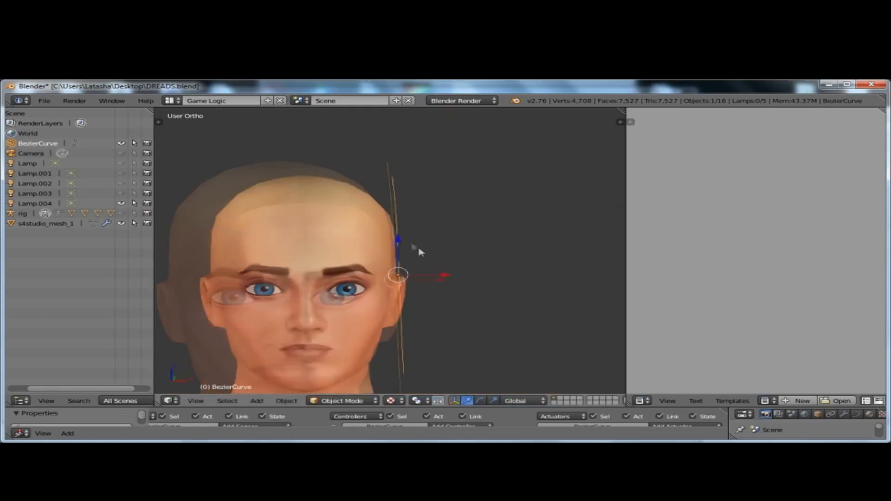
scroll(376, 287, "up", 2)
scroll(404, 273, "up", 1)
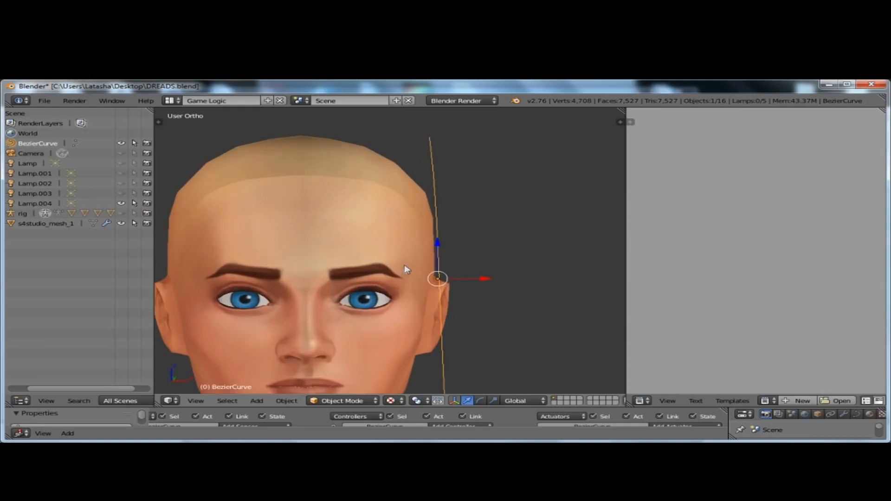
scroll(430, 254, "down", 2)
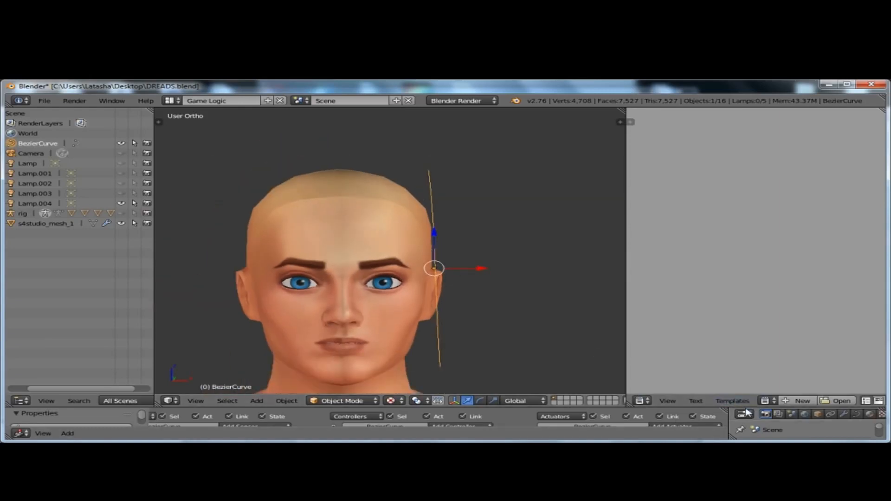
Enlarge the properties area, open the curve's object data settings and set its Fill mode to Full
left_click_drag(746, 409, 716, 287)
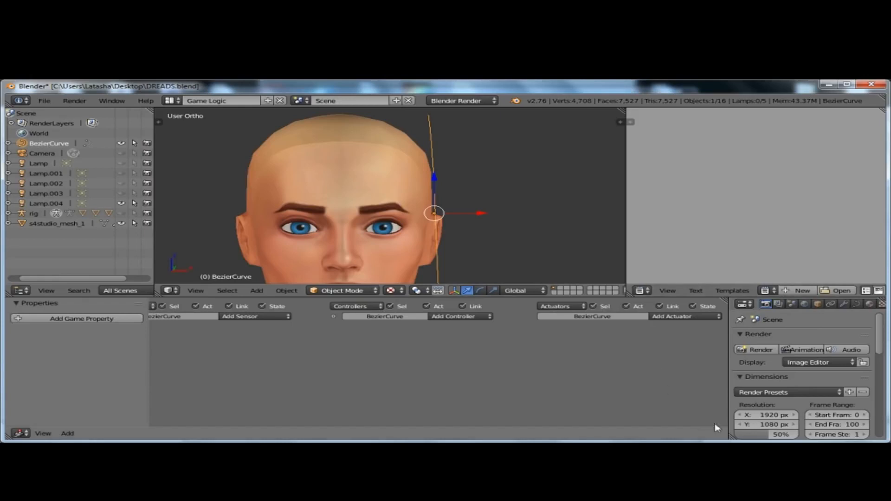
left_click(857, 305)
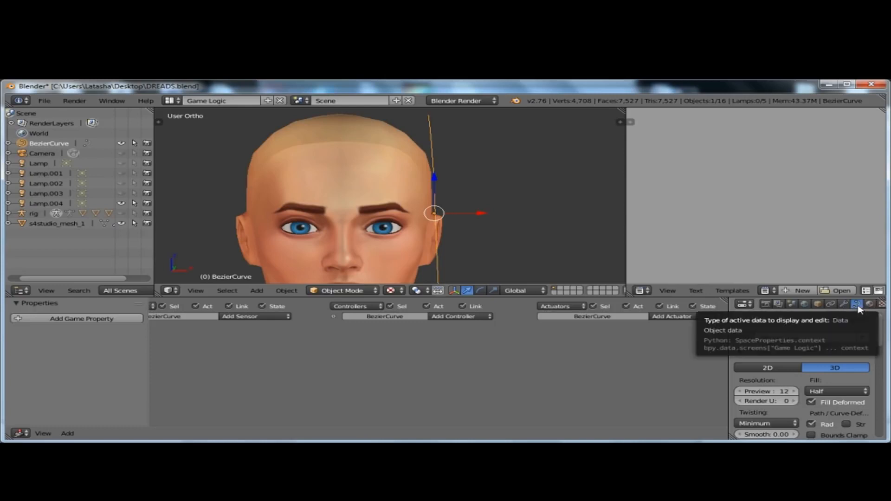
scroll(744, 385, "down", 1)
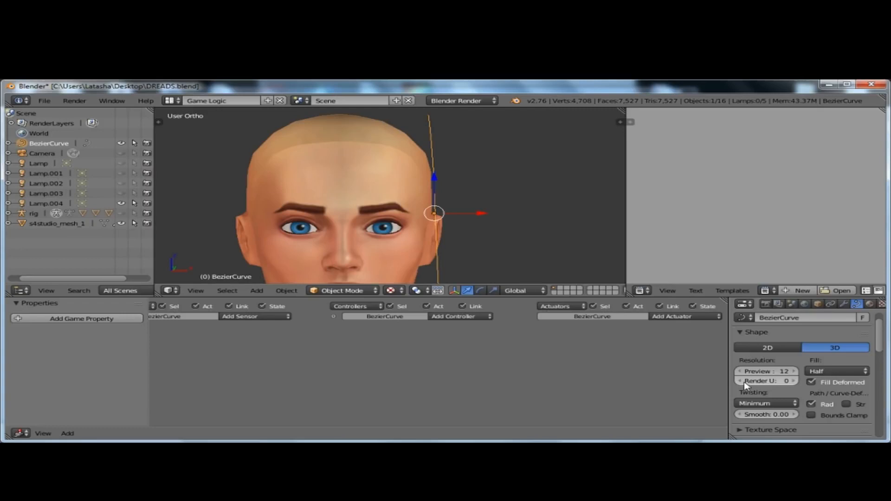
scroll(857, 351, "down", 2)
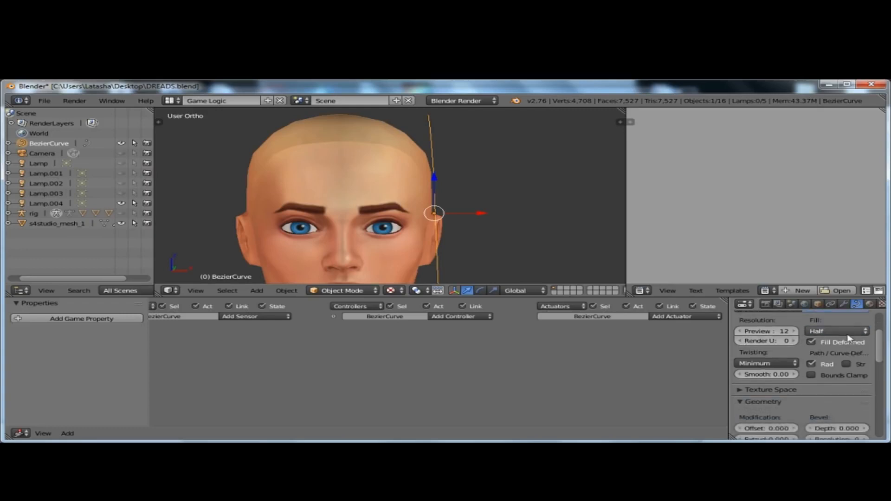
left_click(848, 331)
left_click(835, 320)
scroll(832, 388, "down", 2)
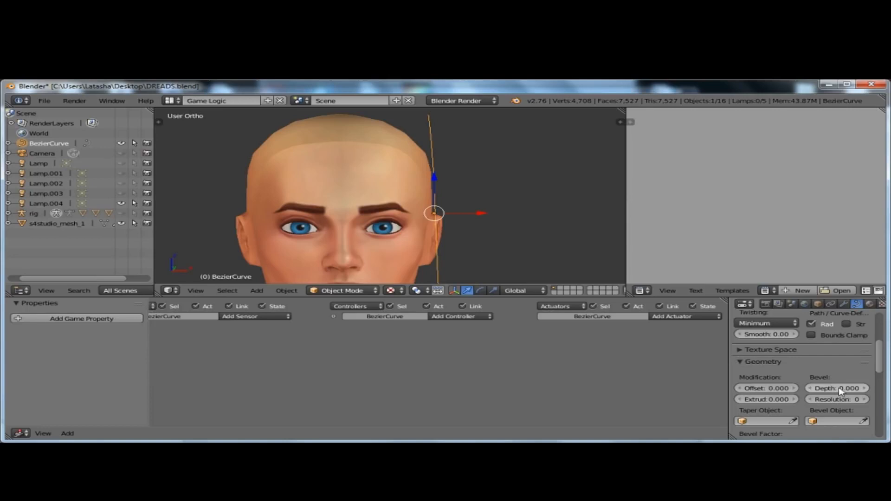
Thicken the curve into a tube with a bevel depth of 0.079 and a bevel resolution of 1
left_click_drag(841, 391, 858, 391)
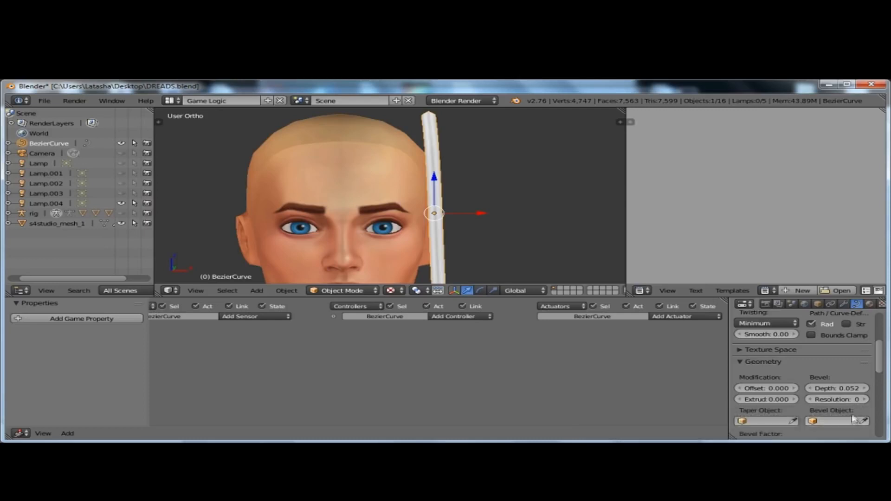
left_click_drag(837, 399, 849, 399)
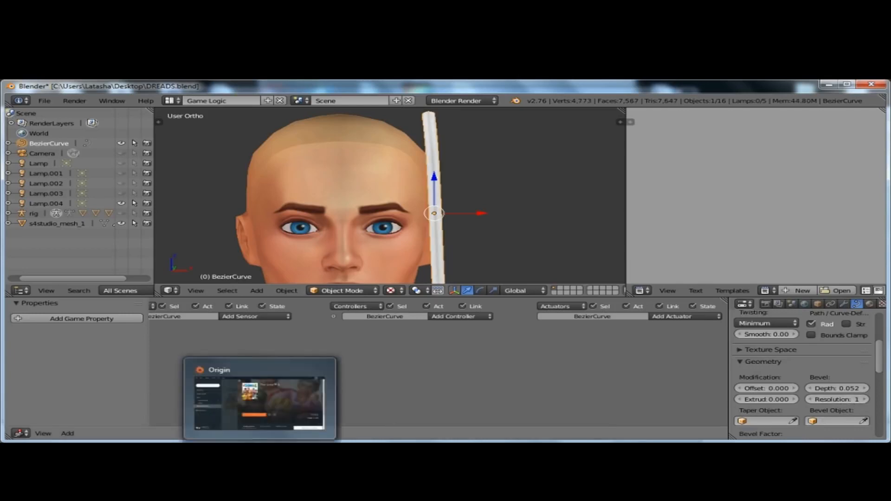
scroll(873, 377, "down", 5)
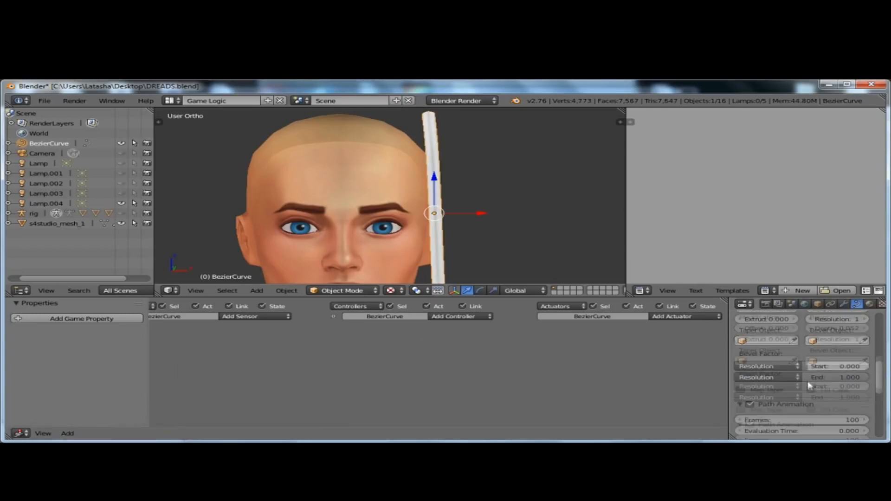
scroll(868, 353, "down", 3)
scroll(870, 395, "up", 8)
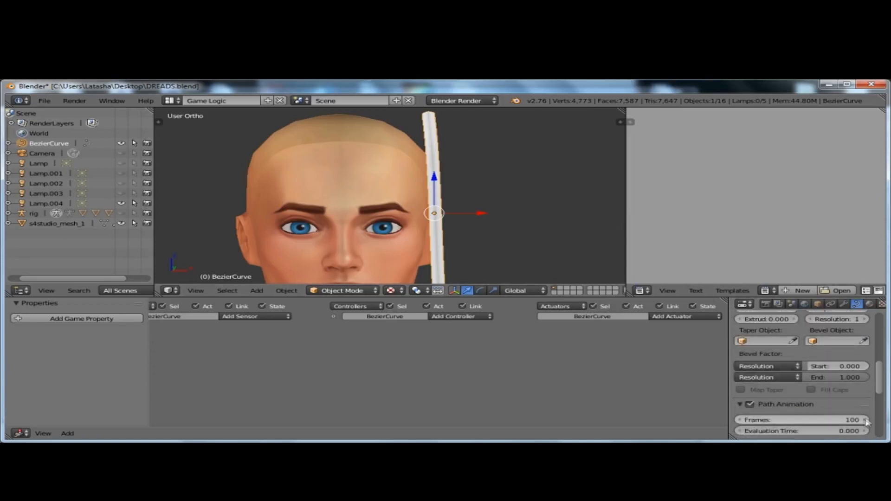
mouse_move(861, 414)
left_mouse_down()
mouse_move(836, 413)
mouse_move(873, 413)
mouse_move(851, 408)
left_mouse_up()
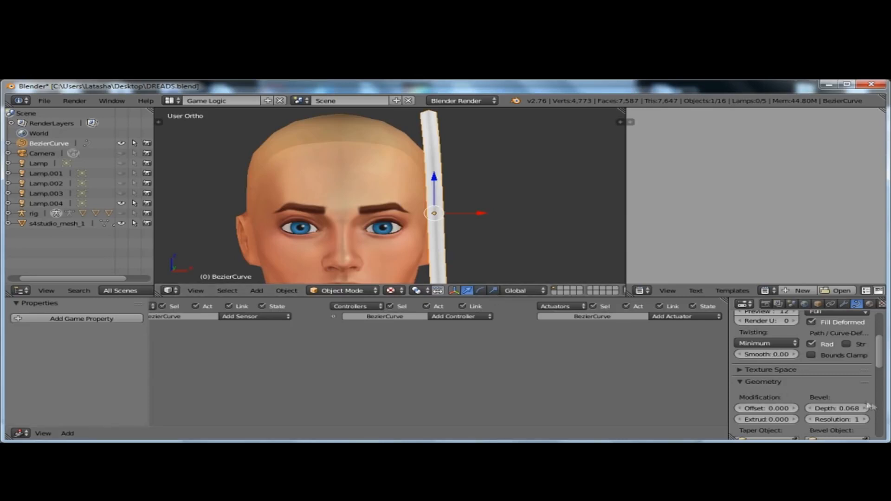
mouse_move(844, 412)
left_mouse_down()
mouse_move(869, 412)
mouse_move(854, 412)
left_mouse_up()
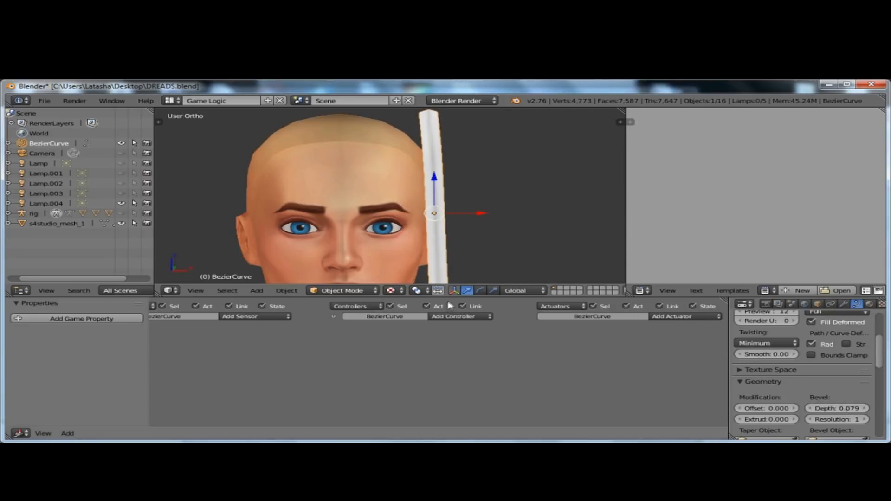
Enlarge the 3D viewport again and put the thickened curve into Edit Mode
left_click_drag(449, 285, 449, 380)
scroll(448, 203, "down", 4)
scroll(448, 203, "up", 3)
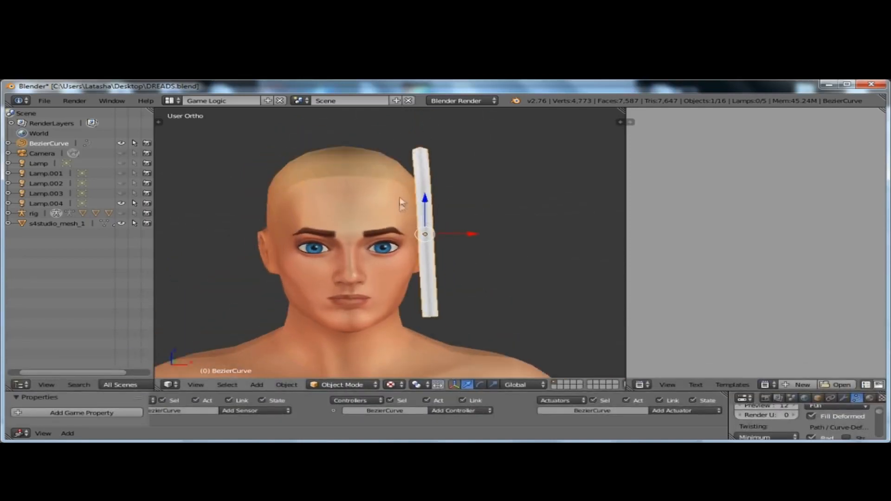
scroll(401, 203, "up", 2)
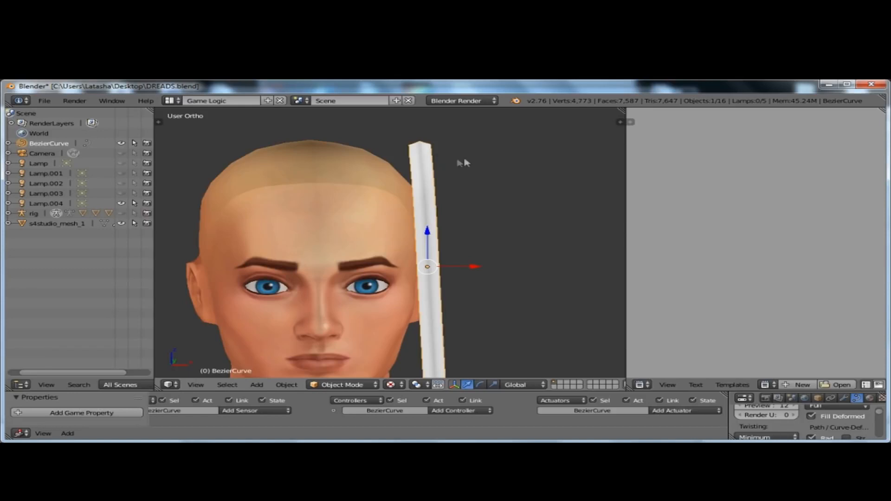
scroll(446, 169, "down", 2)
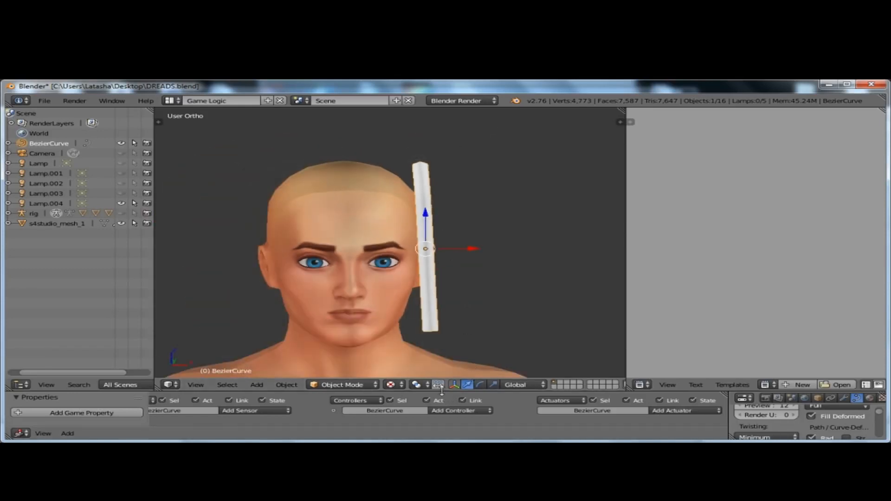
left_click_drag(442, 391, 441, 415)
scroll(395, 166, "up", 2)
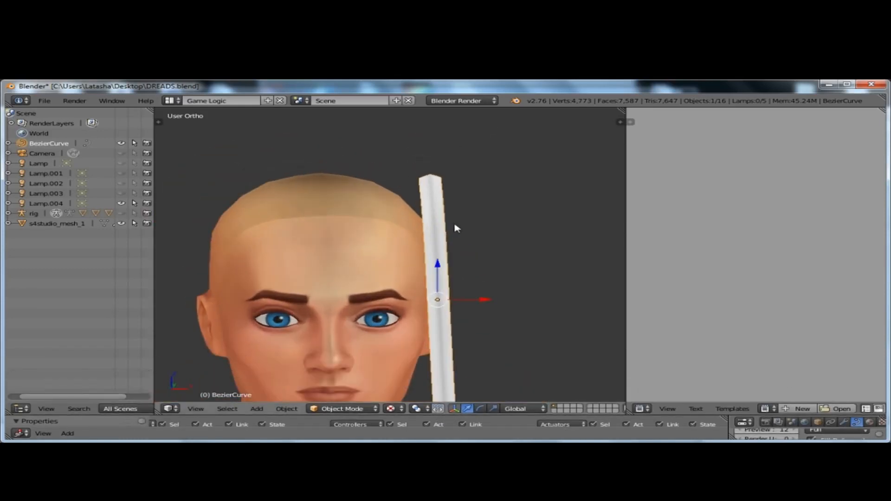
key("Tab")
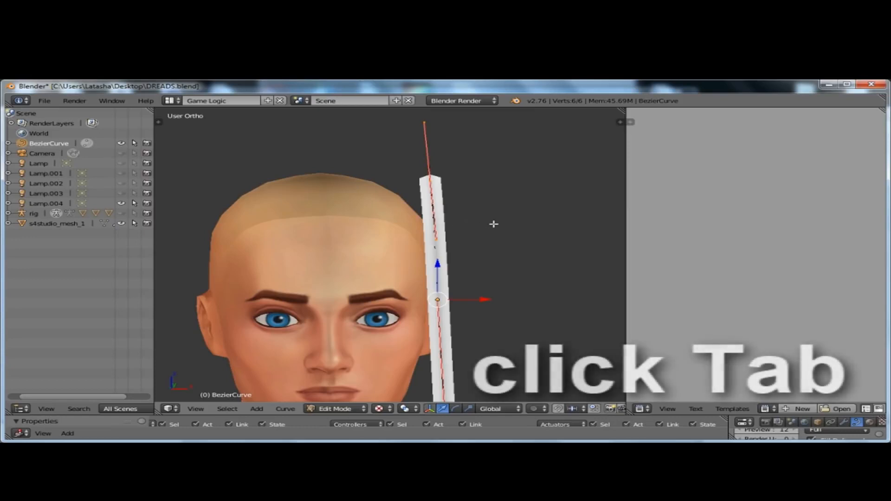
left_click(338, 410)
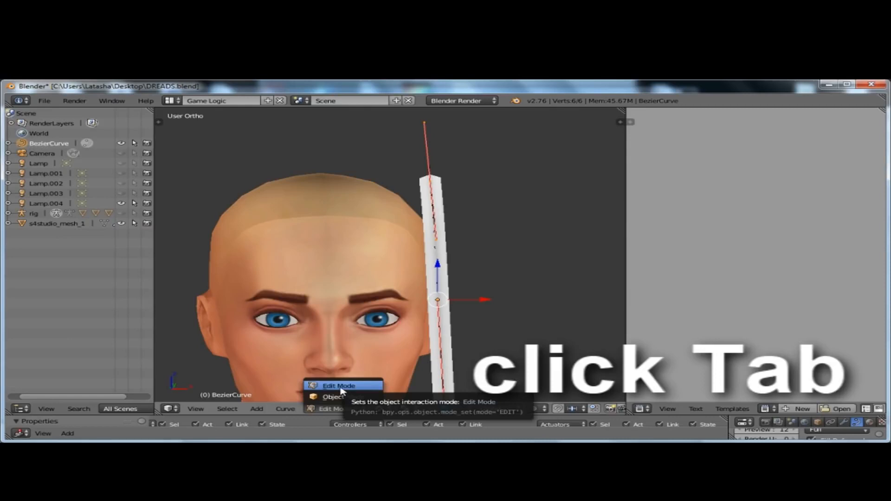
left_click(341, 390)
Grab the upper handle of the strand's top control point and swing it inward so the upper end bends toward the head
middle_click_drag(469, 213, 459, 249)
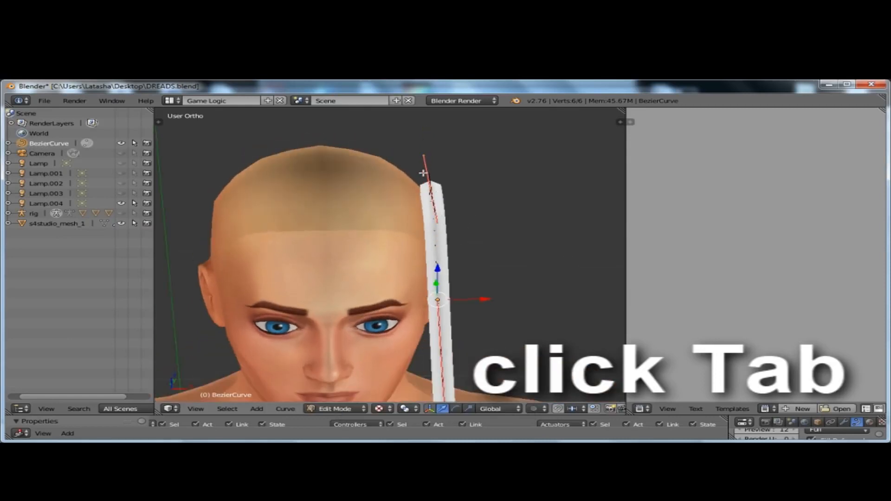
middle_click_drag(423, 173, 432, 158)
scroll(441, 197, "down", 3)
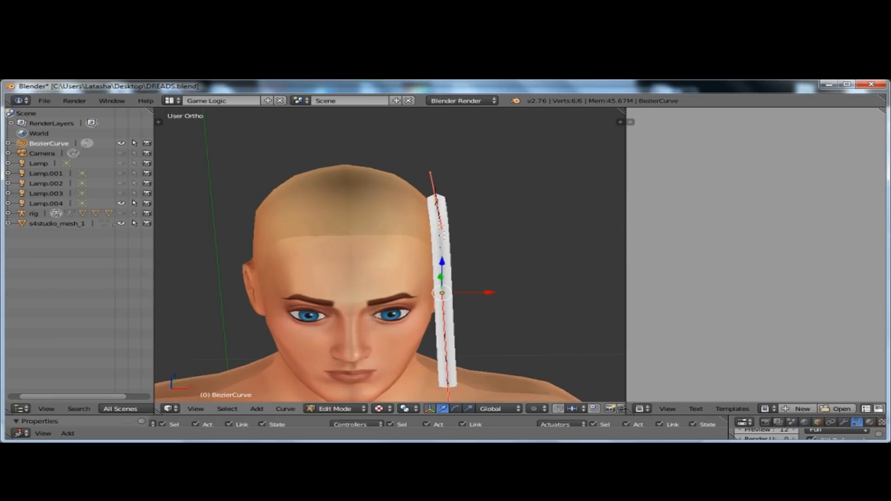
middle_click_drag(494, 330, 428, 323)
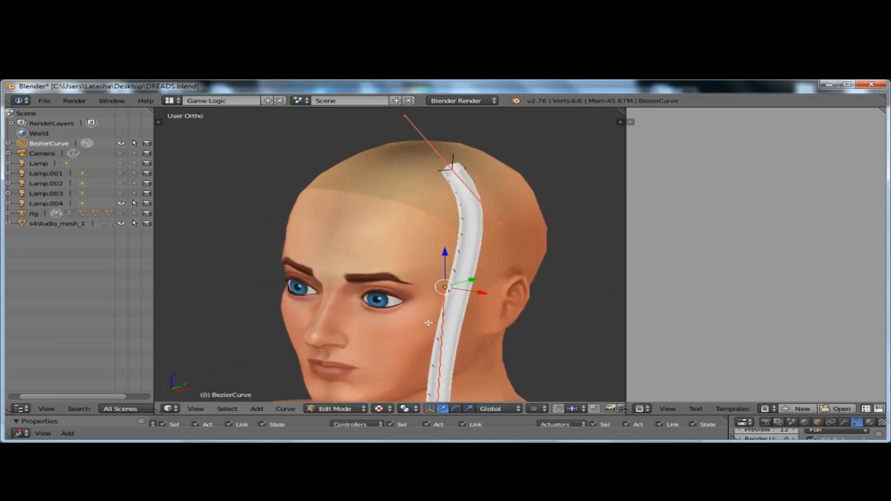
middle_click_drag(453, 273, 540, 284)
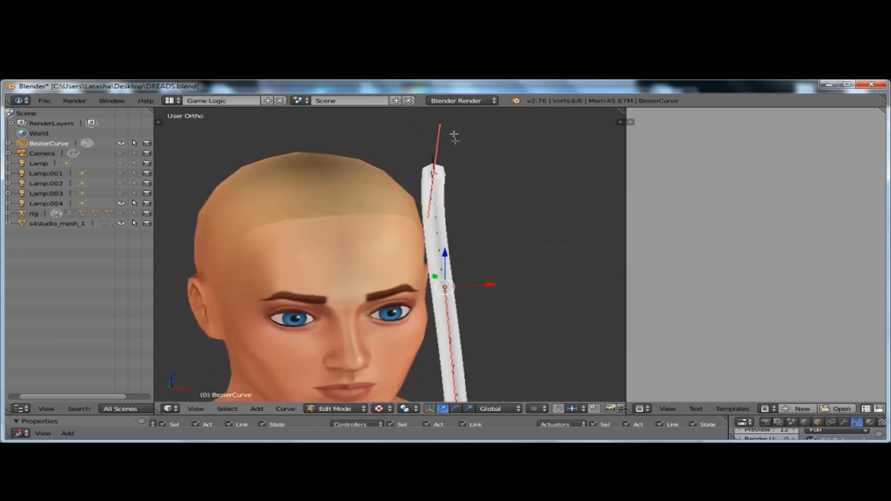
right_click(443, 122)
key("g")
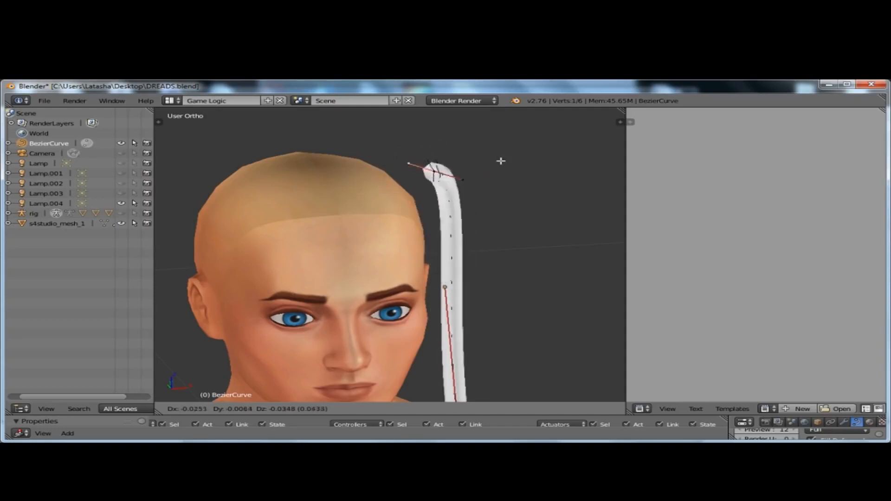
left_click(382, 171)
Move the strand's top control point up and over toward the top of the head, positioning it from both front and side
right_click(435, 172)
key("g")
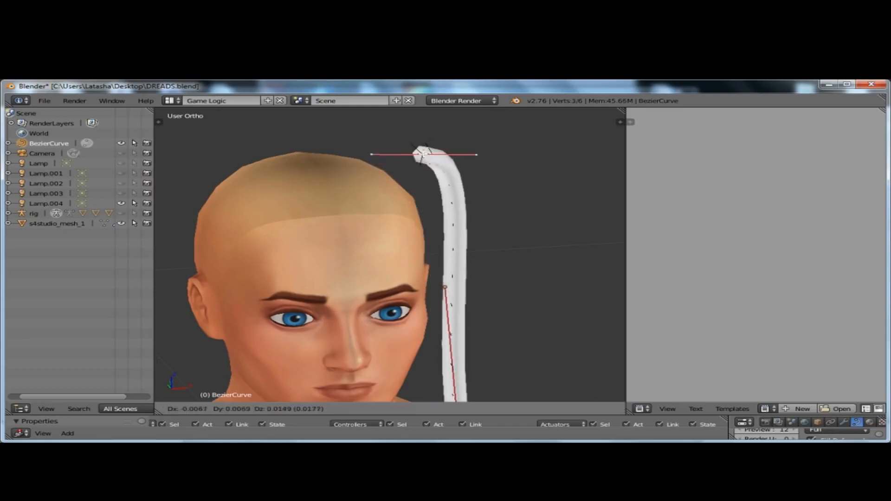
left_click(365, 180)
middle_click_drag(573, 190, 438, 239)
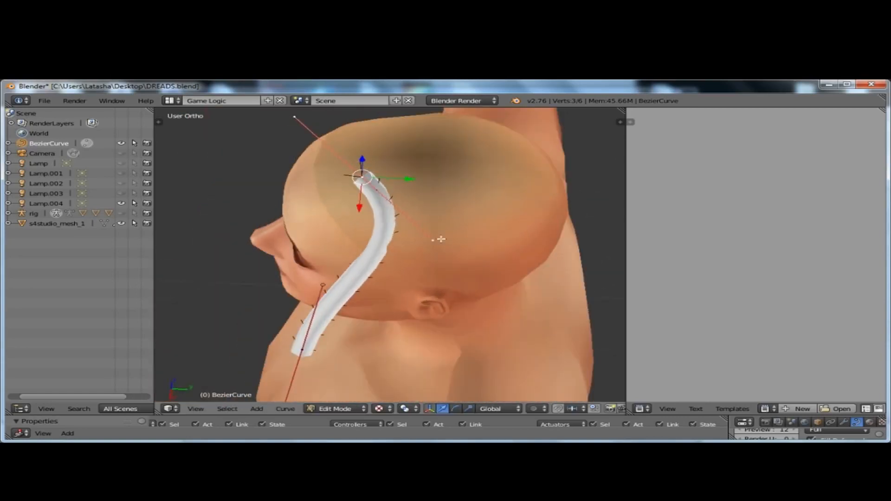
key("g")
left_click(330, 221)
Fine-tune the strand's top control point so the root end rests on the scalp at the crown
mouse_move(331, 221)
middle_mouse_down()
mouse_move(510, 249)
mouse_move(341, 212)
middle_mouse_up()
middle_click_drag(274, 267, 309, 247)
mouse_move(281, 244)
right_mouse_down()
mouse_move(272, 221)
mouse_move(273, 239)
right_mouse_up()
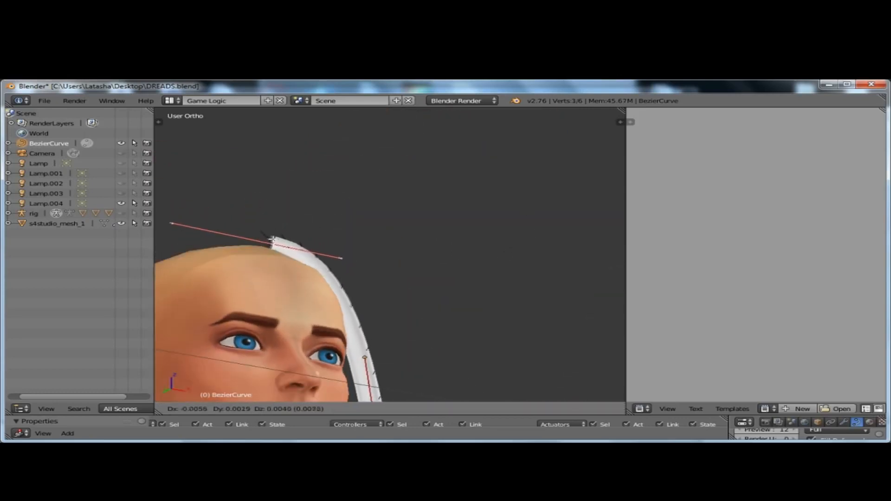
left_click(272, 242)
middle_click_drag(523, 256, 520, 299)
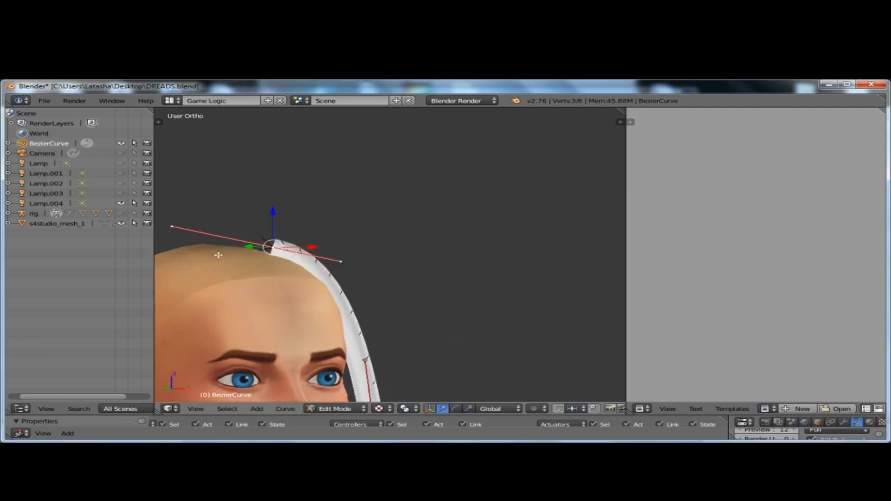
scroll(234, 246, "up", 7)
mouse_move(357, 242)
left_mouse_down()
mouse_move(372, 225)
mouse_move(357, 209)
mouse_move(358, 231)
left_mouse_up()
scroll(356, 232, "down", 4)
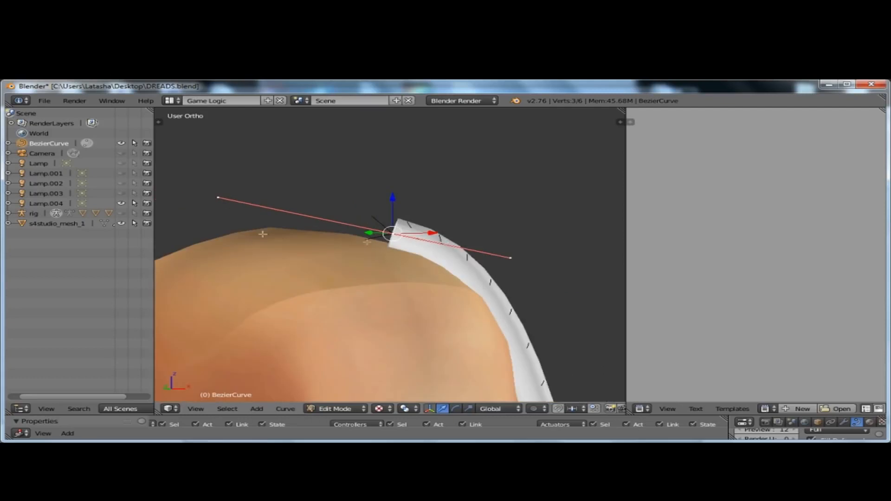
Adjust both handles of the top control point so the root end lies nearly level along the scalp
key("g")
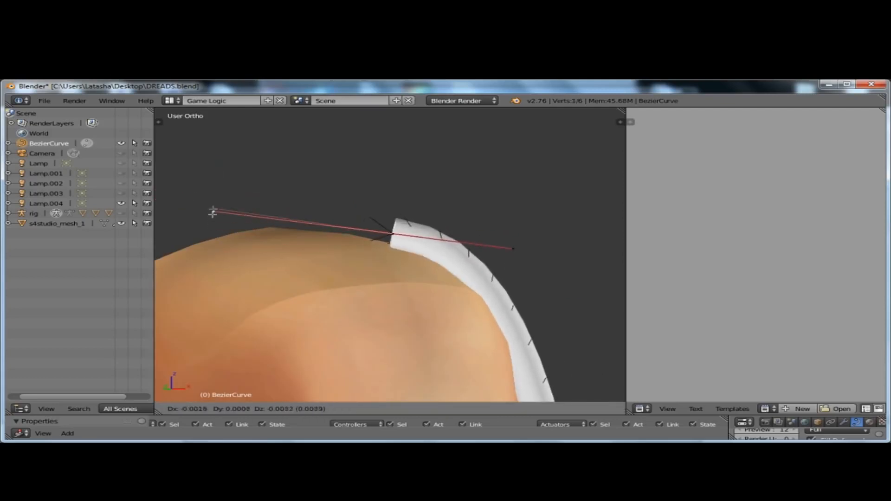
left_click(225, 241)
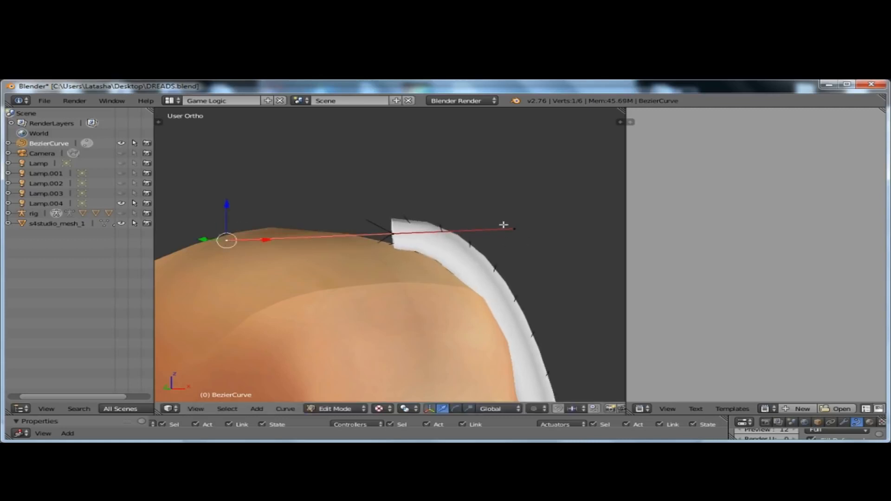
key("g")
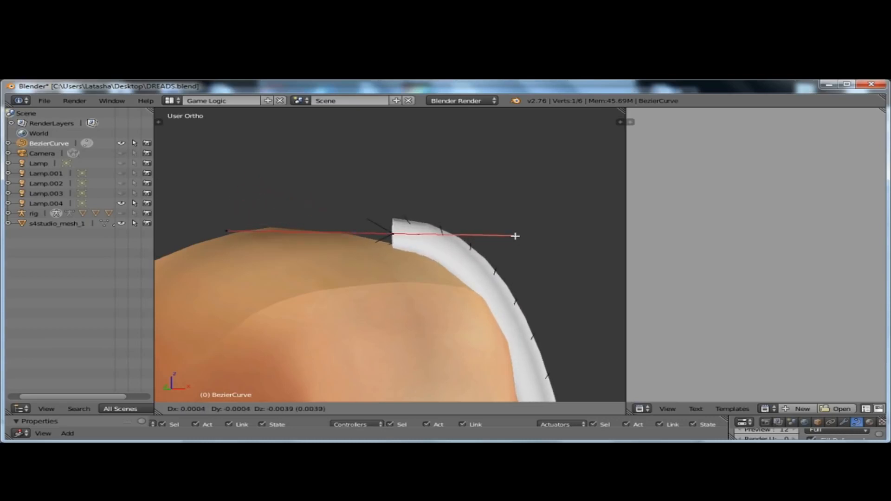
left_click(515, 236)
Reposition the inner handle of the strand's top control point over the crown, then shift it along the Y axis
scroll(286, 229, "down", 4)
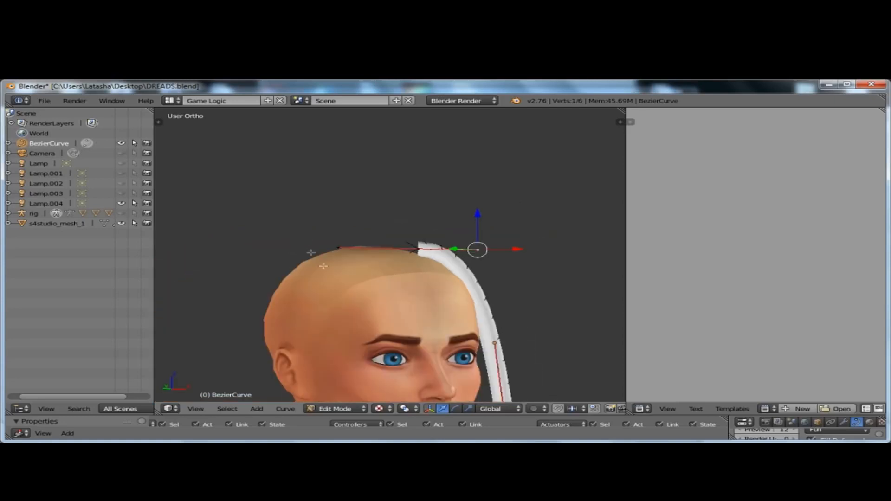
right_click_drag(335, 246, 341, 228)
left_click(344, 237)
key("g")
key("y")
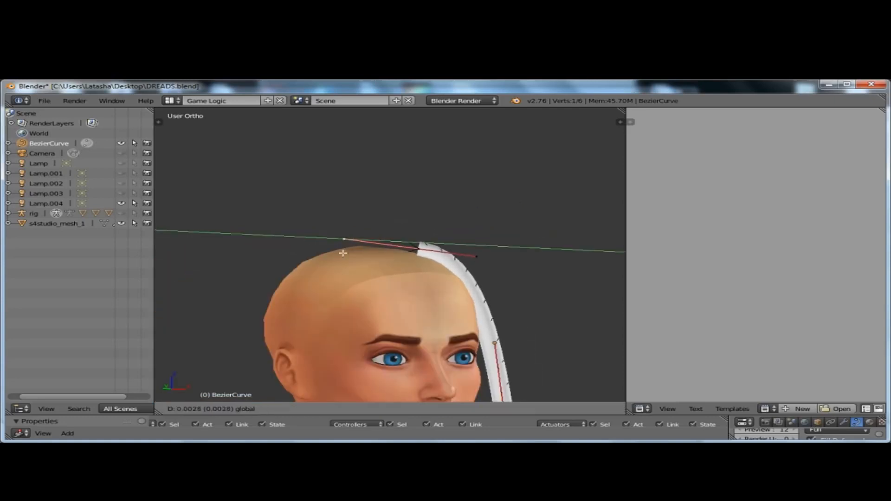
left_click(344, 258)
Move the lower handle of the strand's bottom control point inward toward the neck
scroll(344, 259, "down", 5)
middle_click_drag(344, 259, 330, 207, "shift")
middle_click_drag(436, 297, 416, 304)
key("g")
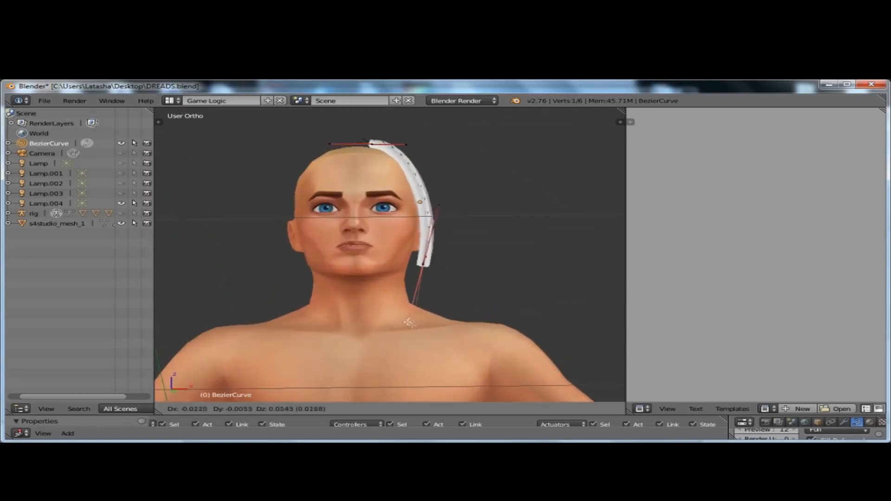
left_click(399, 315)
Move the strand's bottom control point inward so the tip sits close to the jaw
scroll(404, 317, "up", 4)
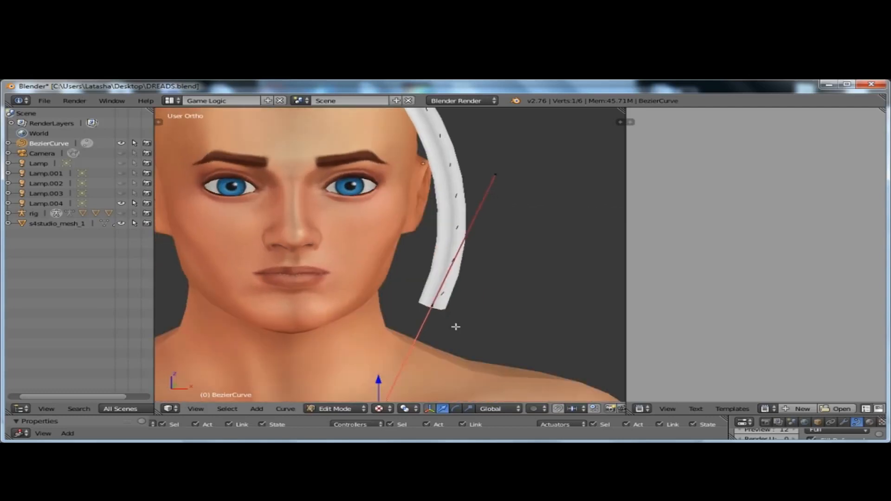
right_click_drag(441, 304, 409, 301)
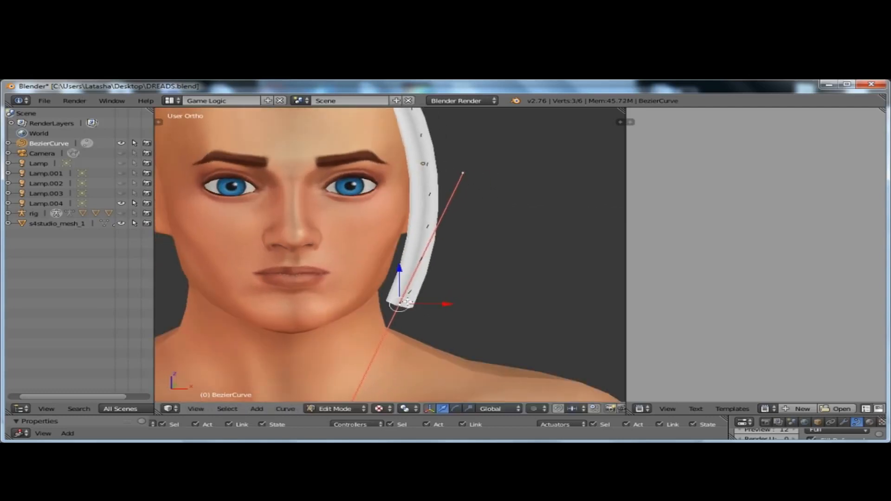
scroll(466, 258, "down", 3)
middle_click_drag(466, 258, 488, 250)
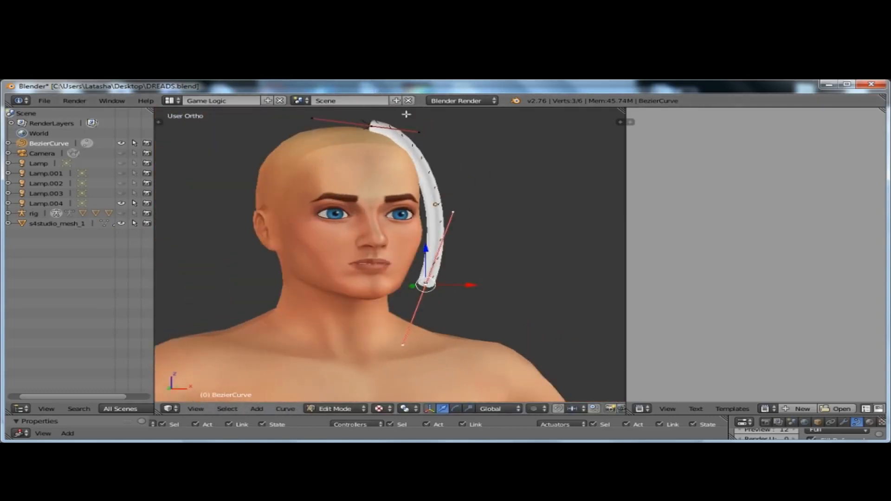
Lower the strand's top control point slightly so the root end sits against the scalp
scroll(368, 125, "up", 1)
mouse_move(375, 128)
right_mouse_down()
mouse_move(391, 123)
mouse_move(388, 137)
right_mouse_up()
scroll(545, 262, "down", 4)
middle_click_drag(545, 262, 525, 300)
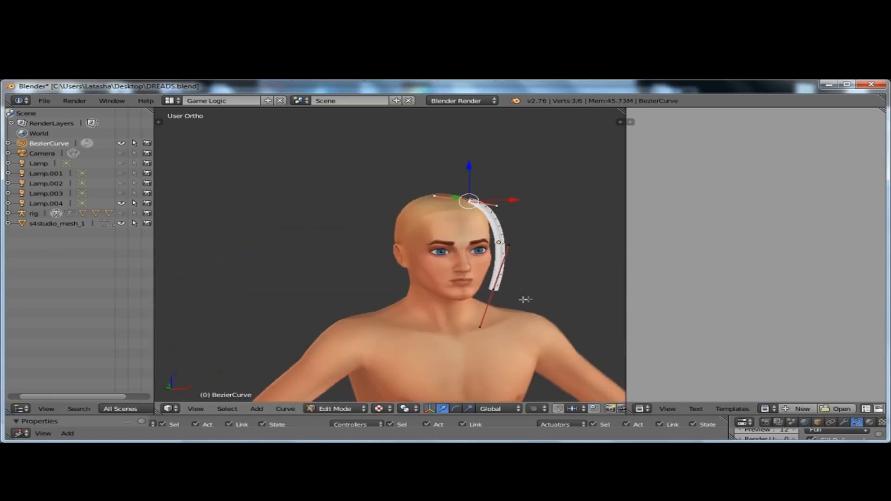
Return to Object Mode, duplicate the finished strand and place the copy in front of the forehead
left_click(338, 411)
left_click(344, 400)
middle_click_drag(371, 288, 464, 257)
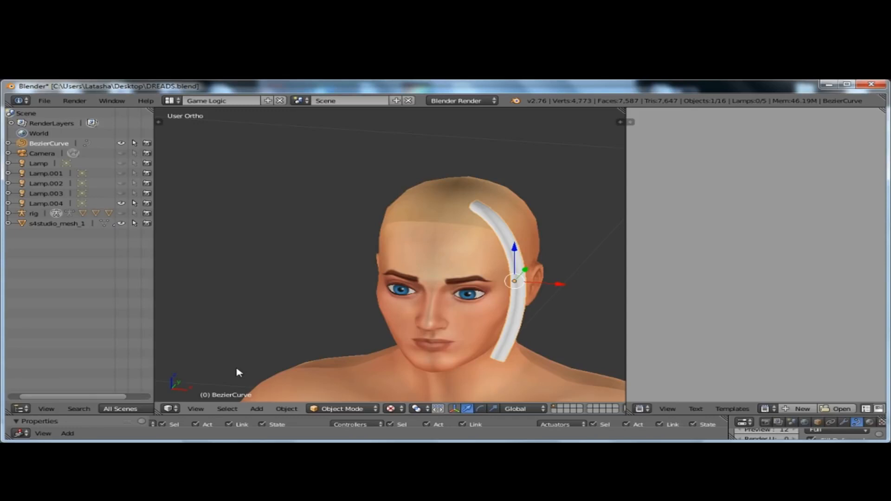
middle_click_drag(324, 372, 429, 305)
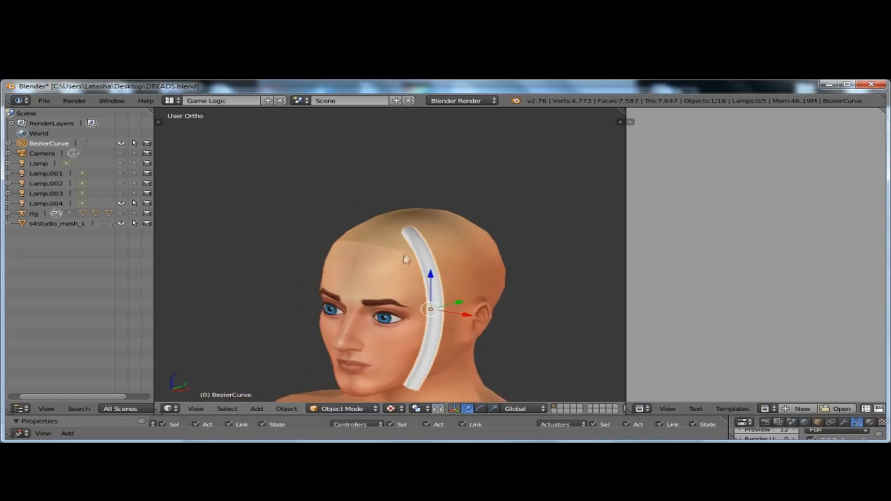
scroll(425, 258, "up", 3)
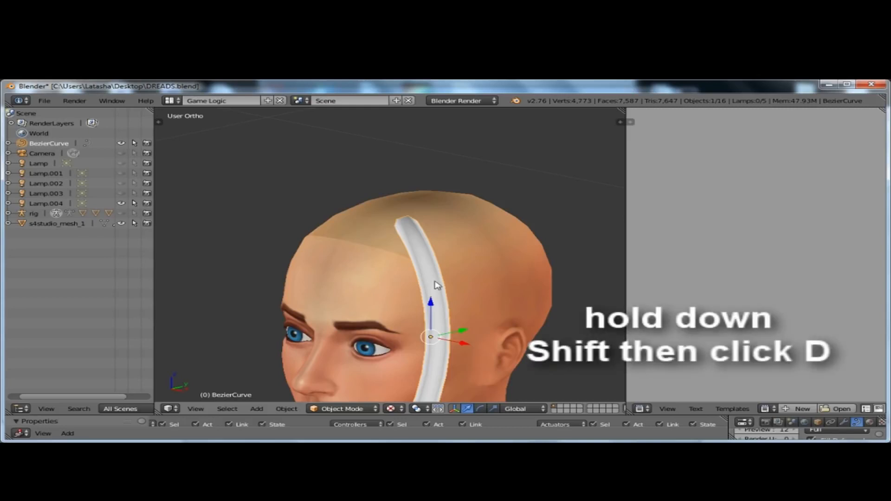
key("shift+d")
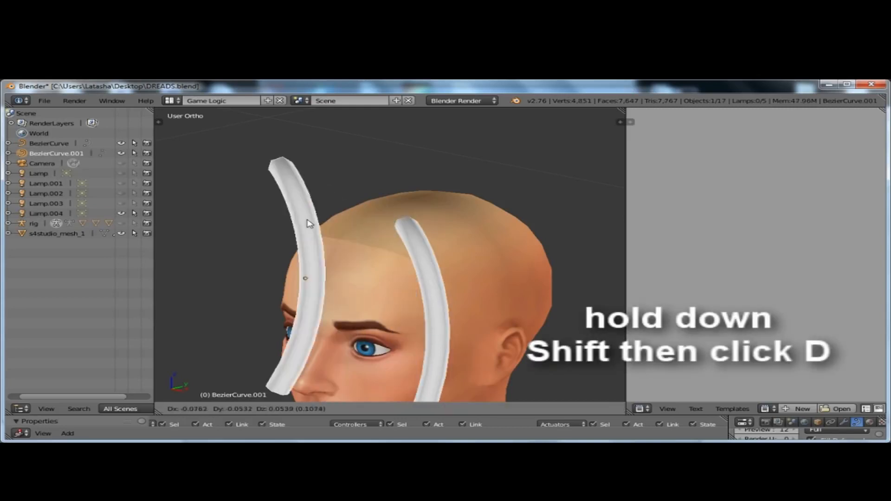
left_click(333, 207)
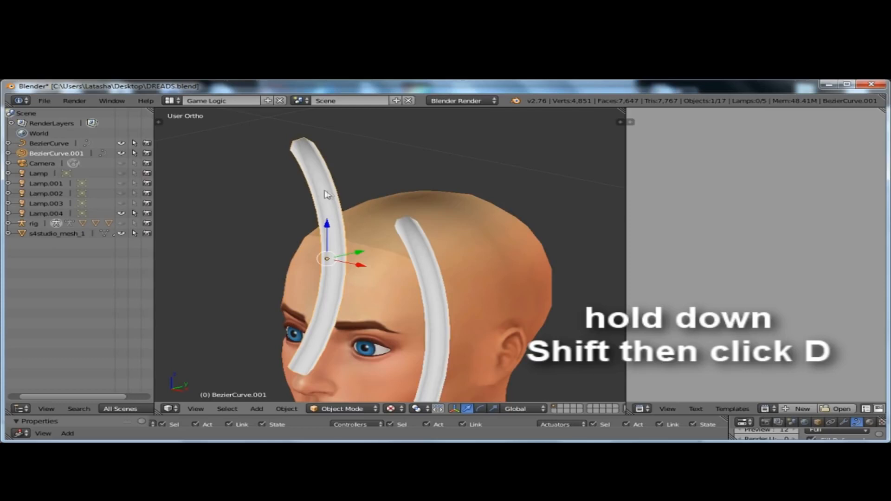
Rotate the duplicated strand about 75 degrees in side view and move it up onto the top of the head
scroll(327, 194, "up", 2)
middle_click_drag(338, 219, 376, 236)
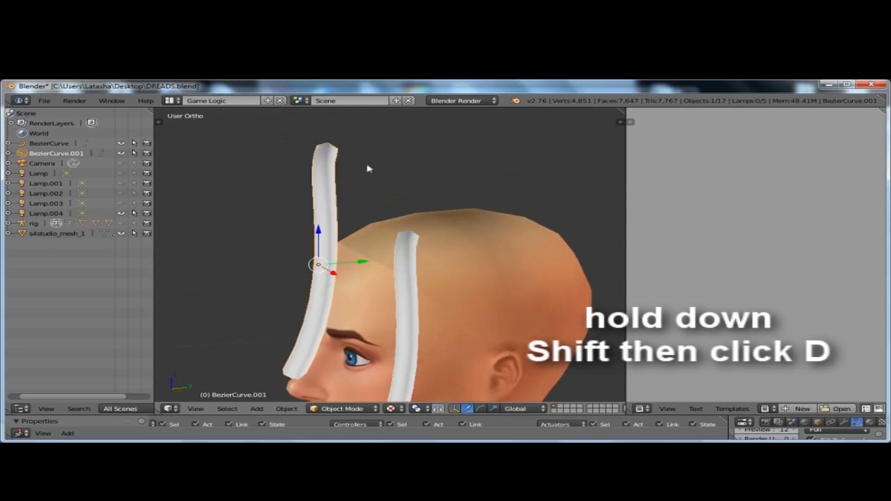
key("r")
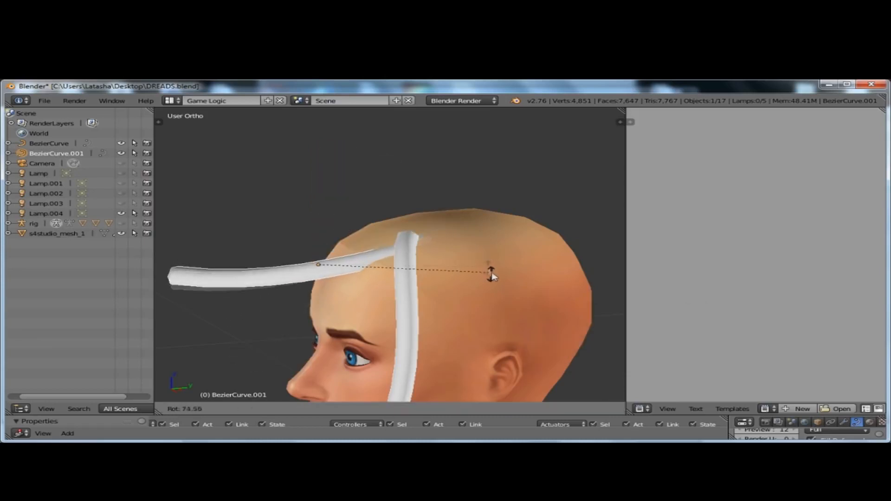
left_click(489, 278)
key("g")
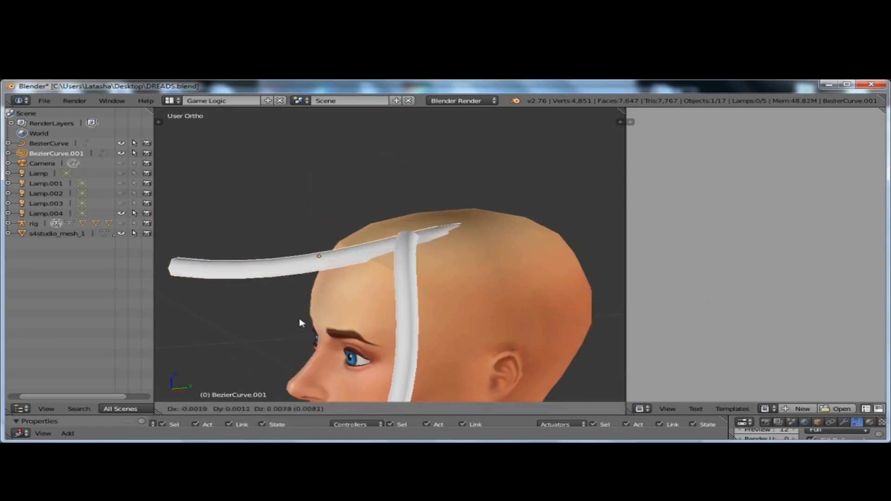
left_click(445, 281)
Enter Edit Mode on the duplicated strand and raise its front control point toward the root of the first strand
middle_click_drag(289, 294, 562, 198)
middle_click_drag(432, 221, 483, 199)
scroll(483, 199, "up", 3)
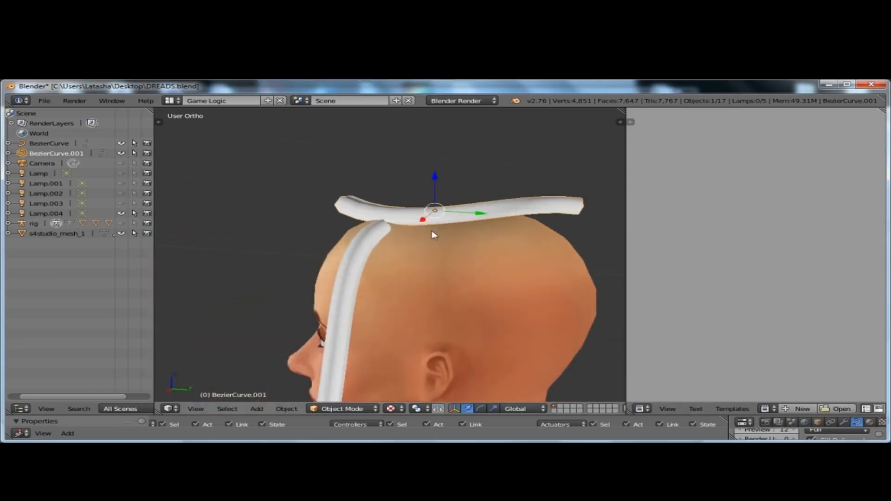
key("Tab")
middle_click_drag(270, 183, 205, 192)
middle_click_drag(252, 263, 283, 200)
scroll(316, 312, "up", 3)
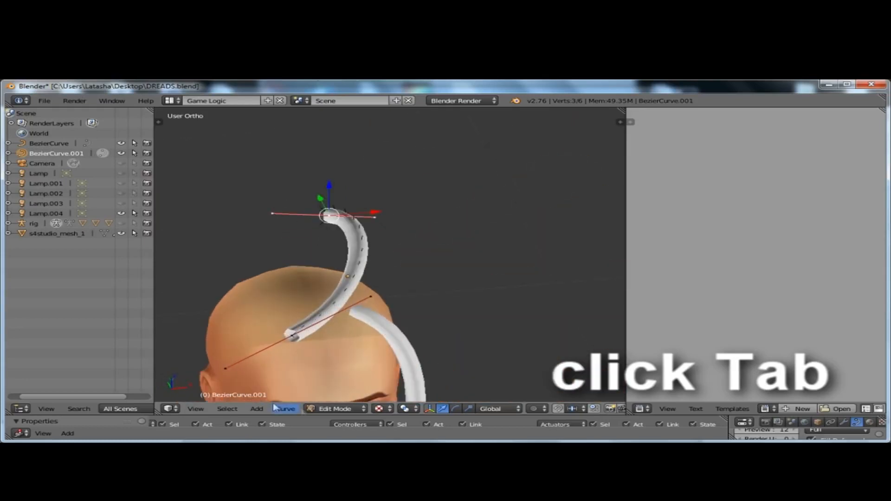
right_click_drag(378, 296, 389, 254)
scroll(313, 228, "down", 3)
scroll(304, 285, "up", 3)
middle_click_drag(381, 315, 430, 294)
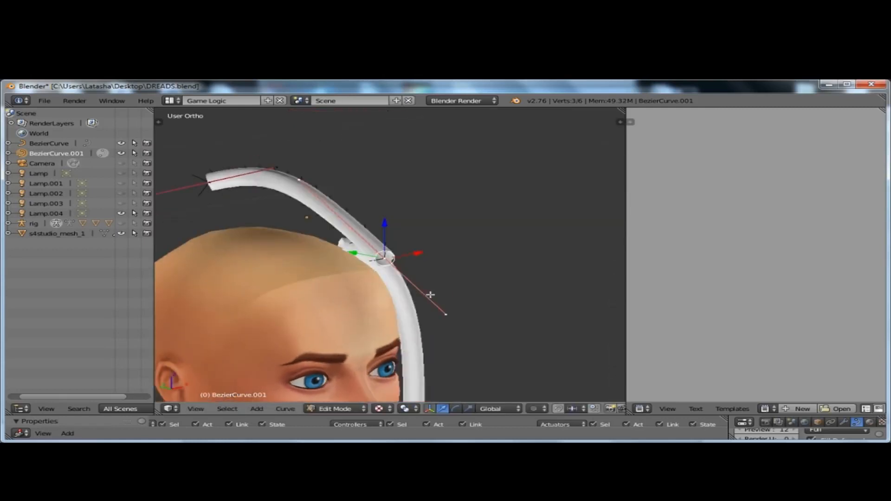
Pull the duplicated strand's front control point inward, closer to the scalp
scroll(434, 258, "up", 4)
right_click_drag(410, 259, 360, 266)
middle_click_drag(487, 260, 342, 289)
Swing the outer handle of the rear control point downward so the strand's back end curves around the head
scroll(235, 257, "down", 6)
middle_click_drag(467, 206, 399, 223)
right_click_drag(473, 261, 480, 271)
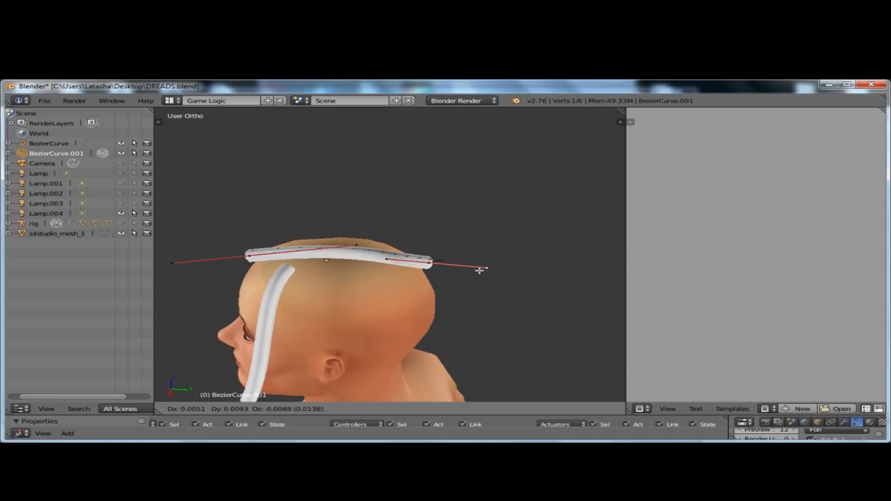
left_click(454, 298)
scroll(452, 293, "up", 4)
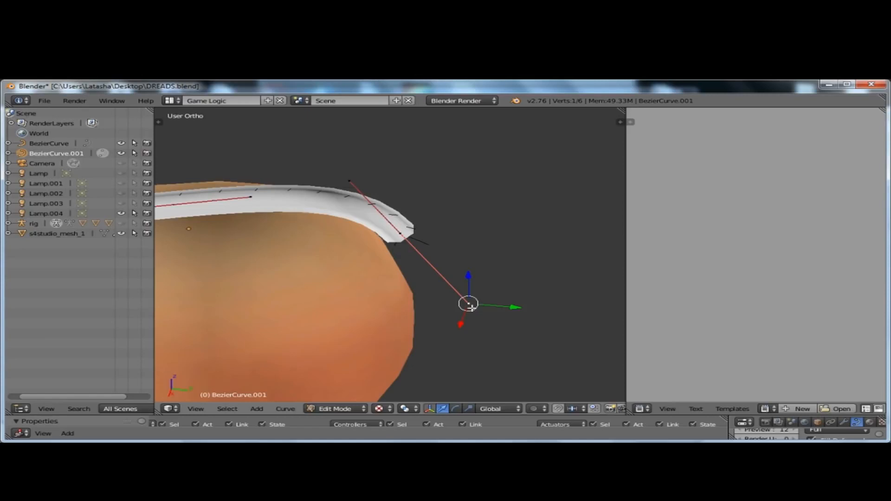
Move the strand's rear control point down along the back of the head
right_click_drag(401, 228, 379, 255)
middle_click_drag(372, 296, 370, 282)
right_click_drag(376, 261, 375, 328)
middle_click_drag(372, 320, 367, 297)
scroll(348, 229, "down", 4)
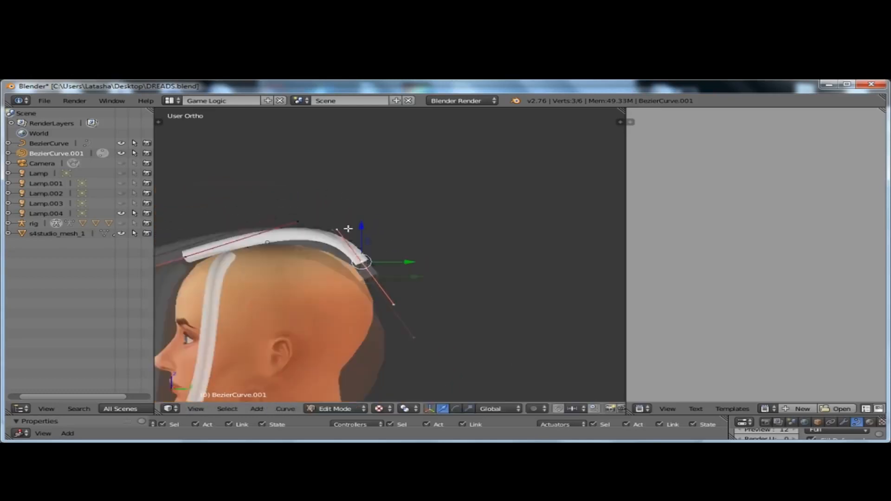
Move the rear control point sideways and down so the strand's back end rests against the scalp
scroll(354, 262, "up", 6)
scroll(354, 261, "up", 1)
middle_click_drag(361, 213, 354, 270)
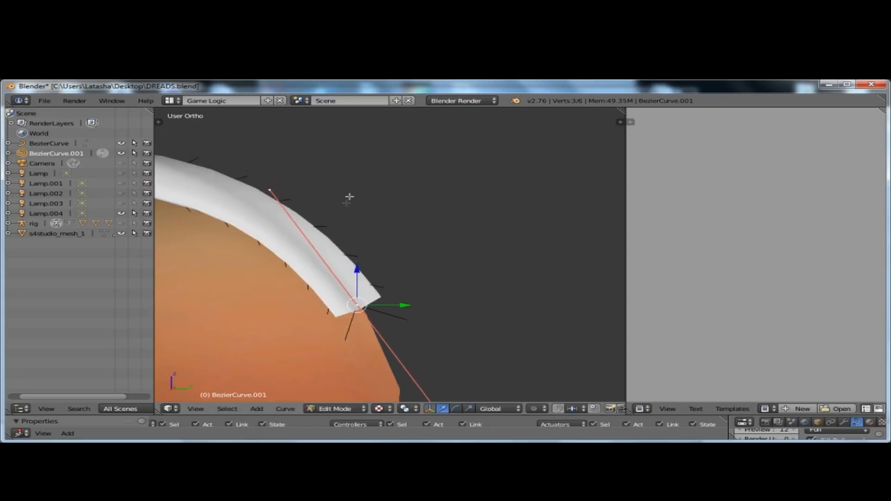
scroll(350, 196, "down", 3)
middle_click_drag(458, 278, 239, 299)
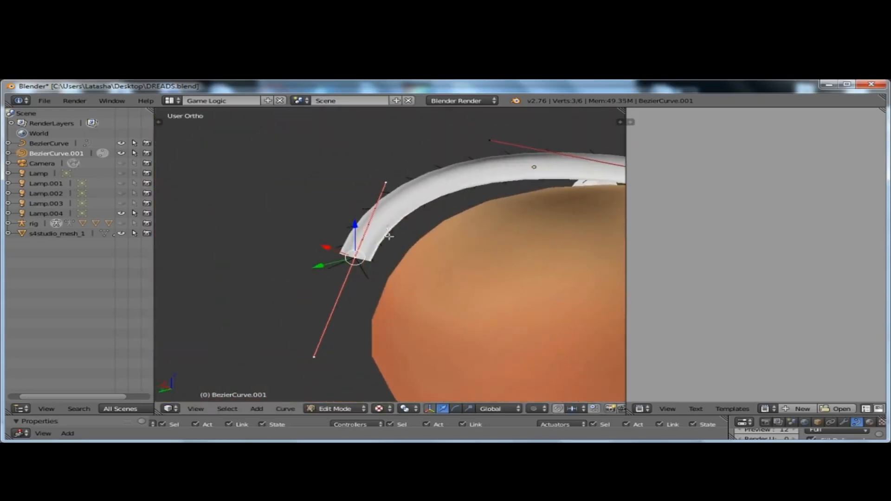
scroll(389, 236, "up", 1)
key("g")
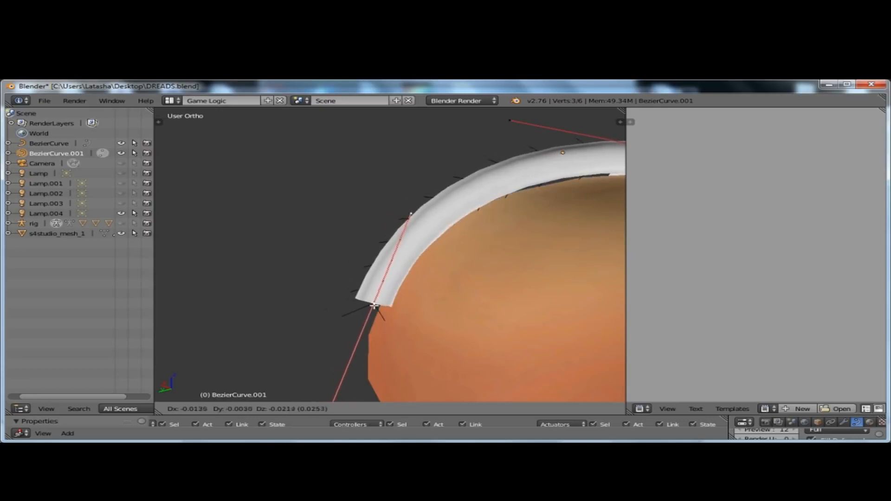
left_click(371, 308)
Select the strand's front control point and shift it down onto the hairline
scroll(548, 244, "down", 3)
middle_click_drag(552, 240, 364, 193, "shift")
scroll(364, 193, "up", 4)
right_click(273, 189)
middle_click_drag(248, 227, 421, 197)
left_click_drag(341, 199, 310, 212)
middle_click_drag(410, 200, 401, 245)
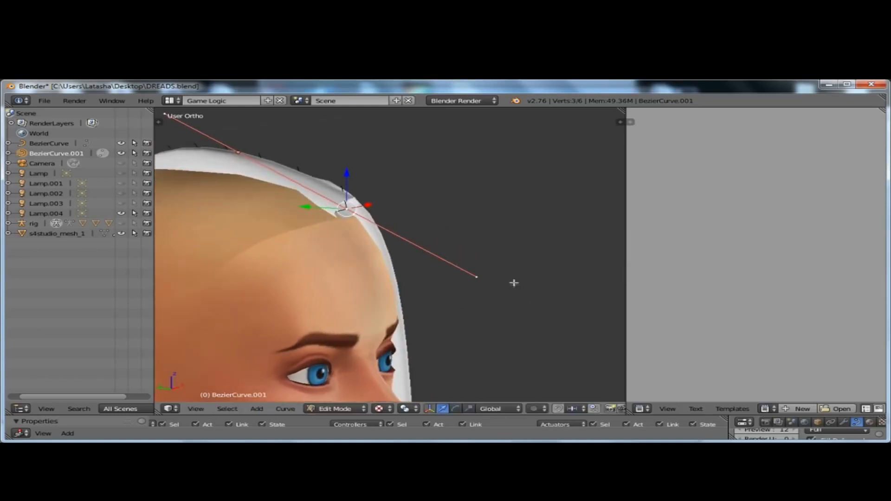
Tilt the front control point's outer handle downward, and nudge the control point forward along the forehead hairline
right_click_drag(480, 277, 462, 288)
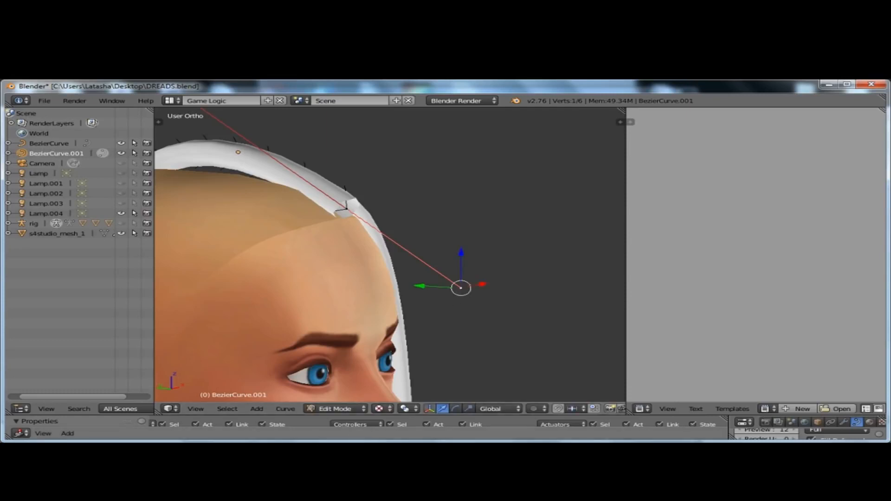
scroll(354, 220, "down", 2)
middle_click_drag(355, 220, 431, 235, "shift")
right_click_drag(431, 235, 445, 239)
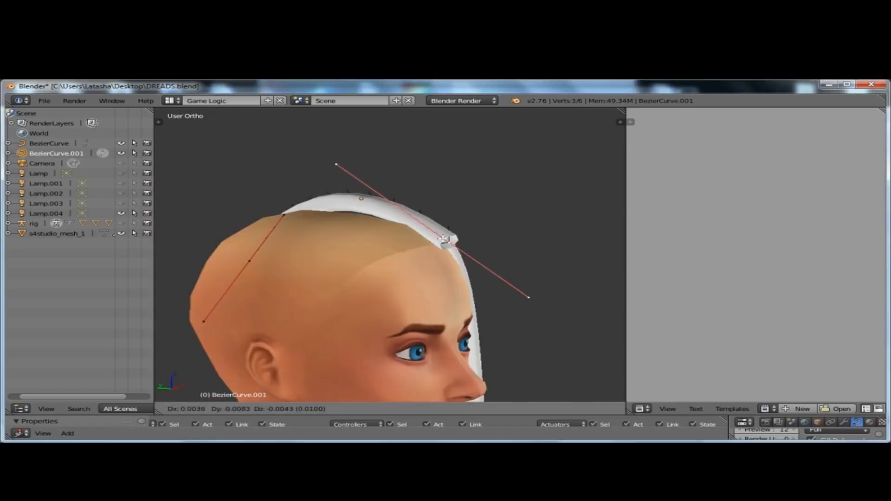
left_click(444, 239)
Check the strand from behind and from the side, then shift its rear control point slightly up and backward
middle_click_drag(220, 273, 417, 270)
scroll(417, 270, "down", 2)
scroll(413, 338, "up", 3)
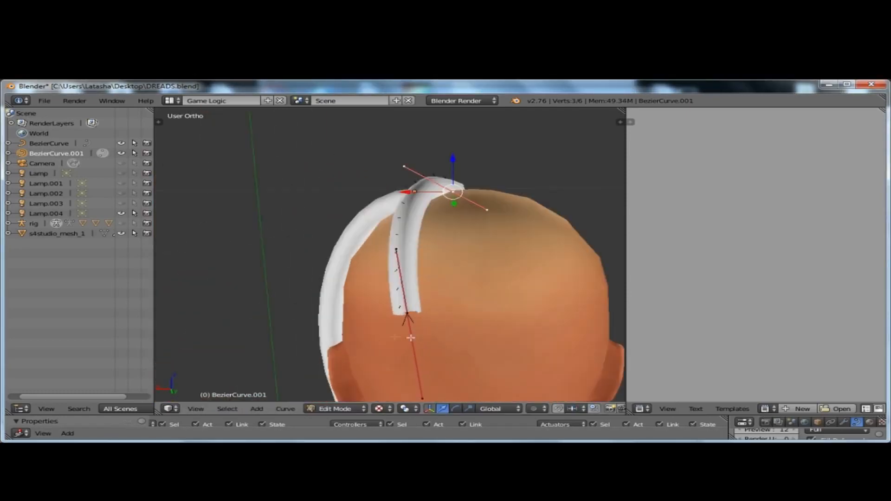
middle_click_drag(416, 324, 335, 272)
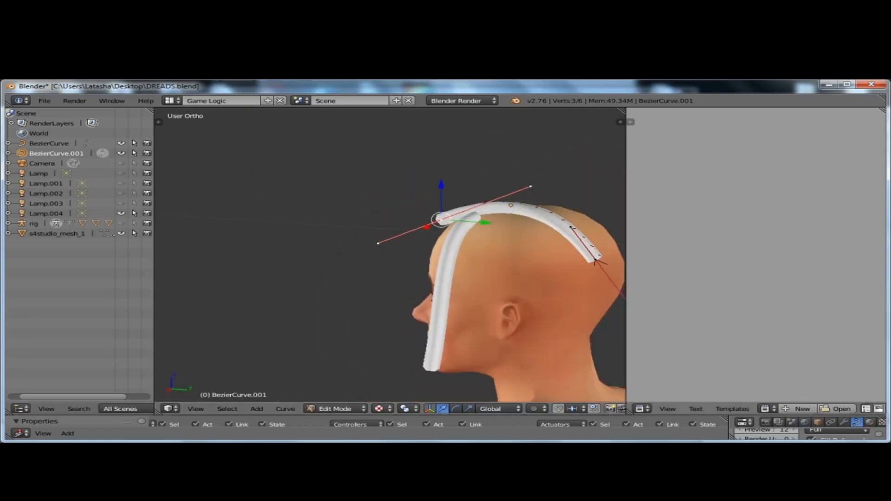
scroll(242, 242, "down", 3)
scroll(438, 237, "up", 4)
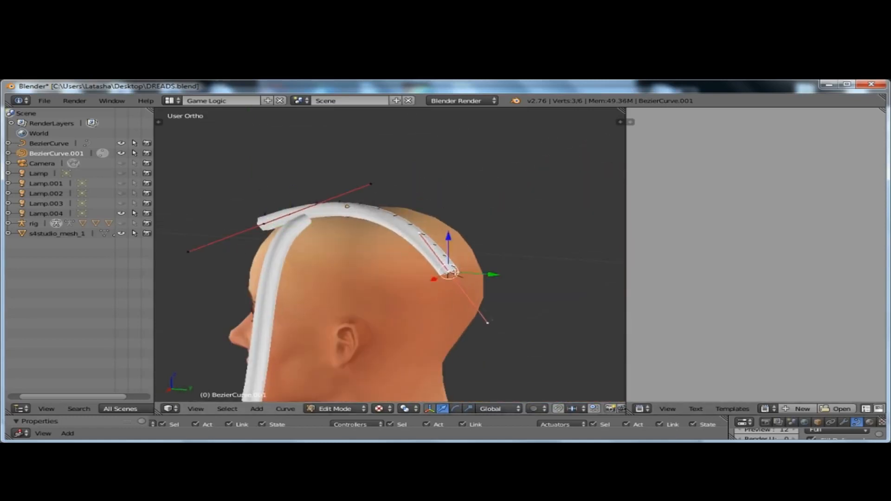
key("g")
left_click(464, 266)
Lower the rear control point from the opposite side view so the back end hugs the head
middle_click_drag(464, 267, 605, 296)
middle_click_drag(413, 300, 504, 321)
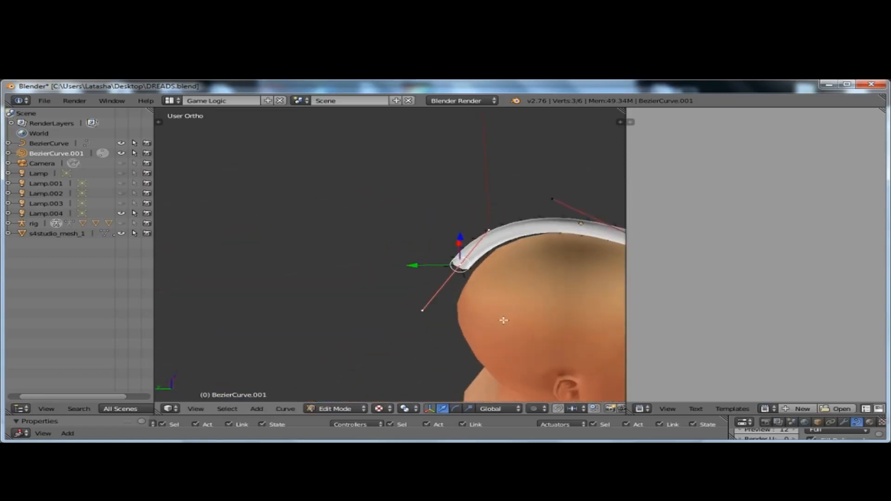
key("g")
left_click(460, 274)
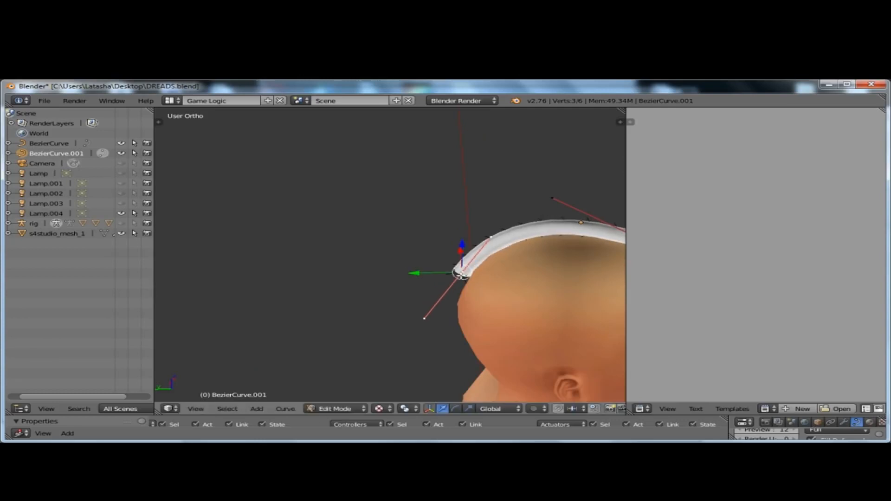
Leave curve editing and rotate the whole strand about -18 degrees so it runs straight back from the forehead
middle_click_drag(258, 241, 406, 320)
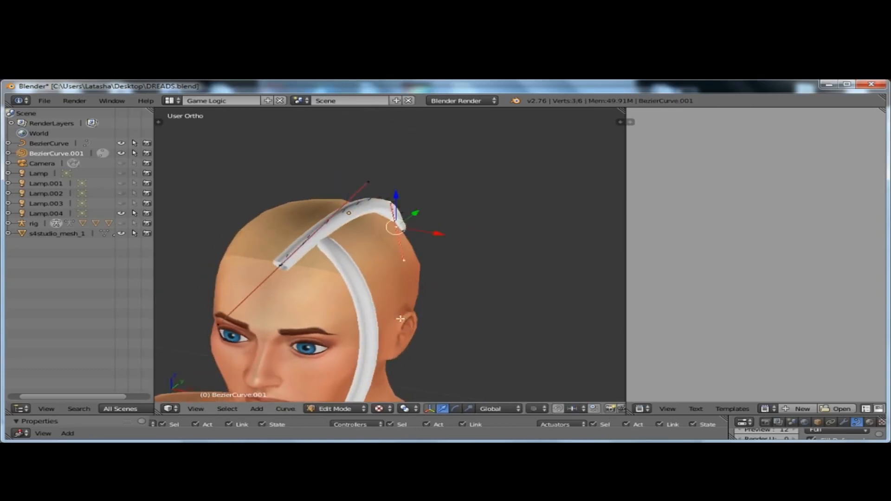
key("Tab")
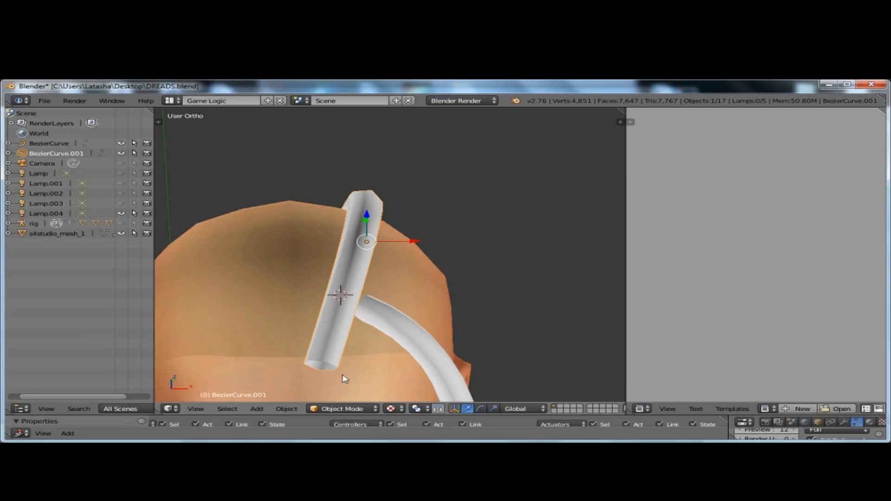
key("r")
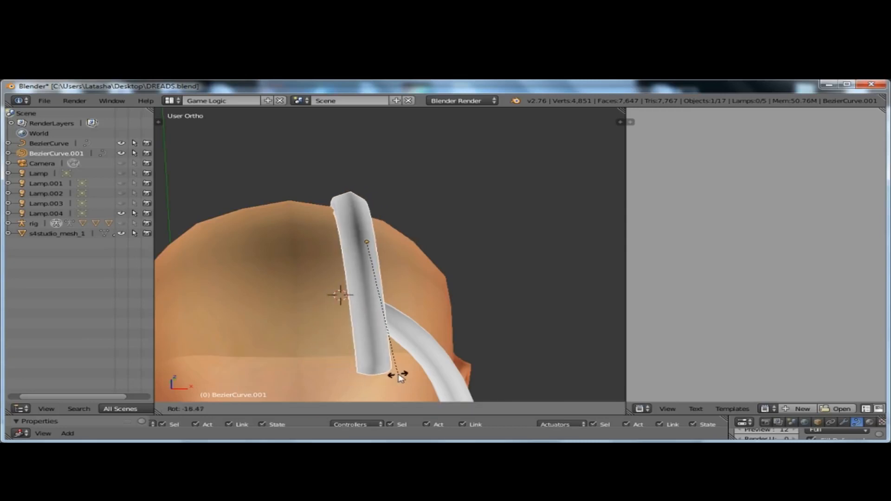
left_click(394, 381)
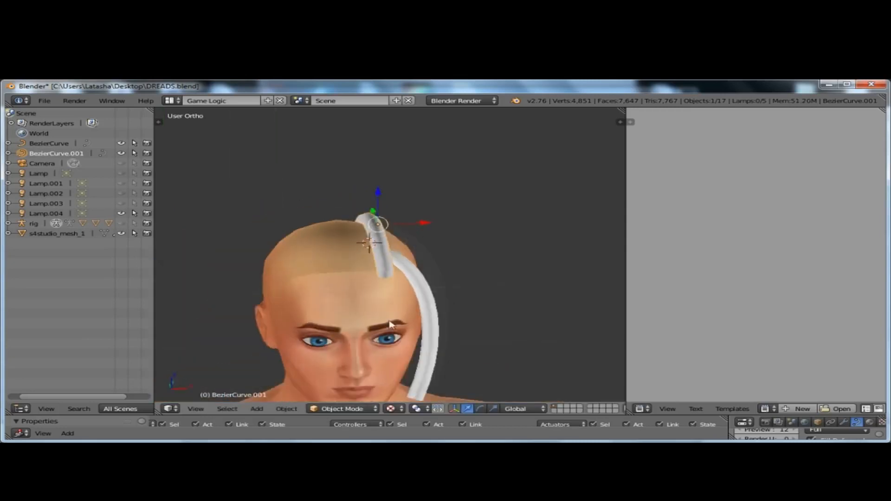
Shift the strand along the top of the head and lower it slightly toward the scalp
middle_click_drag(436, 258, 450, 287)
scroll(407, 203, "up", 2)
middle_click_drag(405, 206, 490, 253)
left_click_drag(372, 209, 339, 235)
left_click_drag(365, 195, 365, 204)
middle_click_drag(492, 329, 344, 320)
Duplicate the strand five times, placing each copy directly beside the previous one toward the head's right side
key("shift+d")
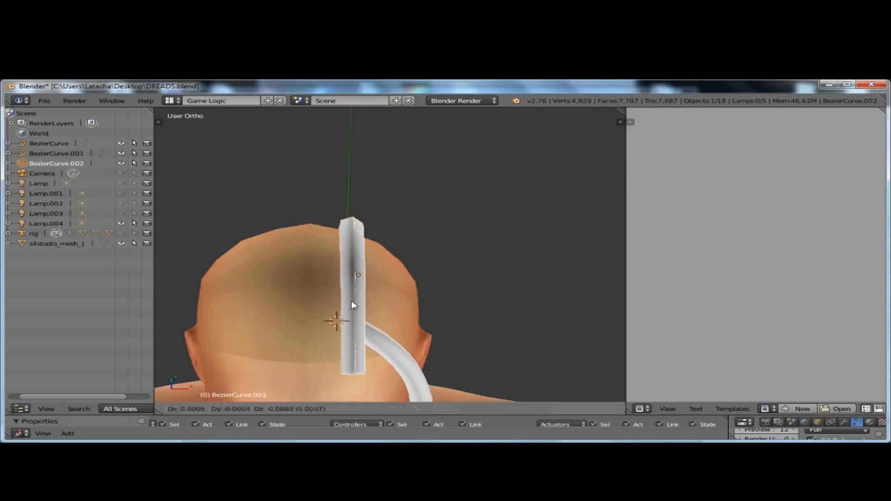
left_click(328, 304)
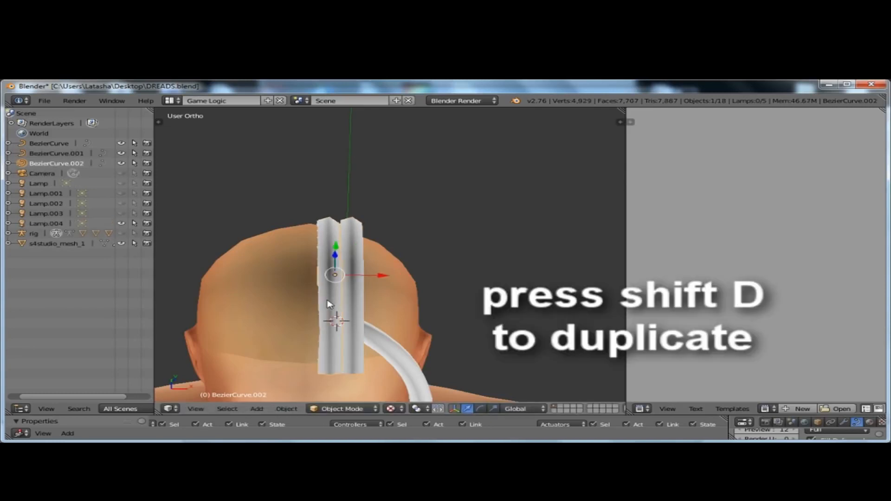
key("shift+d")
left_click(308, 303)
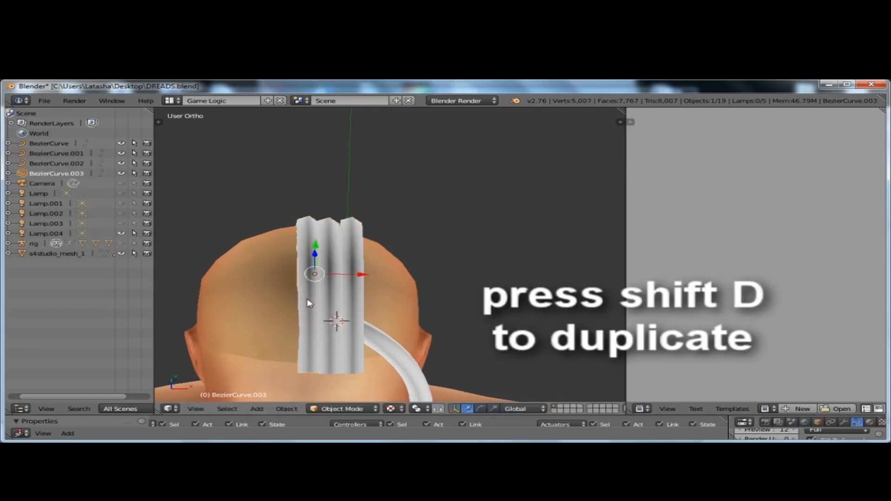
key("shift+d")
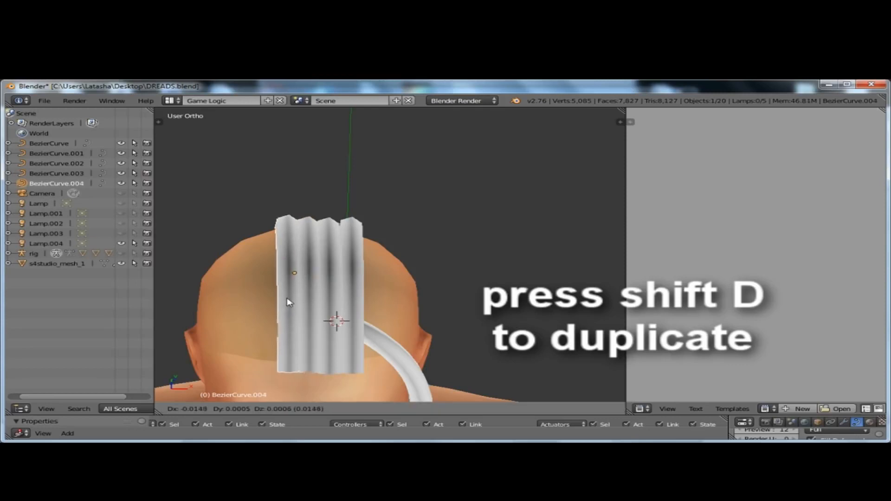
left_click(288, 303)
key("shift+d")
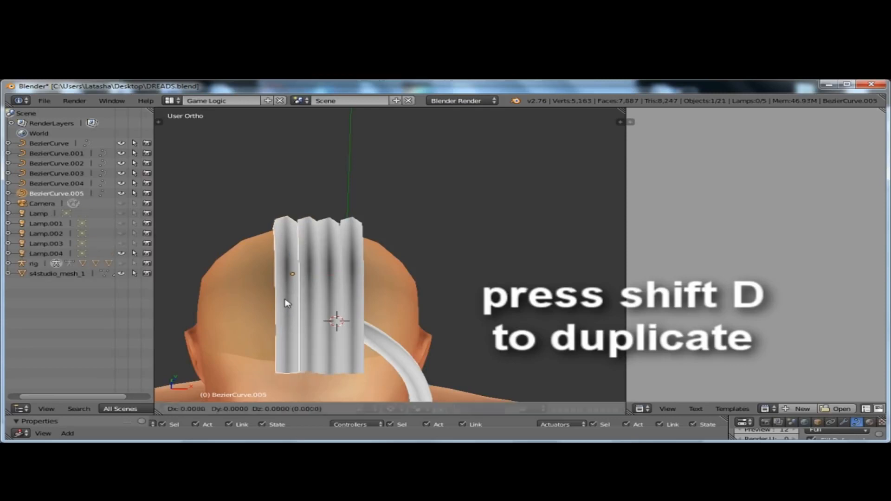
left_click(267, 304)
key("shift+d")
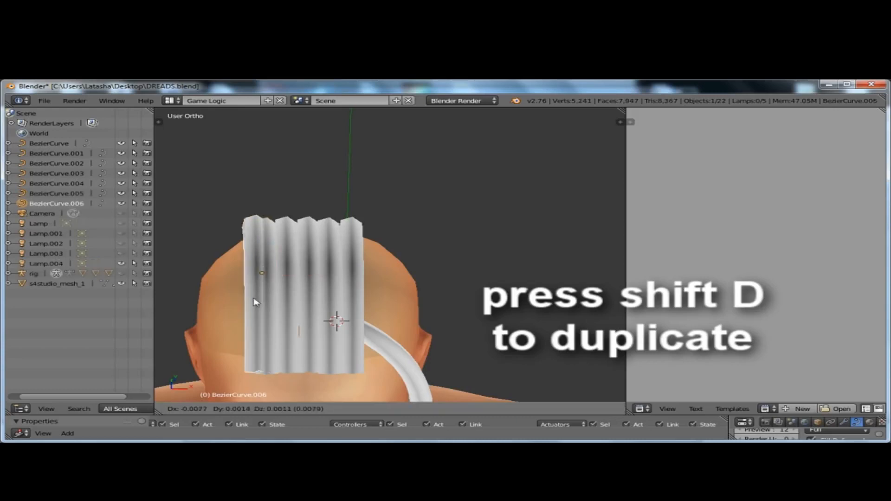
left_click(248, 301)
Examine the row of strands from the front and above, including the rear ends and the gaps between strands
middle_click_drag(247, 301, 283, 273)
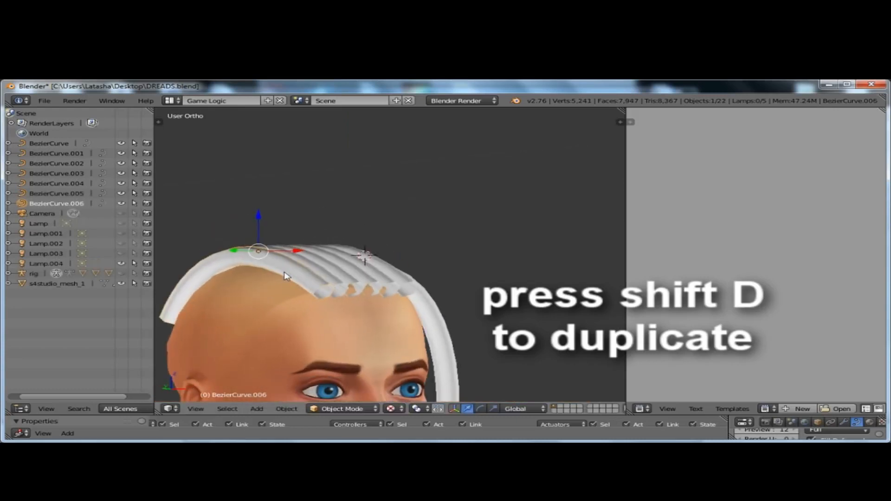
scroll(321, 286, "up", 2)
middle_click_drag(353, 298, 283, 306)
right_click(259, 303)
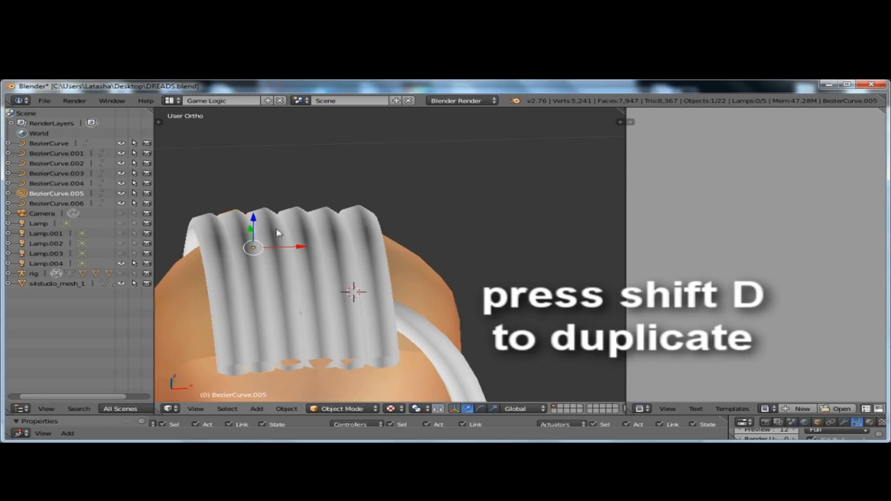
right_click(383, 287)
middle_click_drag(369, 283, 361, 153)
middle_click_drag(346, 218, 379, 245)
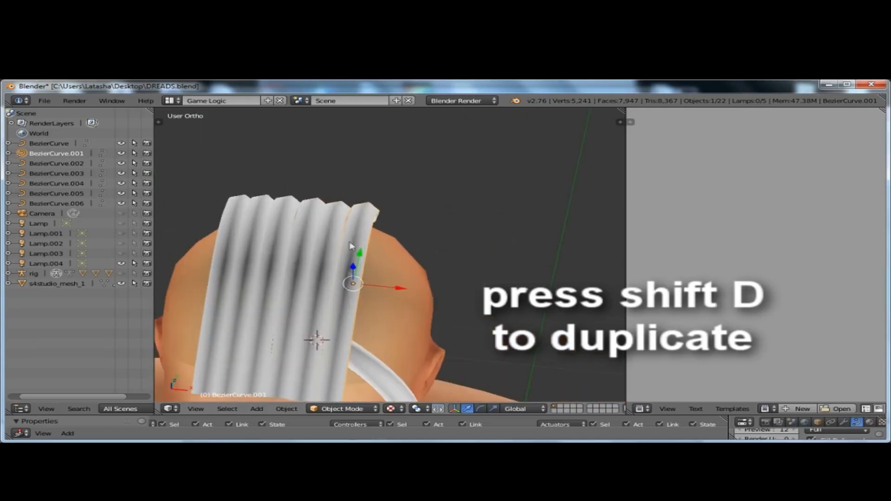
scroll(373, 212, "up", 5)
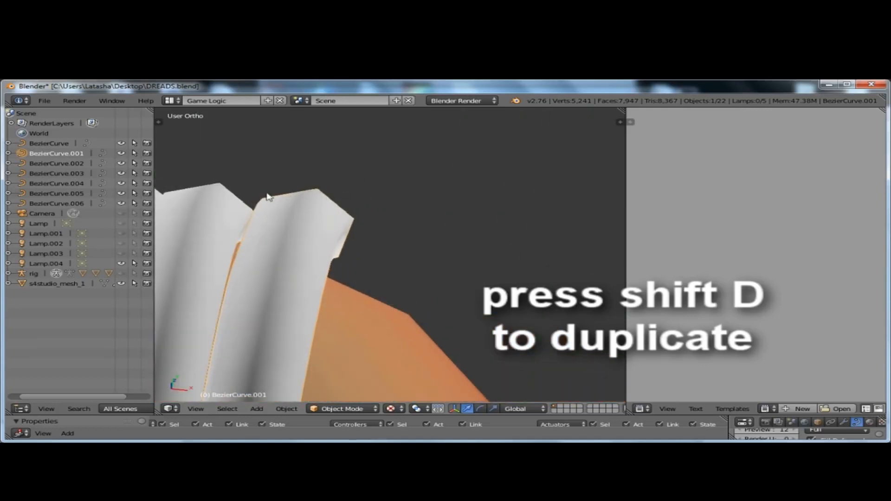
middle_click_drag(237, 228, 328, 255)
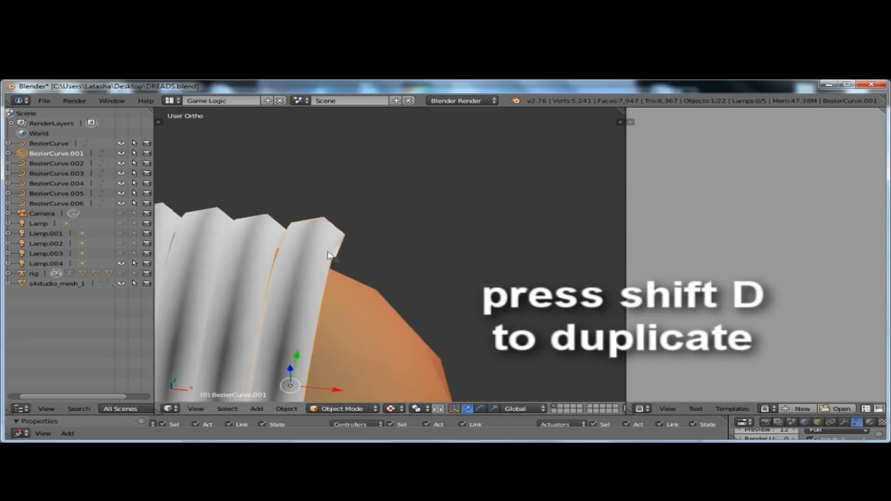
Try duplicating the two strands nearest the head's left side as a pair, and delete both copies
key("shift+d")
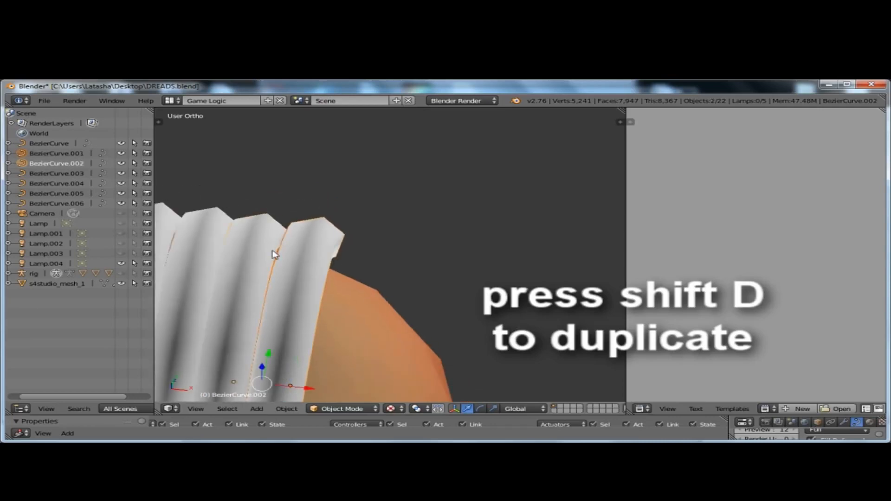
key("shift+d")
left_click(487, 239)
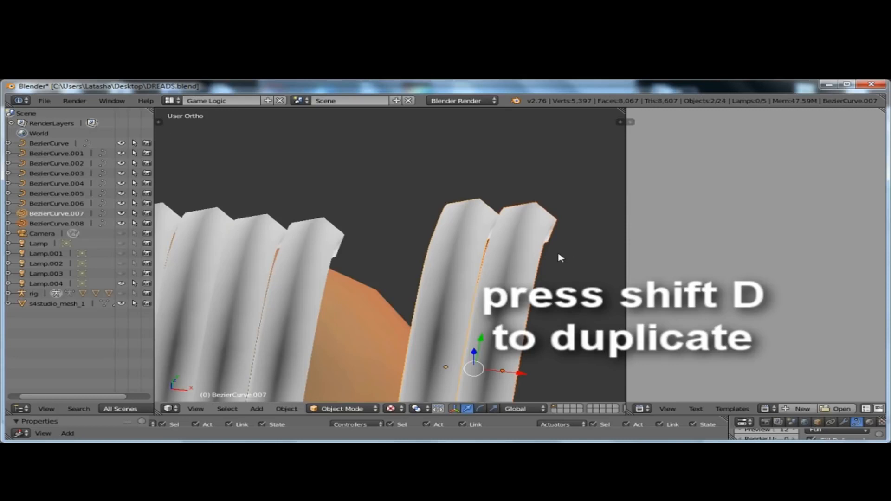
key("x")
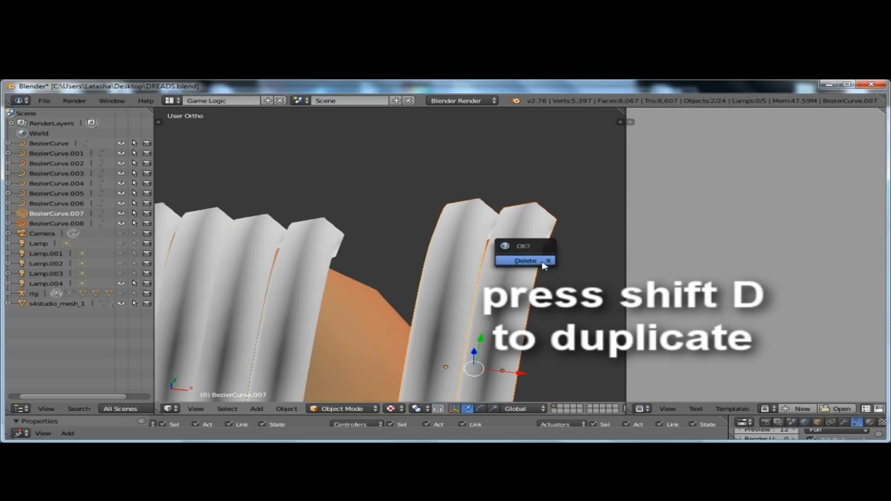
left_click(543, 263)
Duplicate the outermost strand on the head's right side, set the copy beside it, and nudge it closer to the row
scroll(301, 232, "up", 2)
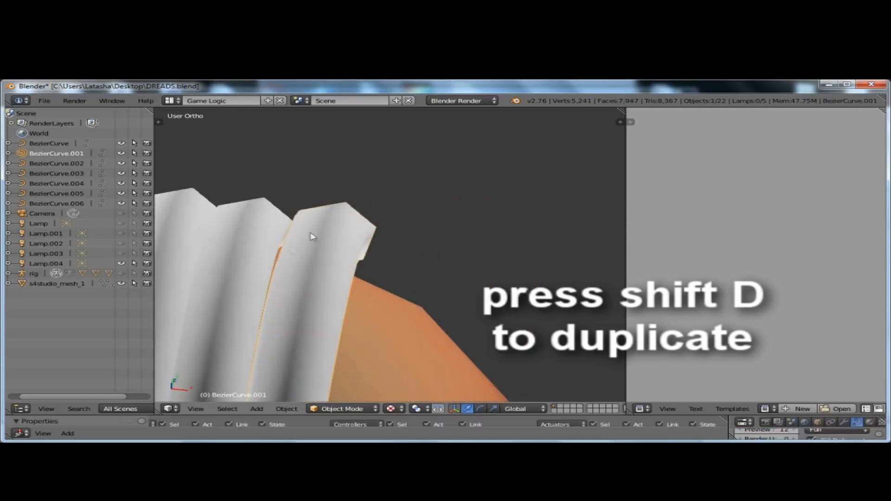
scroll(466, 213, "down", 7)
middle_click_drag(567, 205, 384, 312)
right_click(374, 307)
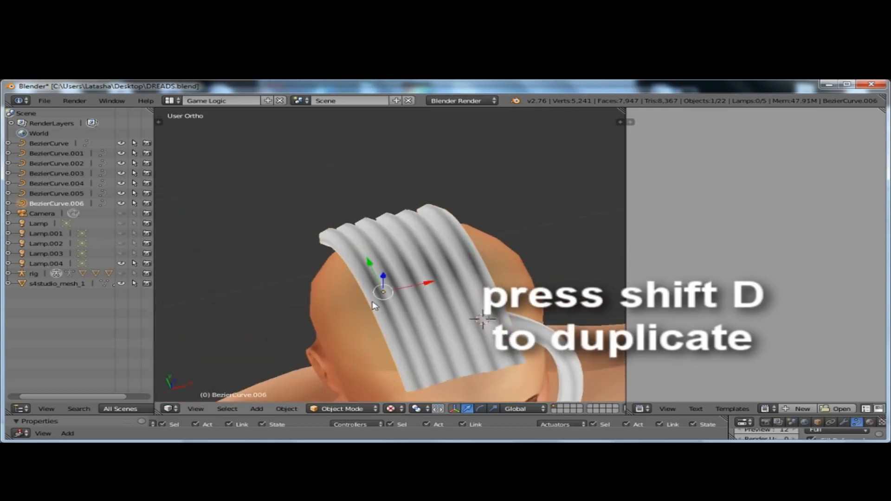
key("shift+d")
left_click(350, 313)
middle_click_drag(355, 340, 349, 261)
left_click_drag(356, 242, 374, 250)
left_click_drag(410, 290, 414, 291)
Duplicate the outermost strand again and place the copy lower on the right side of the head
scroll(363, 244, "down", 4)
middle_click_drag(363, 247, 449, 266)
middle_click_drag(346, 304, 353, 250)
key("shift+d")
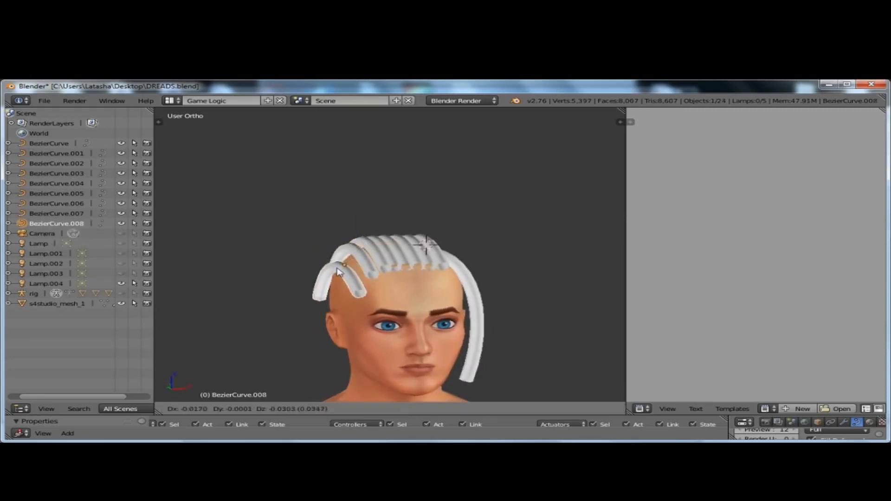
left_click(346, 274)
middle_click_drag(309, 306, 368, 308)
scroll(368, 308, "up", 2)
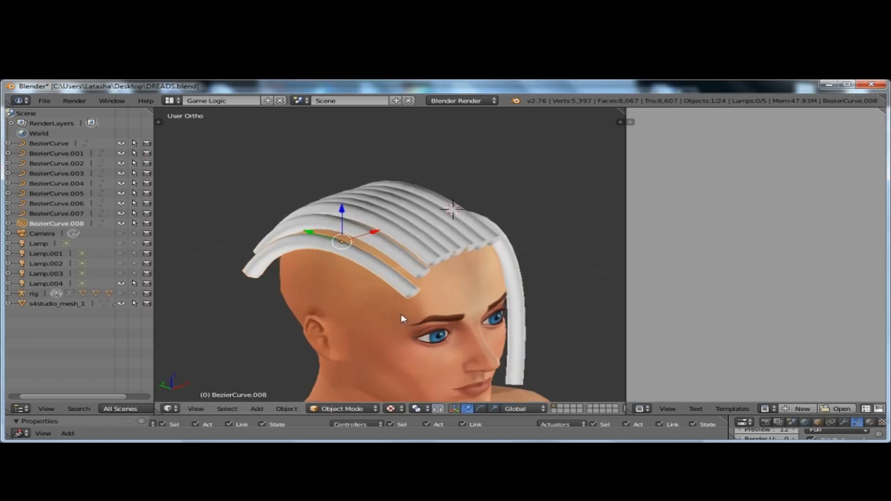
Enter curve editing on the new side strand and reposition its rear control point at the back of the head
key("Tab")
middle_click_drag(320, 291, 413, 297)
right_click_drag(222, 303, 180, 281)
right_click_drag(263, 275, 239, 257)
middle_click_drag(539, 250, 418, 246)
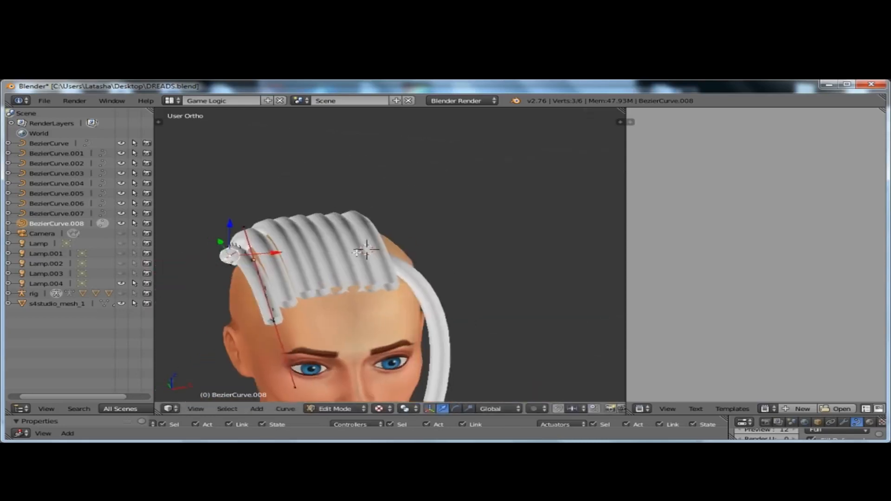
scroll(424, 215, "down", 3)
scroll(302, 297, "up", 3)
Move the side strand's front control point inward along the forehead hairline and check its fit from the front
right_click(333, 317)
right_click_drag(333, 317, 390, 310)
right_click_drag(308, 240, 345, 244)
left_click(344, 244)
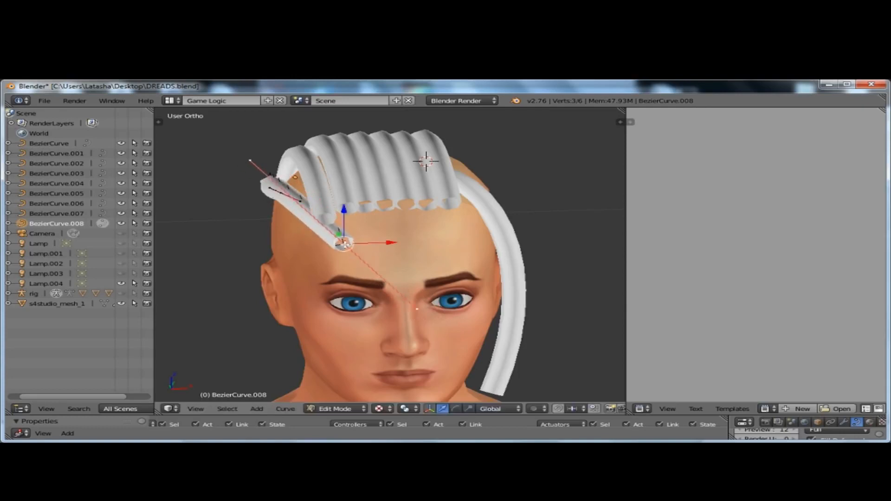
scroll(350, 248, "down", 4)
scroll(349, 248, "up", 3)
middle_click_drag(349, 248, 332, 224)
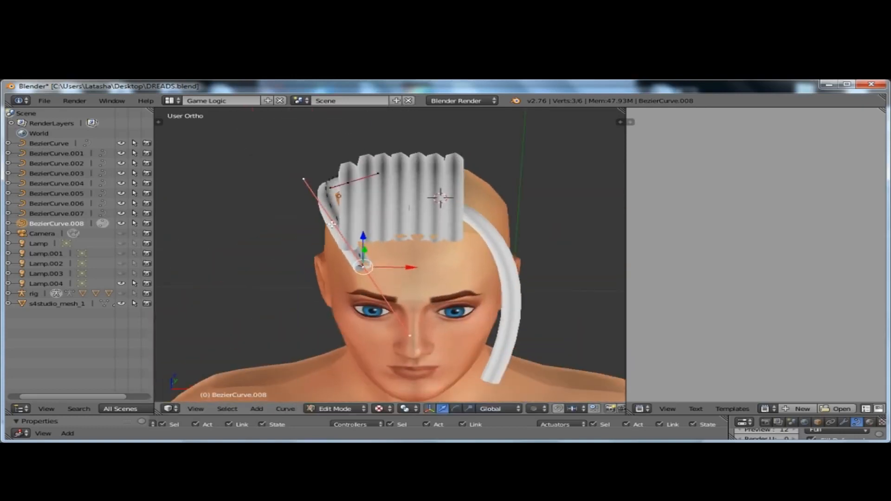
Leave curve editing and delete the reshaped side strand
key("Tab")
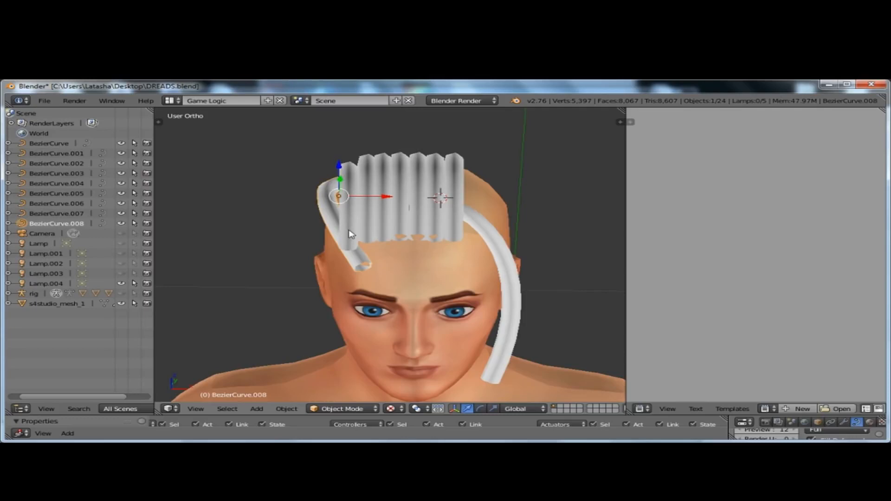
left_click(327, 232)
middle_click_drag(349, 234, 392, 126)
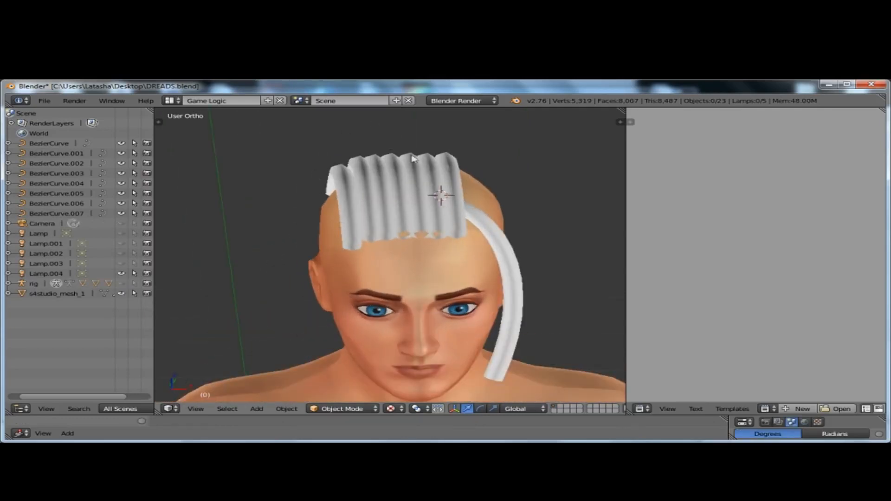
Examine the remaining row of strands from the side, back and front, checking how it covers the head
middle_click_drag(415, 159, 346, 217)
middle_click_drag(465, 293, 236, 294)
scroll(297, 293, "up", 3)
right_click(297, 293)
right_click(307, 296)
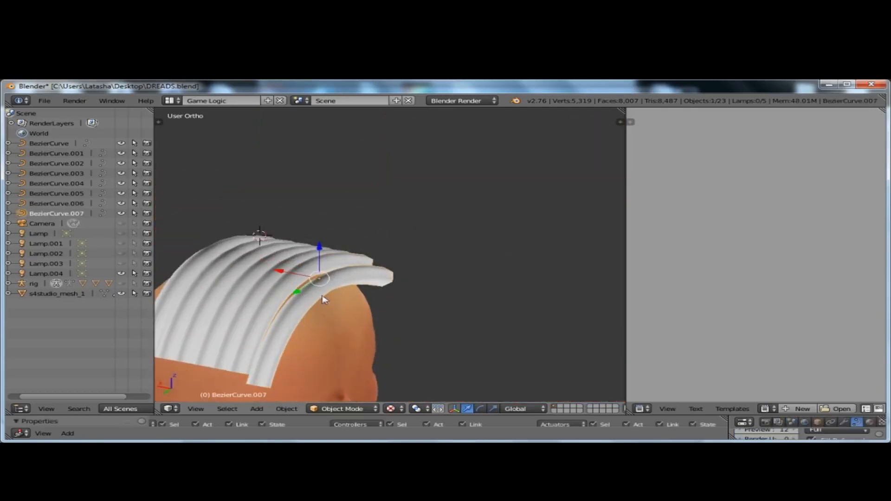
scroll(320, 296, "down", 1)
scroll(312, 292, "down", 4)
middle_click_drag(215, 301, 491, 214)
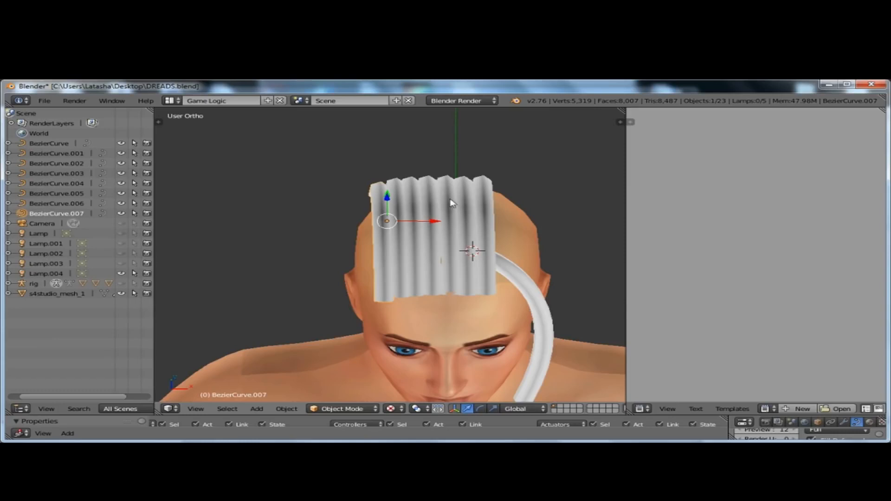
middle_click_drag(374, 195, 492, 218)
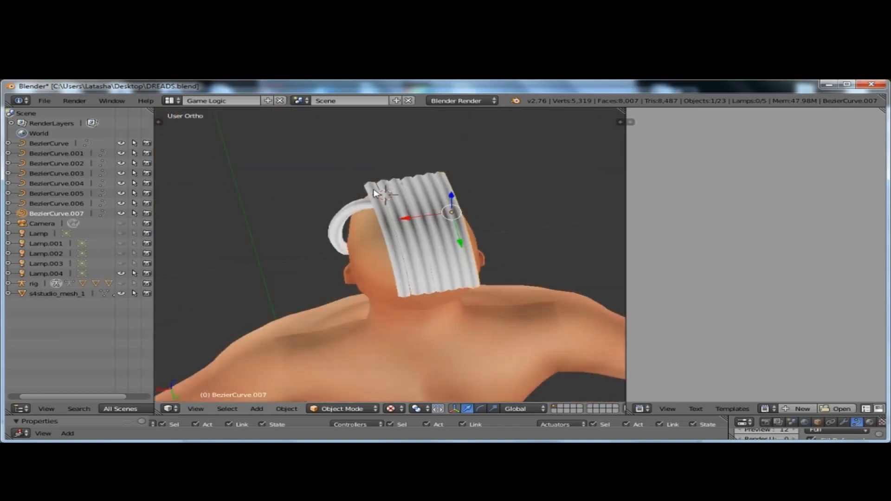
middle_click_drag(365, 213, 562, 224)
scroll(207, 211, "down", 2)
scroll(206, 212, "up", 1)
scroll(505, 249, "up", 3)
Duplicate the strand nearest the head's left side and place the copy above and behind the row
right_click(481, 291)
middle_click_drag(418, 231, 436, 286)
scroll(437, 287, "down", 2)
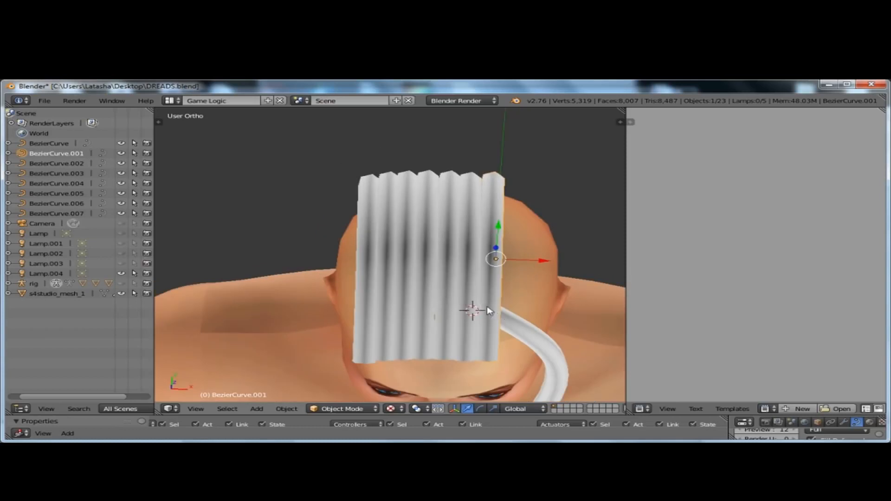
key("shift+d")
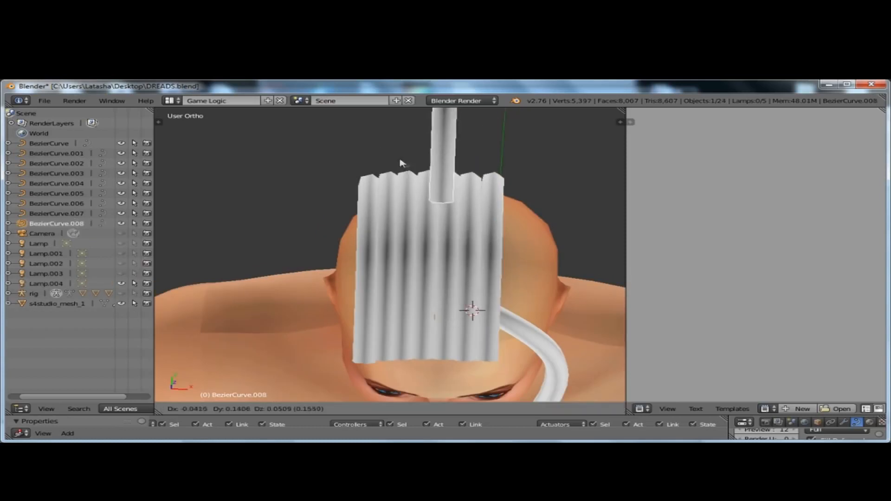
left_click(379, 163)
Move the duplicated strand down and forward so its front end meets the top of the existing row
scroll(463, 240, "down", 3)
middle_click_drag(428, 267, 555, 194)
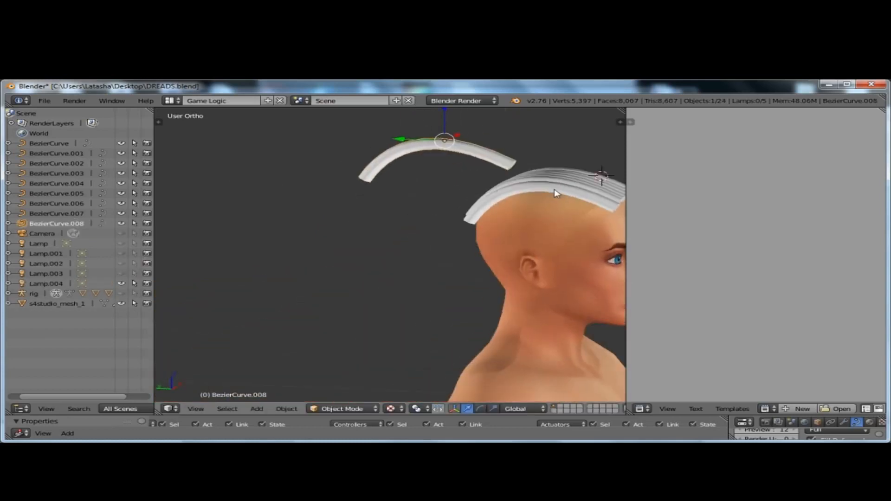
scroll(488, 146, "up", 1)
middle_click_drag(391, 170, 440, 204)
key("g")
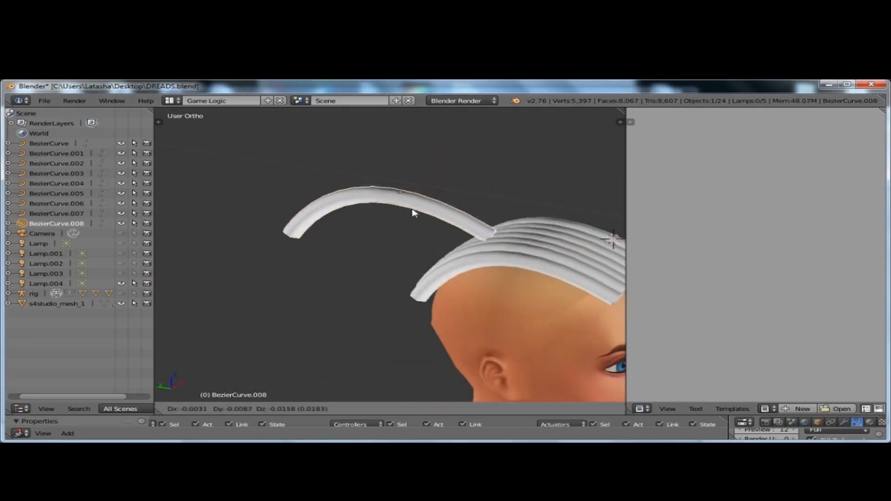
left_click(430, 224)
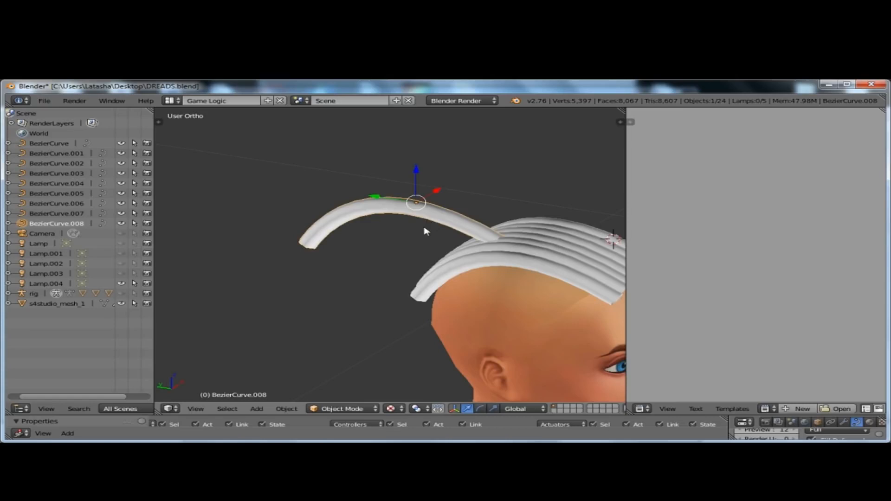
Bend the duplicated strand's rear end down and inward toward the back of the head by moving its end point and handle
key("Tab")
key("g")
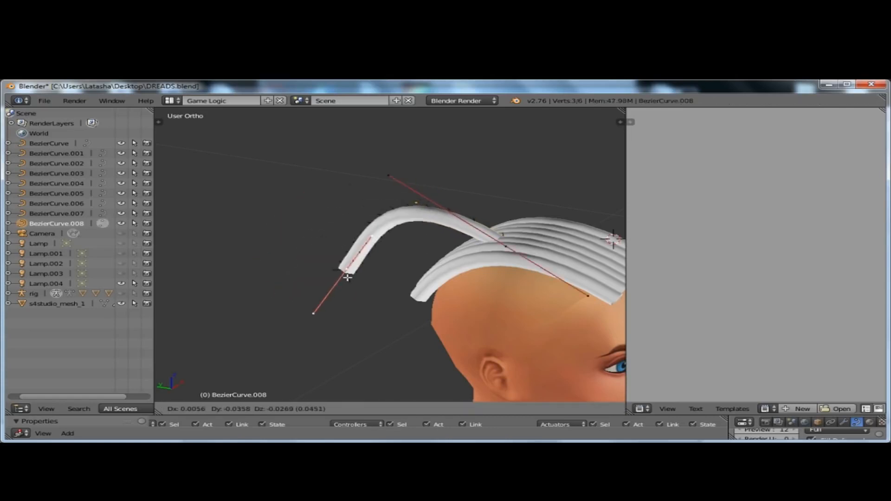
left_click(347, 289)
middle_click_drag(347, 289, 373, 298)
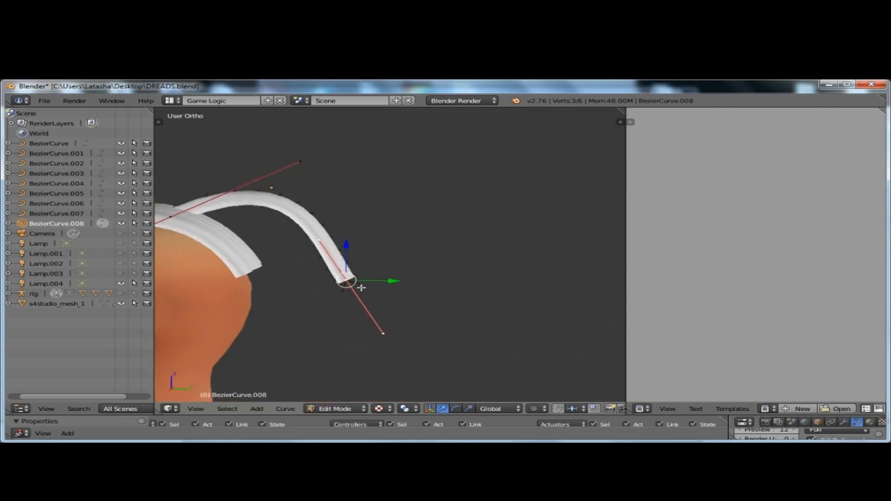
key("g")
left_click(328, 268)
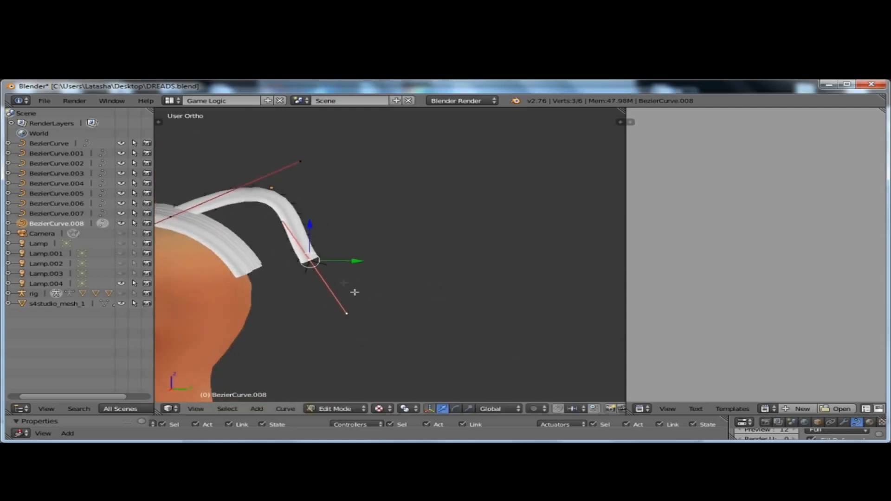
right_click_drag(346, 314, 292, 314)
middle_click_drag(403, 283, 384, 277)
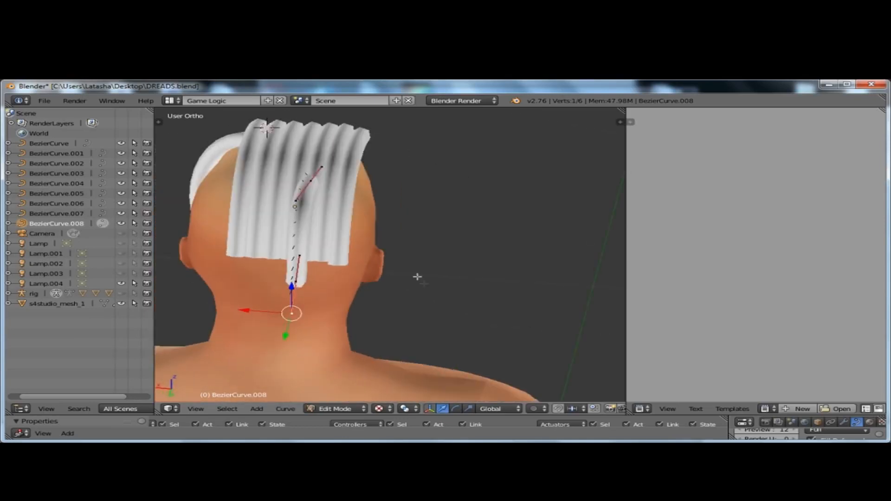
key("Tab")
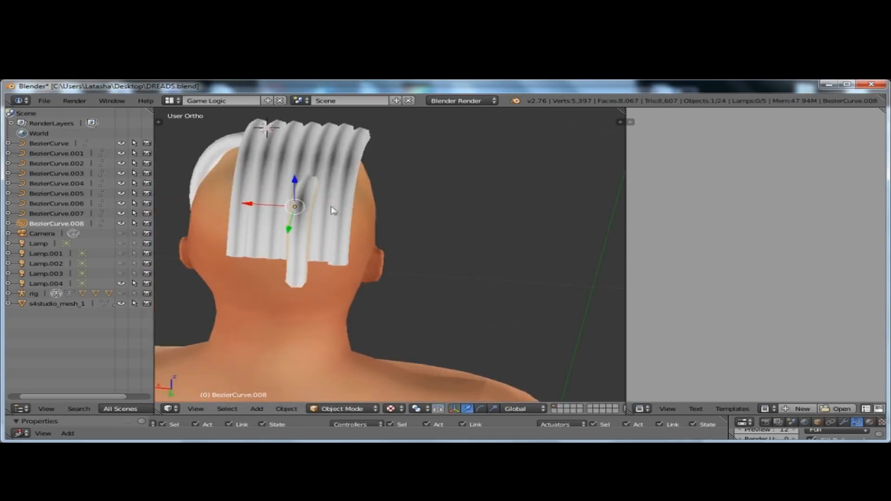
Duplicate the reshaped rear strand twice, placing the copies side by side toward the head's left side
key("shift+d")
left_click(287, 214)
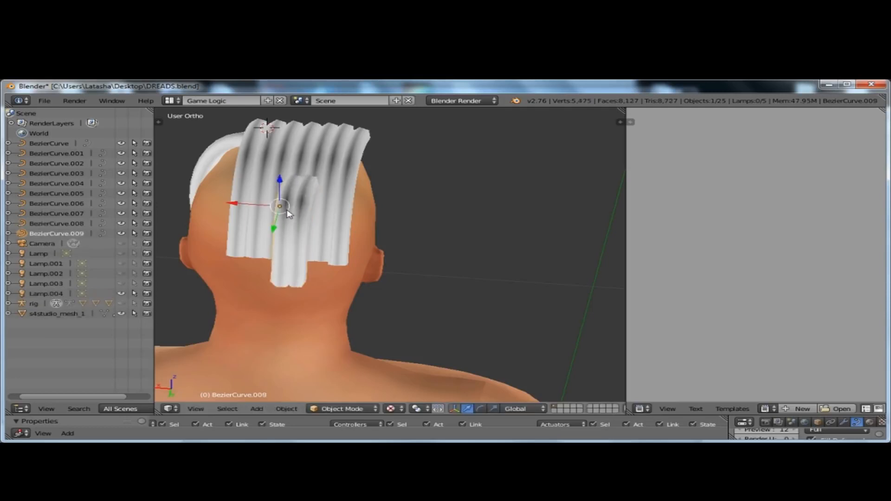
key("shift+d")
left_click(267, 214)
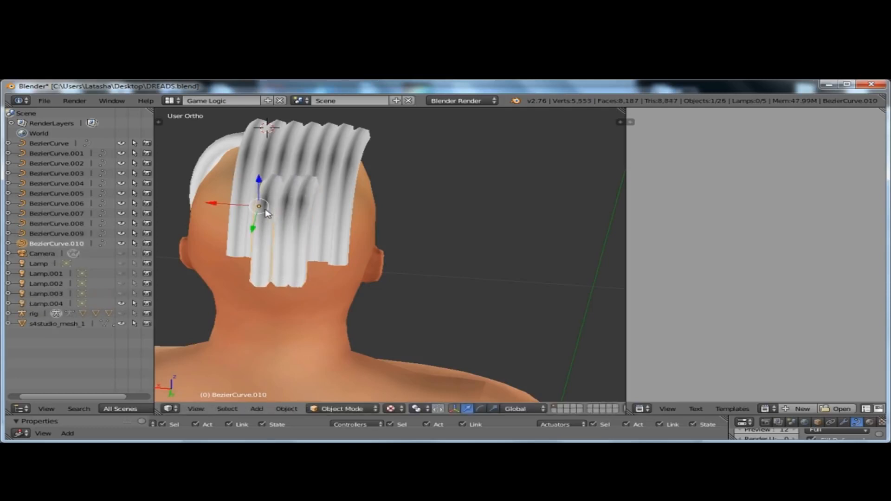
key("shift+d")
key("s")
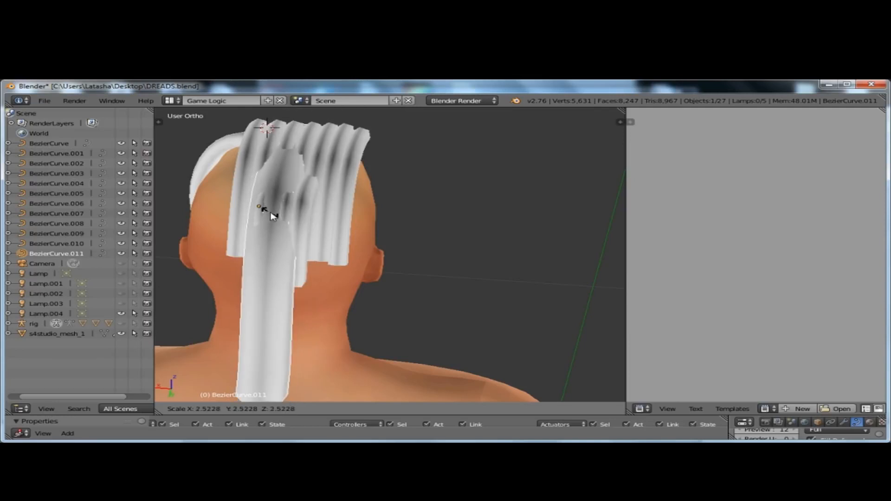
left_click(272, 214)
key("x")
left_click(273, 217)
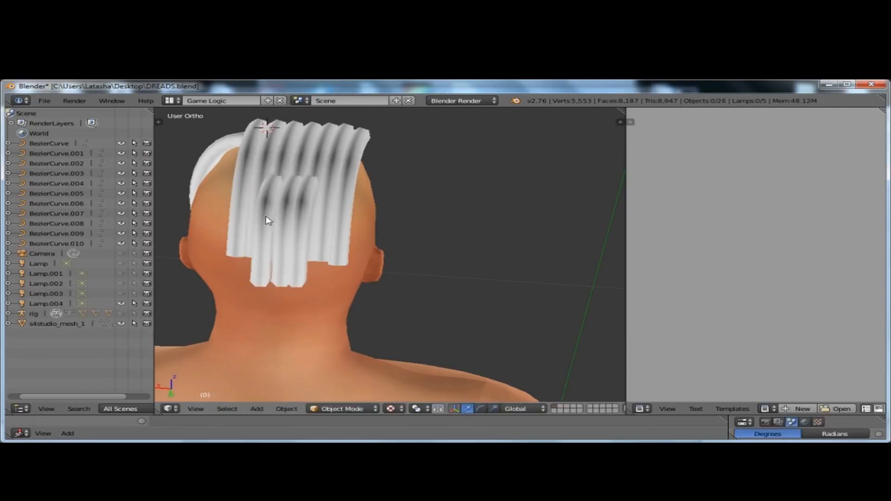
Delete the outermost rear strand on the head's left side and undo the deletion
right_click(268, 221)
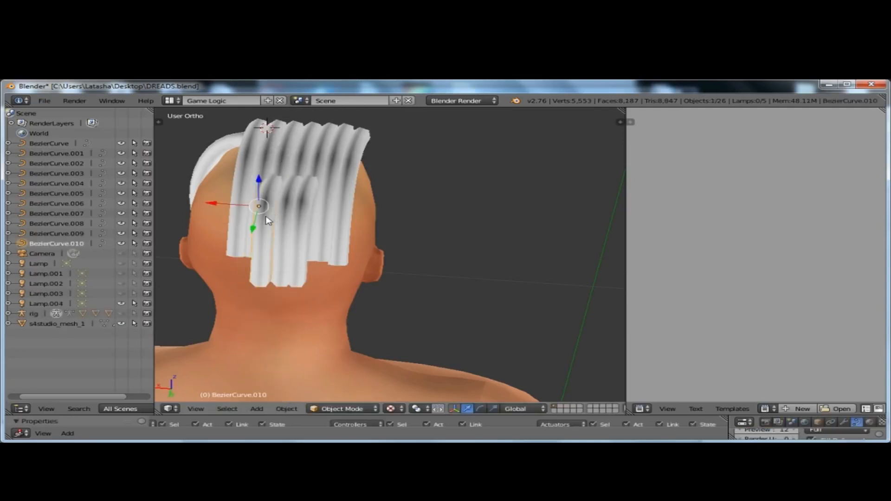
middle_click_drag(338, 283, 314, 227)
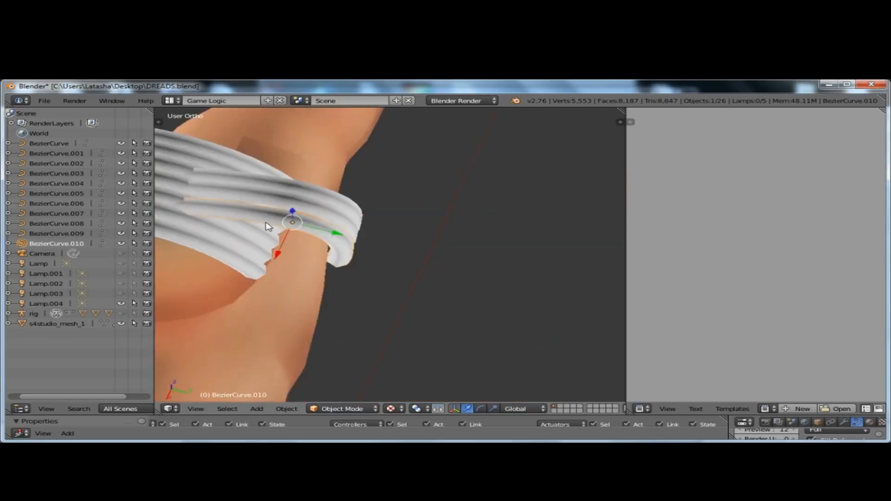
key("x")
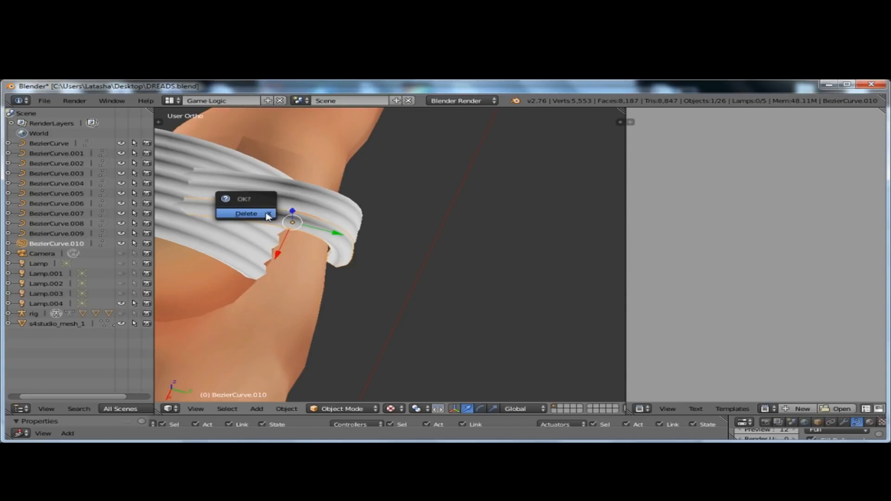
left_click(269, 217)
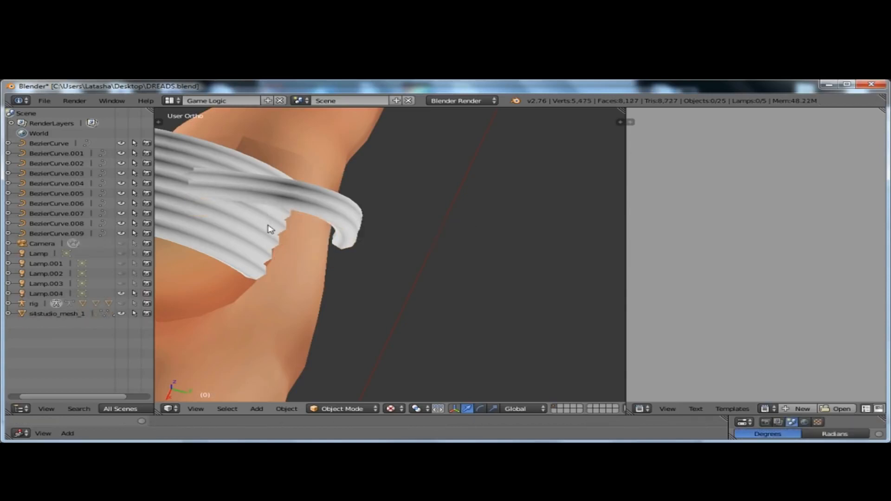
key("ctrl+z")
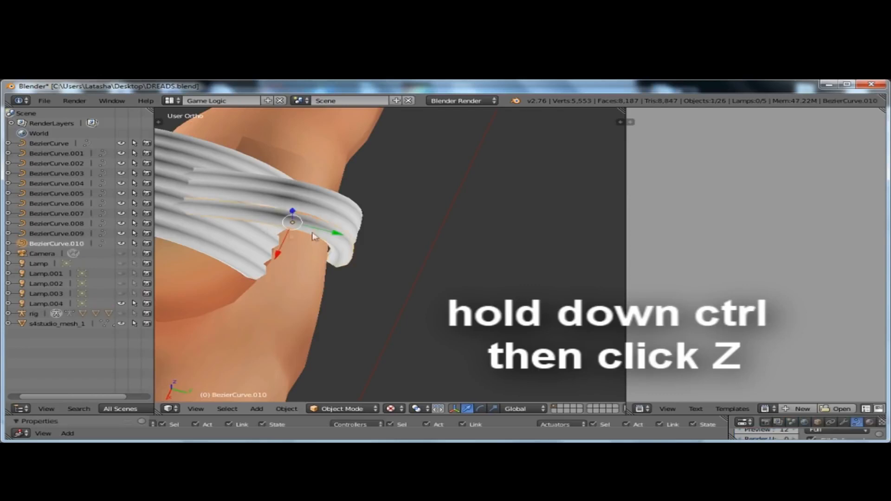
Duplicate the outermost rear strand two more times, extending the rear row toward the head's left side
middle_click_drag(450, 277, 364, 246)
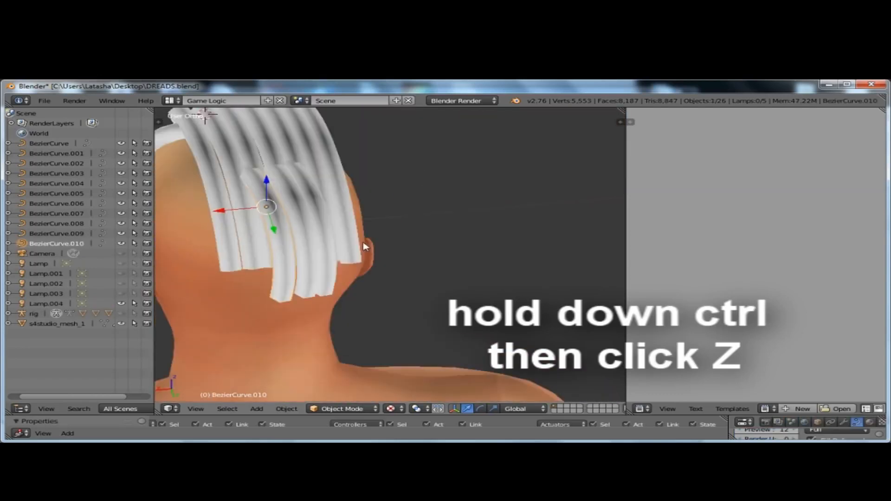
middle_click_drag(306, 182, 239, 208)
key("shift+d")
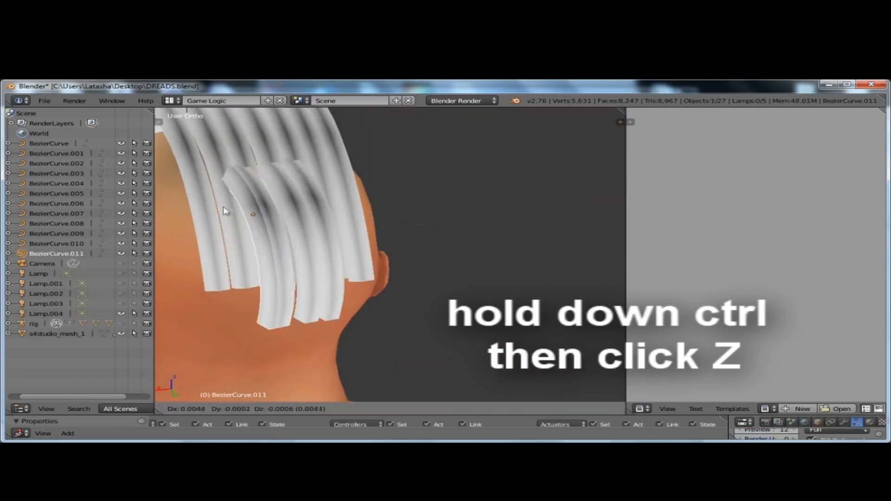
left_click(218, 209)
left_click(198, 209)
Examine the front and rear rows and the side strand from the front and above, checking how they cover the head
middle_click_drag(237, 323, 441, 260)
key("a")
middle_click_drag(360, 341, 267, 330)
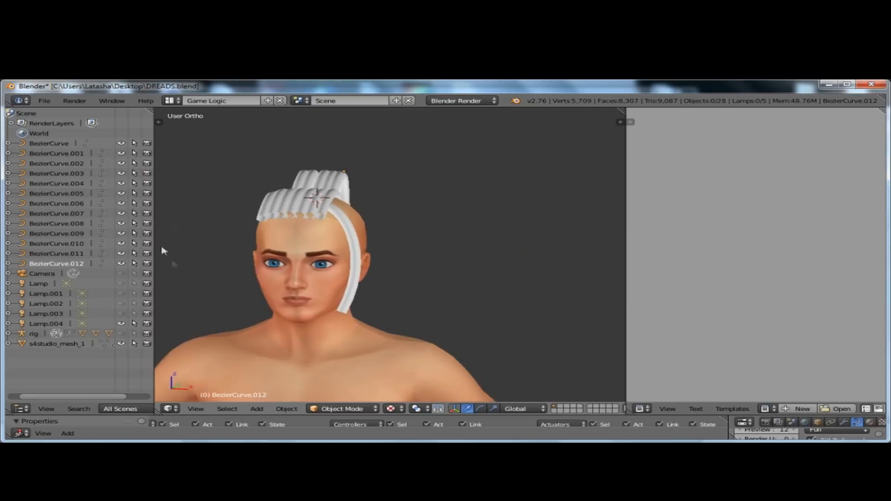
scroll(302, 144, "up", 5)
scroll(377, 188, "down", 5)
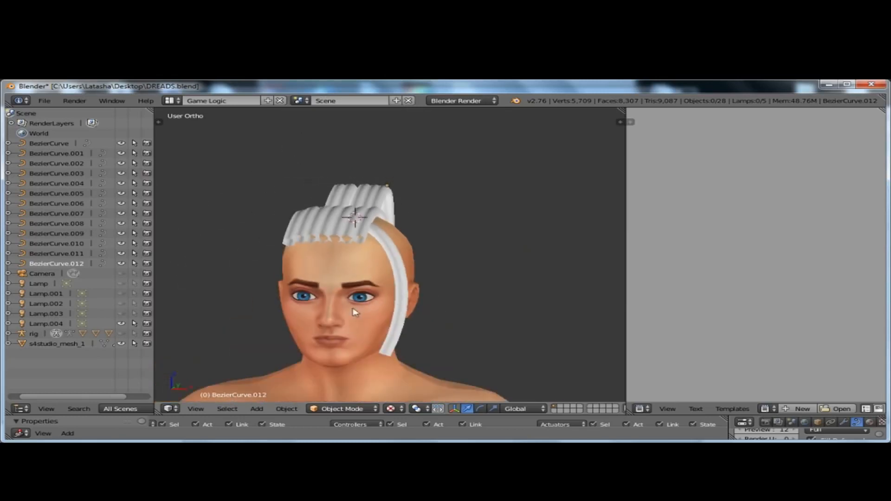
scroll(362, 286, "up", 5)
key("a")
scroll(416, 280, "down", 4)
middle_click_drag(374, 201, 421, 262)
scroll(422, 271, "up", 2)
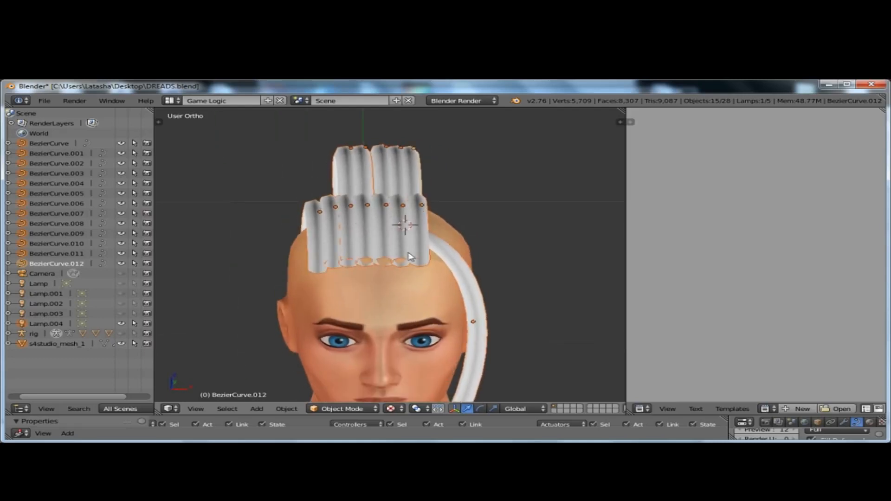
scroll(409, 256, "down", 2)
scroll(455, 298, "up", 1)
middle_click_drag(455, 298, 440, 269)
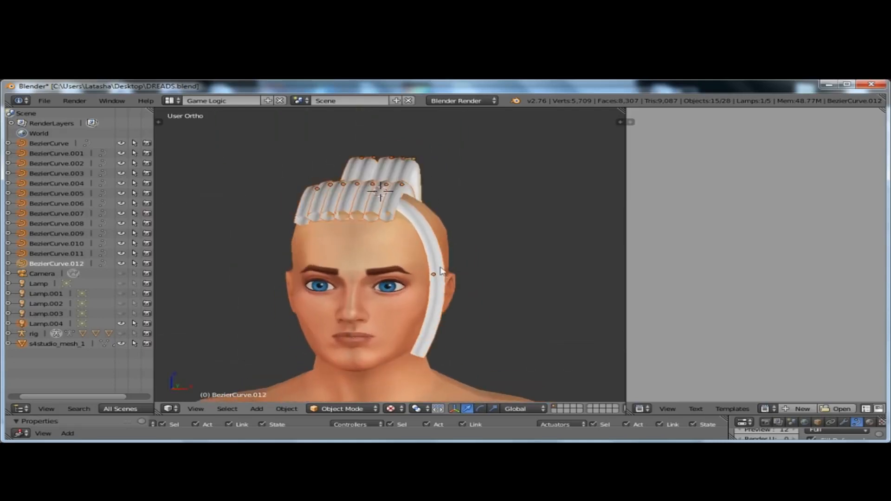
scroll(442, 239, "up", 2)
middle_click_drag(380, 214, 398, 219)
Convert the single strand beside the face from a curve to a mesh and open it for mesh editing
right_click(432, 229)
middle_click_drag(459, 268, 454, 302)
scroll(454, 303, "up", 1)
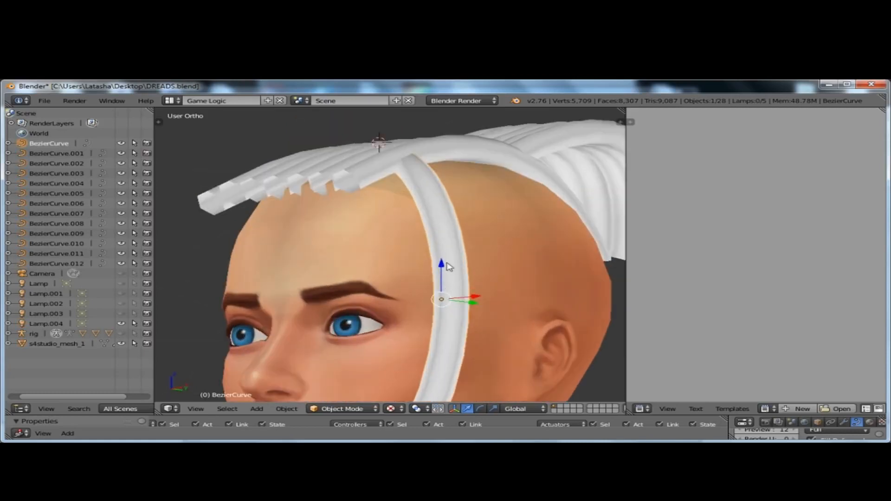
middle_click_drag(424, 257, 604, 323)
scroll(445, 290, "down", 3)
scroll(439, 328, "up", 1)
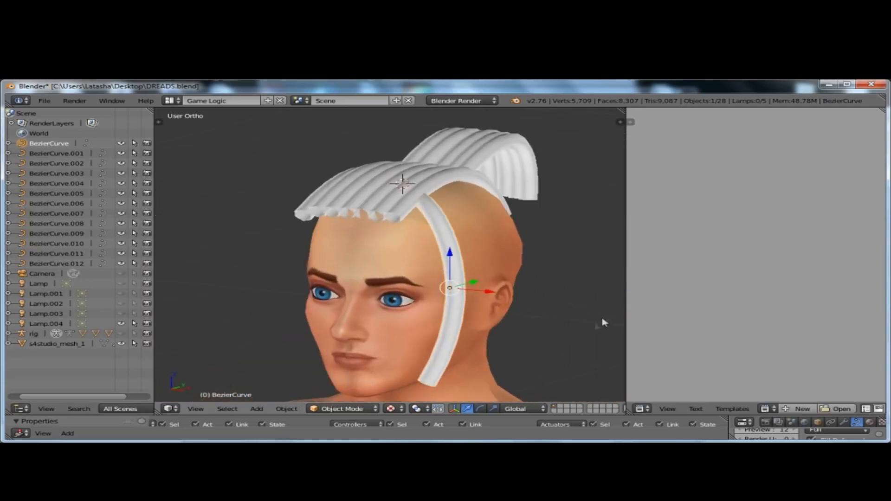
middle_click_drag(374, 304, 397, 303)
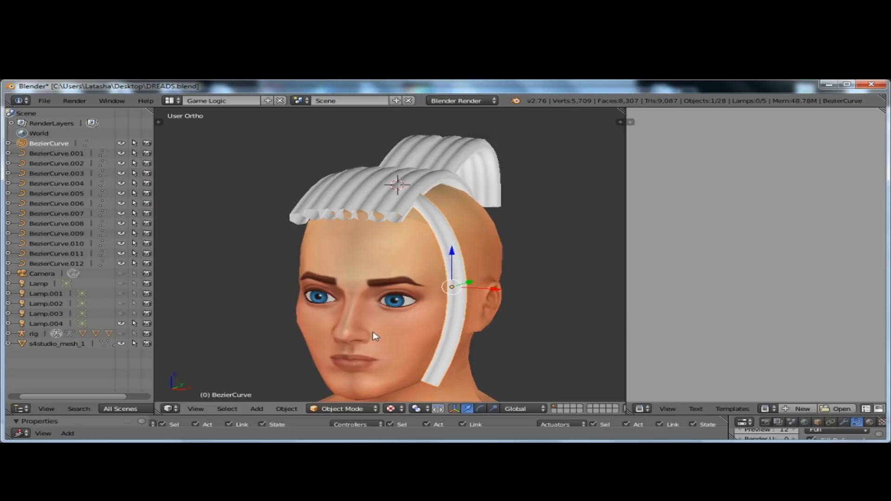
key("alt+c")
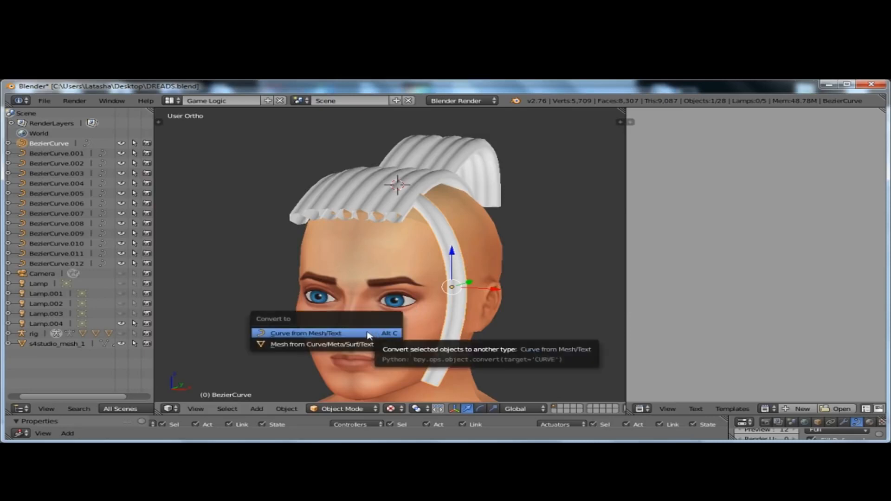
left_click(293, 345)
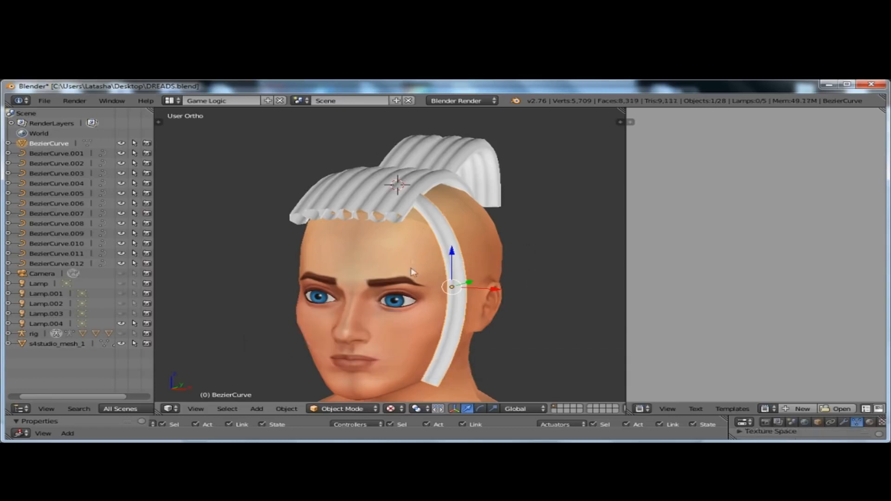
key("Tab")
Limit selection to visible geometry and examine the side strand's mesh edges from several angles
scroll(469, 280, "up", 2)
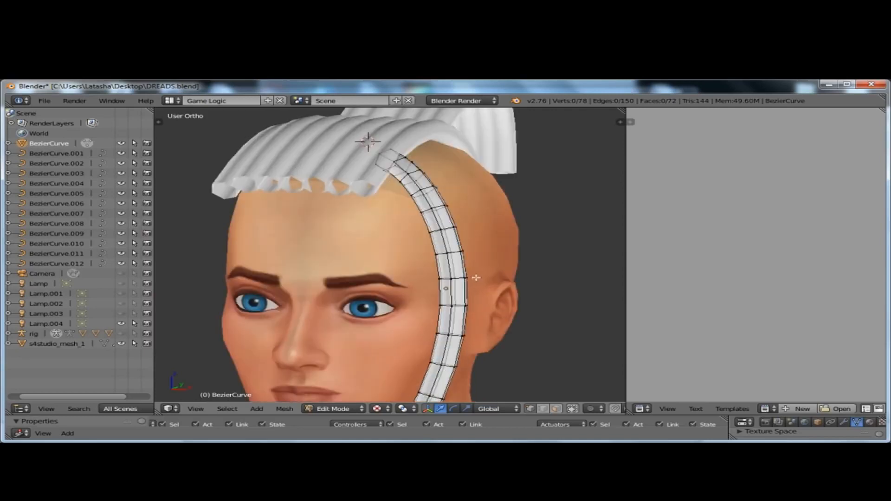
middle_click_drag(432, 261, 473, 288)
scroll(367, 300, "up", 5)
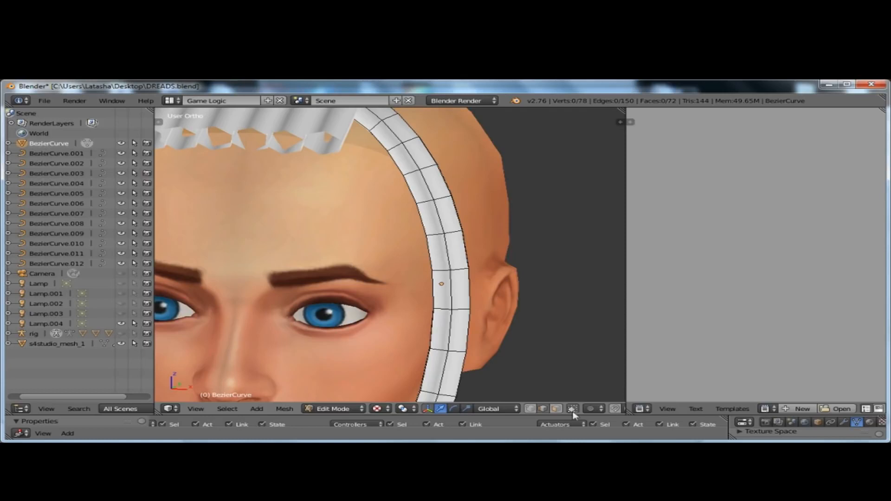
scroll(571, 261, "down", 3)
scroll(531, 377, "up", 3)
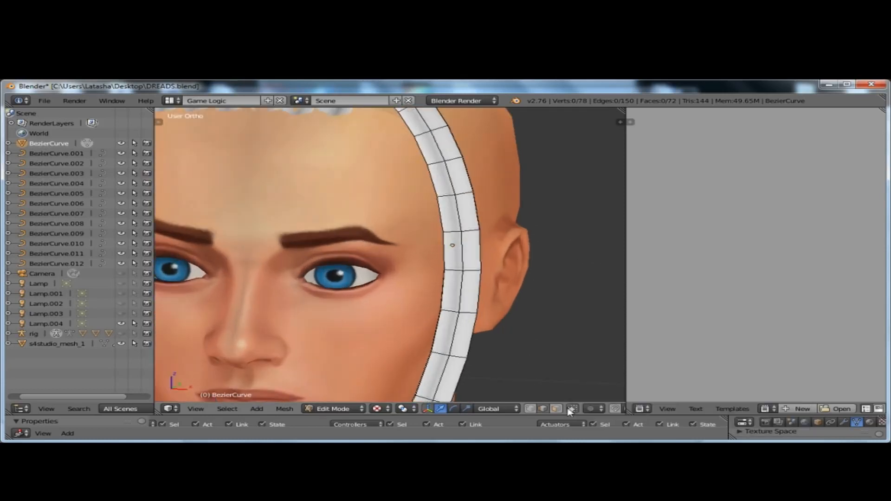
middle_click_drag(474, 237, 370, 116)
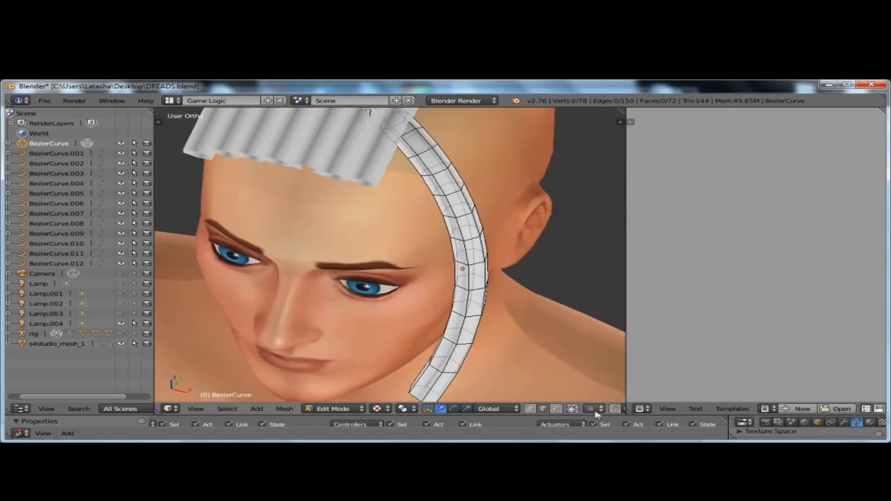
middle_click_drag(370, 112, 405, 135)
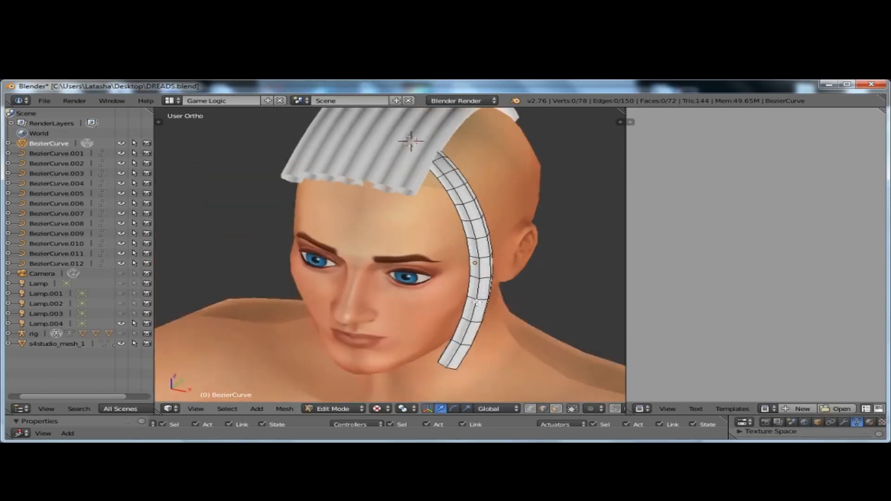
left_click(335, 409)
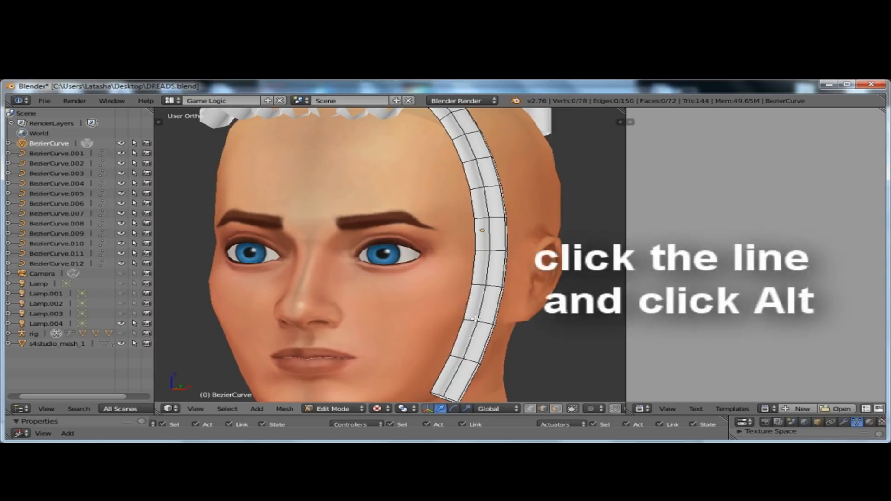
Select the lengthwise edge loop along the side strand's inner face and mark it as a seam
right_click(470, 351, "alt")
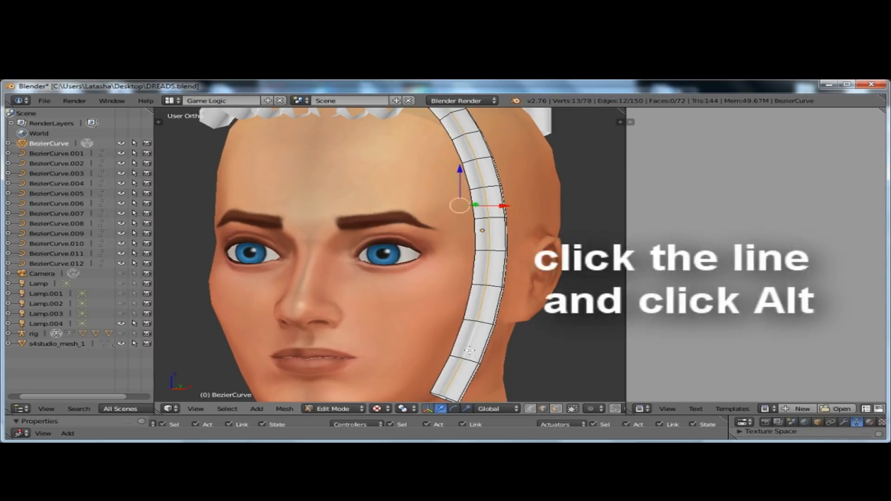
middle_click_drag(553, 324, 494, 346)
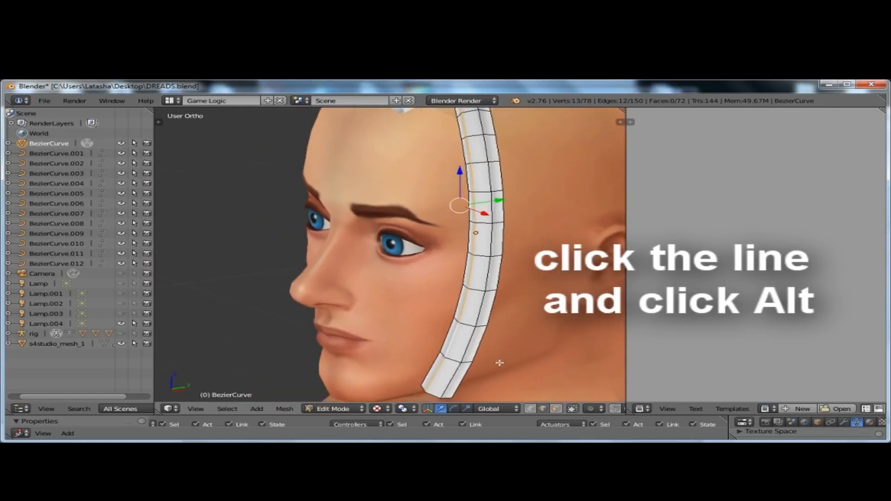
key("ctrl+e")
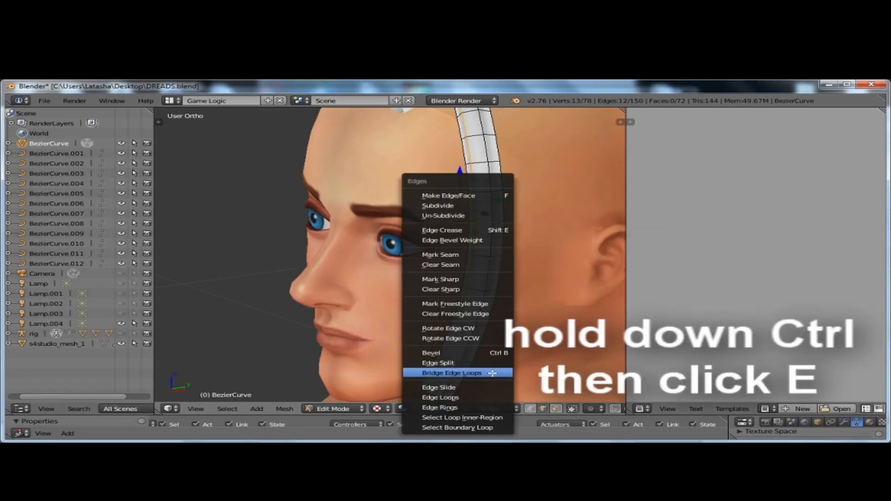
left_click(471, 258)
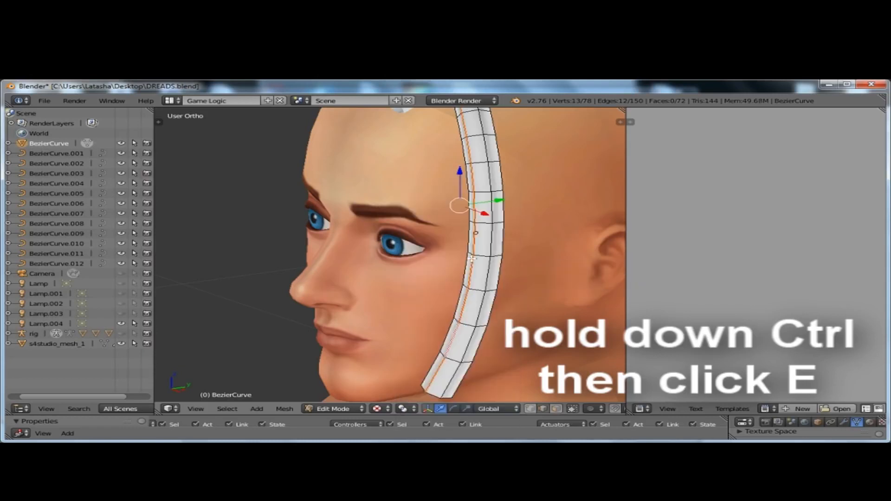
Scale the open edge loop at the side strand's lower end down to a point
key("a")
middle_click_drag(357, 382, 418, 324)
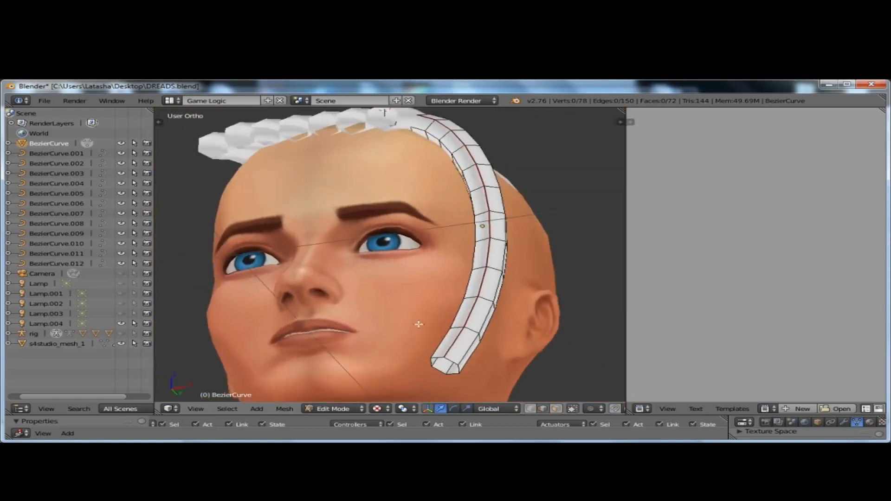
scroll(419, 324, "down", 2)
scroll(443, 362, "up", 5)
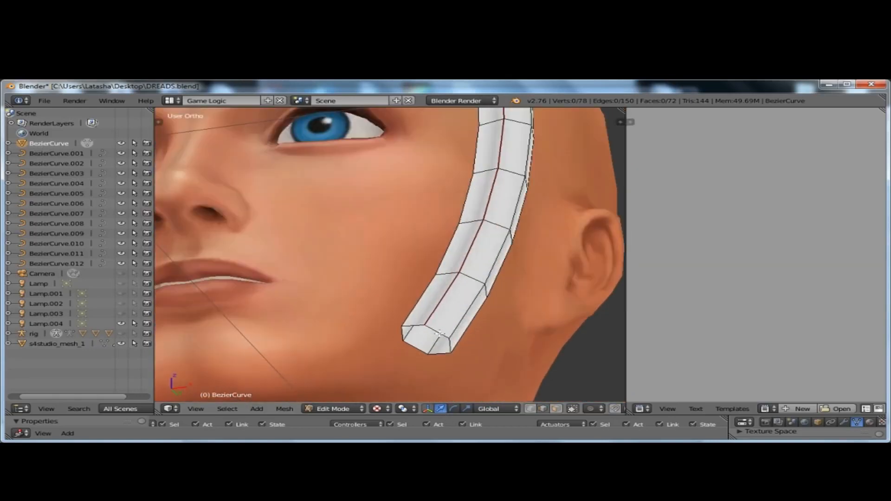
right_click(439, 333, "alt")
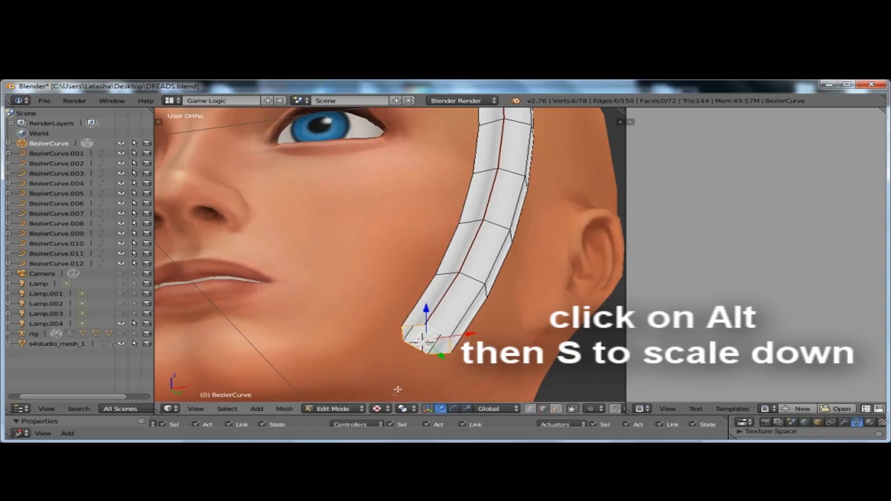
key("s")
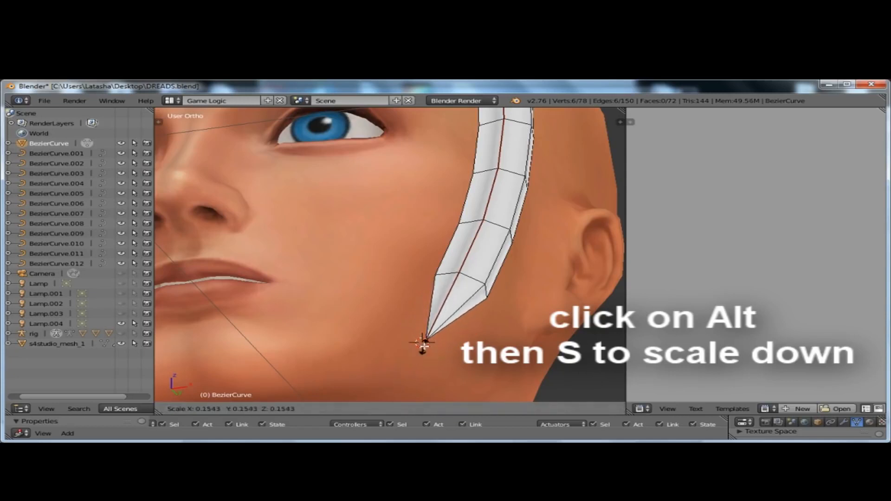
left_click(422, 344)
Move the side strand's pointed tip up to shorten the taper, and return to Object Mode
middle_click_drag(423, 345, 448, 89)
scroll(305, 314, "up", 1)
scroll(305, 313, "up", 1)
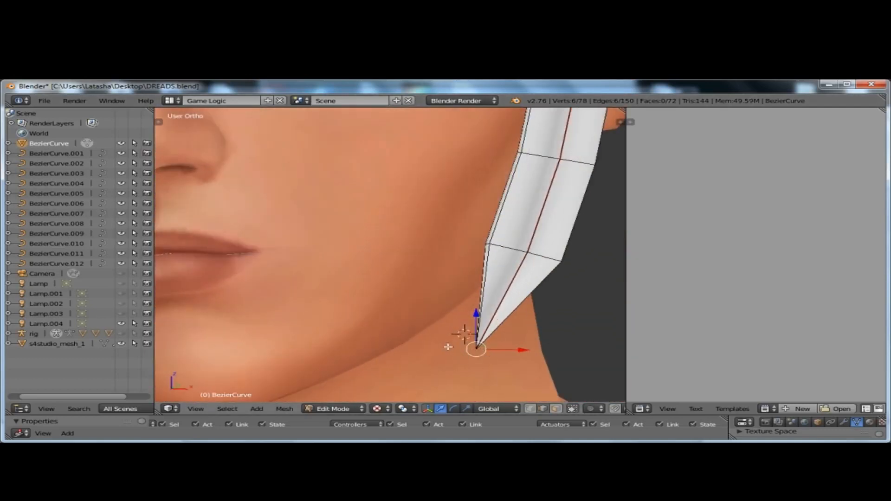
key("g")
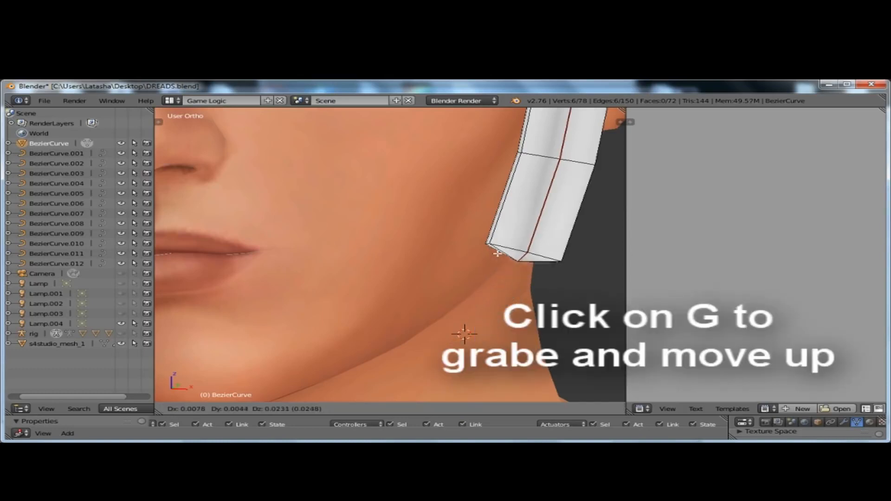
left_click(462, 313)
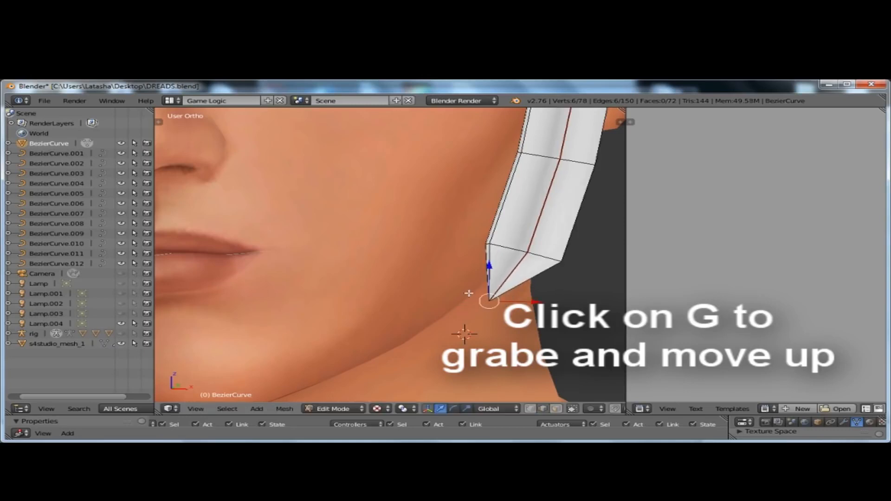
scroll(462, 325, "down", 5)
middle_click_drag(460, 328, 507, 331)
middle_click_drag(343, 162, 371, 247)
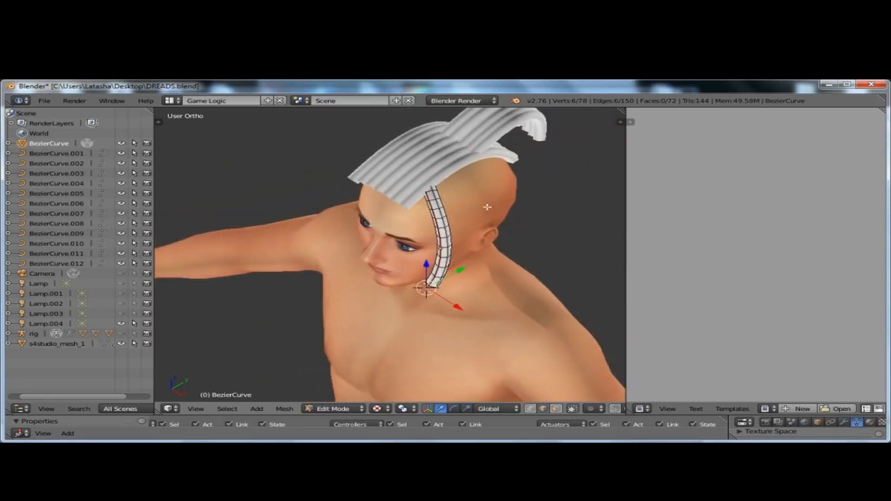
middle_click_drag(487, 207, 621, 195)
middle_click_drag(409, 254, 317, 250)
left_click(333, 408)
left_click(360, 398)
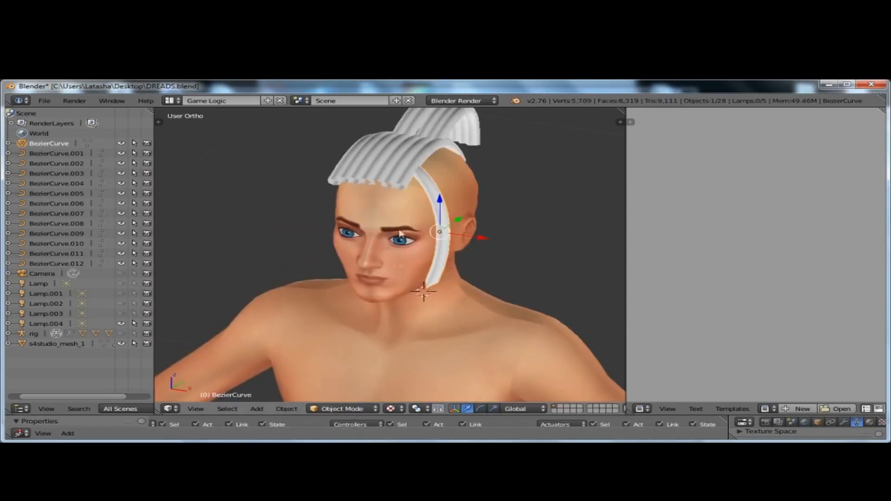
Convert the remaining curve strands to meshes and open the front row's end strand beside the side strand for mesh editing
scroll(431, 188, "up", 3)
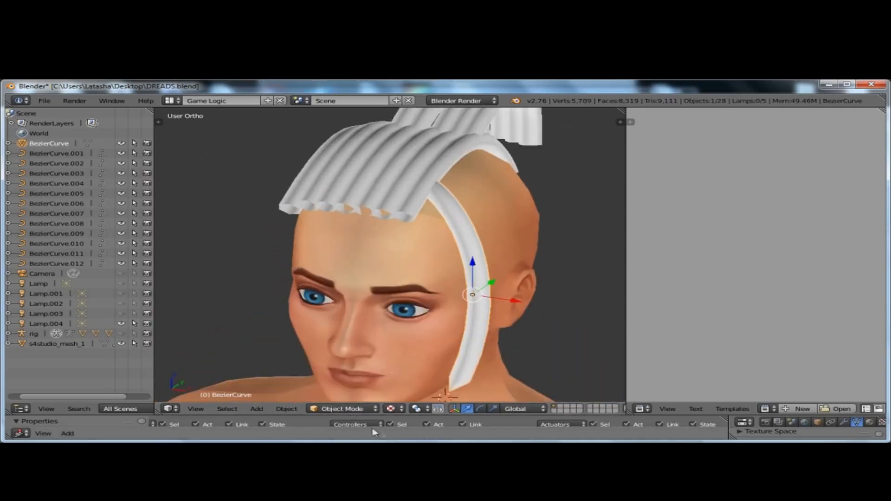
middle_click_drag(512, 181, 434, 246)
middle_click_drag(555, 318, 441, 247)
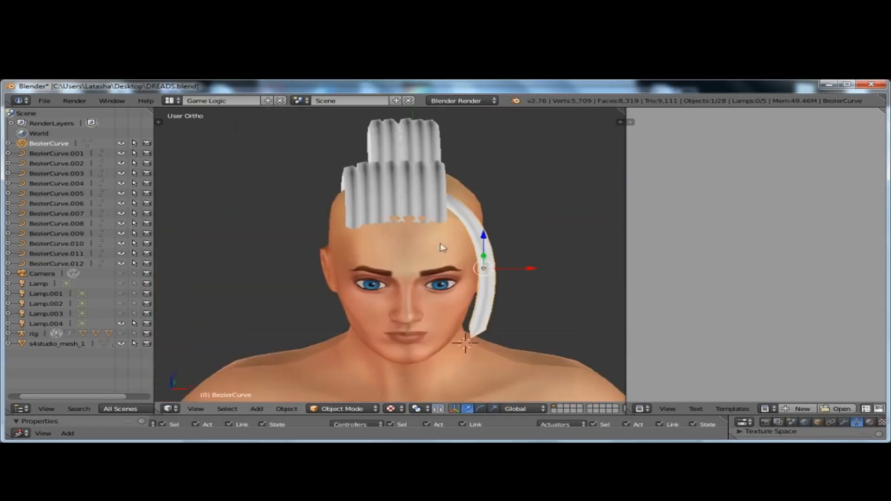
scroll(438, 195, "up", 3)
right_click(443, 195)
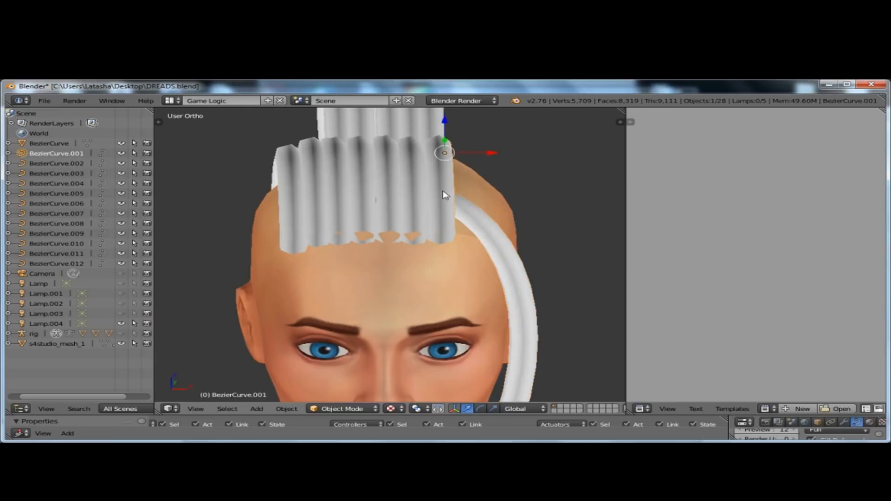
key("Tab")
key("Tab")
middle_click_drag(453, 219, 418, 217)
scroll(422, 201, "up", 2)
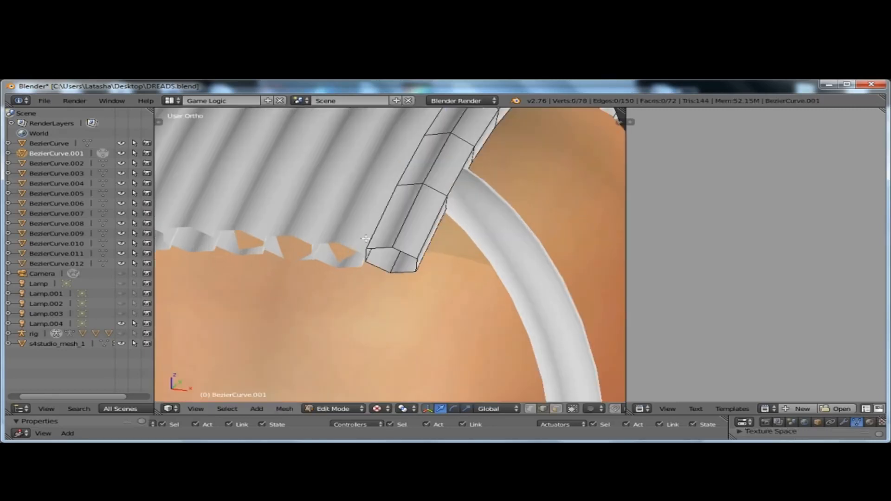
Mark the lengthwise edge loop on the end strand's inner side as a seam and return to Object Mode
right_click(371, 241, "alt")
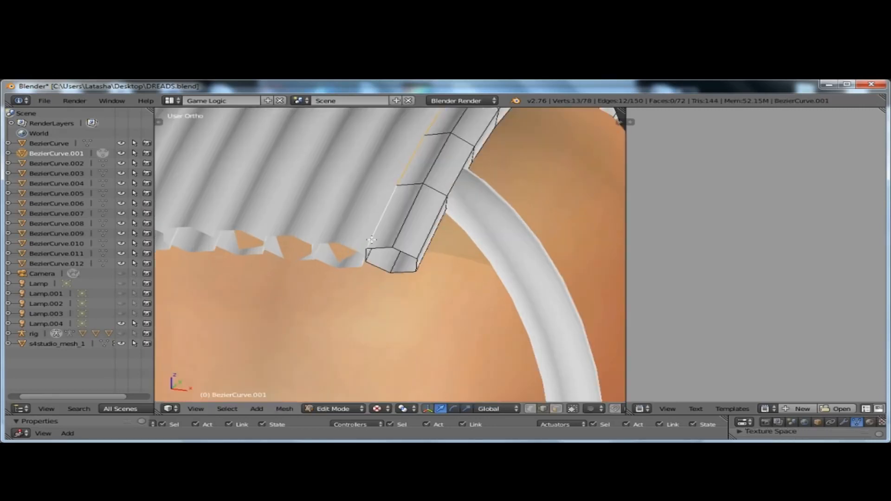
key("ctrl+e")
left_click(371, 245)
scroll(371, 245, "down", 3)
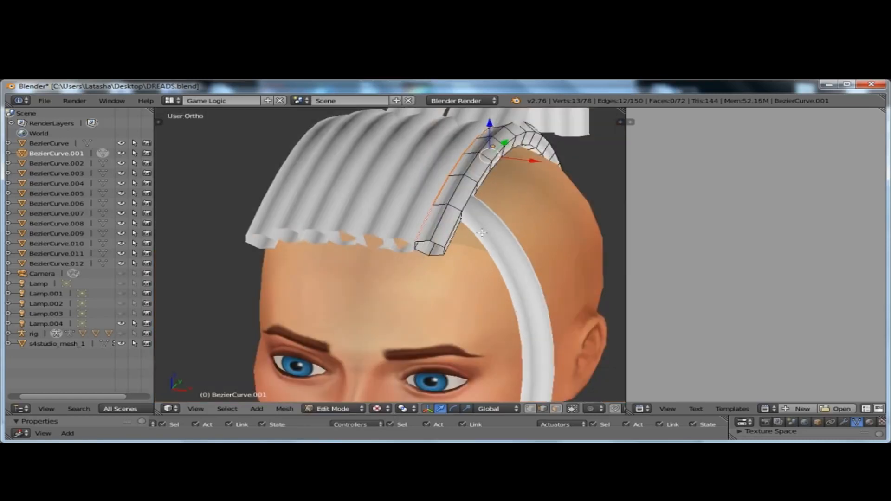
scroll(399, 248, "up", 2)
middle_click_drag(398, 248, 419, 251)
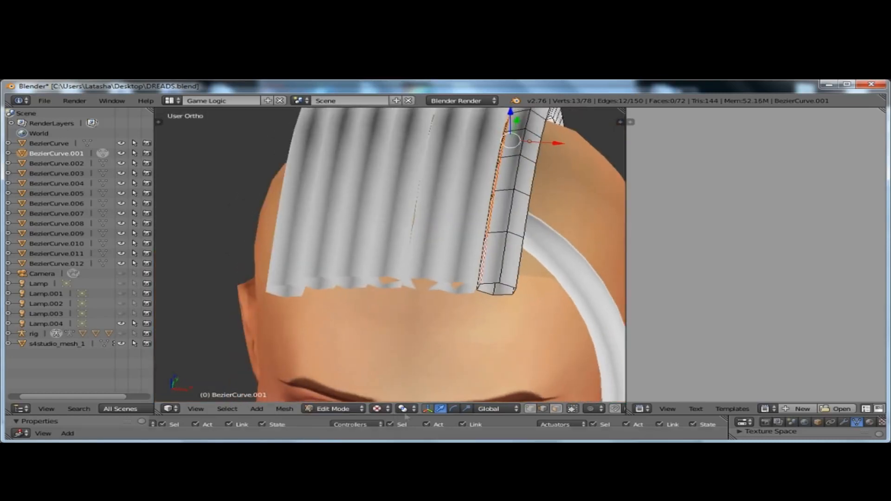
left_click(334, 409)
left_click(337, 393)
Open the front-row strand BezierCurve.003 for mesh editing and mark its lengthwise side edge loop as a seam
right_click(438, 274)
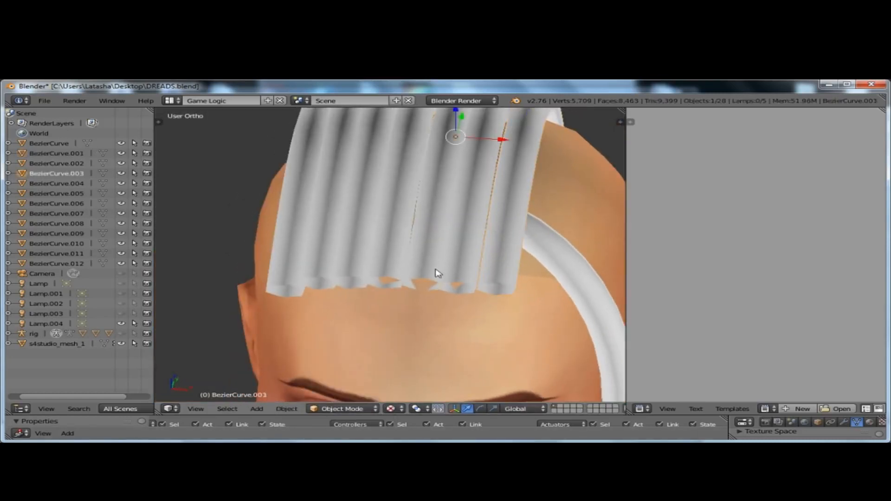
key("Tab")
right_click(408, 268, "alt")
key("ctrl+e")
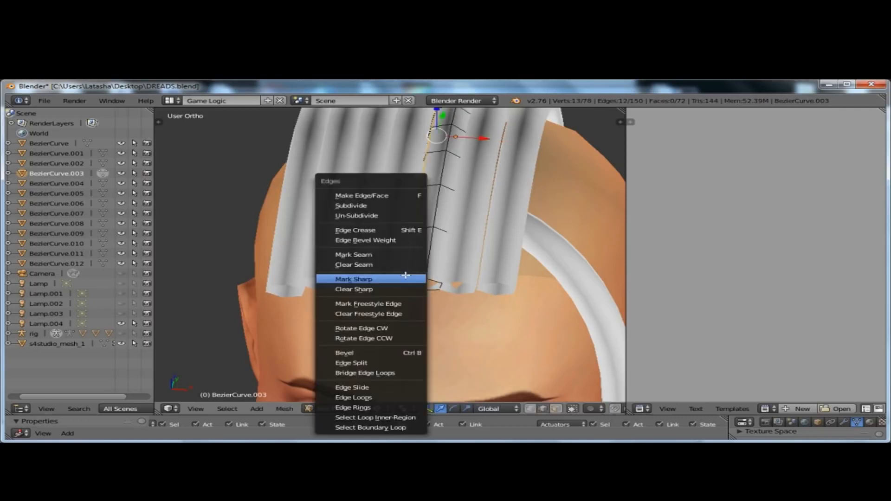
left_click(385, 254)
scroll(385, 256, "down", 3)
scroll(385, 294, "up", 2)
mouse_move(385, 294)
middle_mouse_down()
mouse_move(368, 252)
mouse_move(392, 279)
middle_mouse_up()
scroll(379, 175, "up", 1)
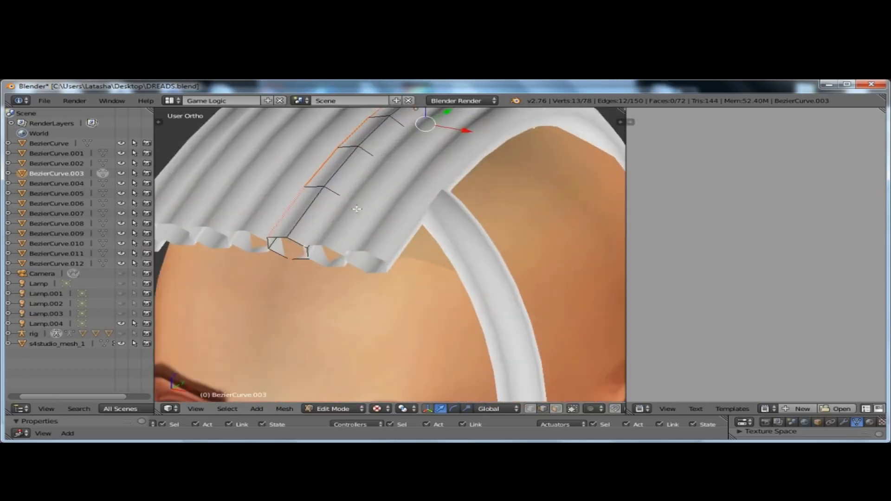
Reselect the lengthwise inner edge loop on the front row's end strand and mark it as a seam again
scroll(359, 276, "down", 1)
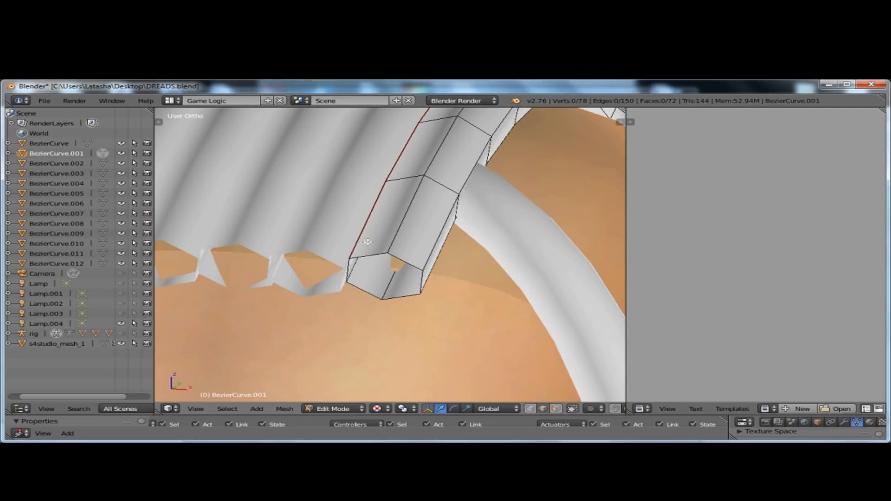
right_click(358, 238, "alt")
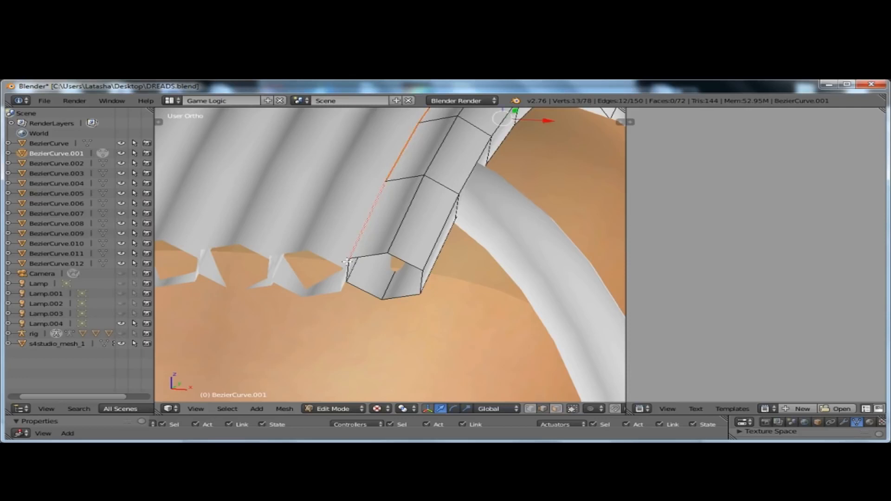
key("ctrl+e")
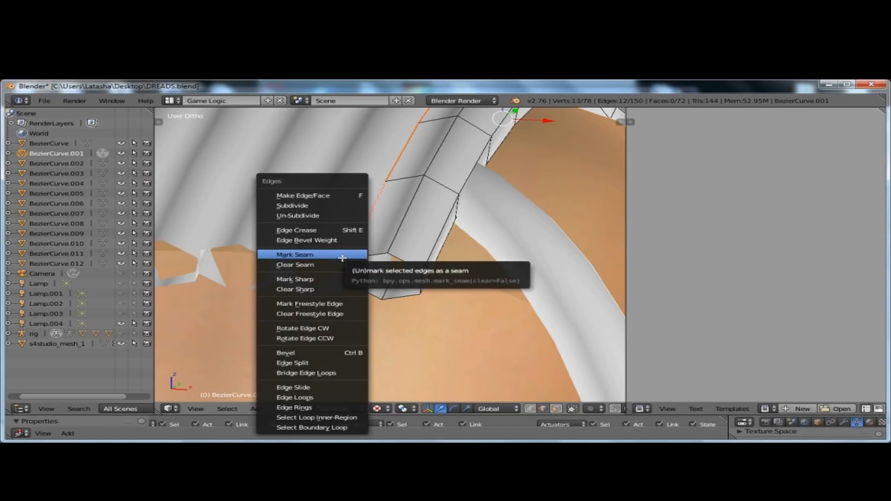
left_click(342, 255)
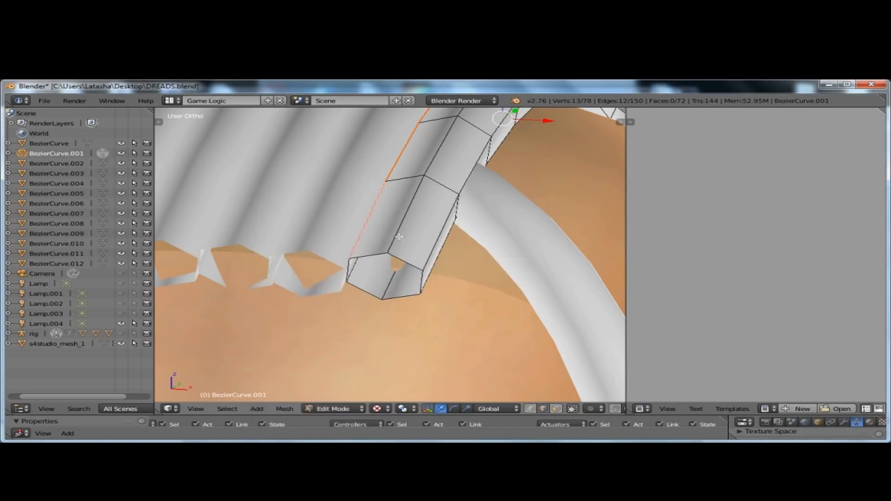
Select the open edge loop at the front end of BezierCurve.001 and scale it down to a point
right_click(400, 261, "alt")
key("KP_Decimal")
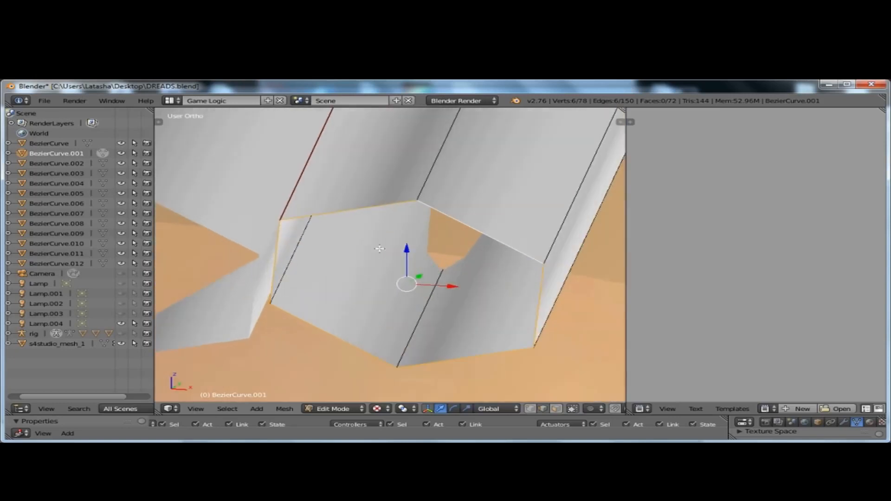
scroll(411, 251, "down", 4)
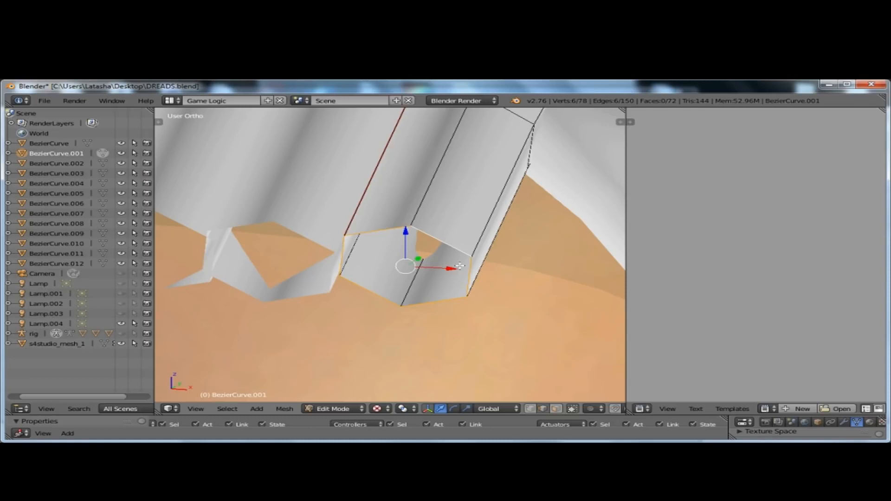
scroll(394, 249, "up", 2)
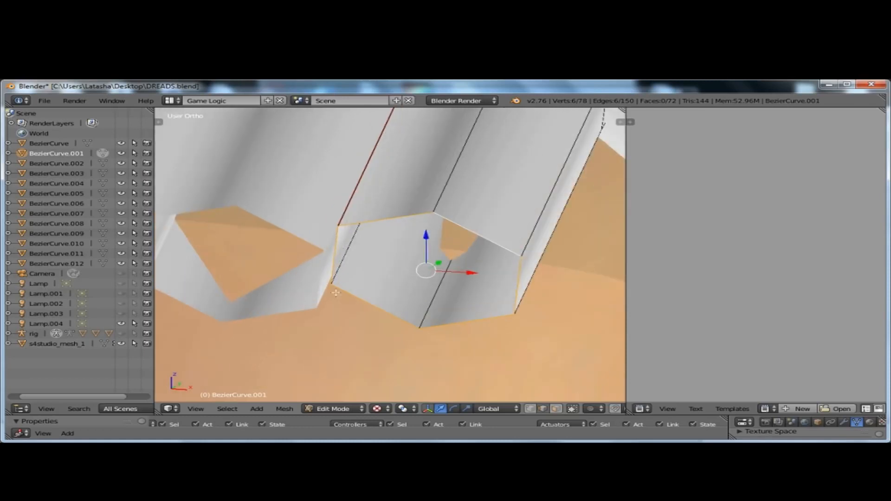
key("s")
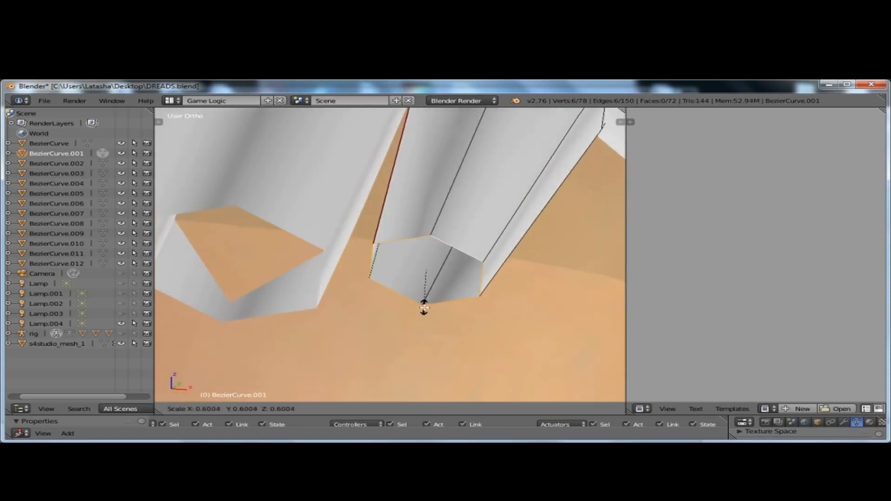
left_click(424, 305)
key("s")
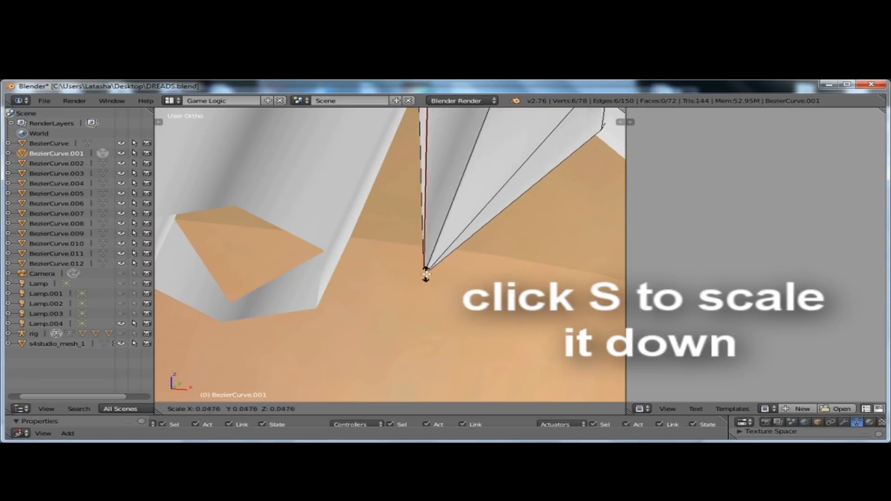
left_click(424, 273)
Move the end strand's pointed tip back up toward the strand and adjust its height along the Z axis
middle_click_drag(393, 316, 433, 252)
left_click_drag(394, 263, 372, 347)
middle_click_drag(488, 207, 455, 266)
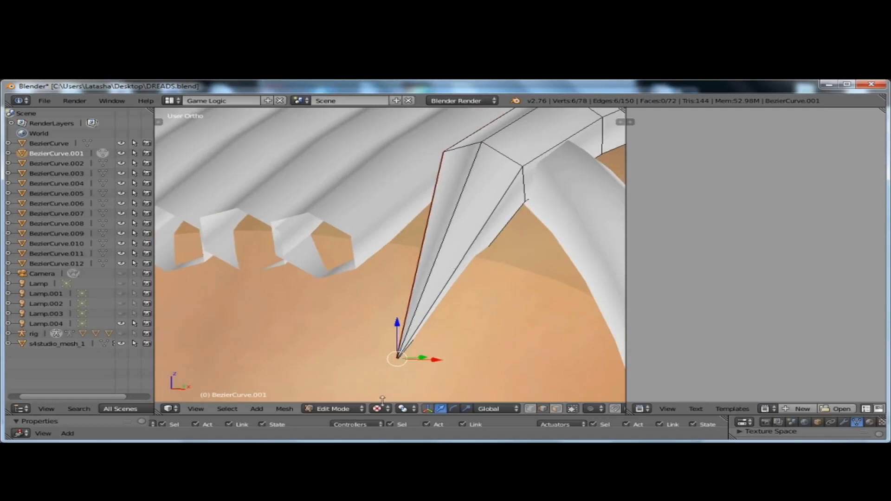
key("g")
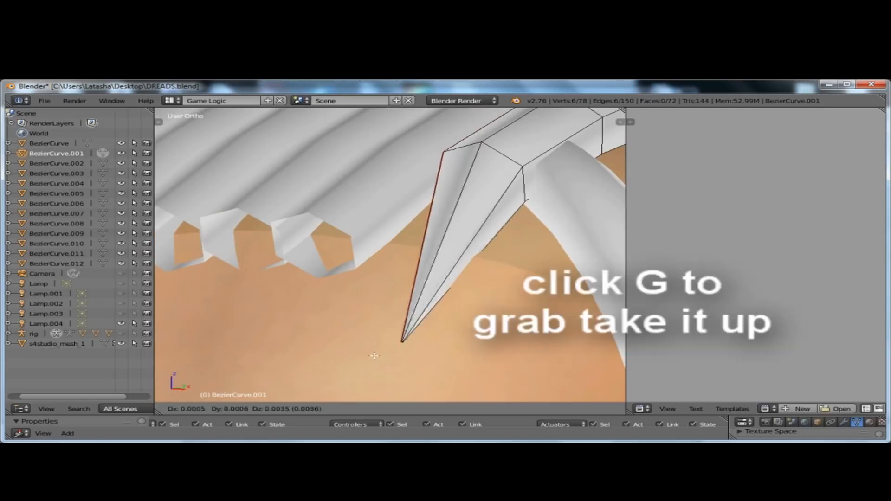
left_click(401, 270)
middle_click_drag(403, 267, 433, 205)
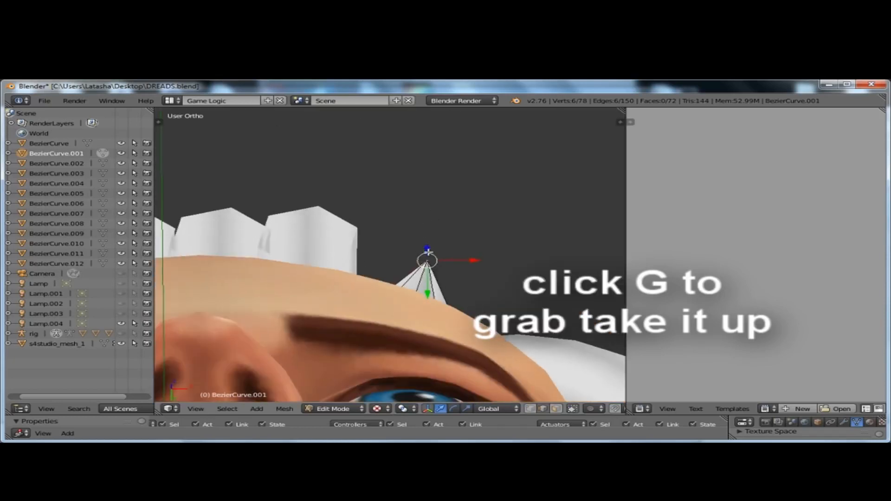
key("g")
key("z")
left_click(411, 288)
Raise the tip of the front row's end strand closer to the last edge ring to shorten the taper
middle_click_drag(408, 248, 447, 371)
middle_click_drag(430, 270, 404, 290)
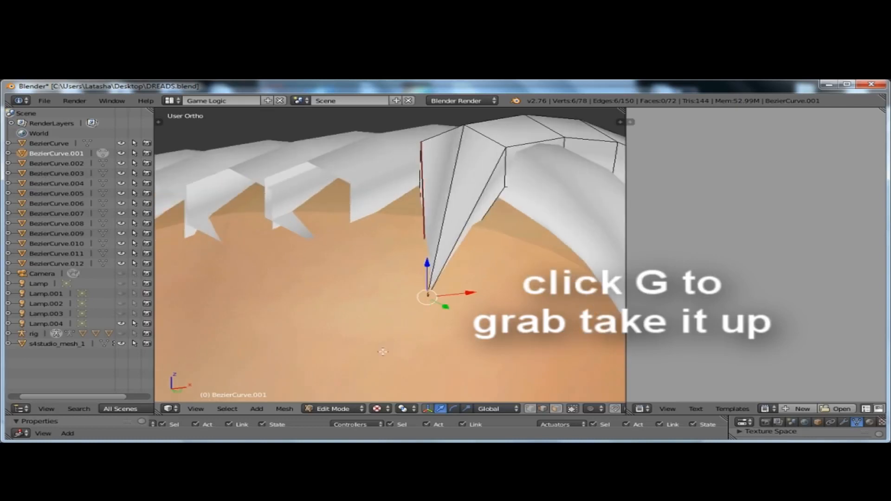
key("g")
left_click(404, 271)
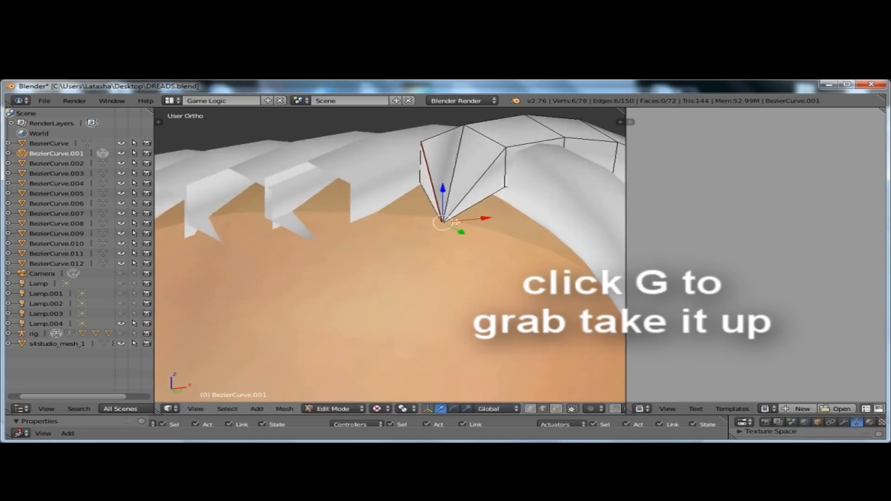
Adjust the pointed tip of the front row's end strand along the Z axis, then shift it sideways along X
middle_click_drag(457, 223, 433, 208)
key("g")
key("z")
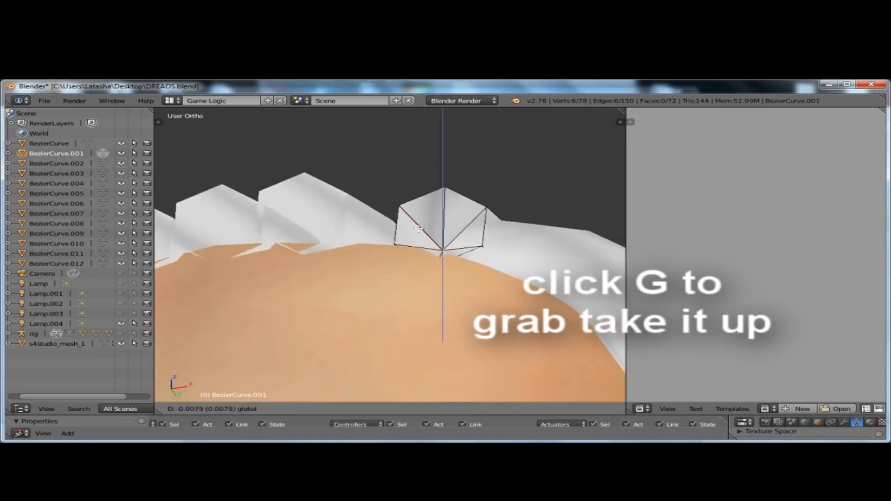
left_click(398, 246)
key("g")
key("x")
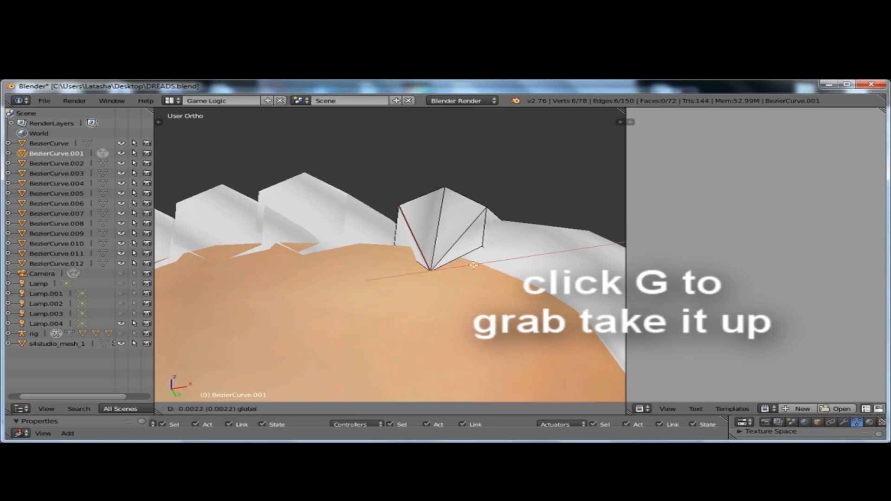
left_click(464, 265)
Move the end strand's tip along the X axis toward the outer side of its last edge ring
middle_click_drag(464, 266, 351, 299)
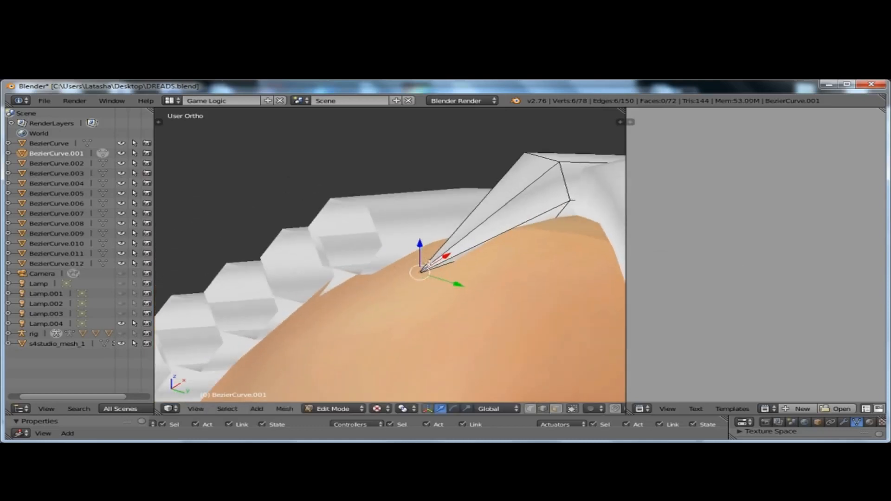
key("g")
key("x")
left_click(438, 272)
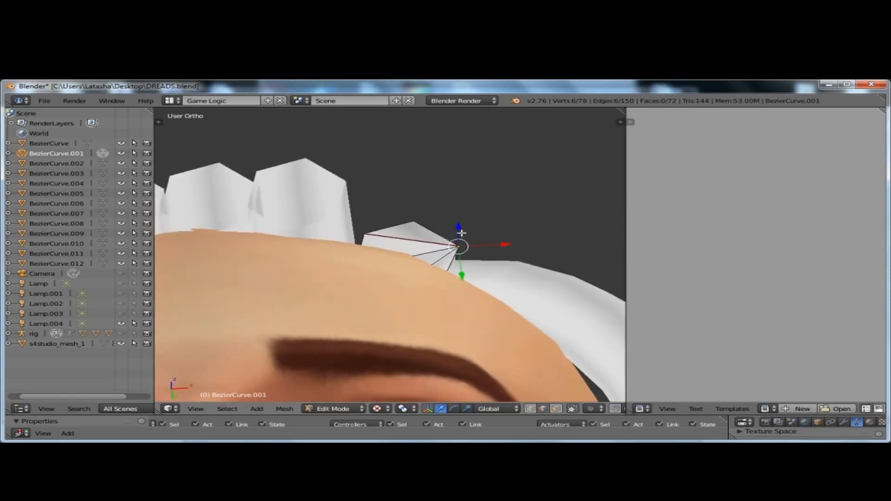
Lower the end strand's tip about 0.0108 along Z and move it back inward about 0.0084 along X
key("g")
key("z")
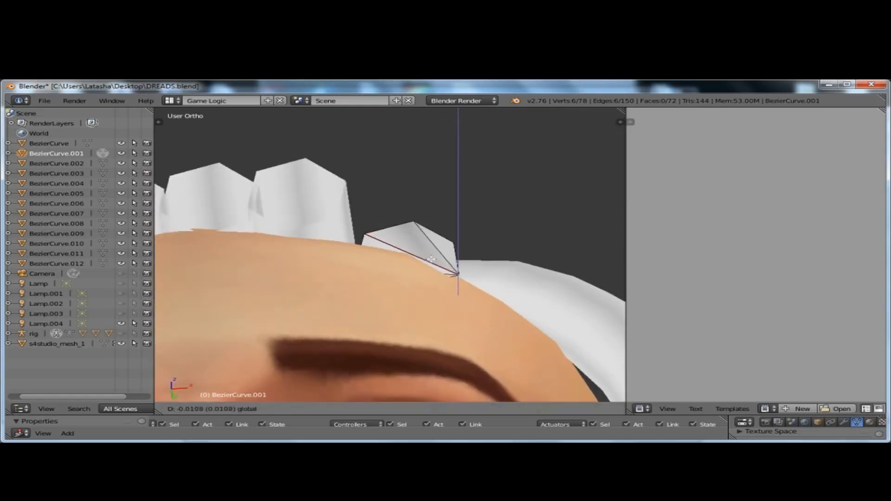
left_click(431, 259)
key("g")
key("x")
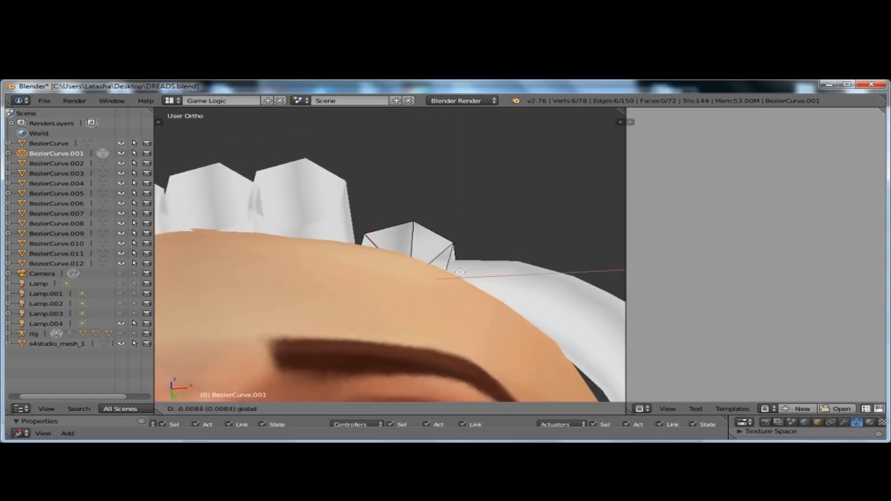
left_click(460, 273)
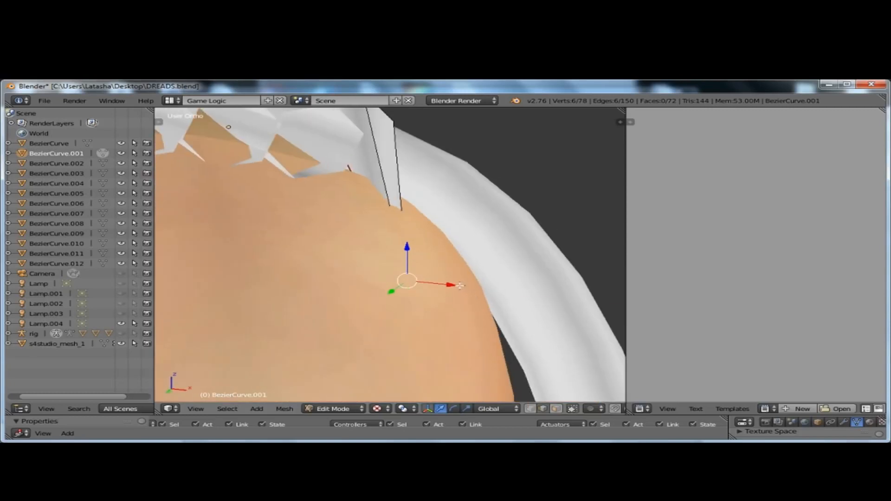
Nudge the end strand's tip slightly inward along X and fine-tune its height along Z against the forehead
left_click_drag(459, 285, 449, 285)
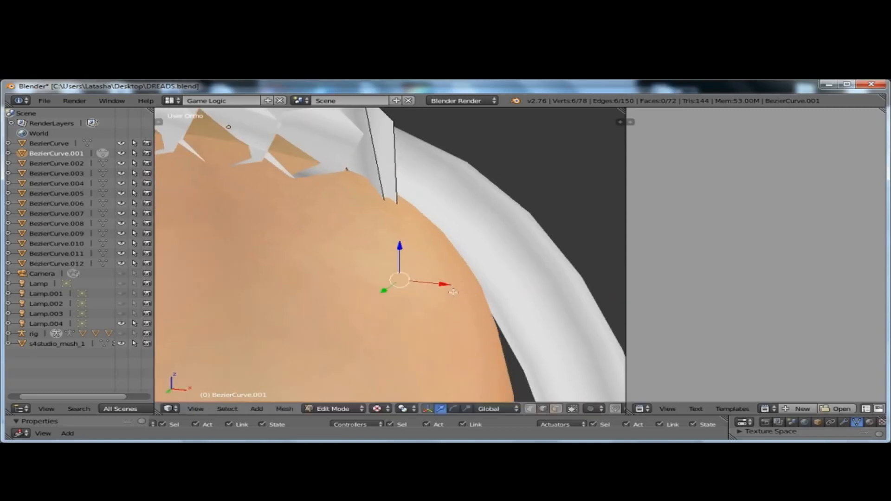
middle_click_drag(464, 286, 419, 297)
left_click_drag(451, 273, 445, 248)
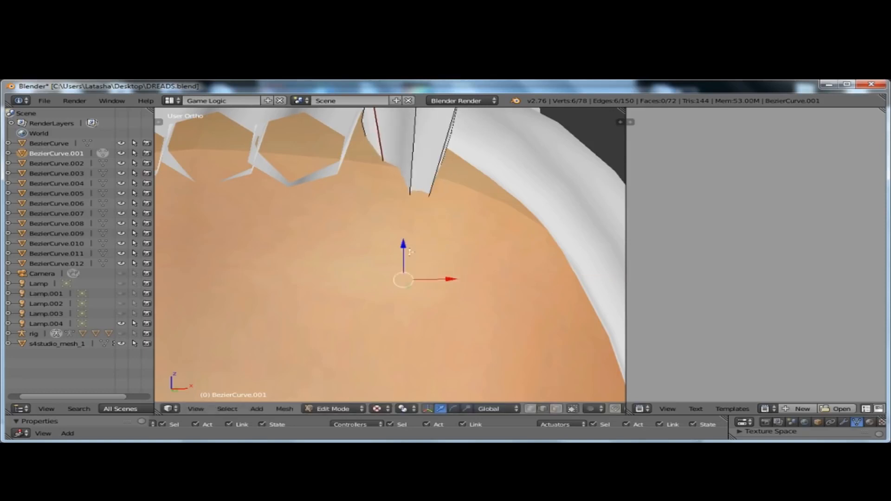
middle_click_drag(446, 248, 432, 215)
left_click_drag(403, 259, 404, 260)
left_click_drag(421, 180, 410, 258)
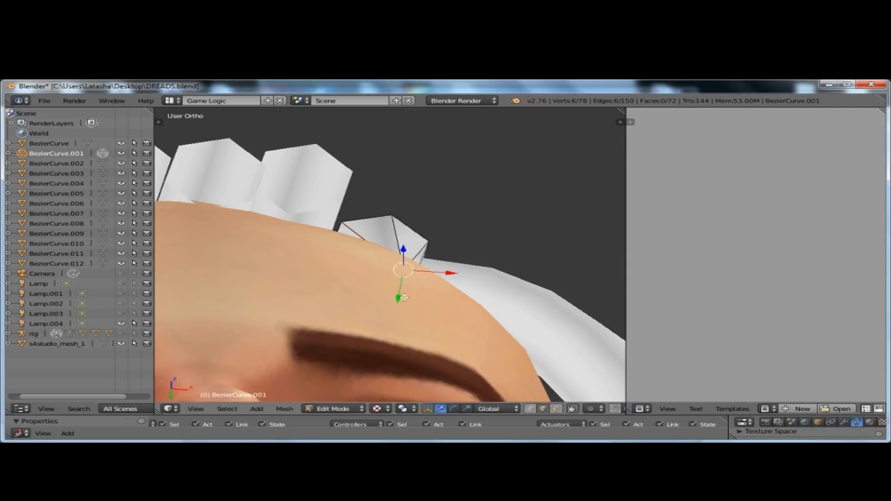
Adjust the end strand's tip along the Y axis, then raise it slightly along Z to fit the hairline
left_click_drag(398, 295, 397, 313)
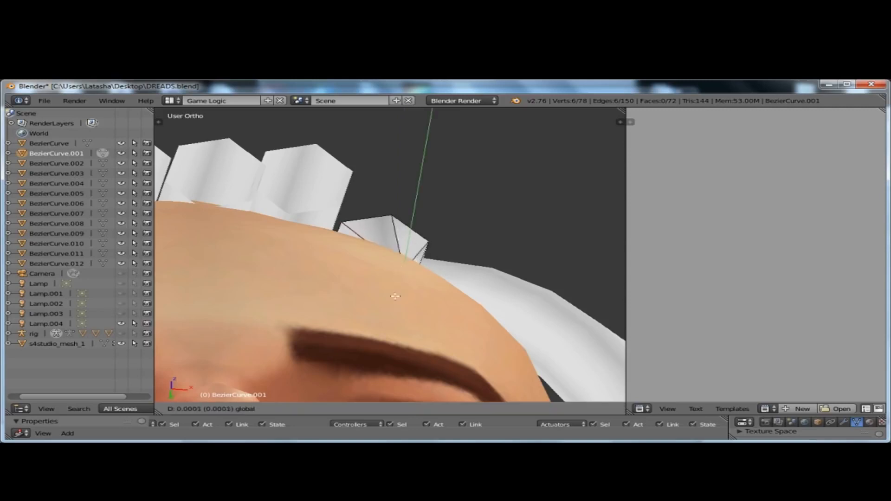
left_click_drag(389, 296, 385, 304)
middle_click_drag(448, 212, 439, 264)
scroll(399, 221, "down", 3)
middle_click_drag(401, 121, 416, 187)
mouse_move(438, 238)
left_mouse_down()
mouse_move(425, 237)
mouse_move(440, 233)
left_mouse_up()
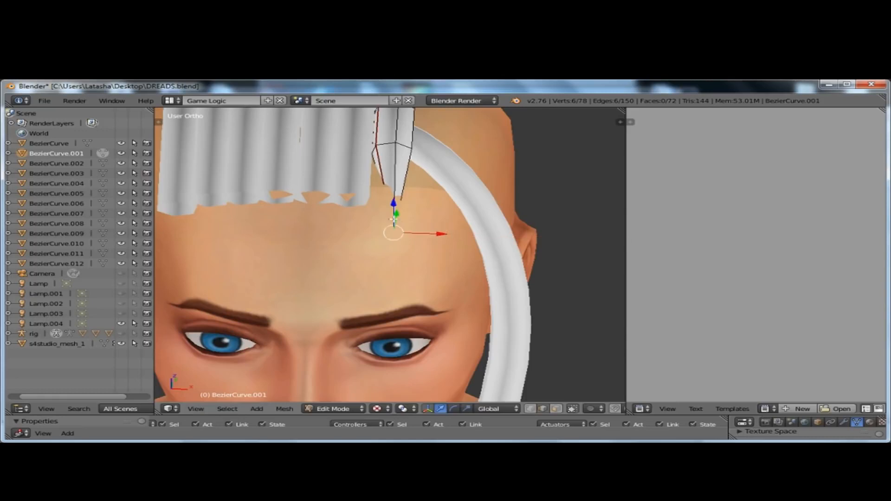
middle_click_drag(376, 283, 395, 204)
left_click_drag(394, 201, 393, 192)
scroll(396, 152, "down", 4)
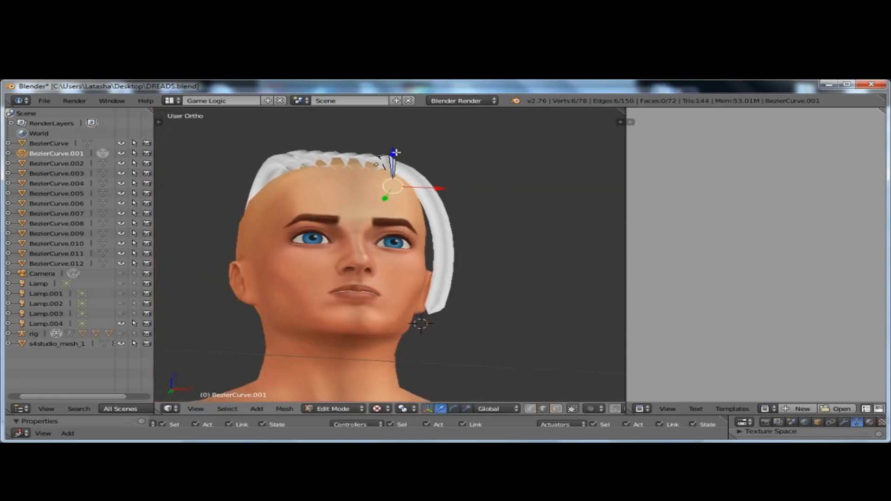
scroll(393, 169, "down", 4)
middle_click_drag(382, 160, 386, 209)
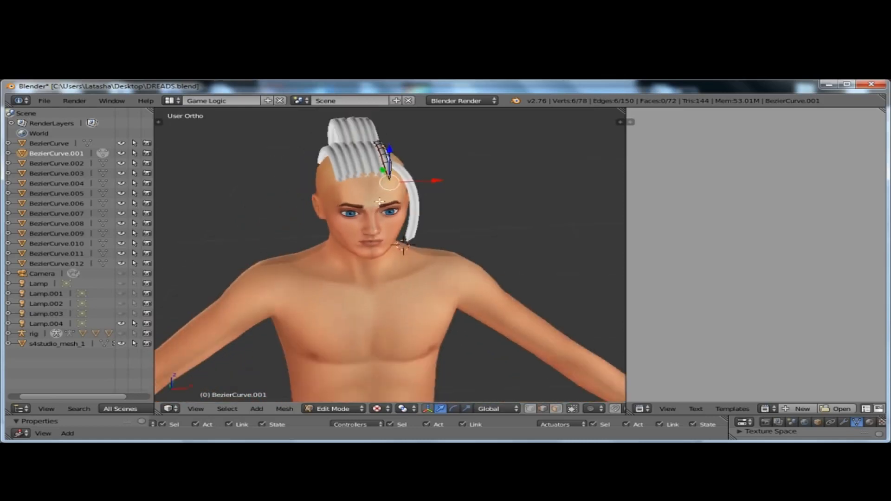
scroll(388, 128, "up", 4)
scroll(387, 129, "up", 6)
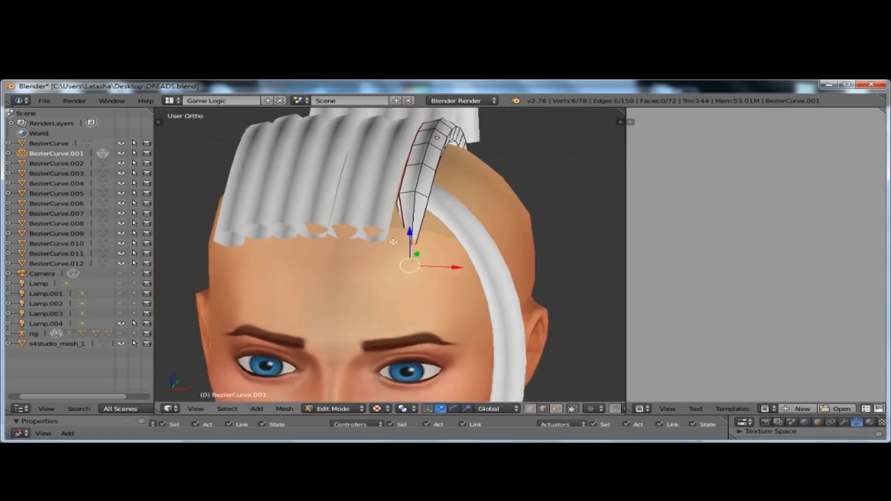
Move the pinched front tip of the BezierCurve.001 dread slightly along the X axis toward the neighbouring dreads
scroll(438, 167, "down", 2)
middle_click_drag(405, 269, 431, 284)
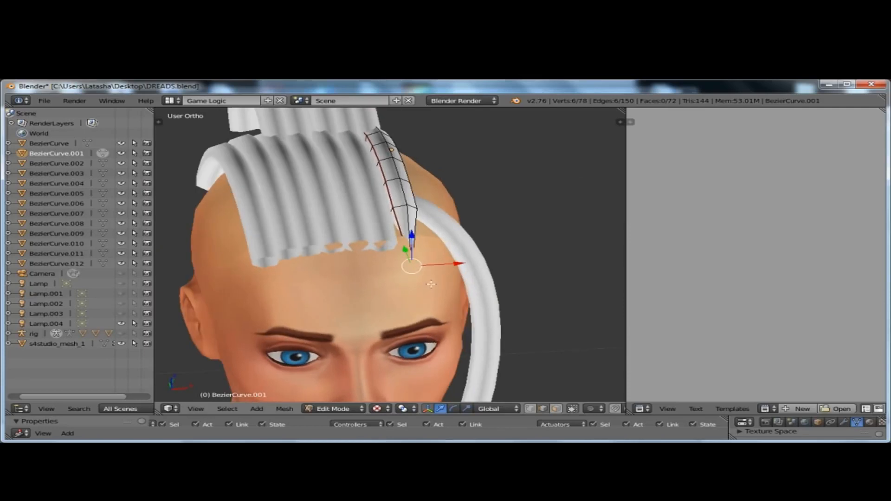
left_click_drag(462, 263, 452, 263)
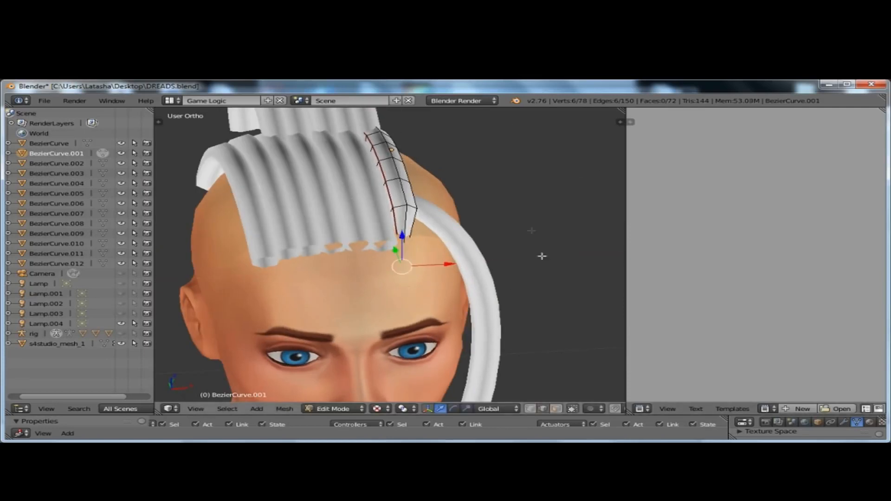
scroll(389, 215, "down", 2)
scroll(306, 264, "up", 1)
middle_click_drag(306, 264, 293, 244)
scroll(360, 156, "up", 2)
scroll(385, 179, "down", 2)
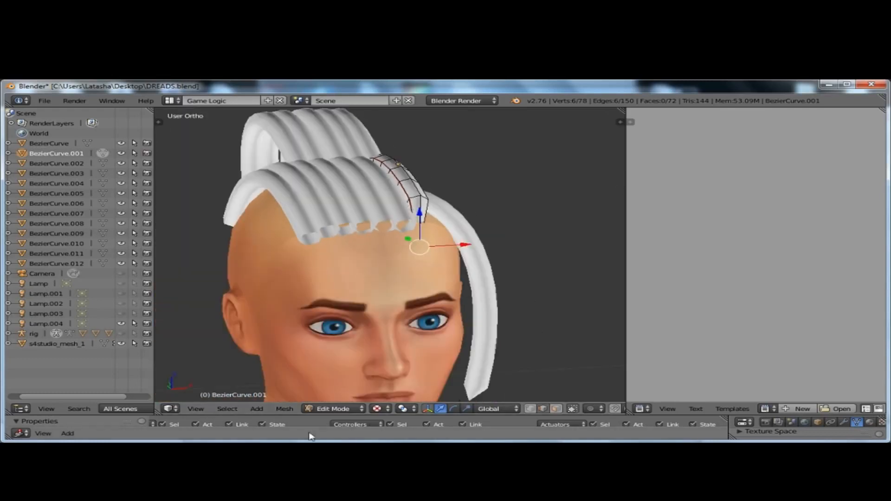
Scale the open front end of the BezierCurve.002 dread to a point and lower it toward the forehead
left_click(332, 408)
left_click(338, 398)
right_click(404, 204)
key("Tab")
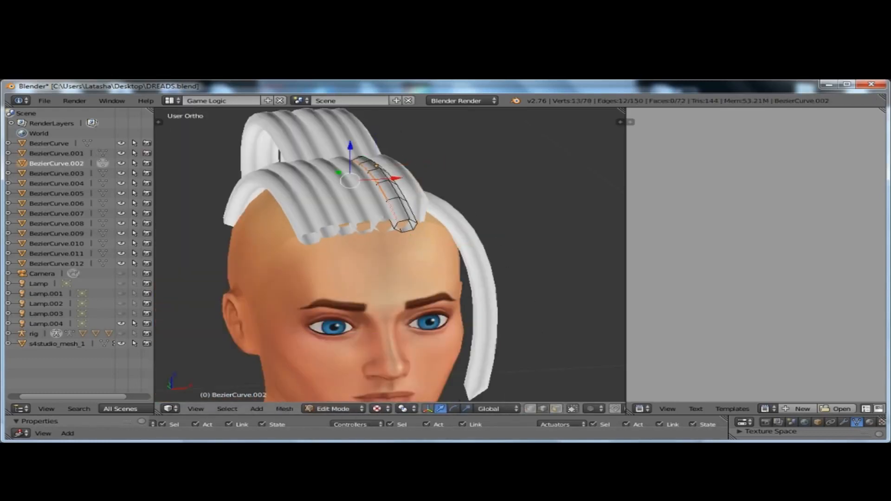
right_click(402, 225, "alt")
scroll(400, 227, "up", 6)
key("s")
left_click(402, 247)
middle_click_drag(400, 283, 399, 263)
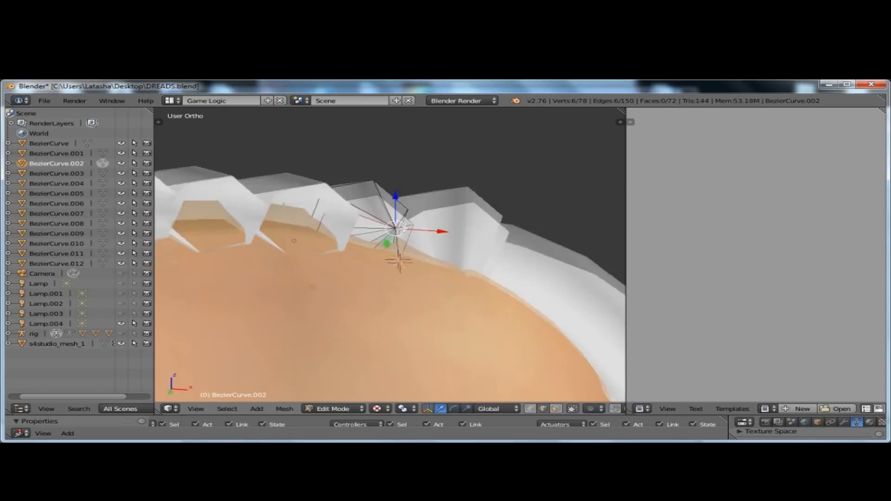
middle_click_drag(402, 228, 396, 200)
left_click_drag(397, 201, 377, 276)
Collapse the front end loop of the BezierCurve.003 dread to a point and move it down along Z
key("Tab")
right_click(302, 217)
key("Tab")
right_click(273, 245, "alt")
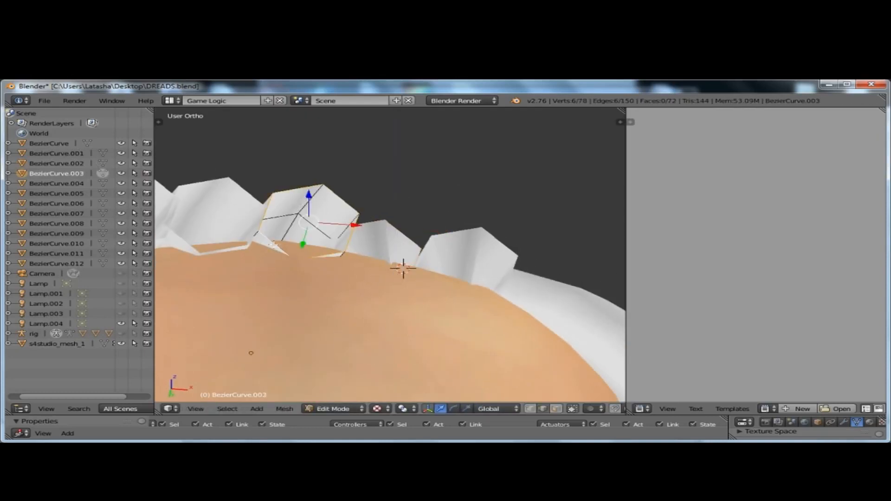
key("s")
left_click(310, 232)
left_click_drag(309, 197, 306, 241)
Scale the front end loop of the BezierCurve.004 dread to a point and lower the tip onto the forehead
key("Tab")
right_click(207, 217)
key("Tab")
middle_click_drag(210, 218, 258, 252)
right_click(237, 294, "alt")
key("s")
left_click(254, 270)
left_click_drag(261, 246, 265, 274)
middle_click_drag(260, 276, 255, 247)
Pinch the front end loop of the BezierCurve.005 dread into a point and pull the tip down
key("Tab")
right_click(249, 273)
key("Tab")
right_click(255, 246, "alt")
key("ctrl+e")
left_click(255, 255)
middle_click_drag(267, 284, 374, 269)
right_click(374, 268, "alt")
key("s")
left_click(394, 245)
middle_click_drag(393, 236, 391, 252)
left_click_drag(391, 236, 391, 314)
middle_click_drag(392, 314, 390, 279)
scroll(390, 279, "down", 4)
Collapse the front end loop of the BezierCurve.006 dread to a point and reposition the tip lower against the forehead
key("Tab")
right_click(335, 213)
key("Tab")
scroll(337, 204, "up", 4)
right_click(343, 265, "alt")
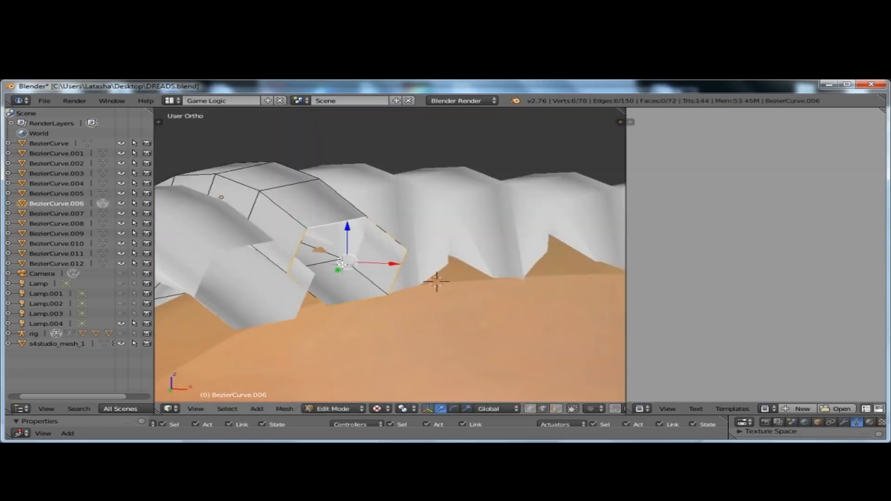
key("s")
left_click(348, 263)
left_click_drag(347, 228, 346, 325)
middle_click_drag(348, 265, 356, 302)
left_click_drag(347, 321, 347, 372)
scroll(371, 280, "down", 2)
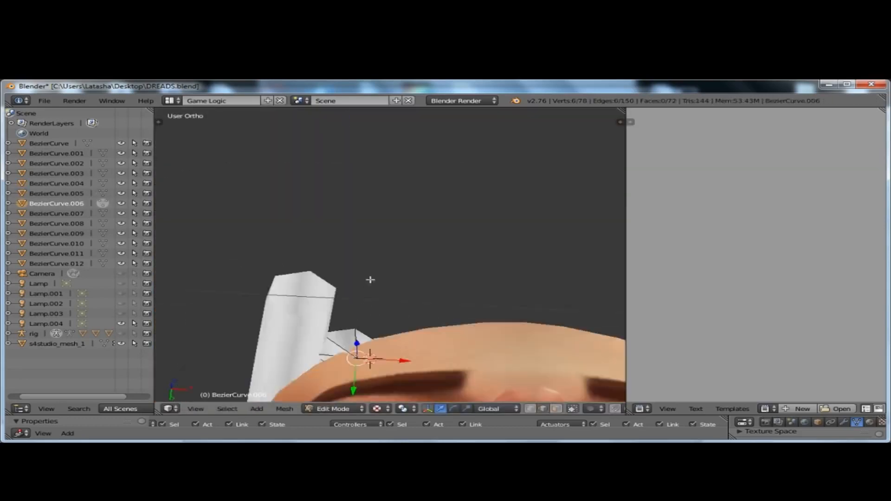
middle_click_drag(371, 279, 402, 410)
middle_click_drag(370, 326, 325, 316)
key("g")
left_click(366, 313)
scroll(366, 313, "down", 3)
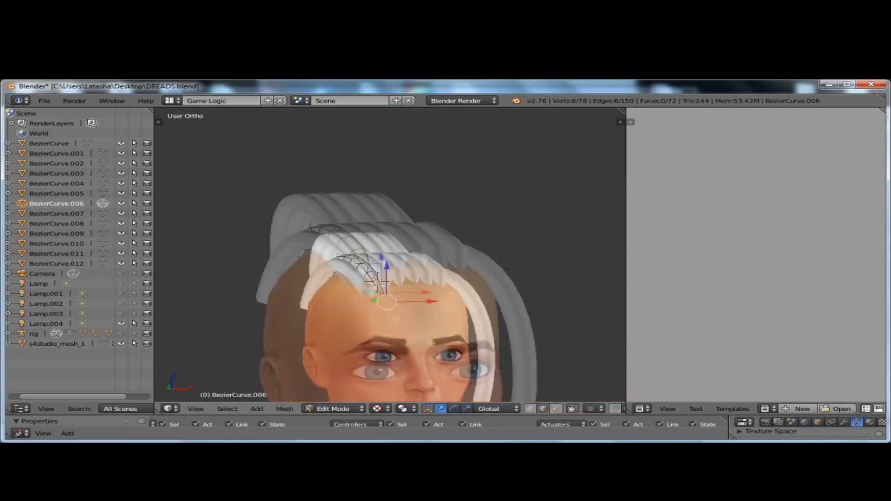
Taper the front end of the outermost front dread, BezierCurve.007, to a point and move the tip down against the head
key("Tab")
right_click(330, 275)
key("Tab")
scroll(349, 305, "up", 2)
key("ctrl+e")
left_click(315, 255)
left_click(362, 305)
right_click(362, 304, "alt")
middle_click_drag(363, 312, 360, 290)
scroll(360, 297, "down", 2)
left_click_drag(358, 290, 358, 353)
middle_click_drag(359, 352, 314, 391)
scroll(313, 391, "up", 2)
left_click(363, 313)
key("g")
middle_click_drag(363, 313, 287, 127)
left_click(392, 330)
Select the open end loop of the BezierCurve.012 dread at the back and collapse it to a point
key("Tab")
right_click(454, 277)
key("Tab")
right_click(562, 338, "alt")
key("ctrl+e")
left_click(526, 257)
middle_click_drag(540, 274, 469, 232)
scroll(469, 232, "up", 3)
right_click(453, 303, "alt")
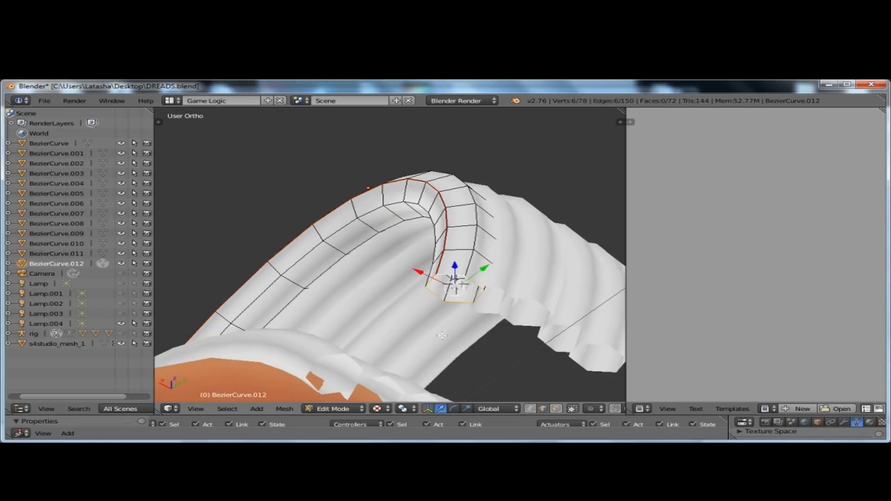
Collapse the open end loop of the neighbouring back dread, BezierCurve.011, to a point
key("Tab")
scroll(422, 344, "down", 3)
middle_click_drag(474, 317, 437, 313)
right_click(455, 329)
key("Tab")
right_click(439, 326, "alt")
scroll(437, 339, "up", 5)
scroll(441, 282, "down", 5)
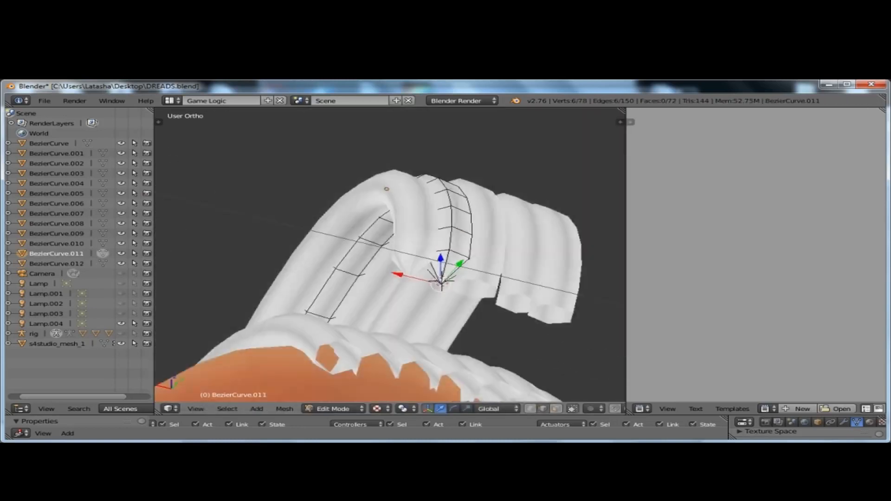
middle_click_drag(441, 282, 390, 302)
right_click(336, 272, "alt")
scroll(336, 271, "up", 4)
middle_click_drag(336, 284, 353, 254)
key("ctrl+e")
left_click(352, 254)
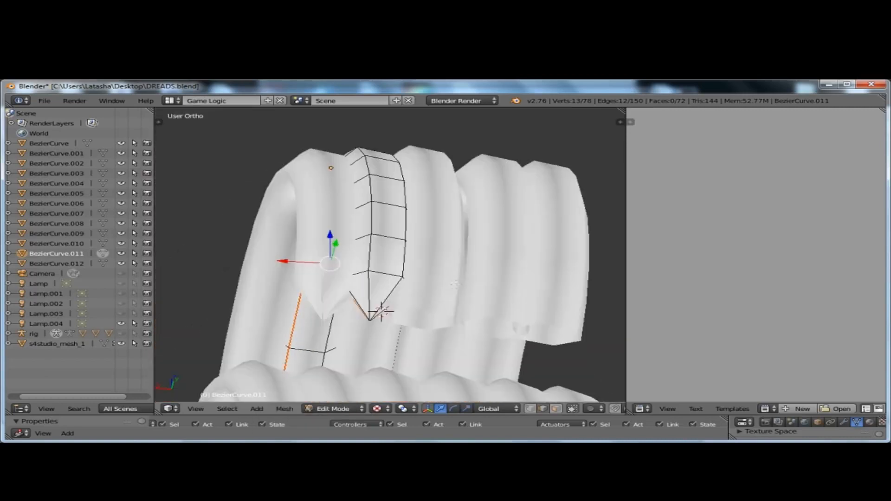
Taper the open end of the BezierCurve.010 dread at the back to a point
key("ctrl+e")
left_click(410, 314)
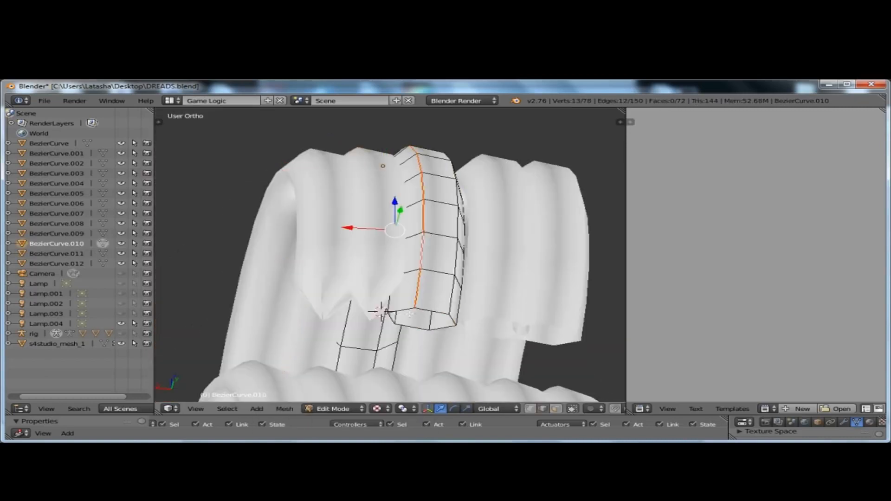
left_click(432, 319)
Scale the open end loop of the BezierCurve.009 dread to 0 so it closes into a point
key("Tab")
right_click(494, 302)
key("Tab")
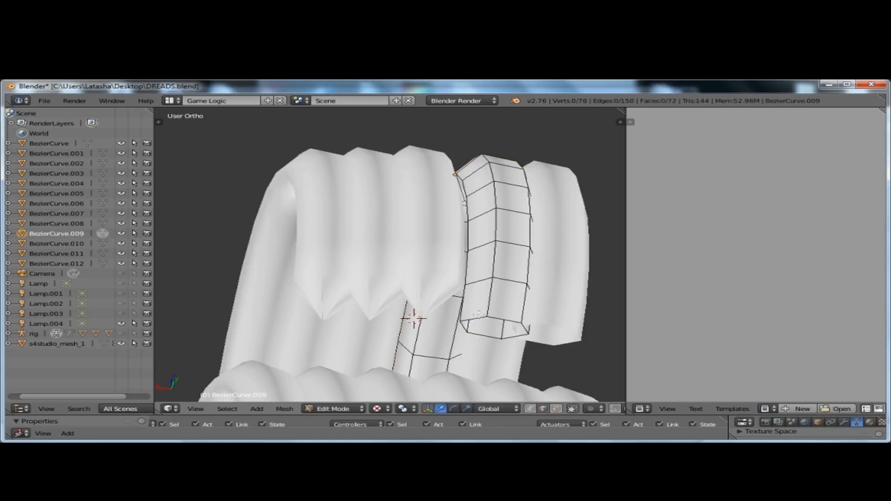
key("ctrl+e")
left_click(483, 257)
scroll(483, 309, "up", 3)
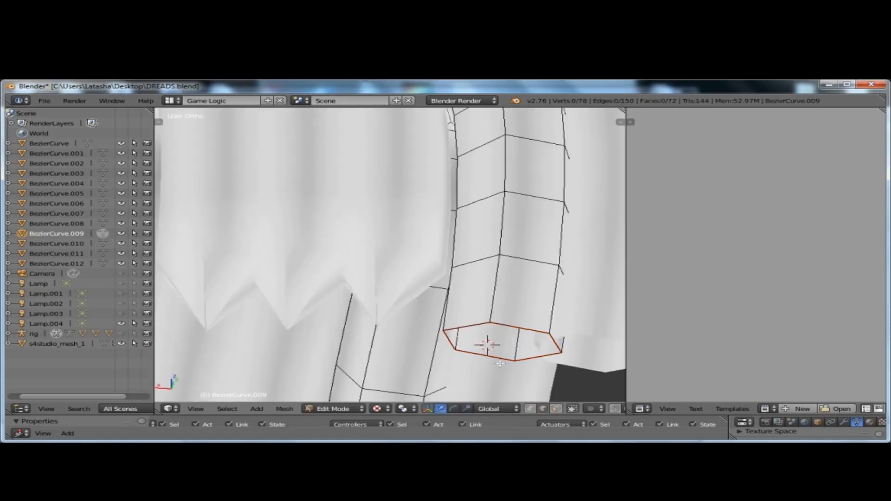
right_click(498, 323, "alt")
key("s")
key("0")
key("Return")
right_click(457, 251, "alt")
key("ctrl+e")
left_click(446, 256)
scroll(418, 274, "down", 4)
Scale the open end loop of the BezierCurve.008 dread to 0, deselect everything and return to Object Mode
key("Tab")
middle_click_drag(432, 278, 388, 274)
right_click(388, 274)
key("Tab")
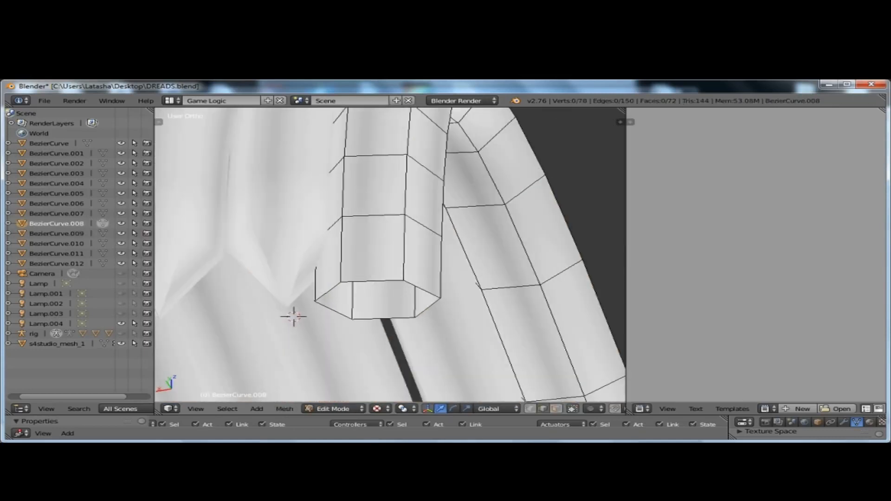
key("ctrl+e")
left_click(331, 257)
left_click(358, 303)
right_click(372, 319, "alt")
key("s")
key("0")
key("Return")
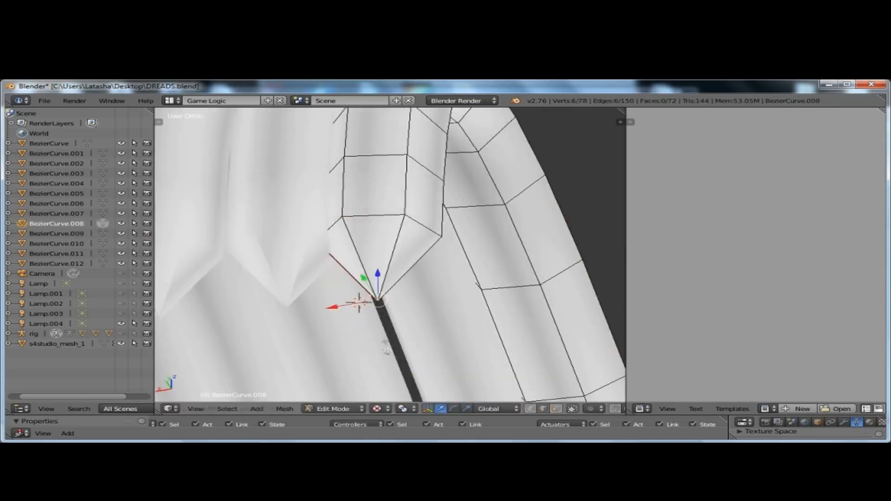
key("a")
scroll(470, 317, "down", 6)
middle_click_drag(470, 317, 422, 311)
key("Tab")
Examine the tapered dreads around the head from the front, sides and underneath for placement and gaps
scroll(422, 311, "down", 6)
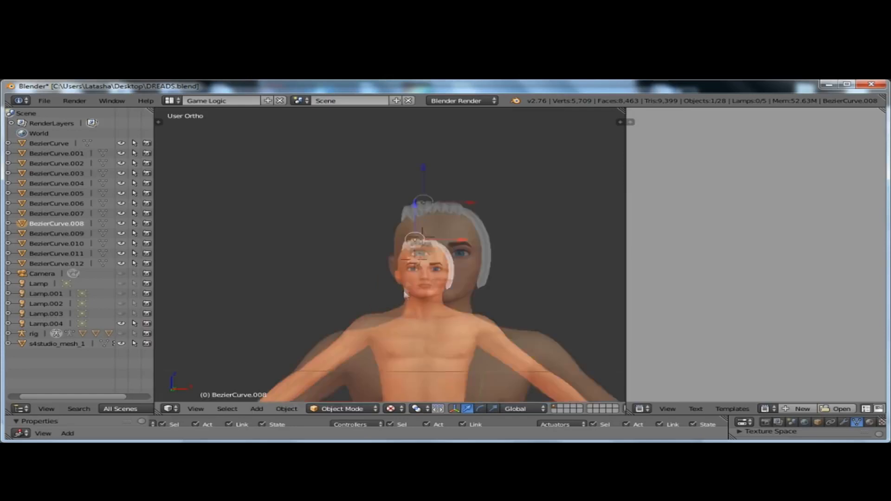
middle_click_drag(417, 239, 284, 255)
scroll(284, 255, "up", 5)
scroll(383, 196, "up", 7)
right_click(451, 209)
middle_click_drag(451, 209, 266, 166)
scroll(357, 295, "down", 2)
scroll(390, 319, "up", 3)
scroll(396, 318, "down", 3)
scroll(341, 235, "up", 3)
middle_click_drag(481, 210, 266, 199)
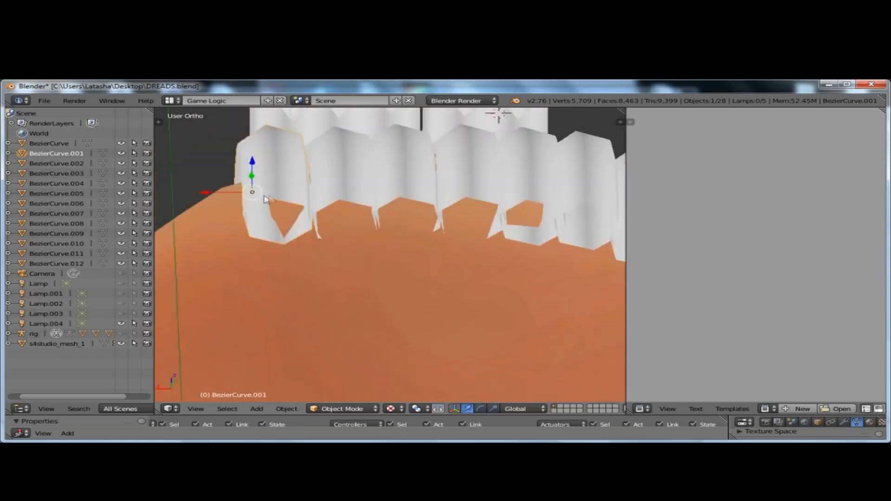
middle_click_drag(338, 242, 355, 285)
scroll(356, 285, "up", 4)
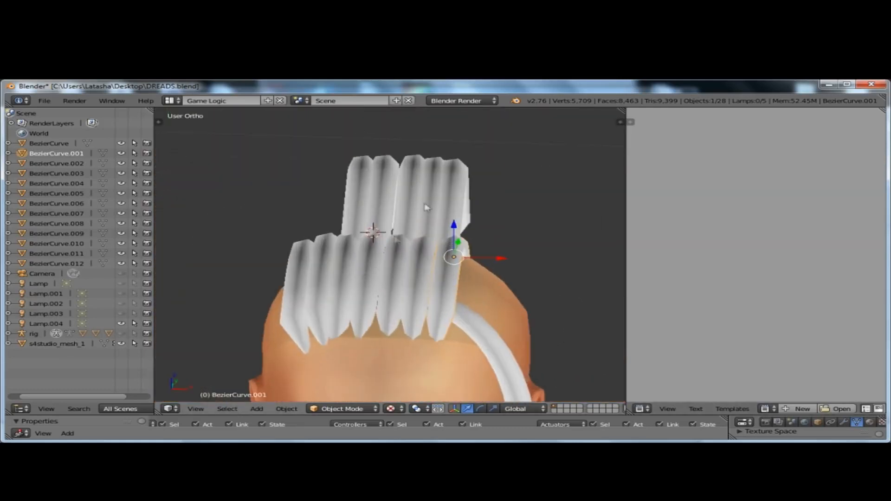
right_click(421, 276)
middle_click_drag(422, 276, 395, 274)
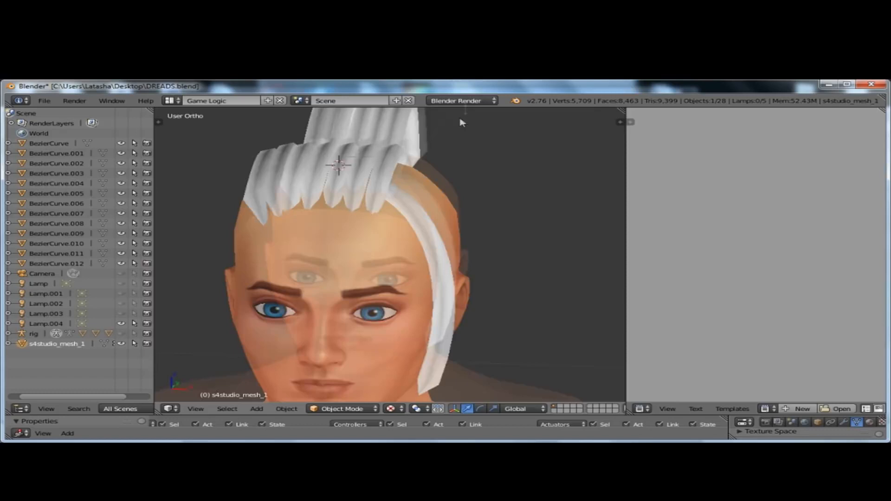
scroll(404, 155, "up", 3)
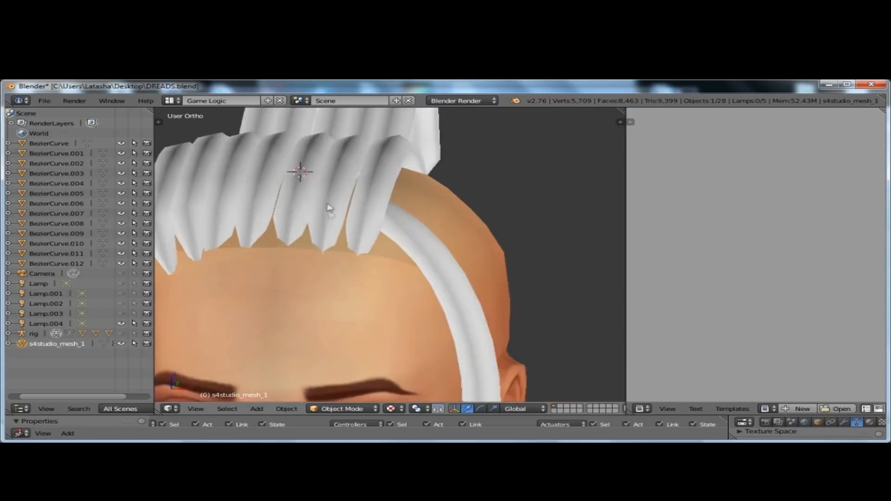
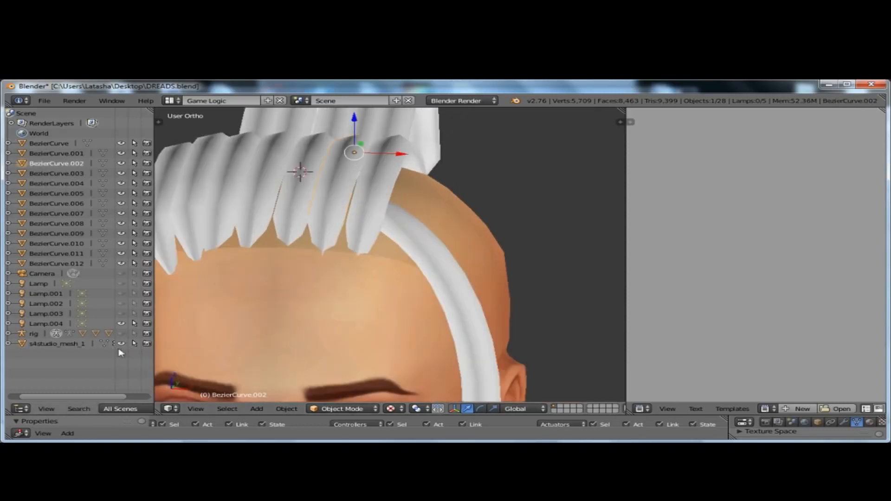
Delete the s4studio_mesh_1 object from the scene
right_click(65, 350)
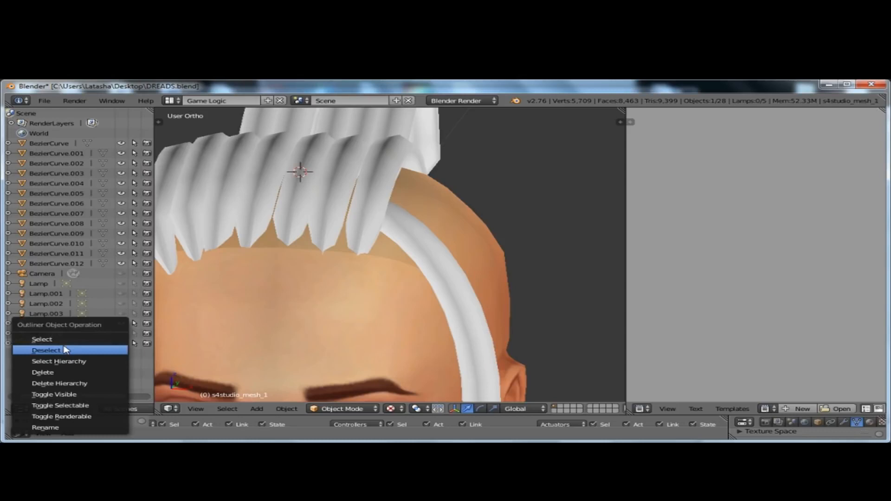
left_click(82, 373)
scroll(362, 314, "down", 3)
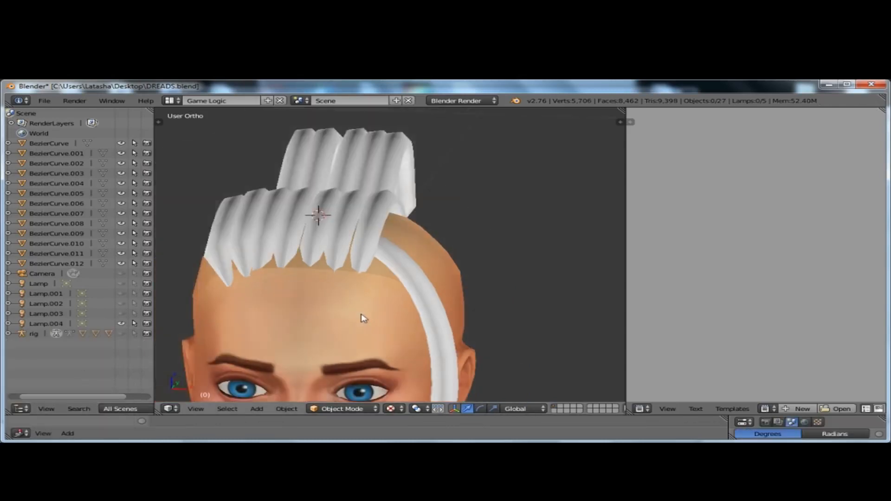
Select all the visible objects in the scene, with the outermost front dread BezierCurve.007 as the active object
scroll(255, 258, "up", 4)
right_click(263, 257)
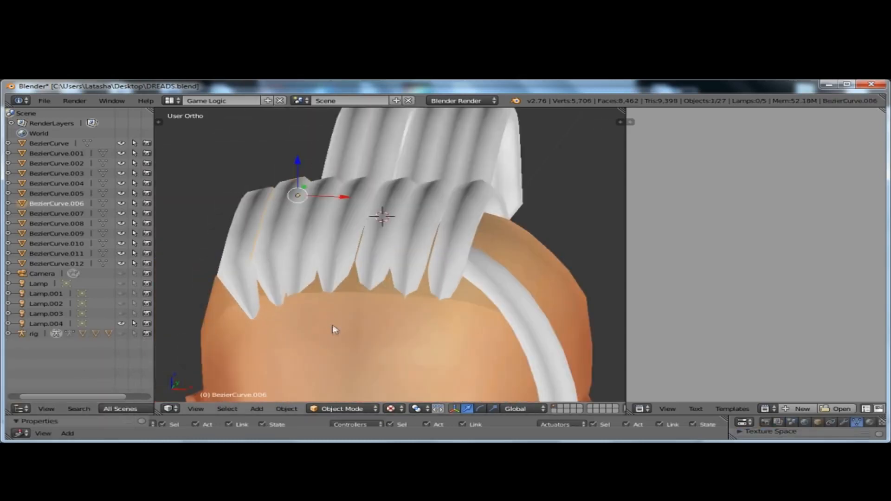
right_click(270, 279)
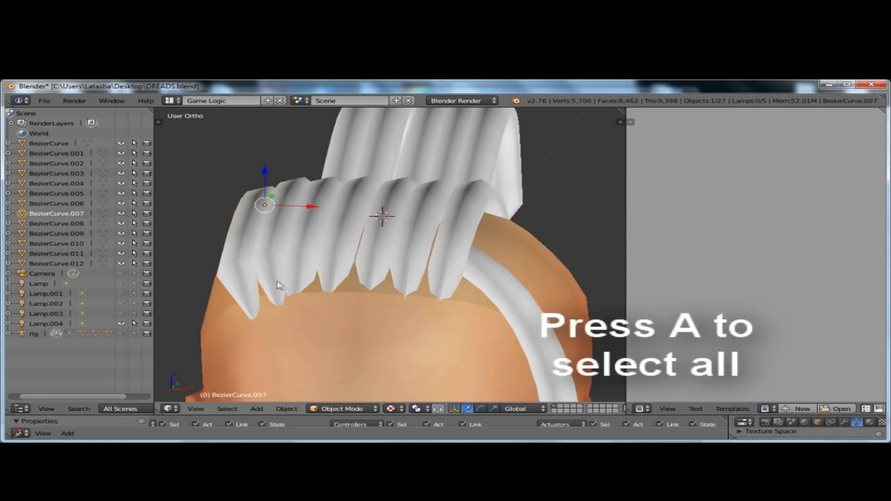
key("a")
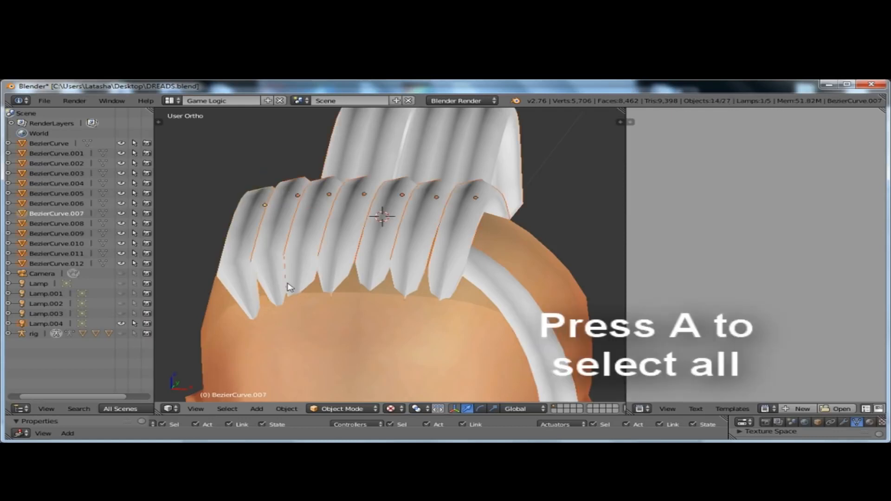
Reselect all the visible objects in the scene and join them into the active BezierCurve.007 object
key("a")
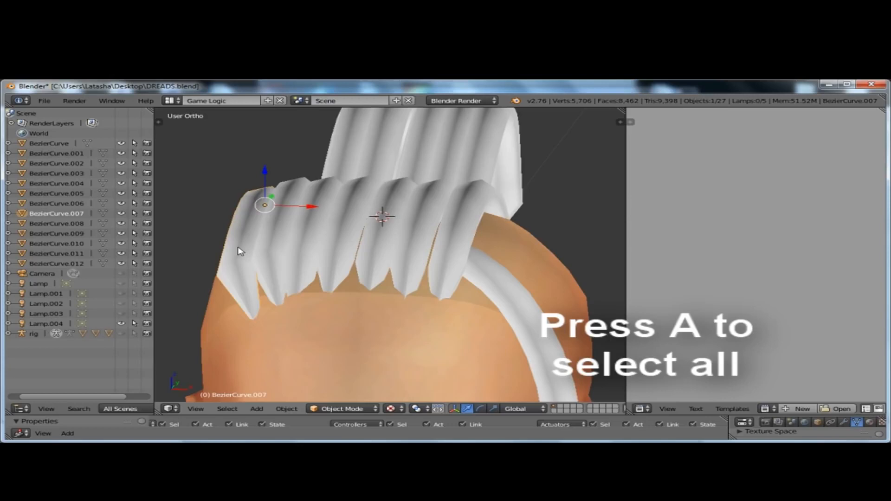
key("a")
scroll(372, 315, "down", 6)
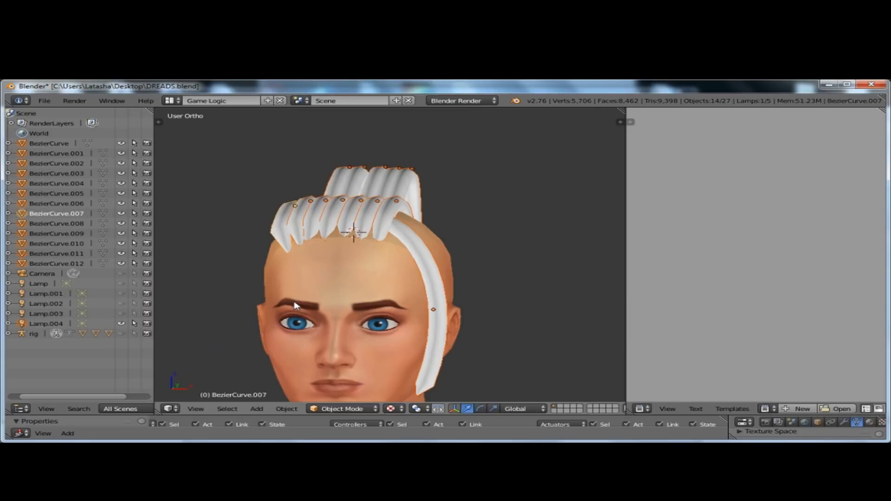
key("ctrl+j")
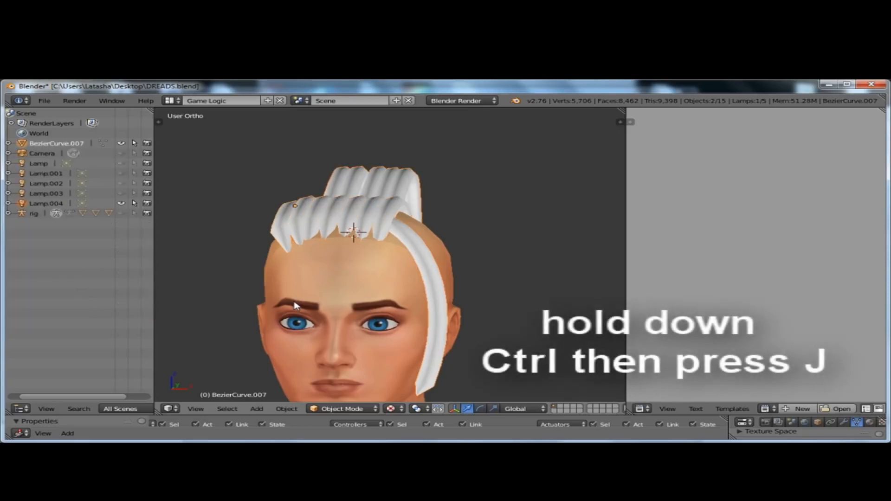
Examine the joined dread mesh from the front and above, checking it in both Edit Mode and Object Mode
scroll(295, 307, "up", 4)
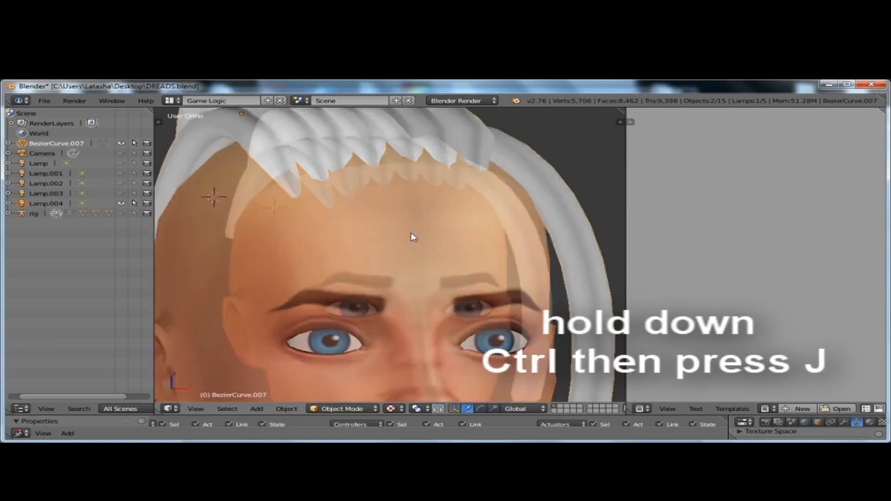
scroll(411, 233, "down", 3)
middle_click_drag(438, 297, 427, 329)
scroll(427, 329, "up", 7)
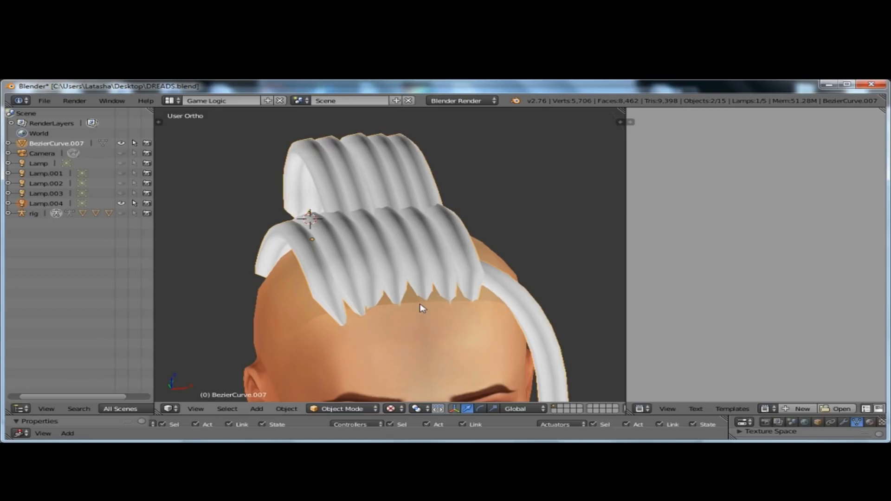
key("Tab")
scroll(420, 306, "down", 5)
middle_click_drag(420, 306, 482, 328)
left_click(333, 413)
left_click(332, 414)
scroll(446, 178, "up", 2)
scroll(436, 260, "up", 1)
middle_click_drag(437, 260, 311, 231)
key("Tab")
scroll(311, 231, "down", 2)
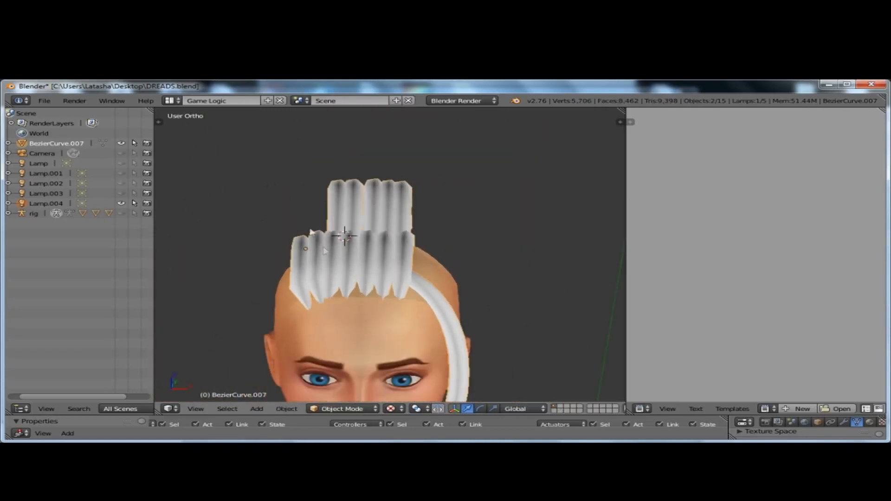
Switch to the UV Editing screen layout and set the 3D view's shading to Texture
left_click(170, 101)
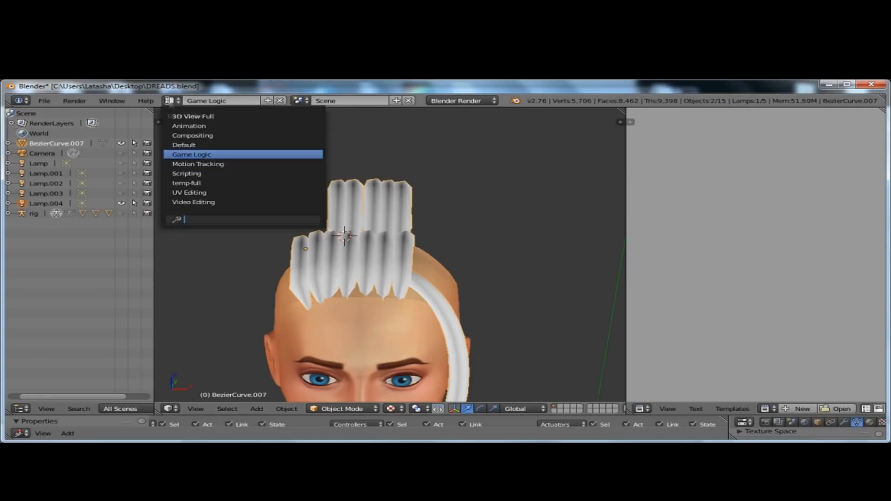
left_click(209, 191)
middle_click_drag(606, 158, 687, 221, "shift")
scroll(615, 176, "up", 8)
scroll(516, 223, "down", 4)
scroll(688, 224, "down", 6)
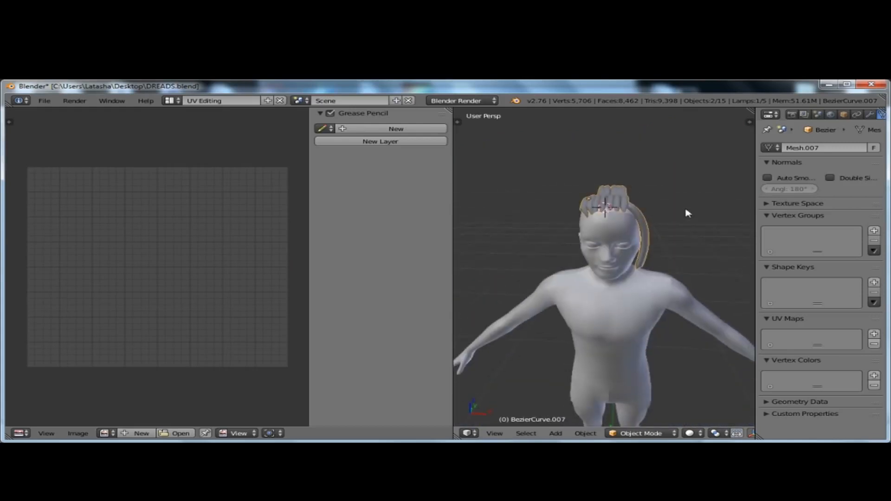
left_click(689, 433)
left_click(706, 386)
scroll(624, 164, "up", 3)
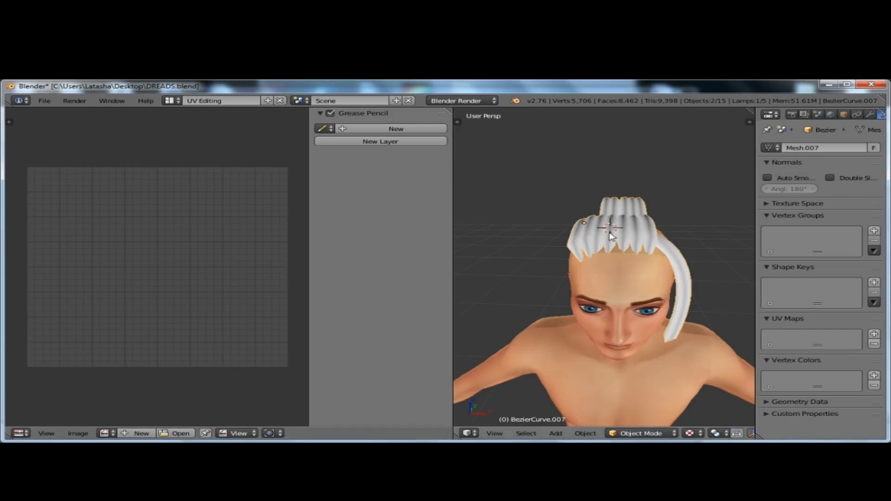
Enter Edit Mode on the joined dread mesh, select all its geometry and unwrap it with the standard Unwrap
key("Tab")
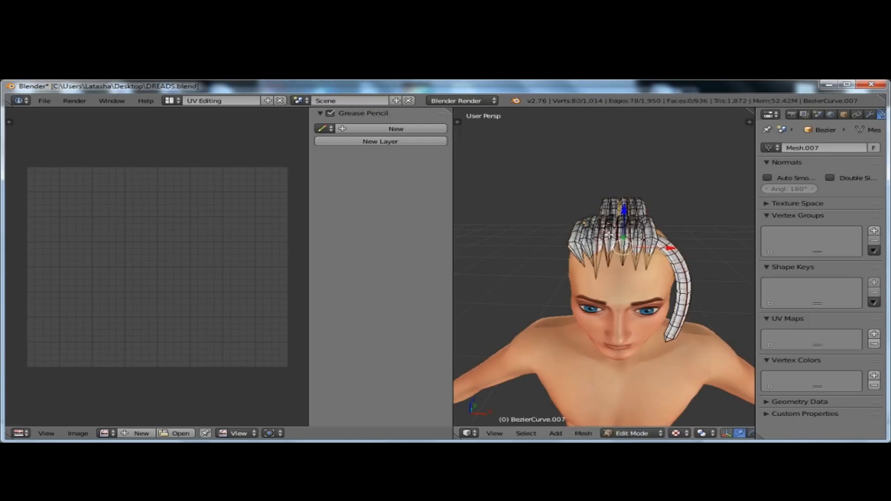
left_click(622, 433)
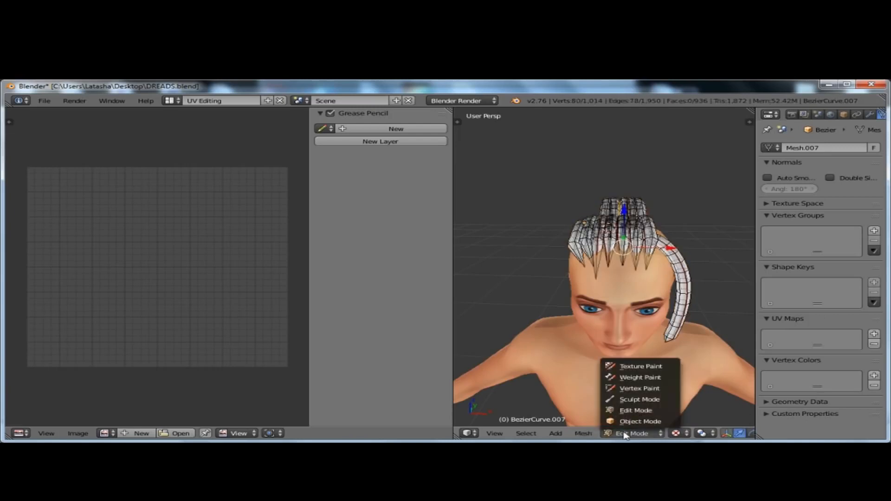
left_click(627, 411)
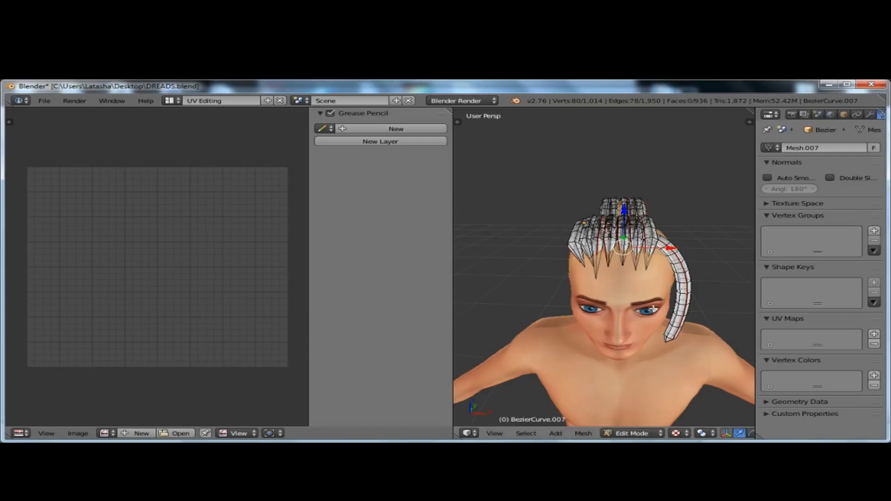
key("a")
key("a")
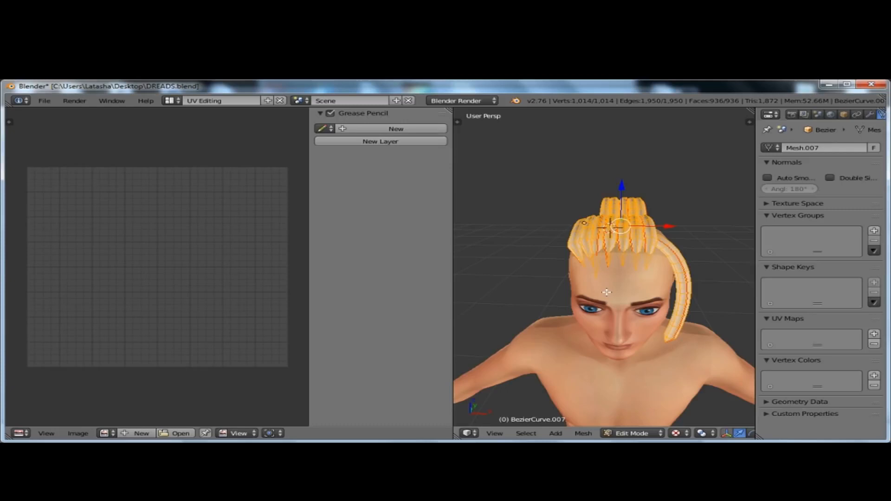
key("u")
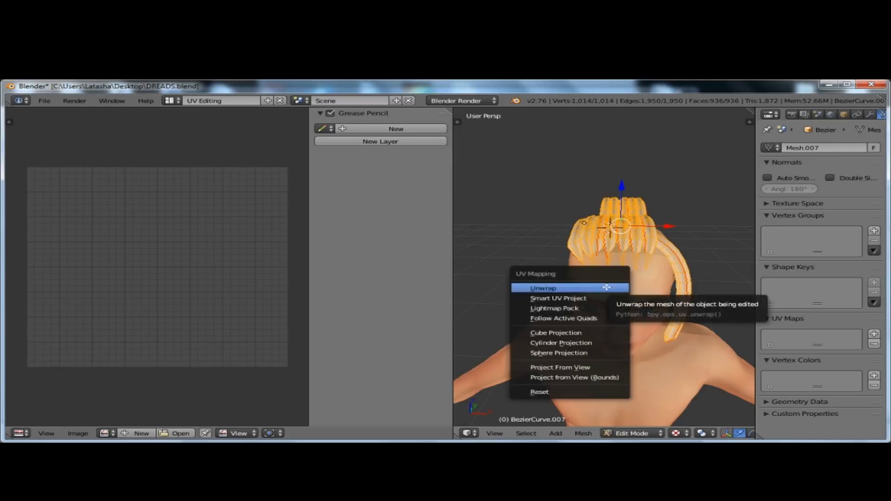
left_click(543, 289)
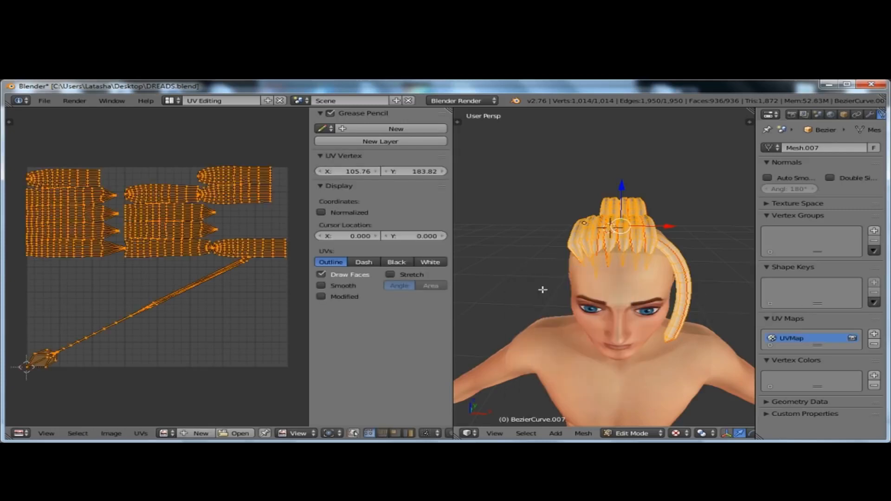
Examine the unwrapped UV islands of the dreads alongside the mesh on the head
scroll(97, 204, "up", 5)
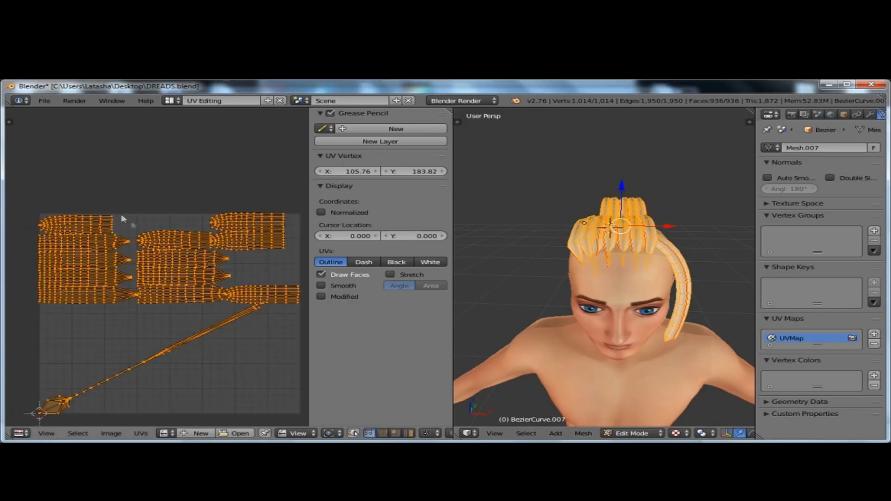
scroll(98, 204, "down", 2)
scroll(52, 259, "down", 1)
middle_click_drag(534, 208, 492, 408)
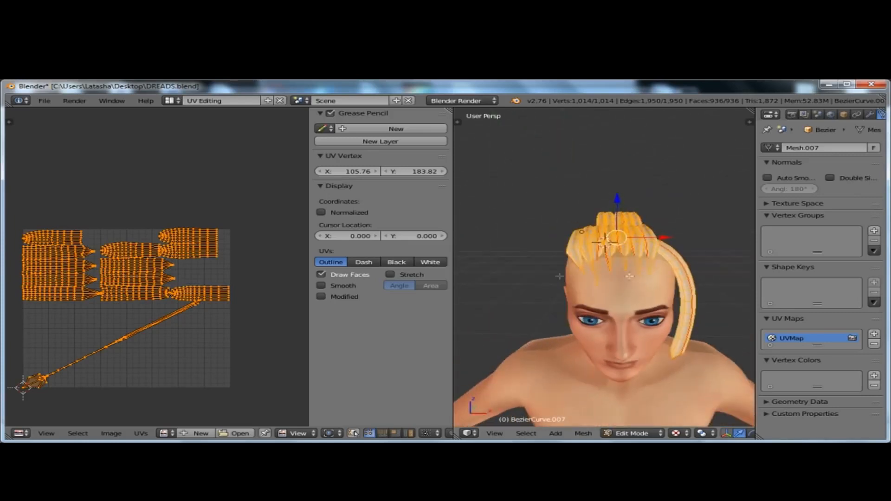
scroll(120, 270, "down", 1)
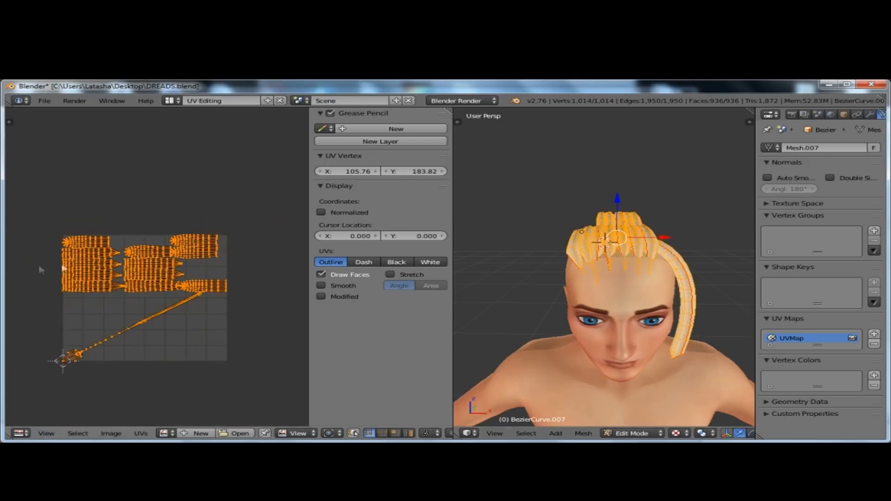
scroll(255, 229, "up", 4)
scroll(207, 282, "down", 3)
scroll(169, 254, "up", 3)
scroll(176, 332, "down", 4)
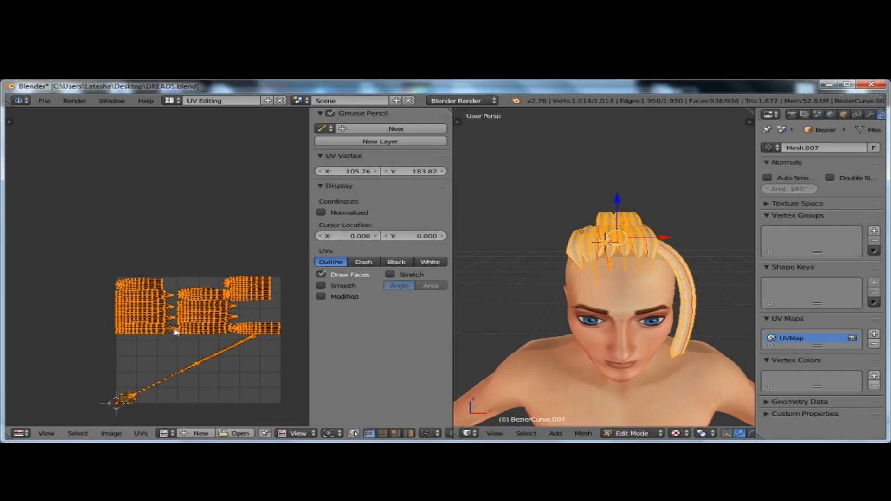
scroll(171, 329, "up", 2)
scroll(259, 225, "up", 1)
scroll(159, 308, "down", 6)
scroll(185, 325, "up", 4)
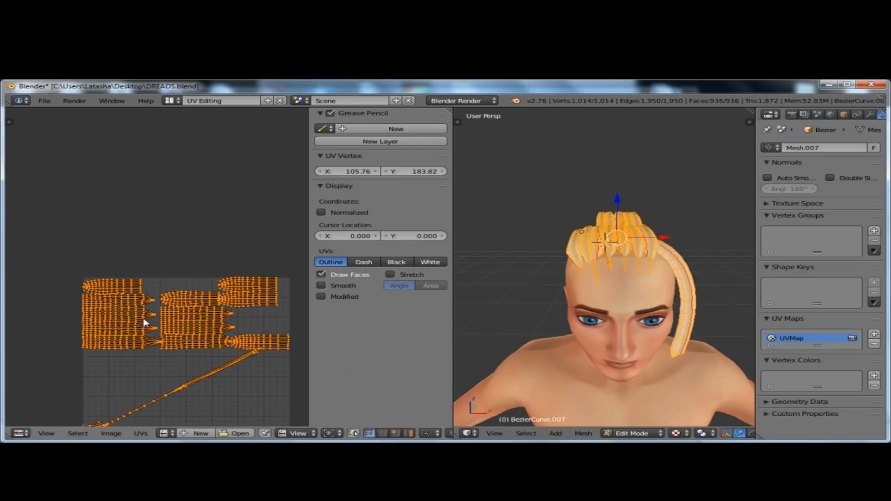
Select all the UV islands and move them together off the left side of the UV grid
key("g")
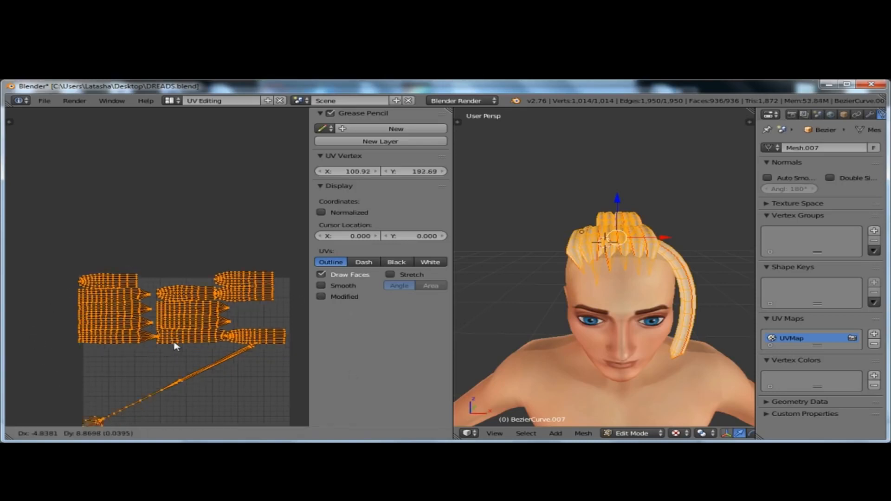
left_click(173, 353)
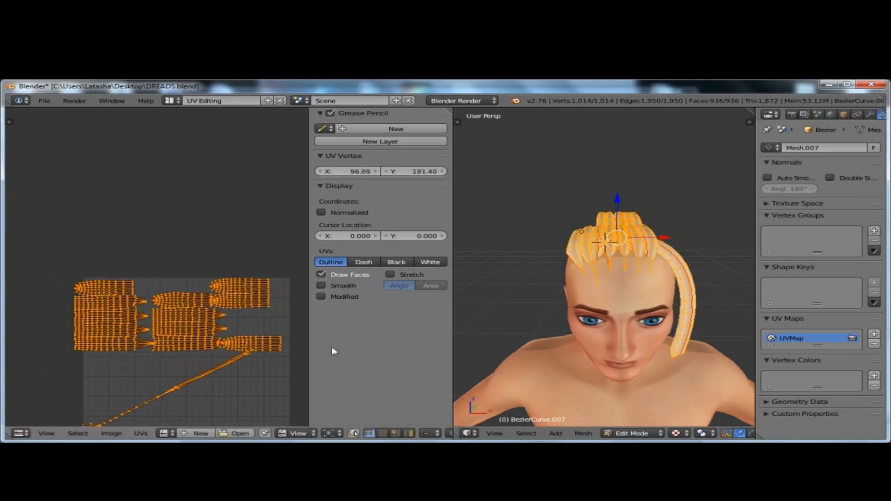
key("a")
key("a")
key("a")
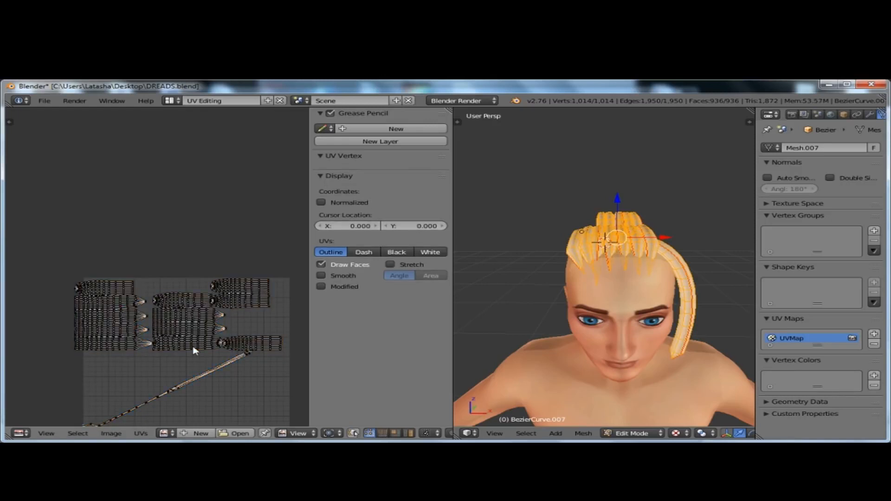
key("a")
scroll(193, 349, "down", 2)
key("g")
left_click(72, 357)
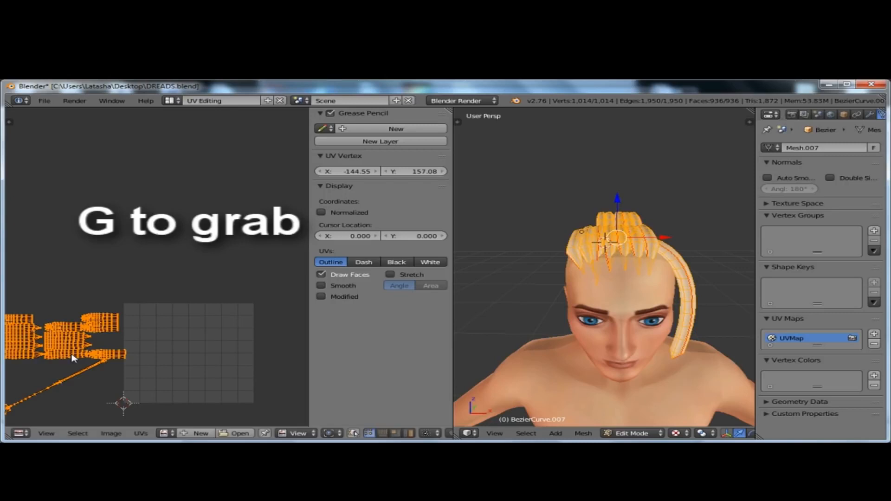
Shift the whole UV layout again so it sits clear of the grid's left edge
scroll(269, 330, "down", 3)
scroll(190, 337, "up", 3)
key("g")
left_click(178, 344)
scroll(179, 343, "down", 2)
scroll(215, 313, "up", 4)
middle_click_drag(175, 305, 233, 330)
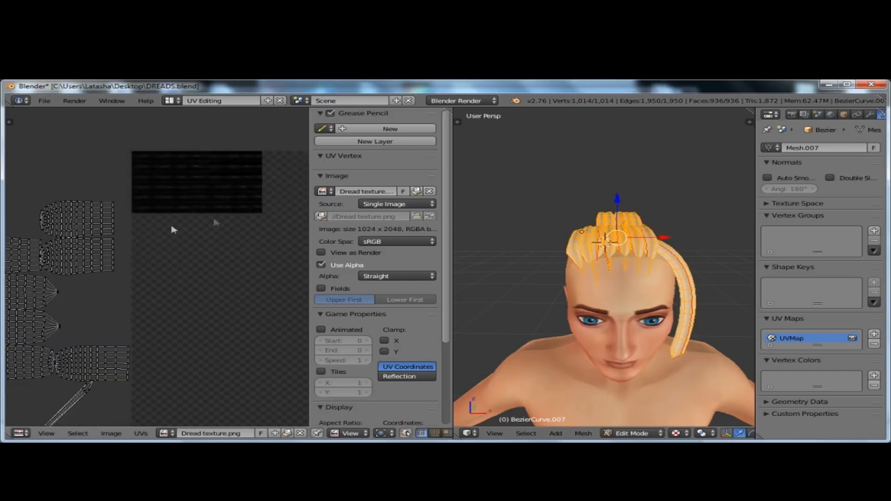
Widen the properties area and add a new material to the dread mesh
left_click_drag(755, 262, 704, 261)
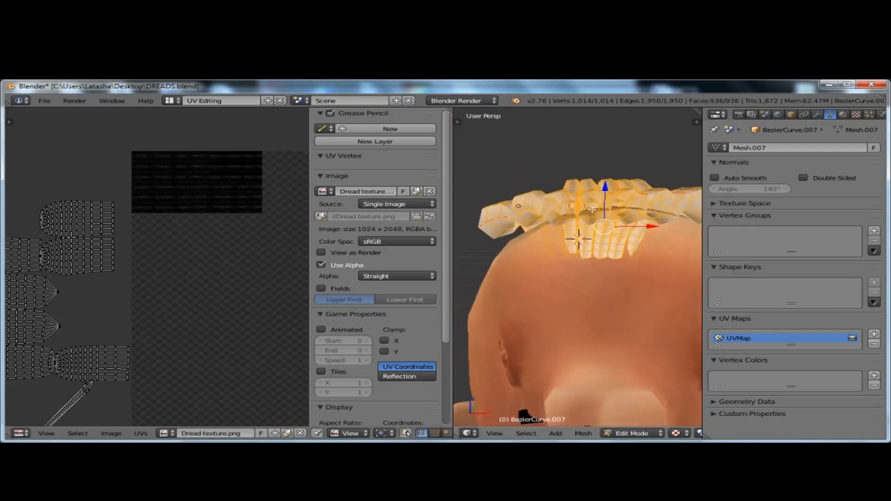
scroll(593, 209, "down", 8)
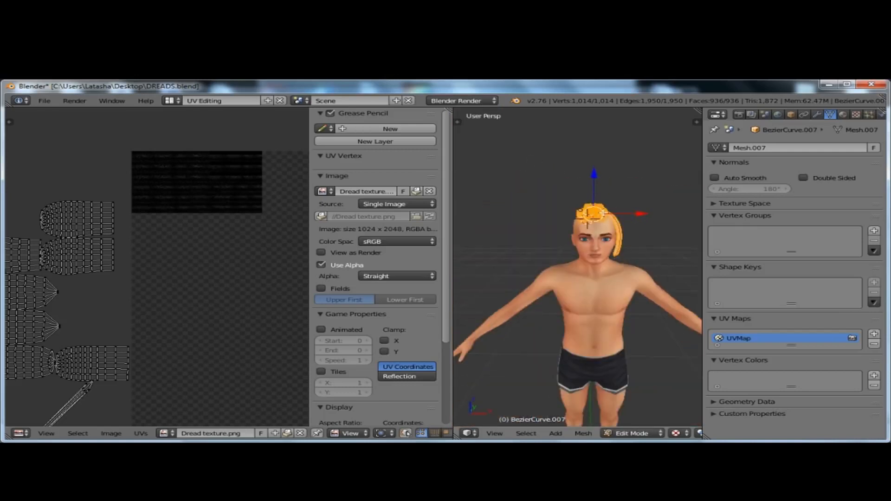
left_click(844, 115)
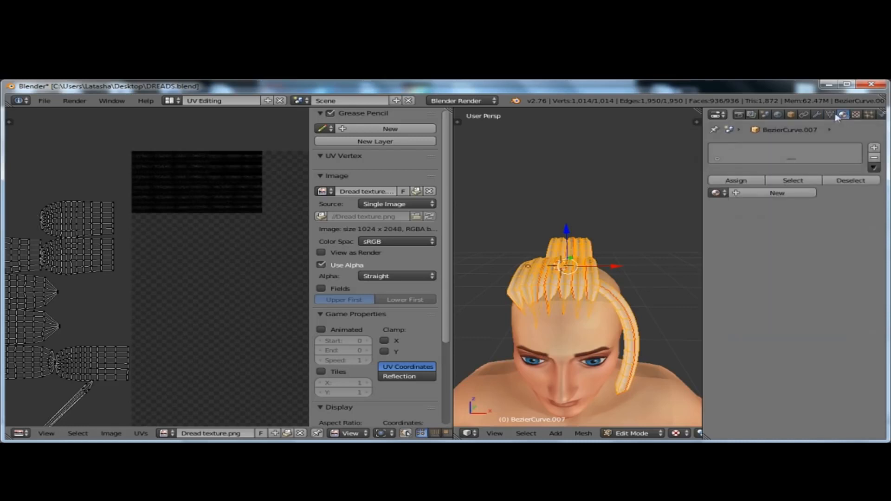
left_click(774, 194)
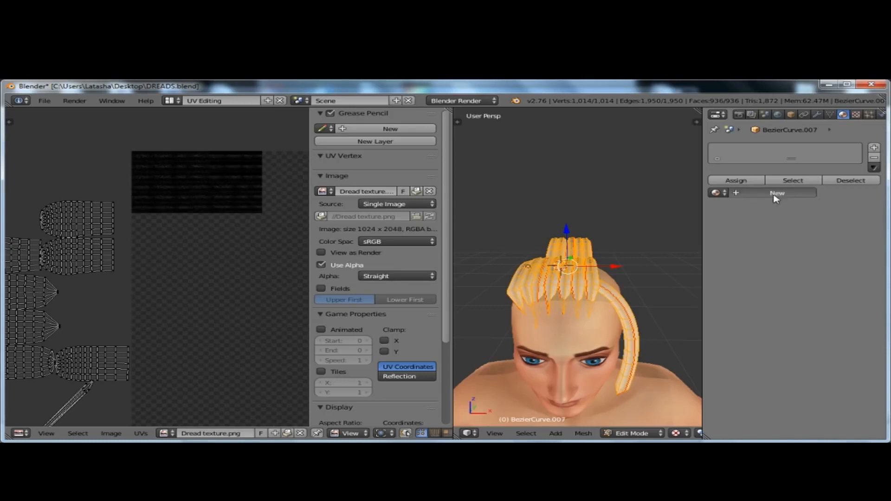
Add a new image texture to the dread material and load Dread texture.png into it
left_click(856, 116)
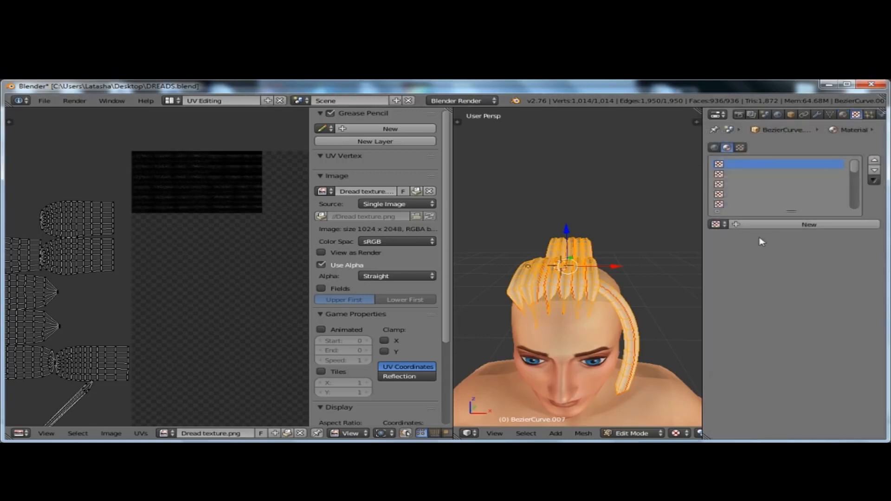
left_click(765, 225)
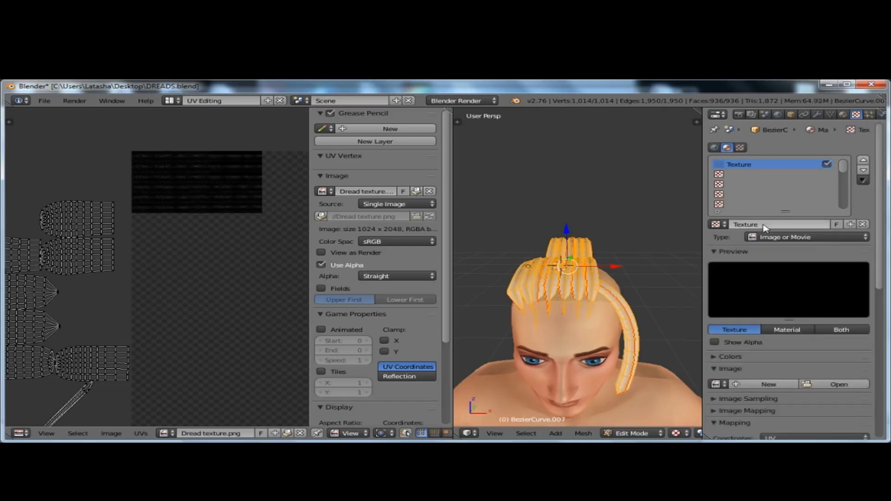
left_click(840, 384)
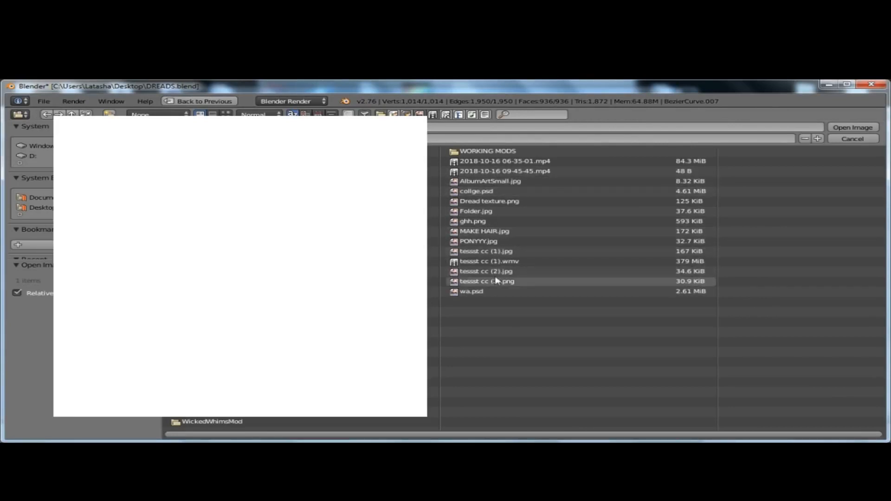
left_click(505, 205)
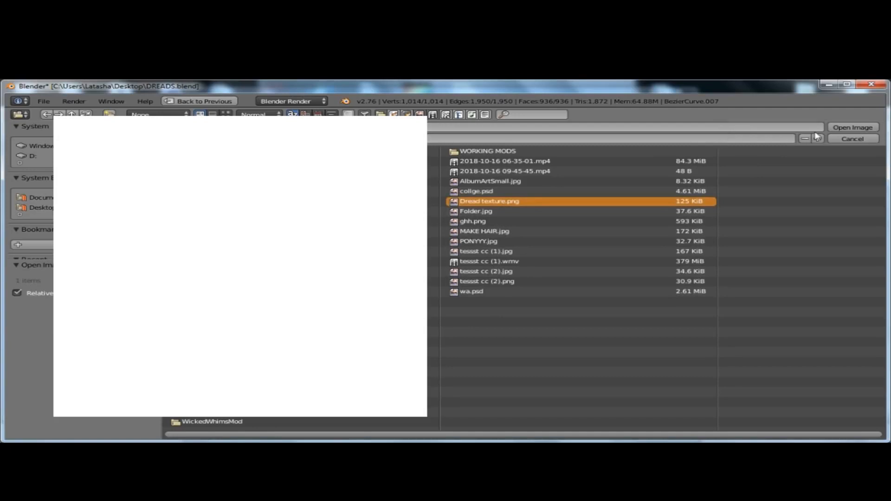
left_click(852, 128)
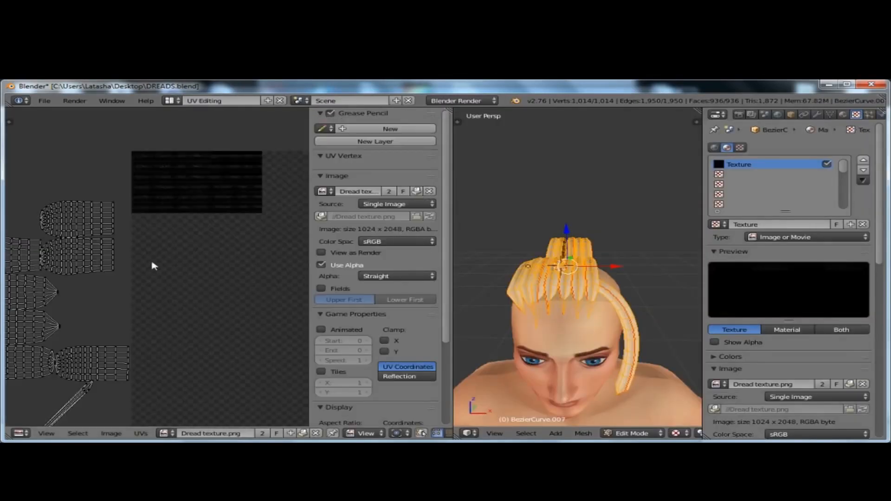
scroll(167, 278, "down", 4)
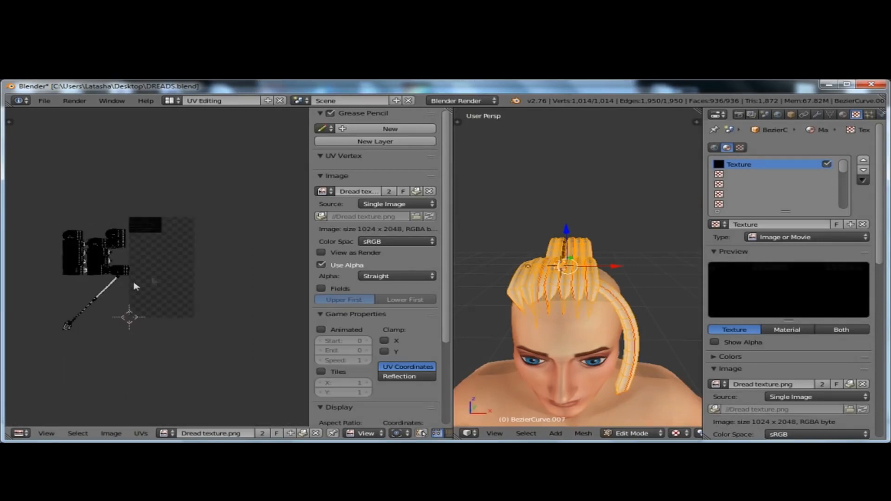
Select the topmost dread UV island nearest the grid and move it onto the black dread texture strip
scroll(181, 248, "up", 5)
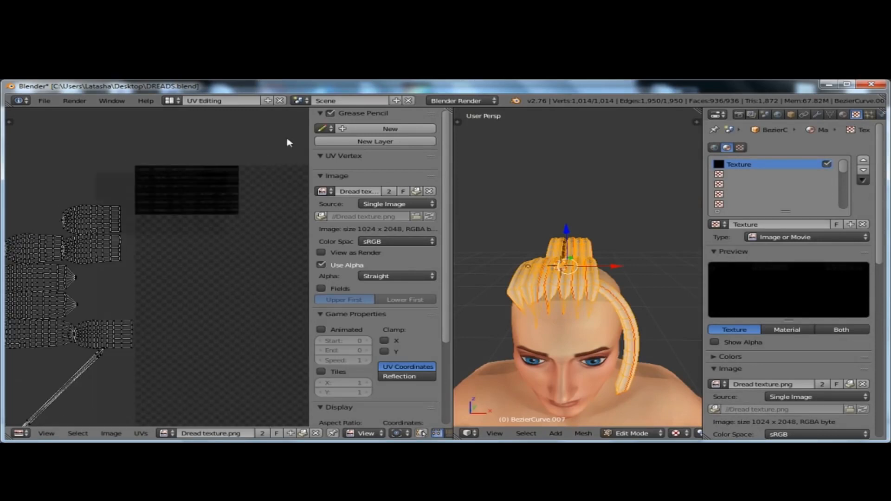
scroll(230, 212, "down", 1)
scroll(155, 274, "down", 3)
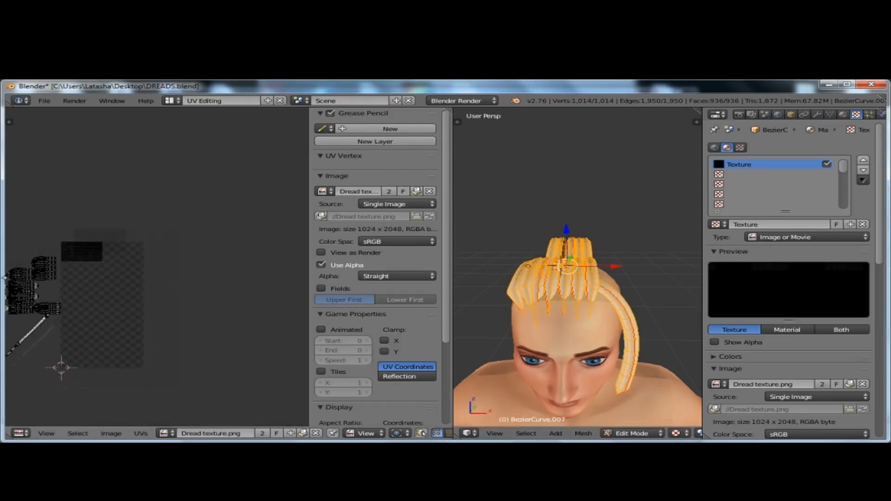
scroll(161, 197, "up", 4)
scroll(74, 295, "down", 2)
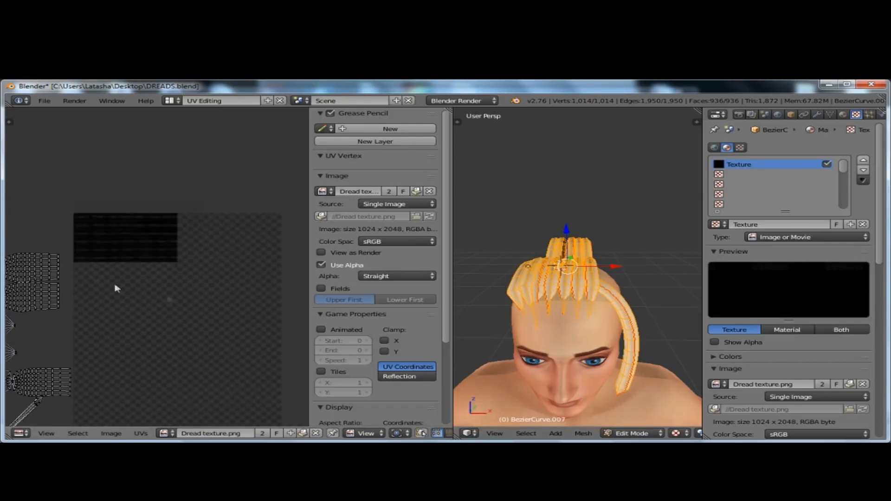
middle_click_drag(11, 223, 104, 313)
scroll(114, 316, "down", 2)
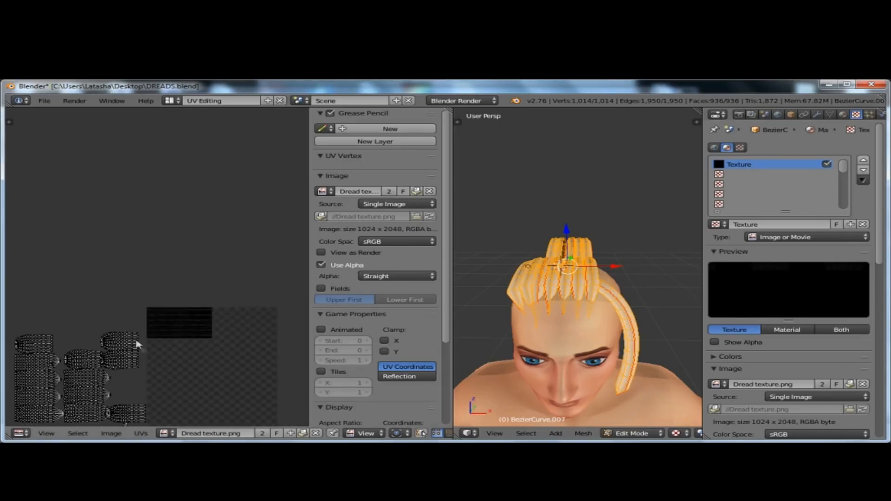
scroll(149, 335, "up", 3)
key("l")
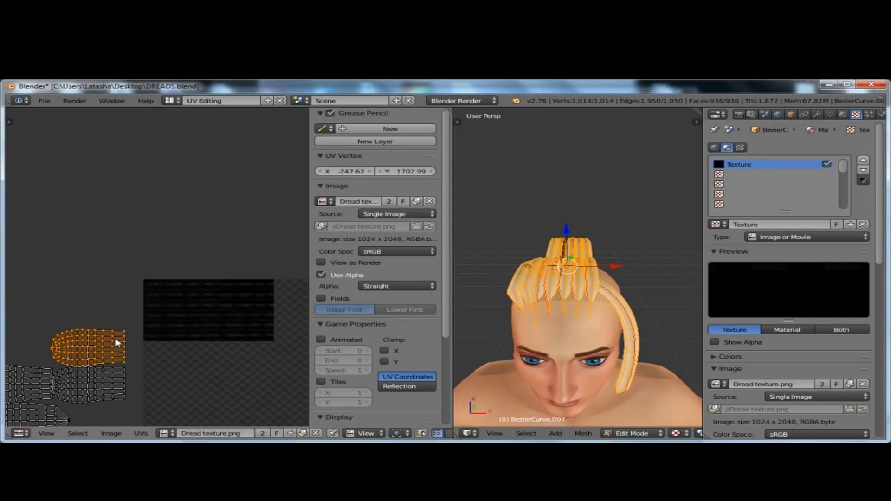
key("l")
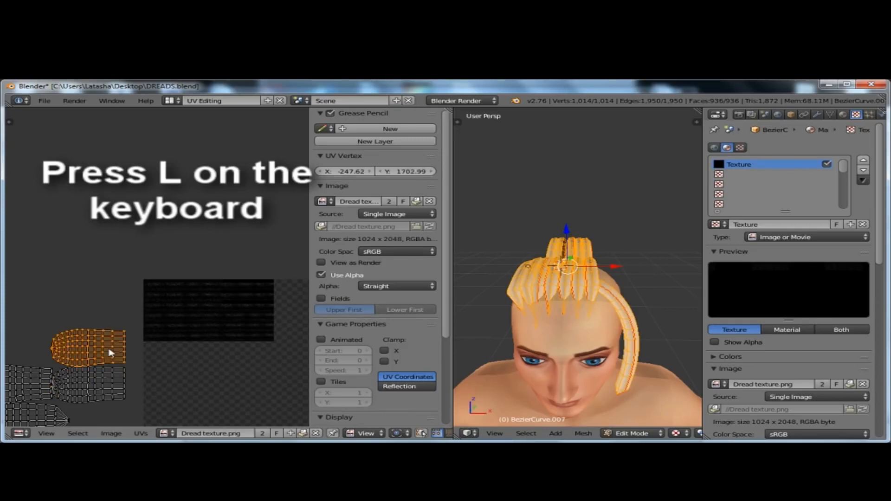
key("l")
key("l")
key("l")
key("l")
key("l")
key("l")
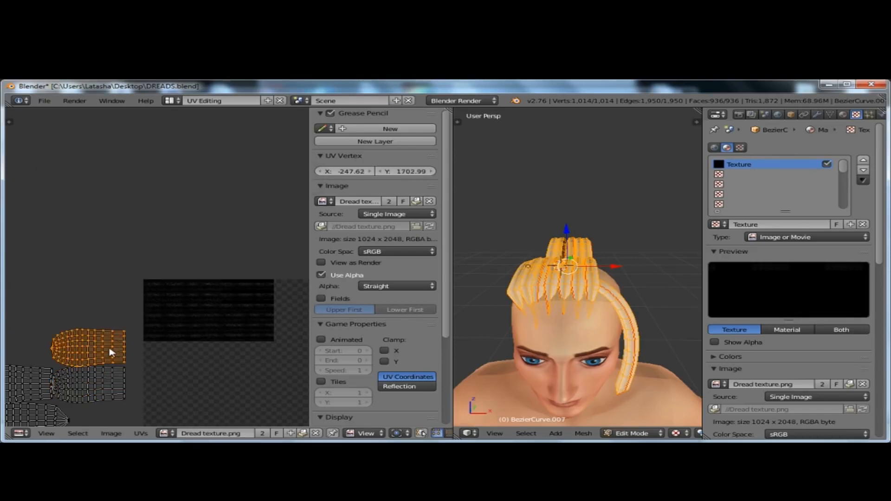
key("g")
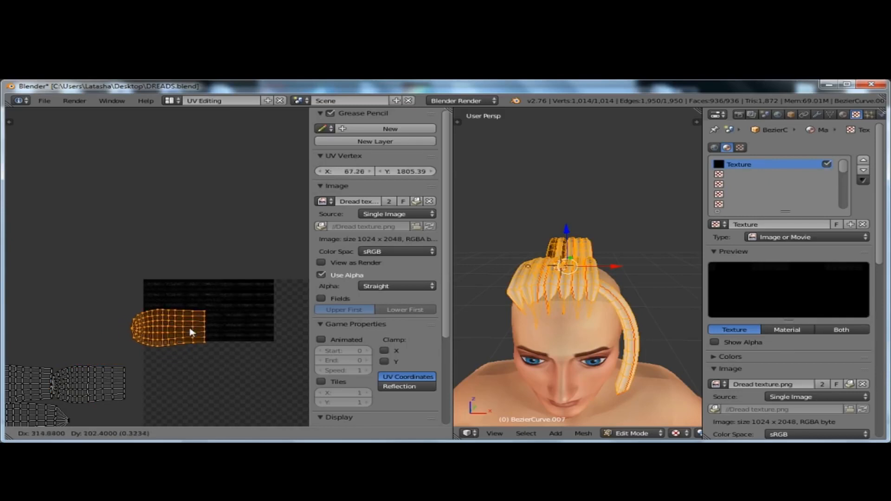
left_click(220, 317)
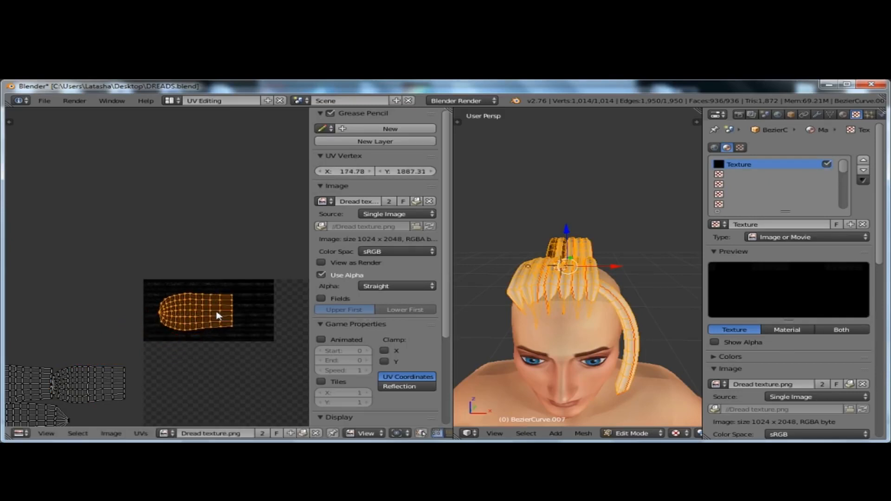
Scale the selected island down uniformly to less than half its size, keeping it within the black texture strip
scroll(540, 258, "down", 3)
scroll(546, 251, "up", 7)
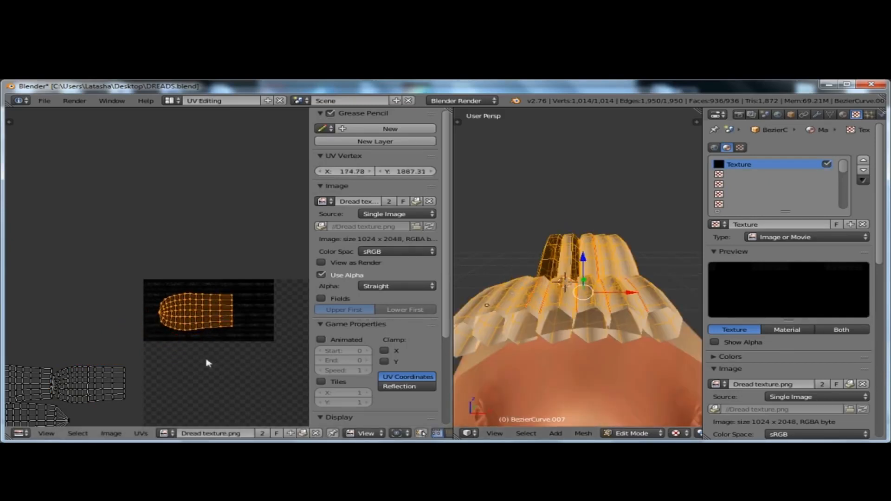
key("s")
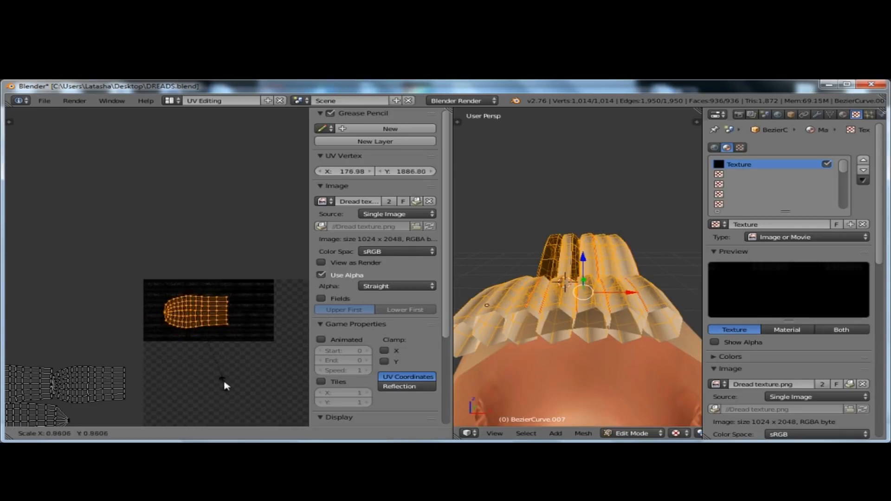
left_click(215, 356)
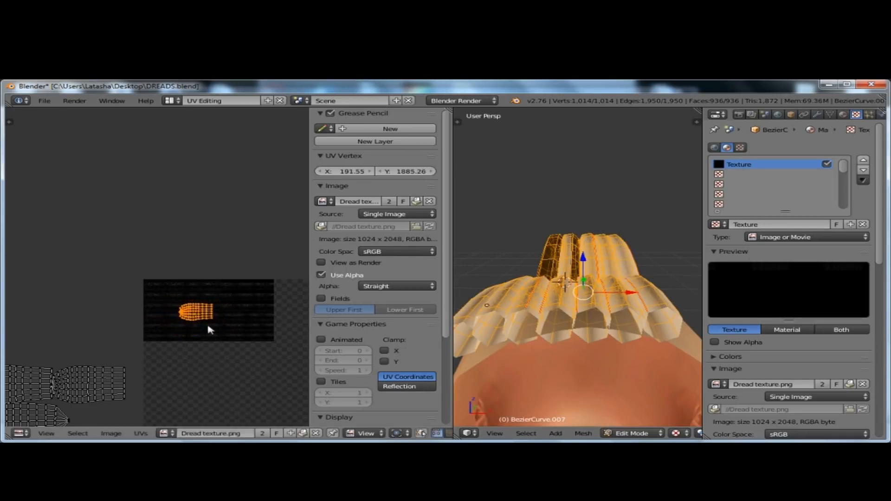
scroll(207, 326, "up", 3)
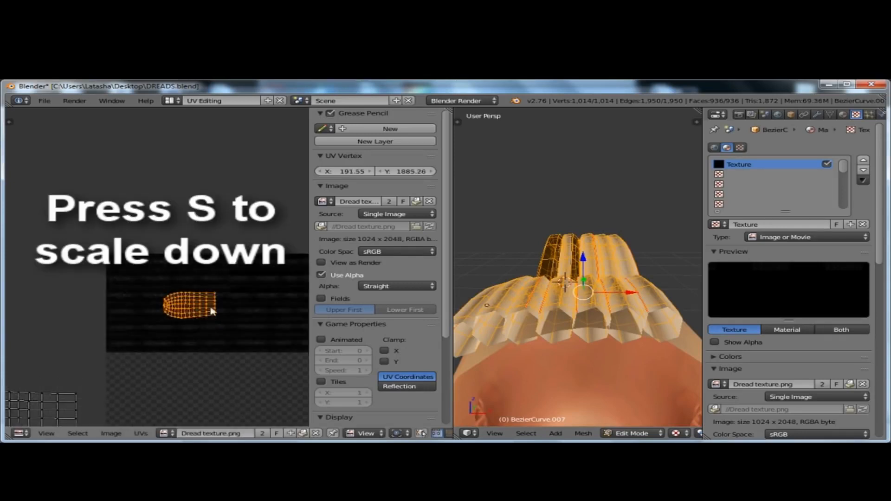
key("s")
left_click(226, 387)
scroll(202, 332, "down", 3)
scroll(269, 301, "up", 3)
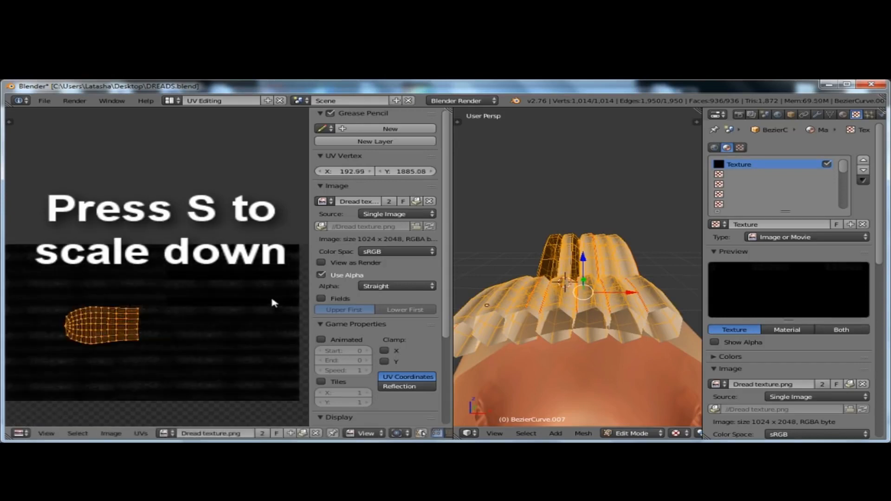
scroll(189, 338, "down", 3)
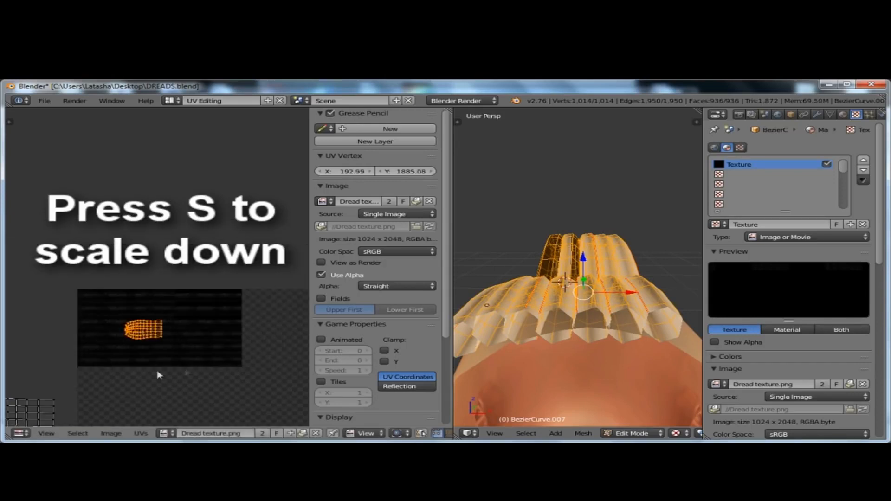
scroll(166, 336, "up", 2)
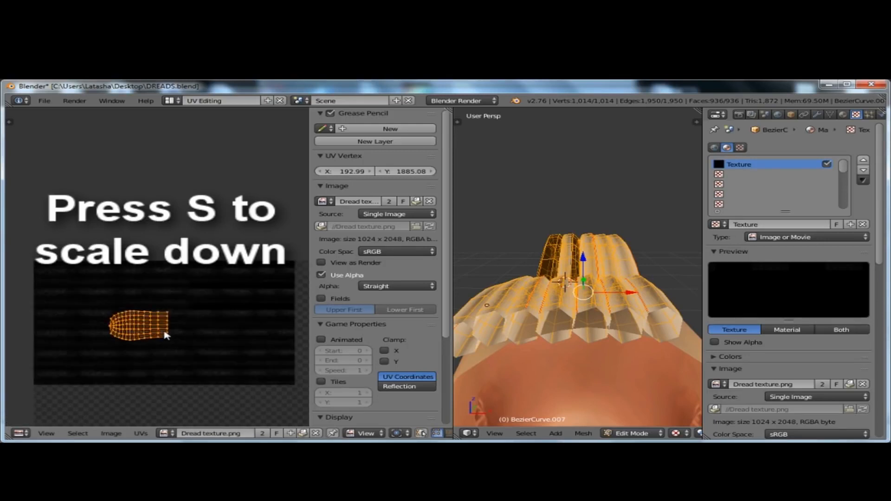
Rescale the island uniformly until it spans about half the length of the black texture strip
key("s")
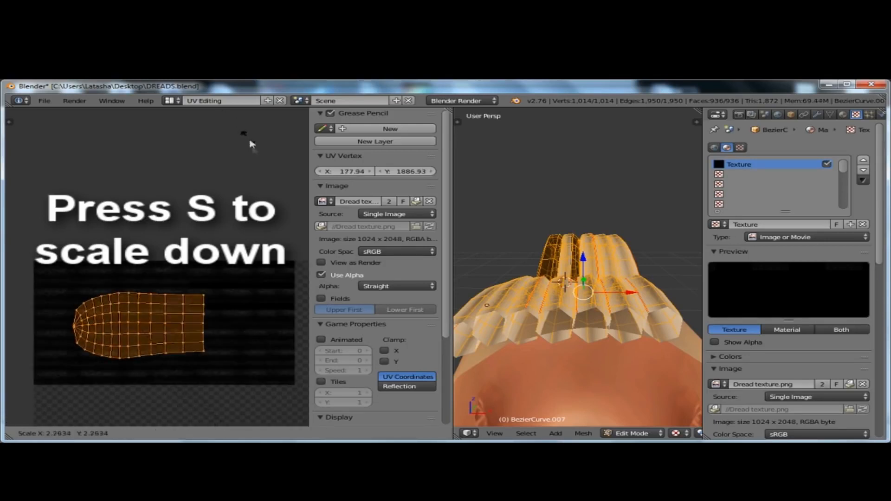
left_click(254, 186)
scroll(172, 120, "down", 2)
key("s")
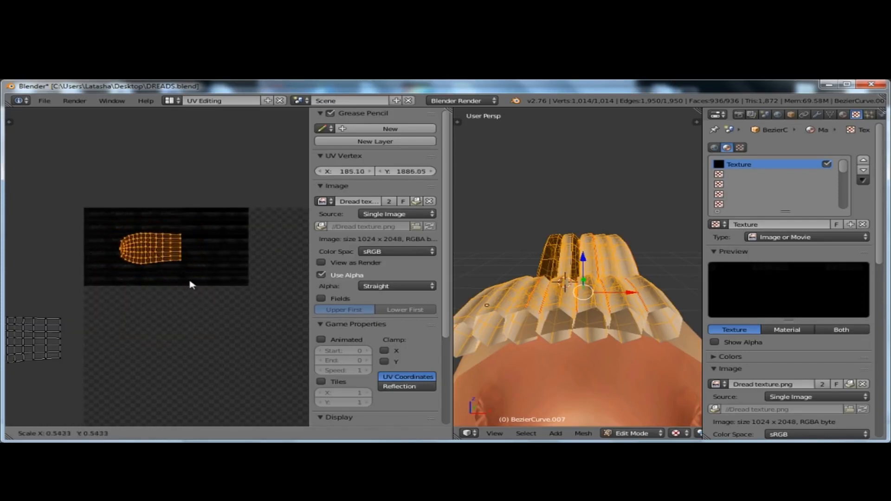
left_click(190, 285)
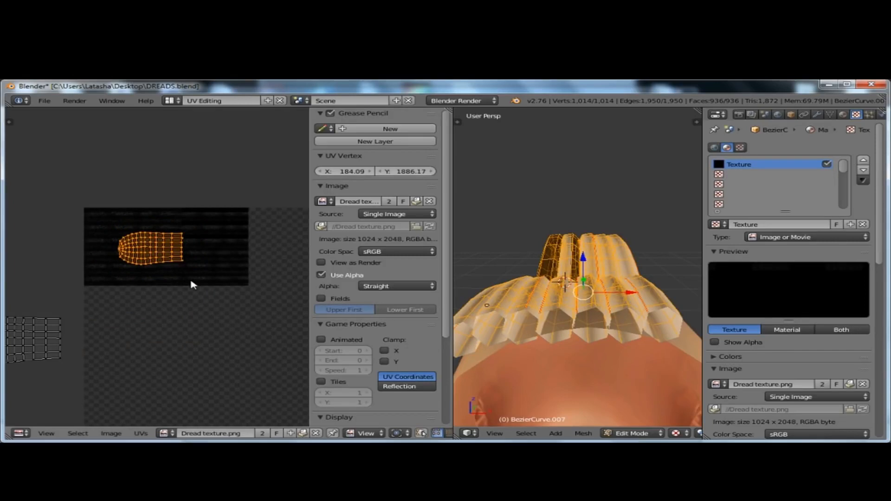
key("s")
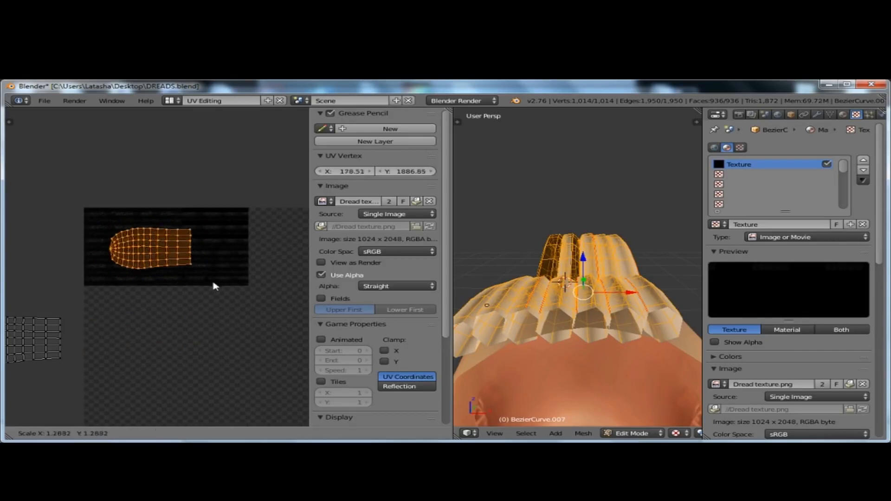
left_click(222, 286)
key("s")
left_click(214, 283)
Stretch the island along X to about three quarters of the texture strip's length
key("s")
key("x")
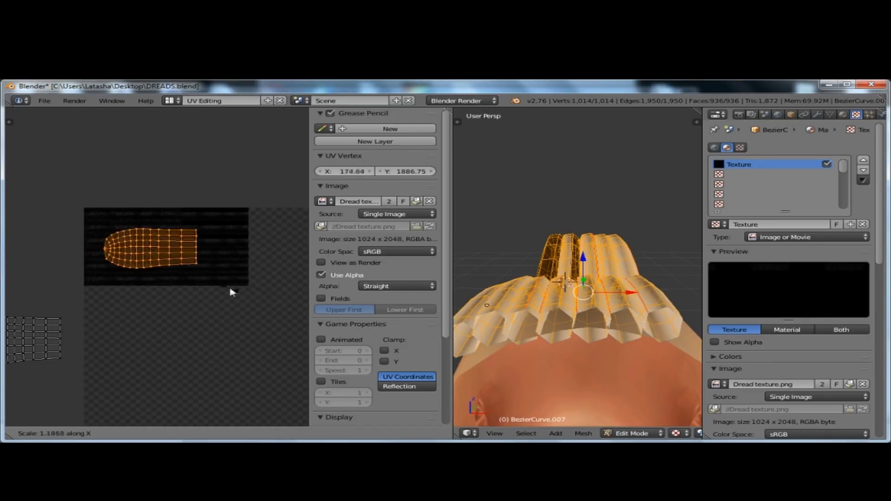
left_click(256, 292)
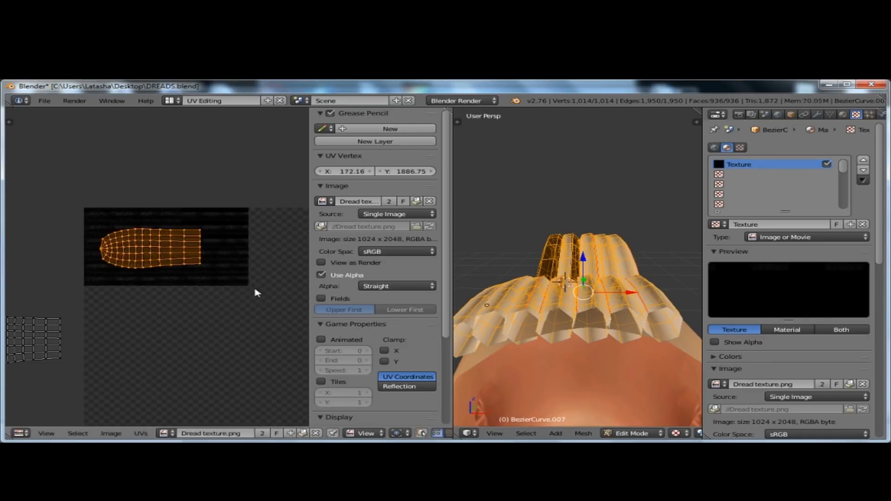
key("s")
key("x")
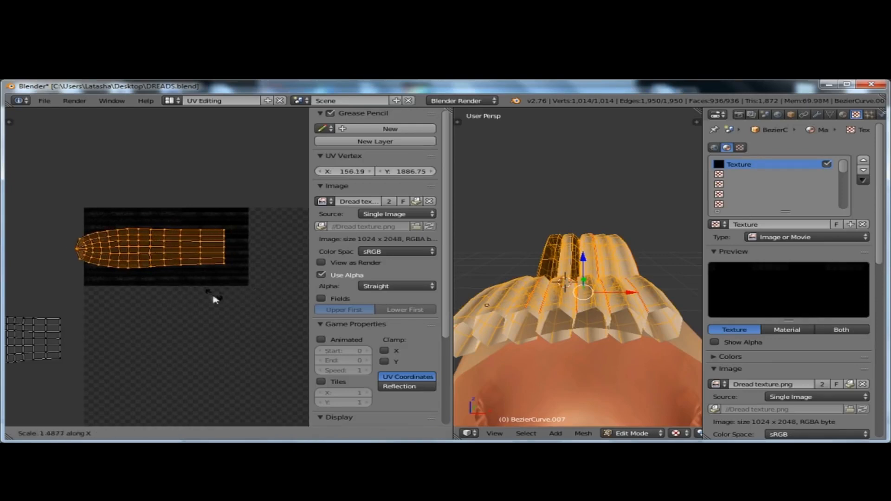
left_click(206, 298)
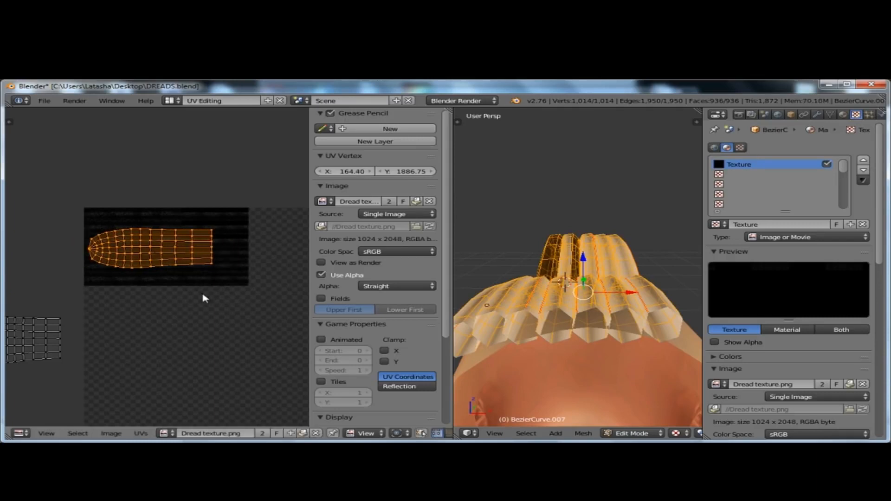
Scale the island along Y to make it slightly narrower
key("s")
key("y")
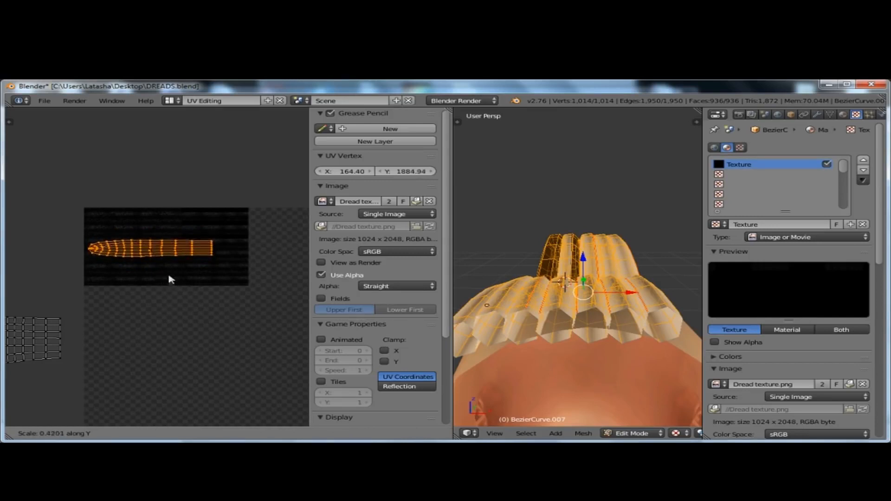
left_click(191, 296)
scroll(181, 279, "down", 1)
scroll(188, 278, "up", 1)
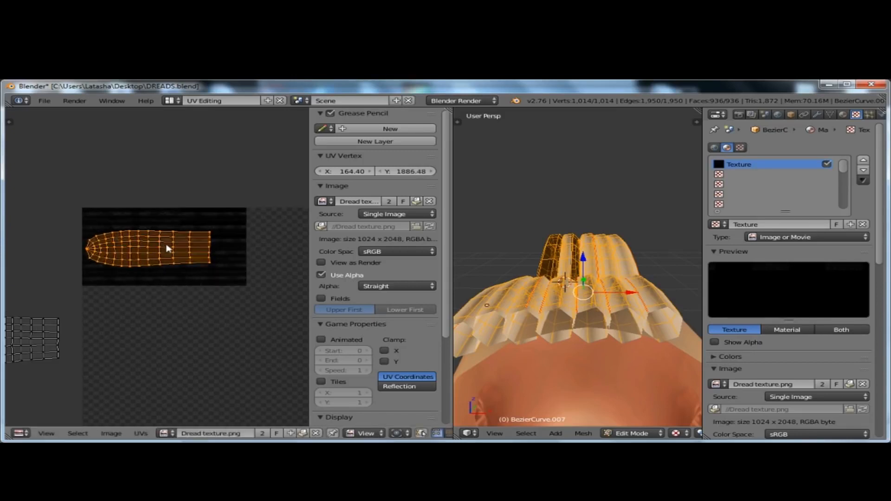
Move the island slightly right and up, and scale it down uniformly to about 60% of the texture strip's length
key("g")
left_click(186, 243)
key("s")
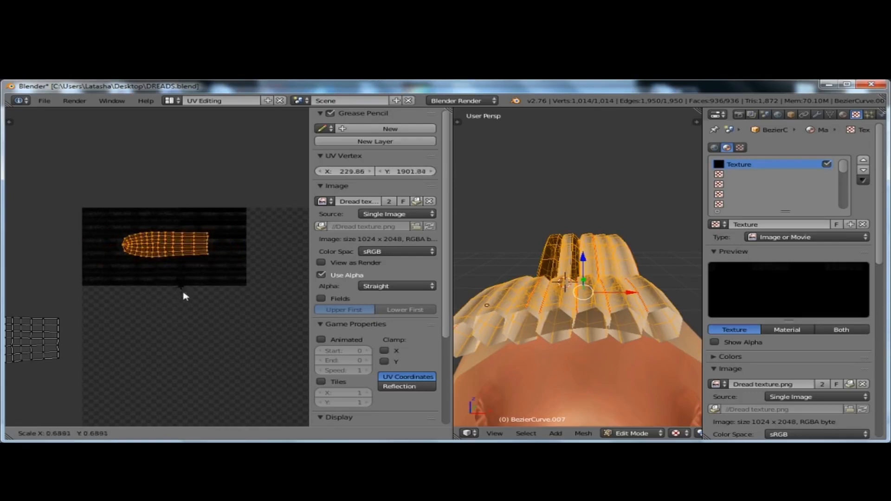
left_click(186, 296)
scroll(198, 241, "down", 2)
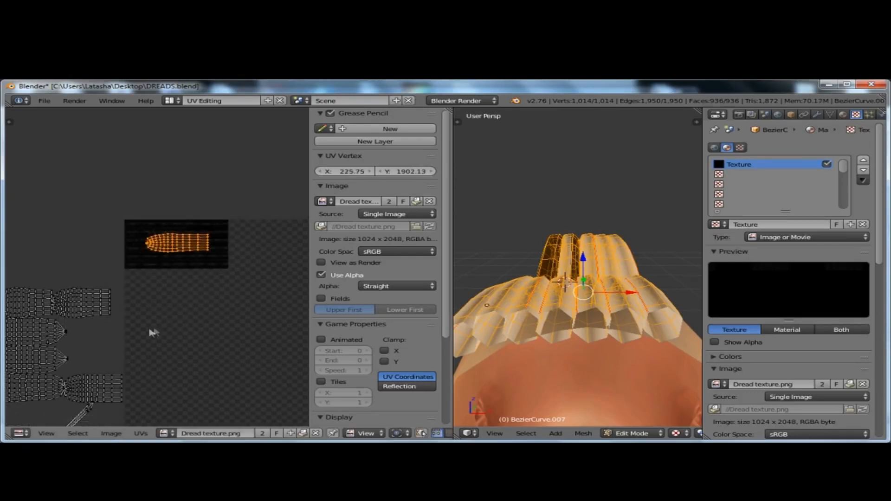
Place the next dread island from the top over the first one on the texture strip and scale it down slightly
right_click(106, 305)
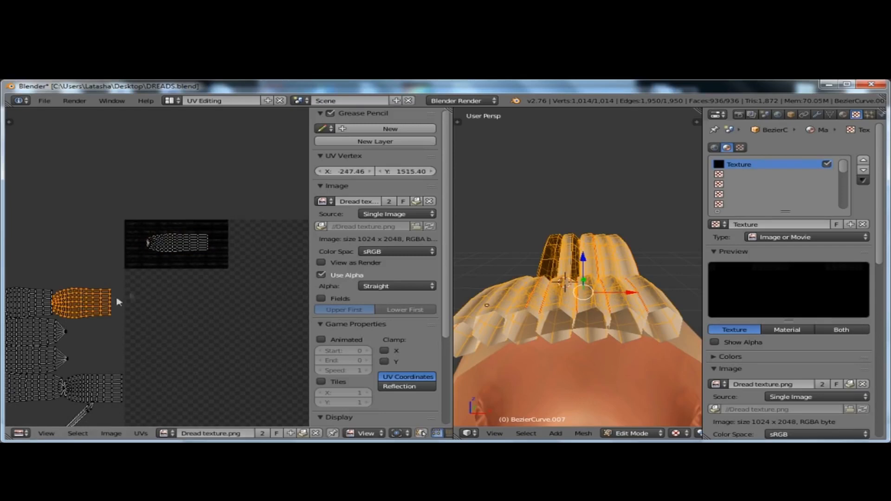
key("g")
left_click(212, 256)
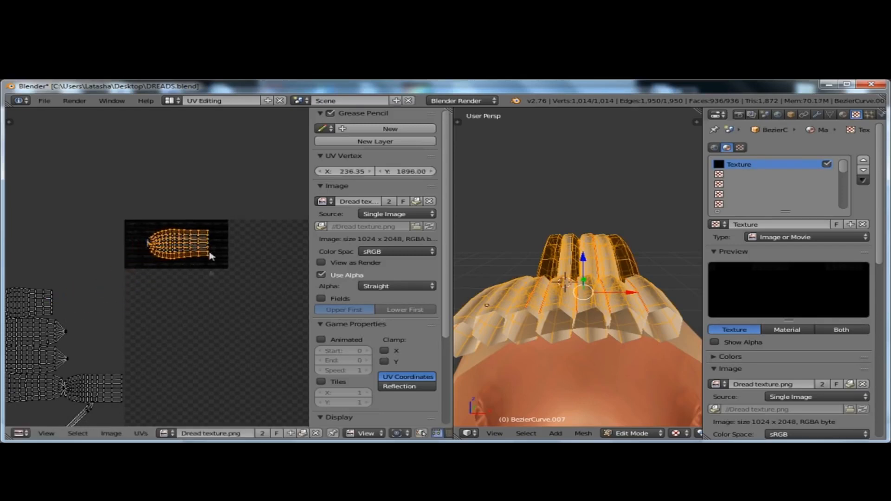
key("r")
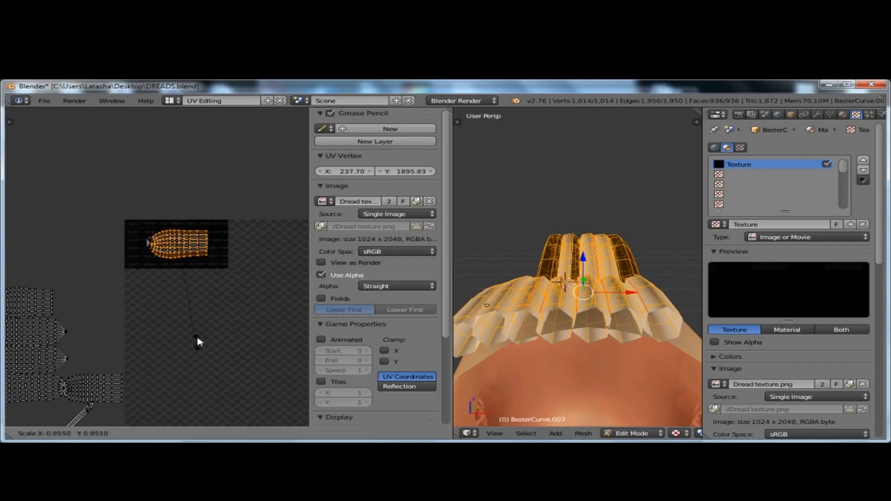
left_click(198, 340)
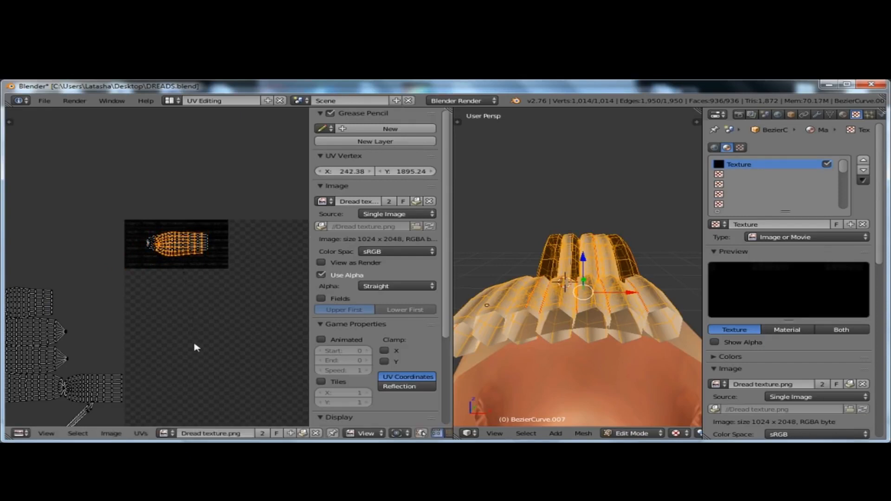
Stretch the second island along X to about three quarters of the texture strip's length
key("s")
key("x")
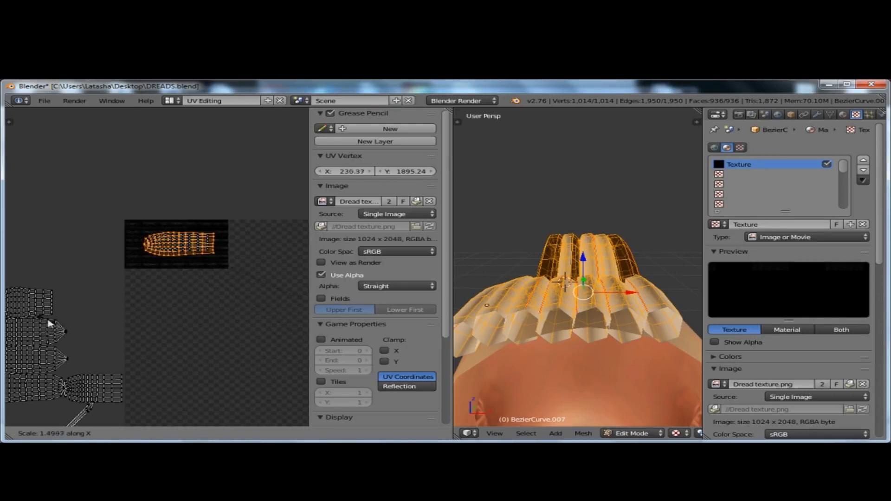
left_click(69, 330)
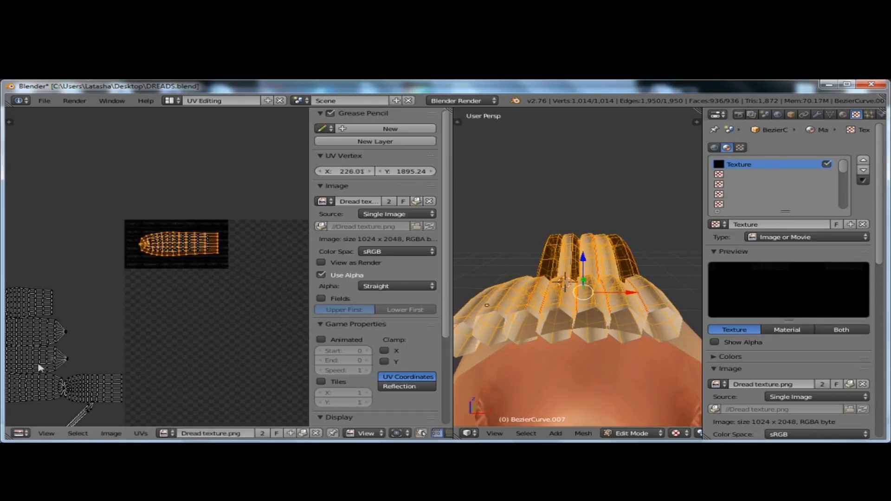
Place the lowest dread island nearest the texture over the islands on the strip and scale it down to about 0.87
key("l")
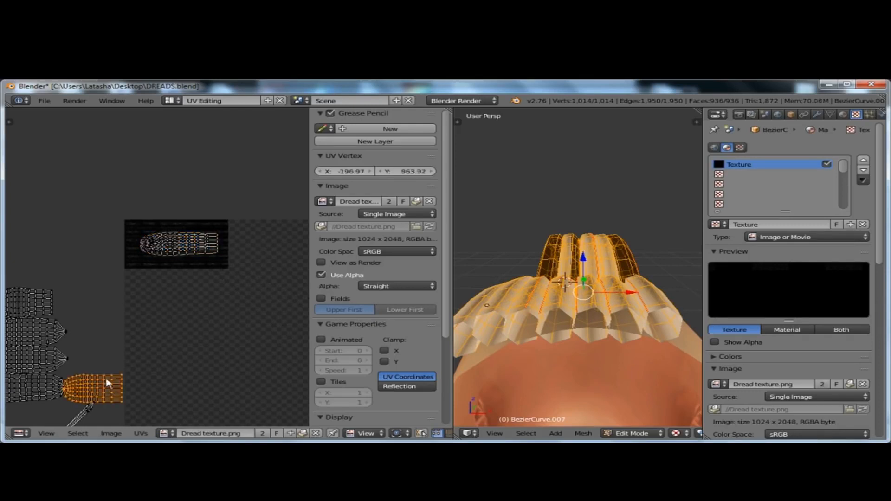
key("g")
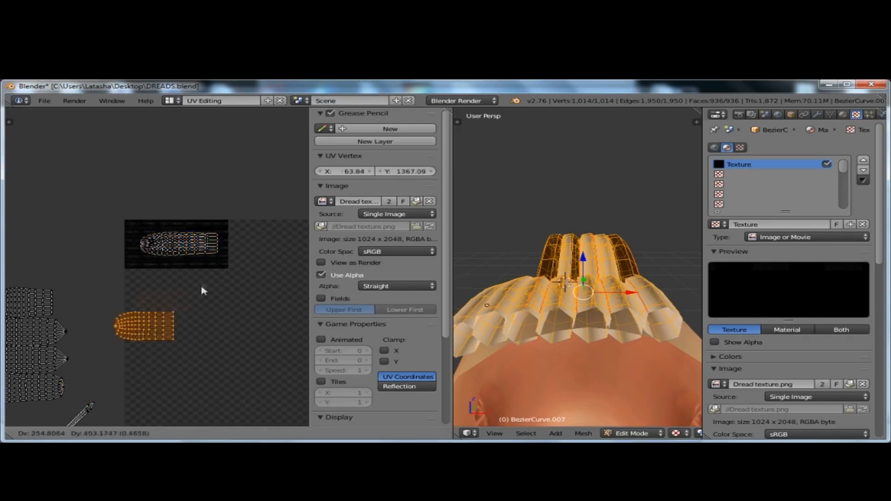
left_click(211, 236)
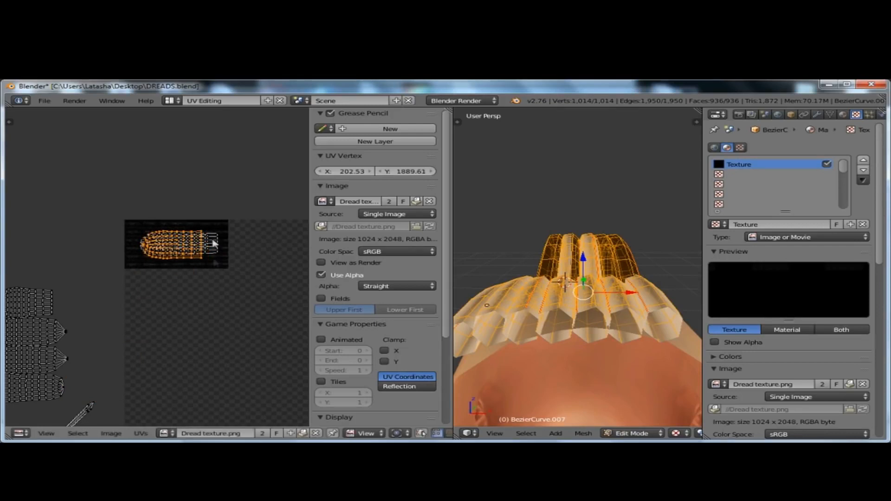
key("s")
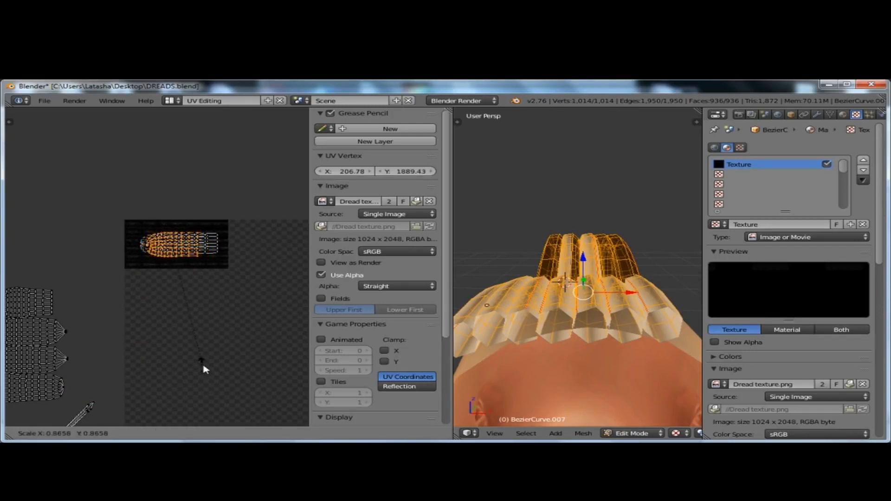
left_click(204, 369)
Stretch this island along X to nearly the same length as the other dread islands on the strip
key("s")
key("x")
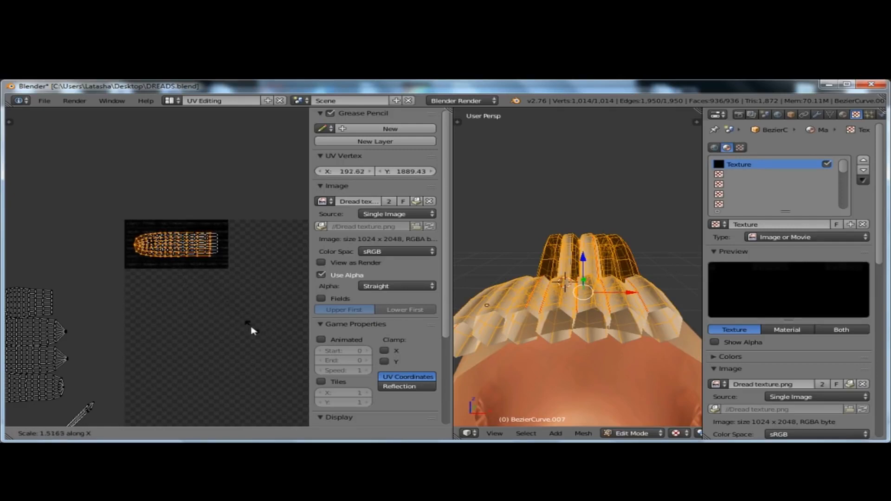
left_click(261, 332)
Move the top dread island of the nearer stack onto the overlapping islands on the dread texture strip
scroll(214, 328, "down", 2)
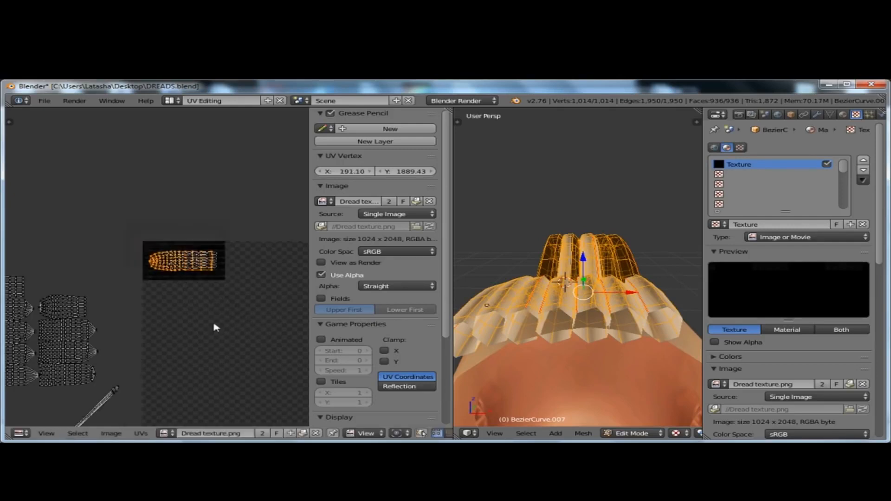
scroll(123, 328, "up", 3)
scroll(85, 301, "down", 2)
scroll(243, 294, "down", 1)
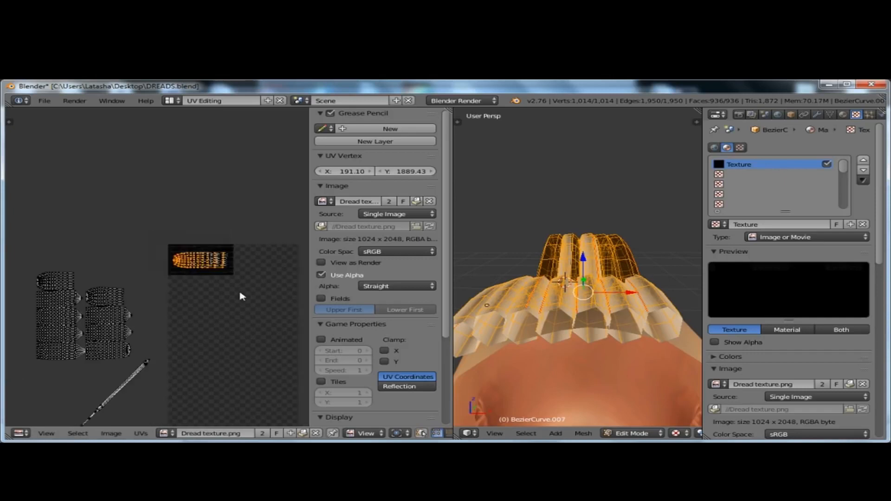
scroll(181, 294, "up", 3)
right_click(56, 312)
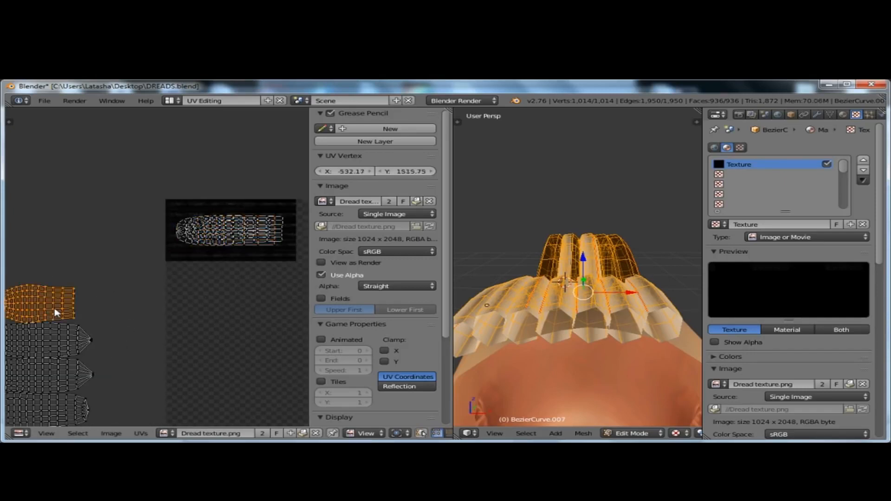
key("g")
left_click(260, 233)
Stretch the newly placed island along X, and scale it down slightly so it fits inside the texture strip
key("s")
key("x")
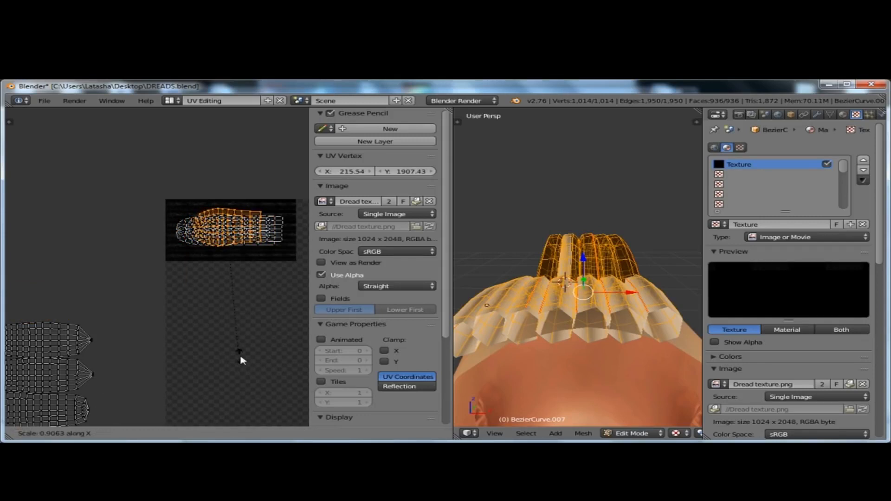
left_click(65, 372)
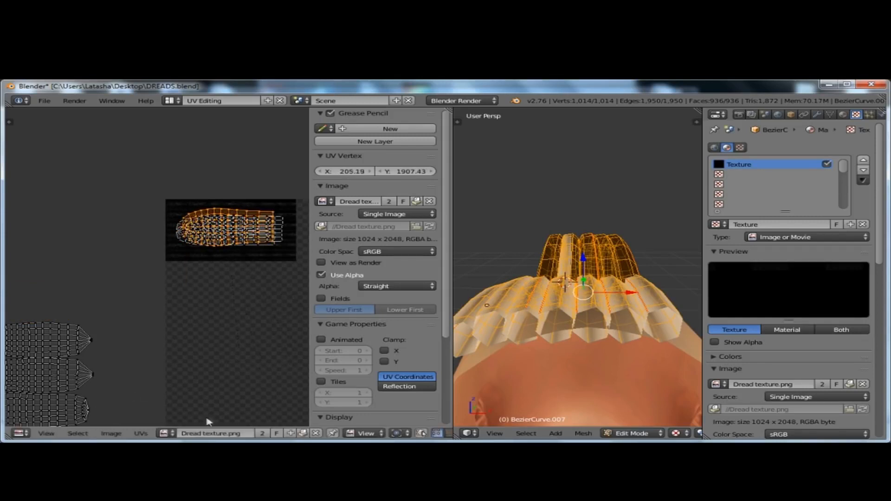
key("s")
left_click(213, 390)
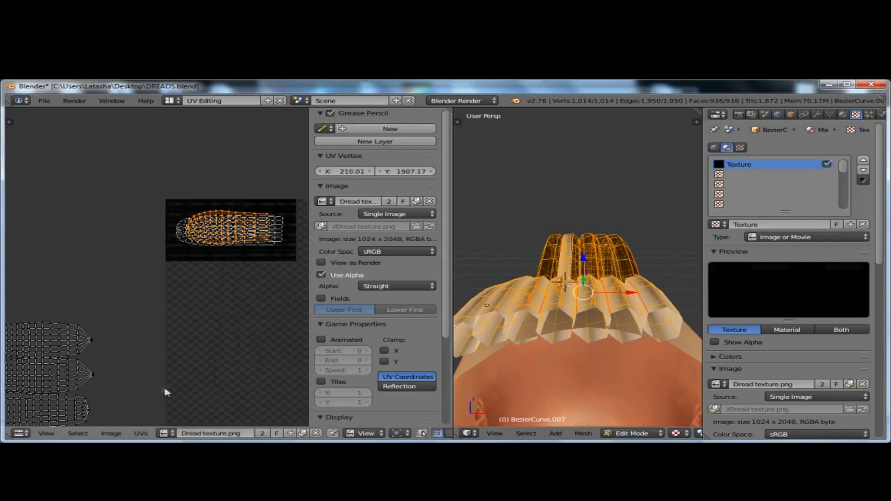
Place the next dread island of the nearer stack over the others on the strip and stretch it slightly along X
right_click(85, 346)
key("g")
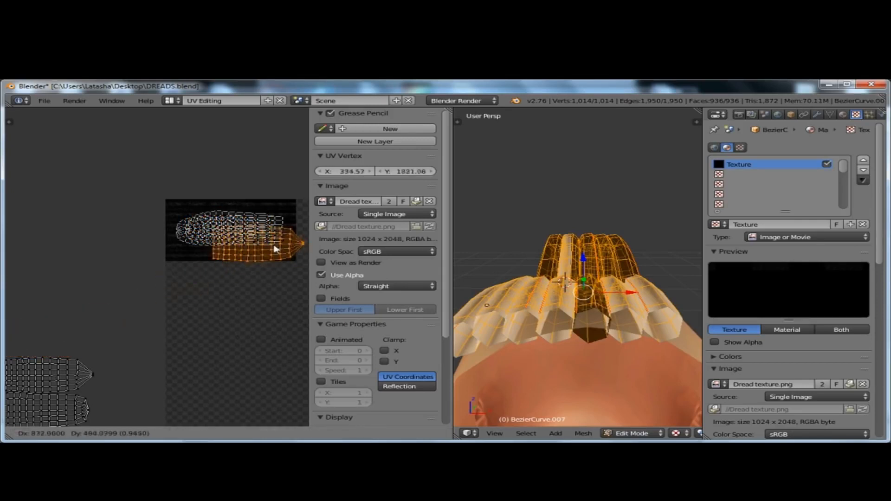
left_click(261, 240)
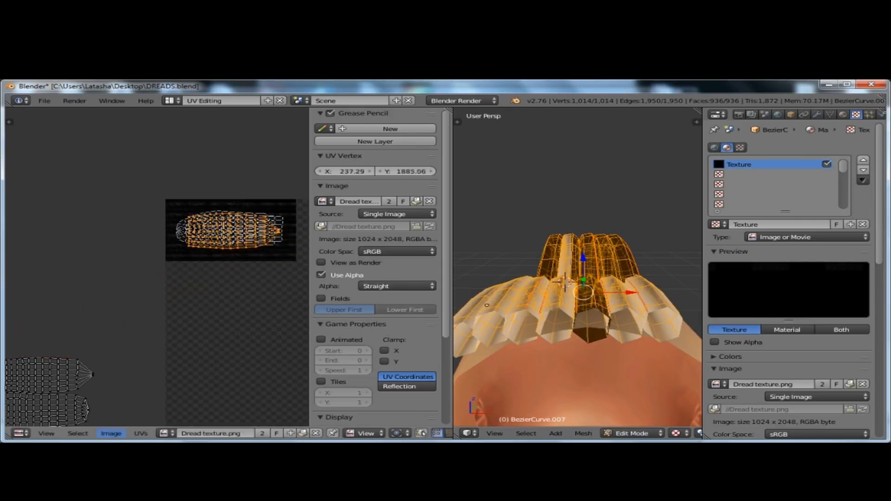
key("s")
key("x")
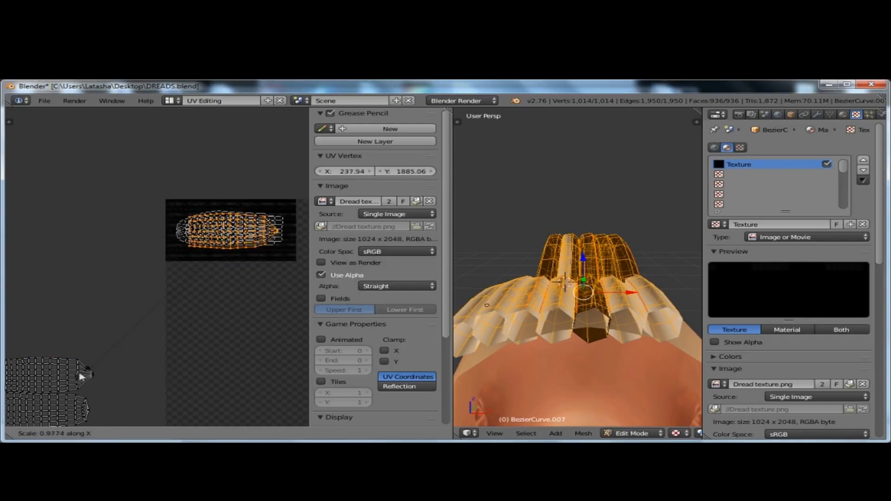
left_click(58, 378)
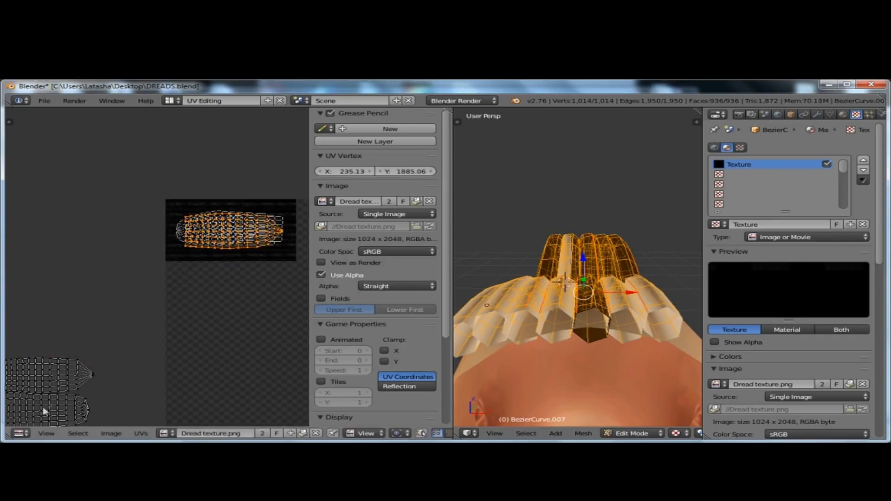
Move the last two dread islands of the nearer stack one by one onto the overlapping islands on the strip
right_click(54, 385)
key("g")
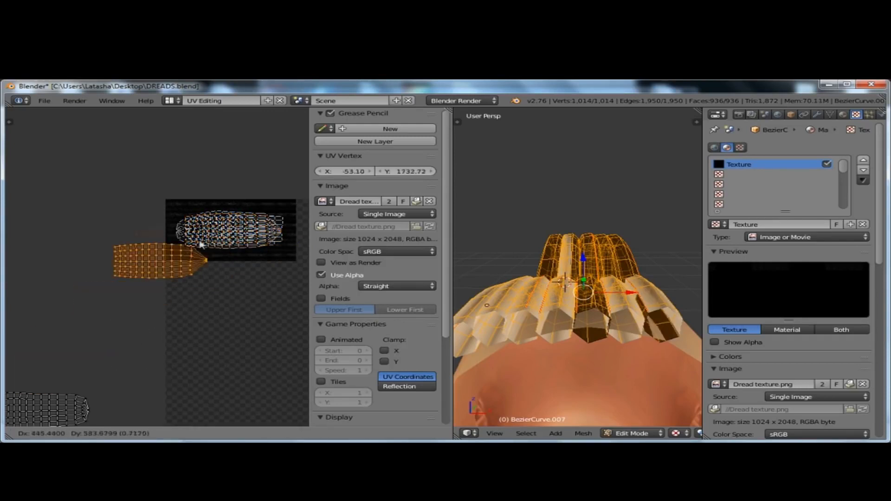
left_click(237, 236)
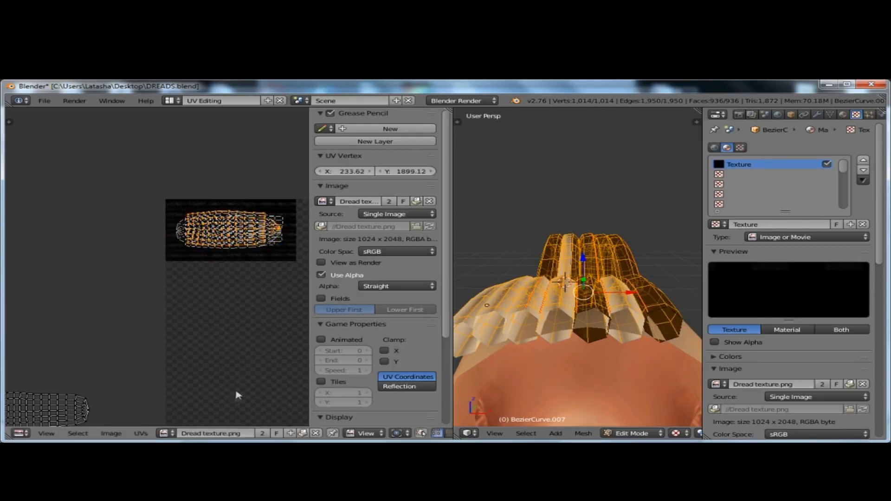
scroll(224, 170, "up", 3)
scroll(174, 254, "down", 2)
scroll(276, 337, "up", 2)
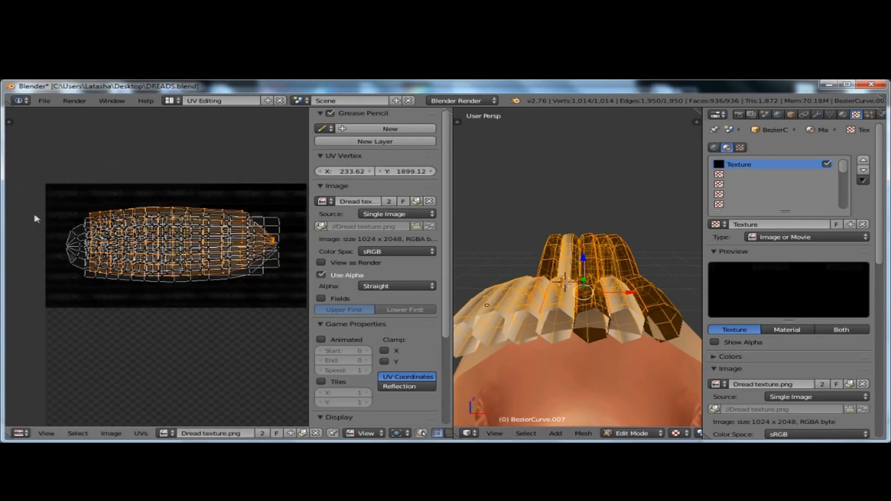
scroll(147, 207, "down", 4)
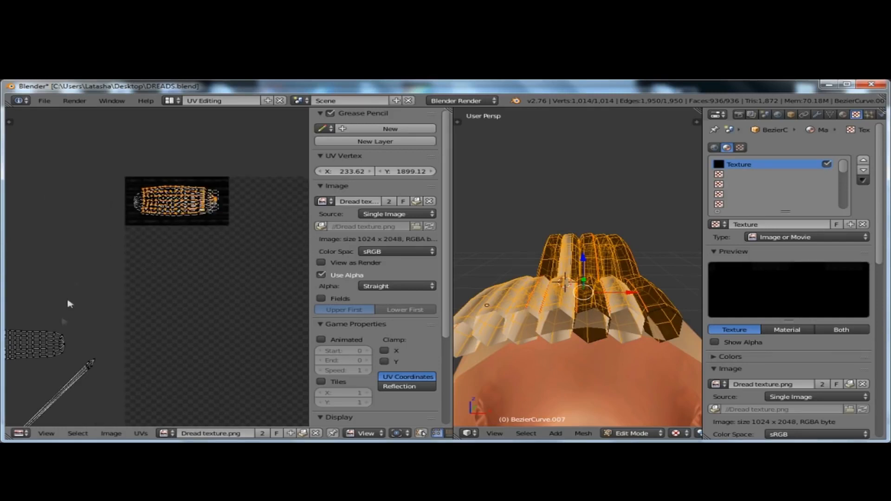
key("l")
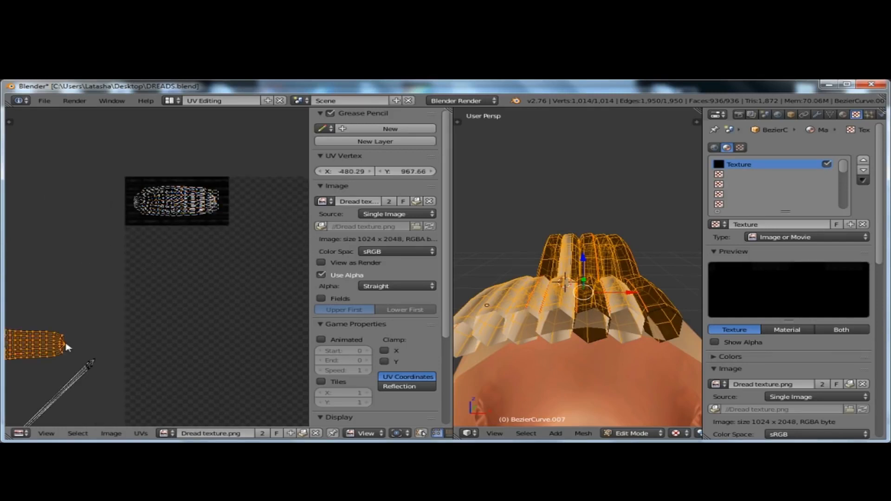
key("g")
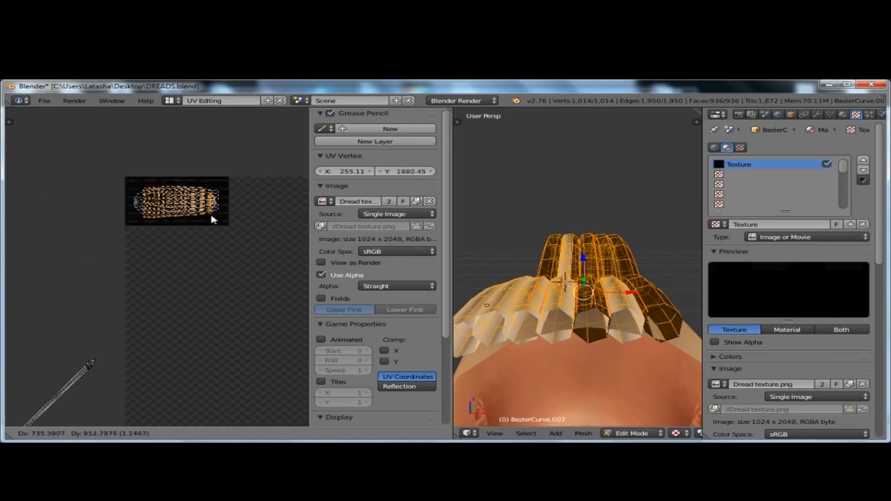
left_click(215, 218)
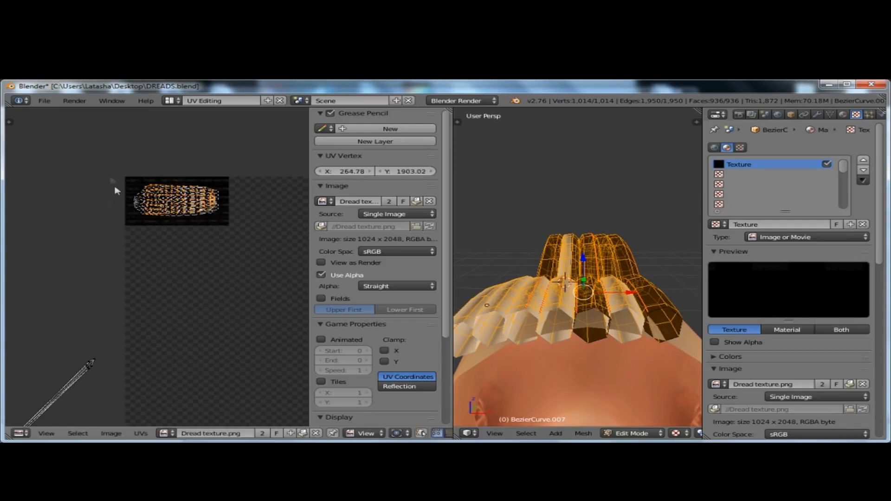
Move the two lowest dread islands of the remaining far stack one by one onto the dread texture strip
scroll(85, 149, "down", 3)
key("l")
key("g")
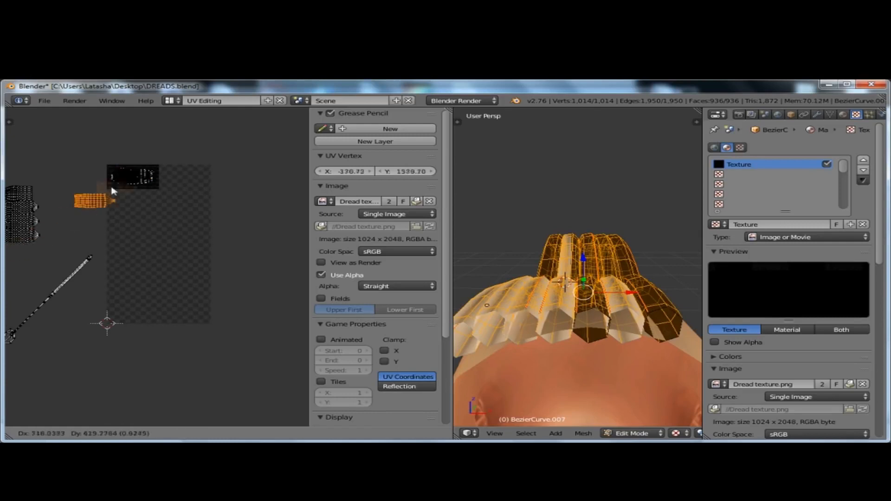
left_click(82, 199)
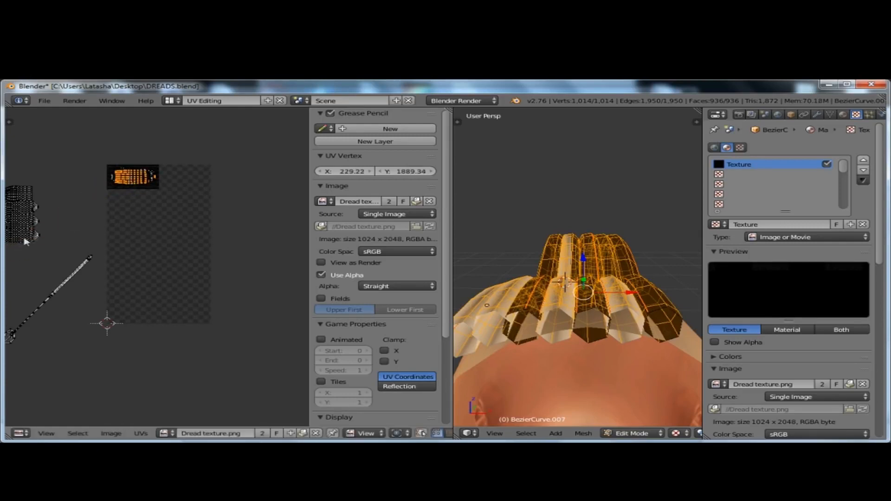
key("l")
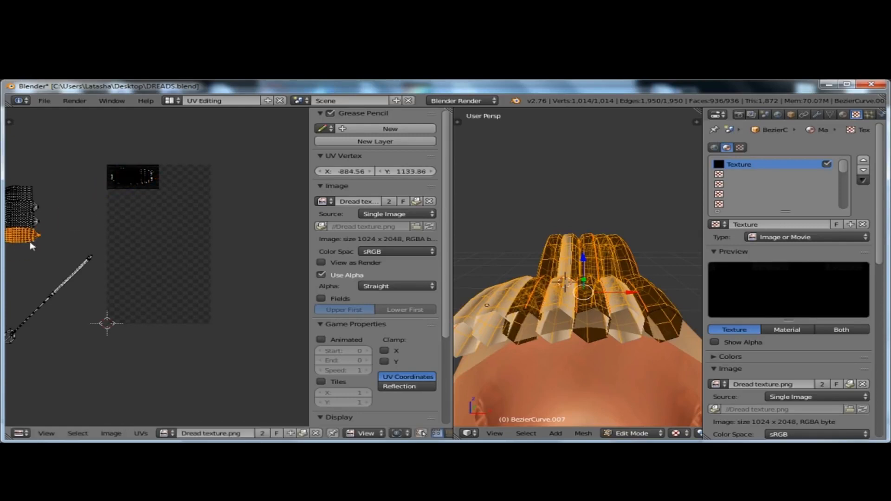
key("g")
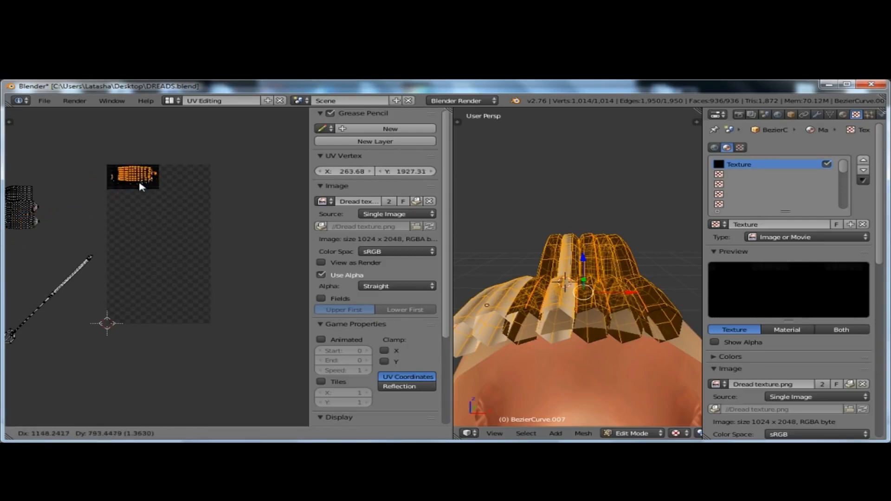
left_click(141, 185)
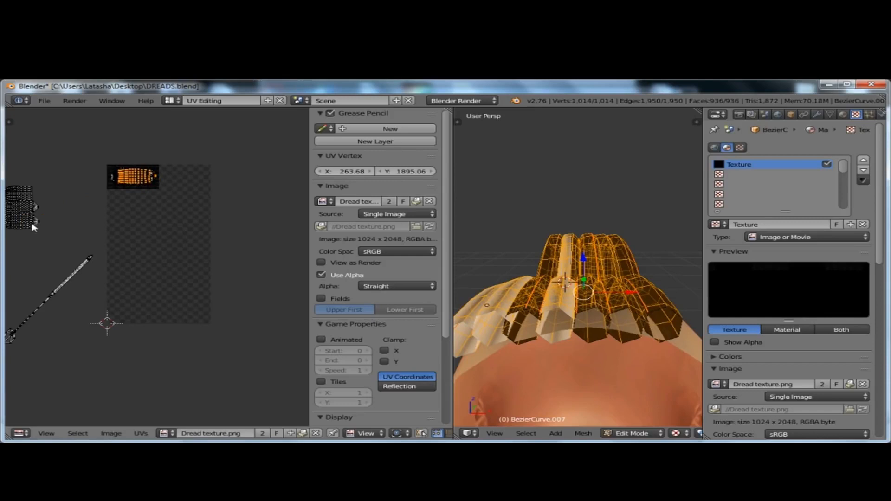
Move the next two dread islands up the far stack one by one onto the texture strip
key("l")
key("g")
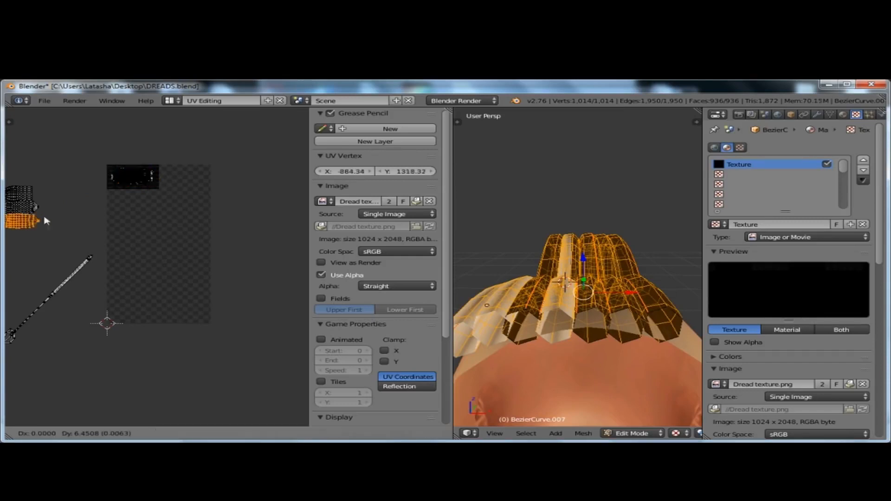
left_click(148, 181)
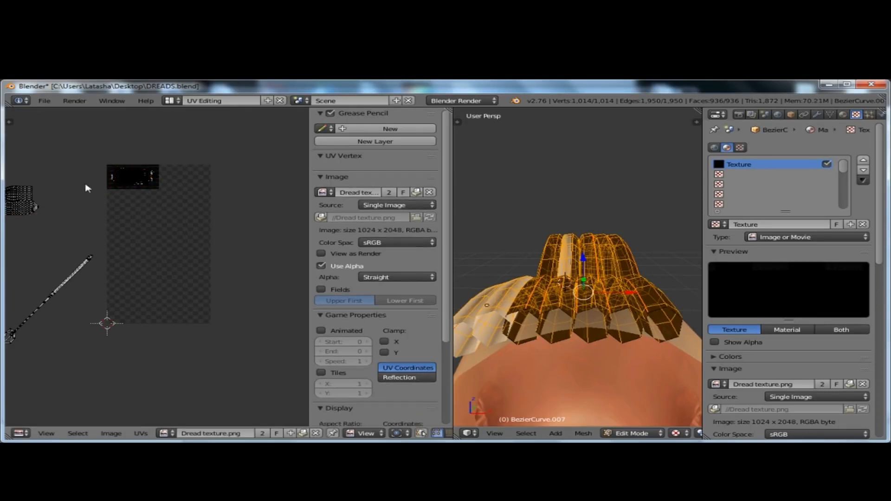
key("a")
key("a")
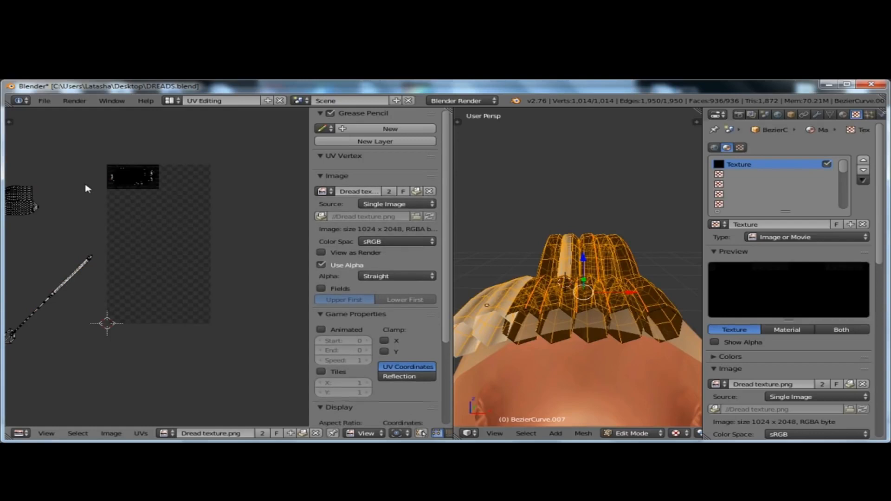
key("l")
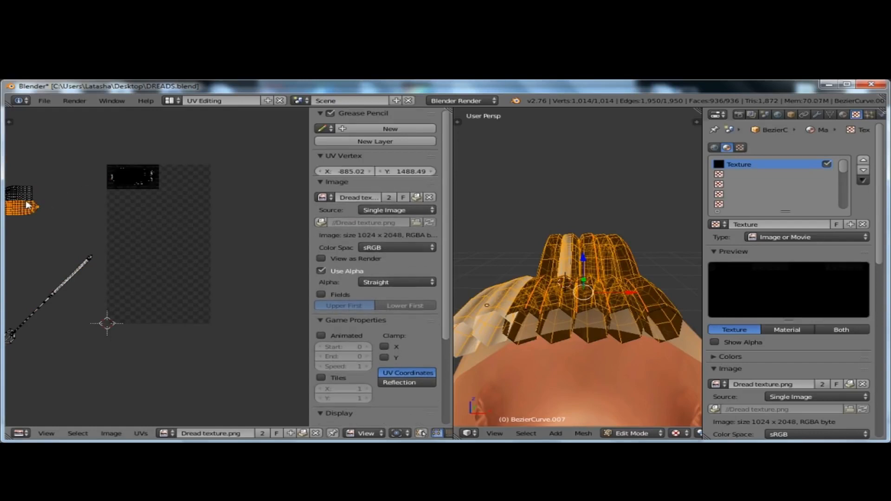
key("g")
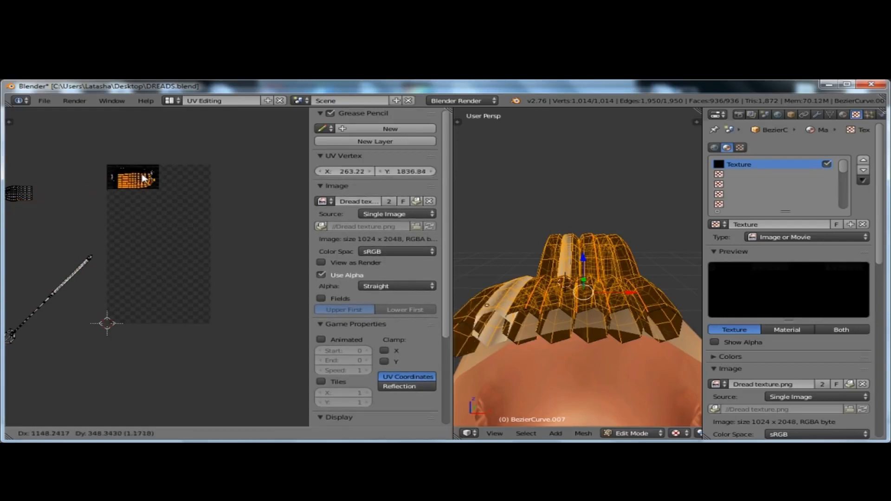
left_click(134, 196)
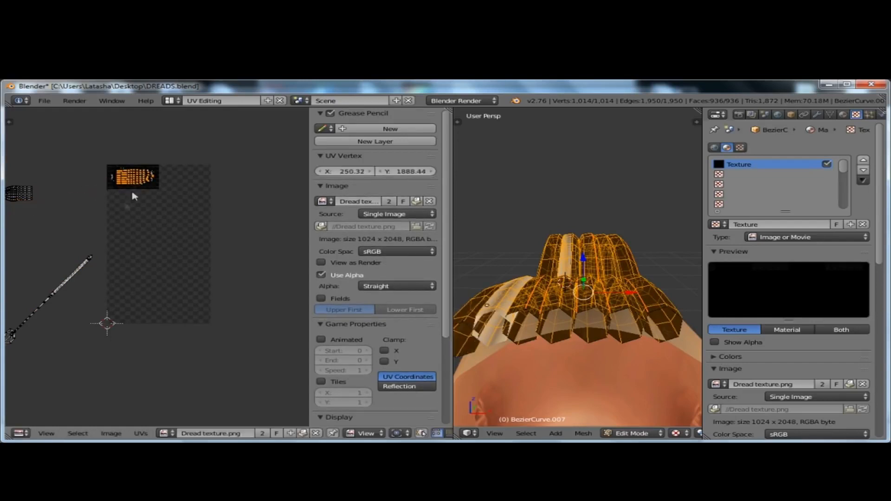
Place the last remaining island of the far stack over the others on the dread texture strip
right_click(28, 199)
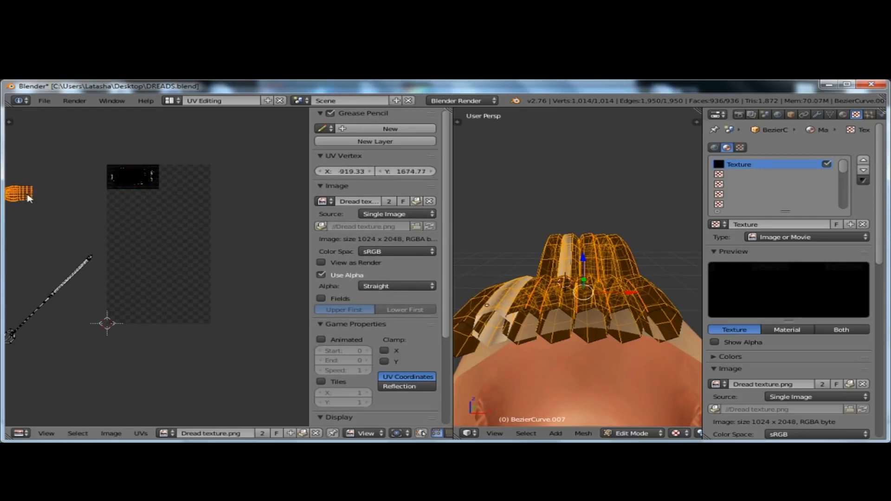
key("g")
left_click(140, 187)
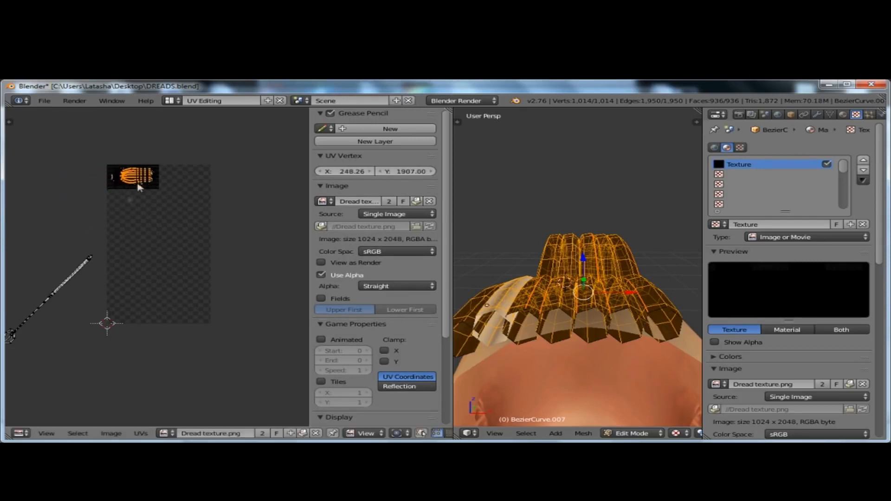
Box-select the entire leftover diagonal dread island outside the image and move it over the dread texture strip
right_click(49, 299)
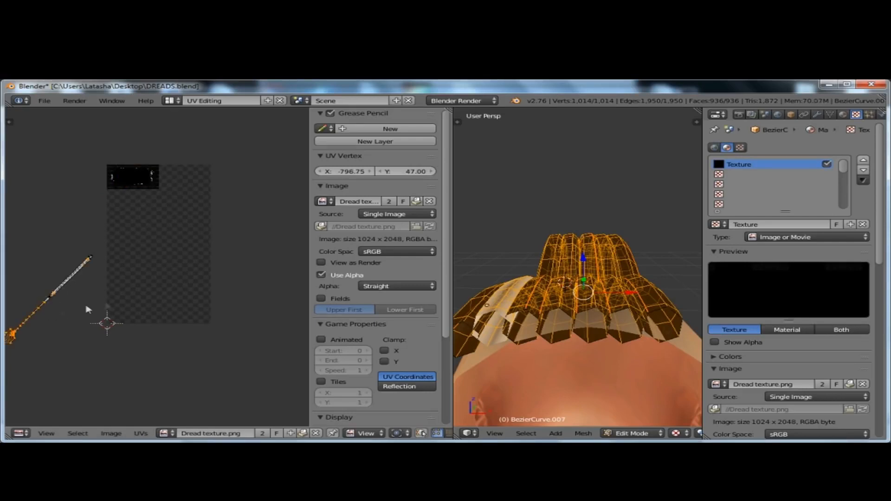
key("a")
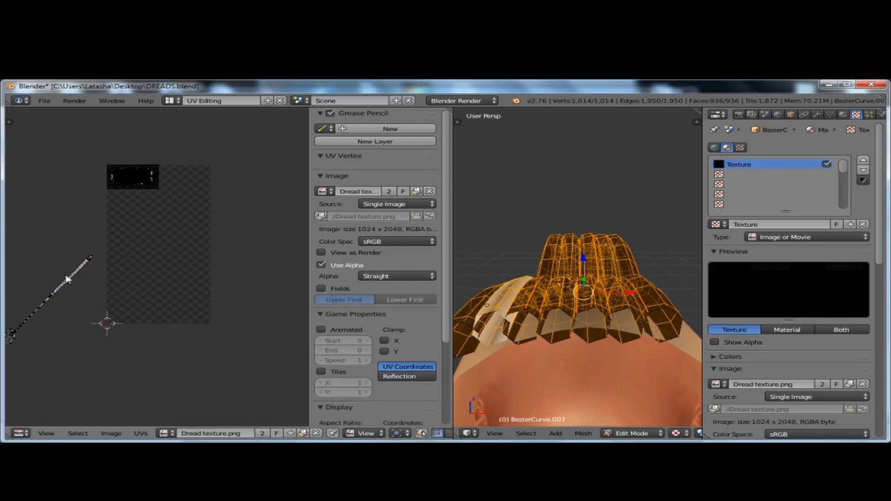
scroll(102, 282, "down", 2)
scroll(54, 301, "up", 3)
scroll(54, 300, "up", 2)
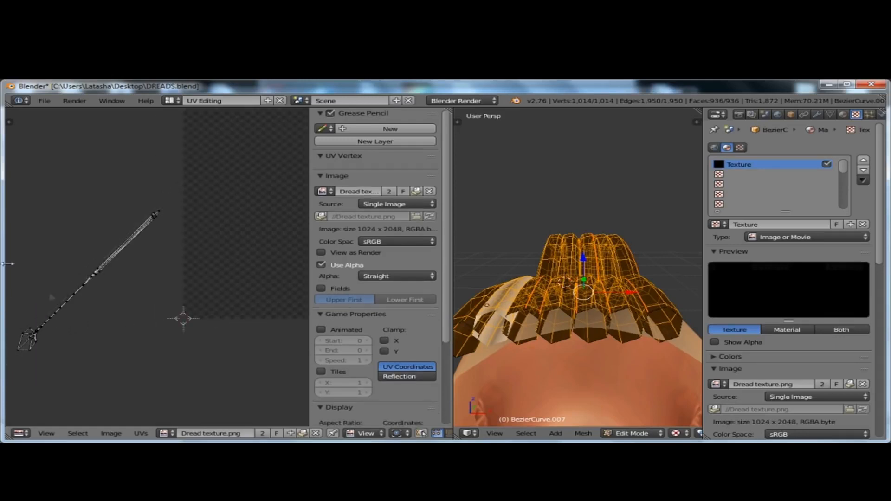
scroll(134, 284, "down", 2)
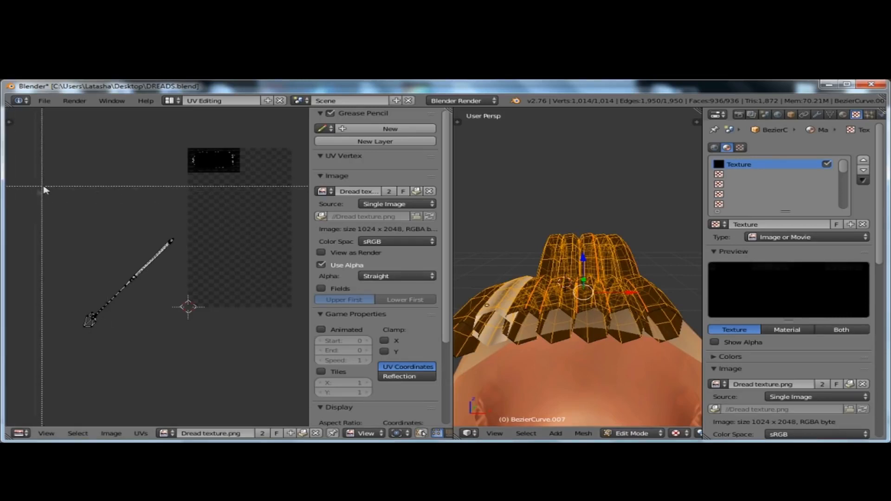
key("b")
left_click_drag(25, 199, 224, 386)
scroll(138, 277, "down", 1)
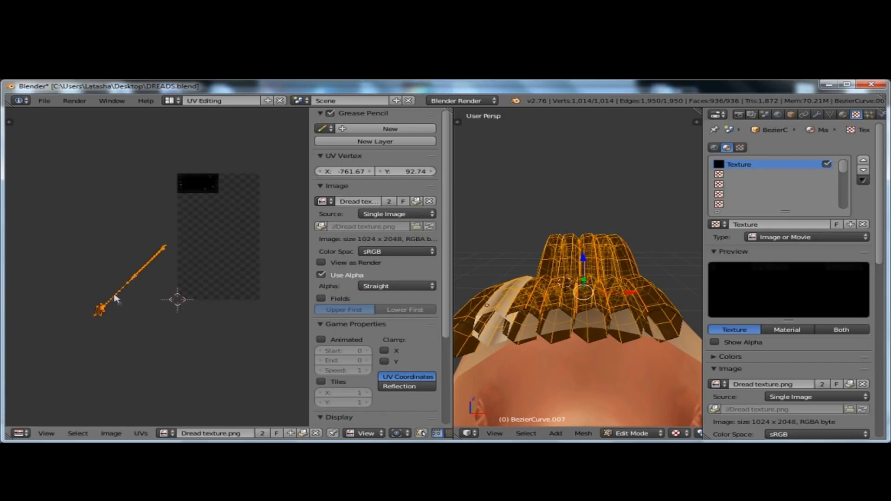
key("g")
left_click(198, 185)
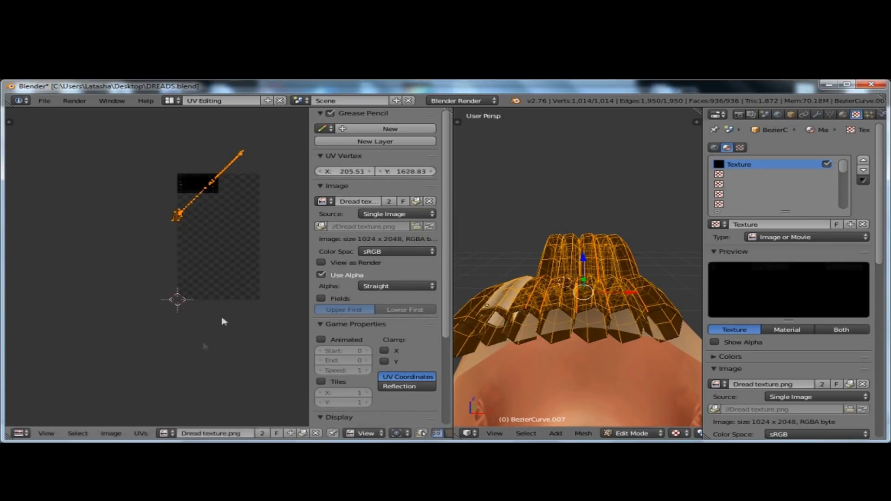
Scale the diagonal dread island down until it is small enough for the dread texture strip
key("s")
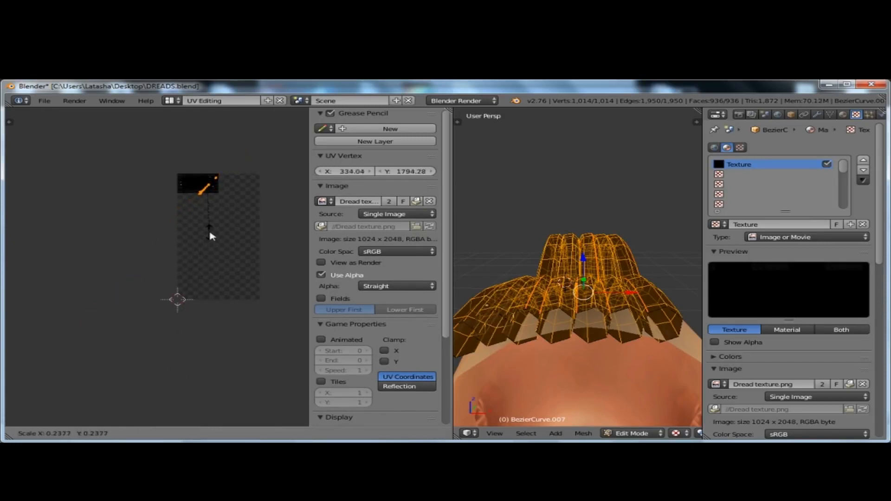
left_click(208, 222)
scroll(199, 175, "up", 3)
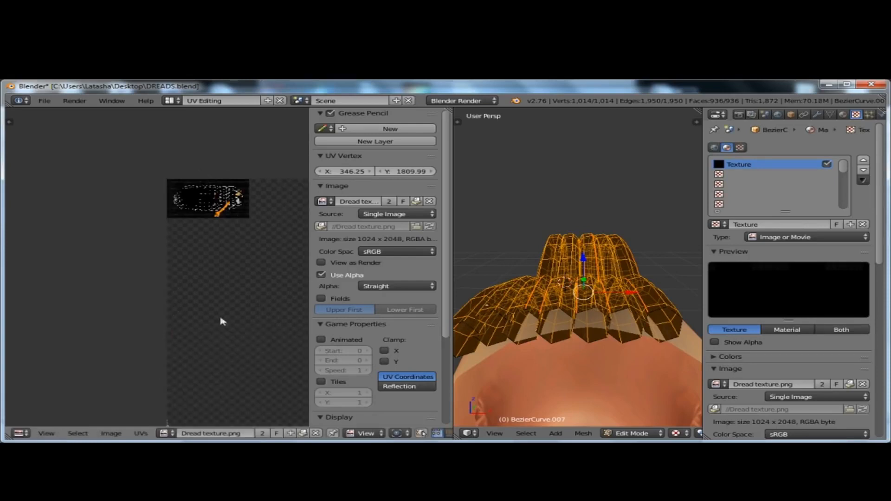
Place the shrunken island among the others on the strip and rotate it to lie horizontally
key("g")
left_click(194, 254)
key("r")
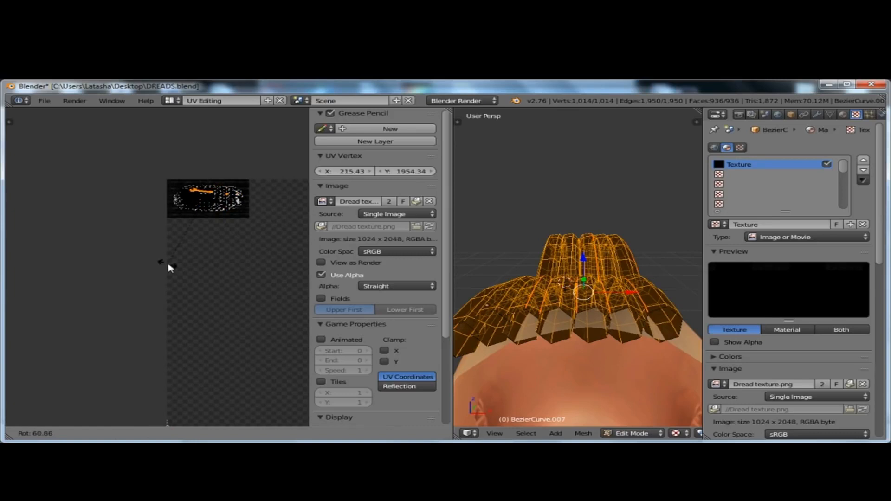
left_click(188, 270)
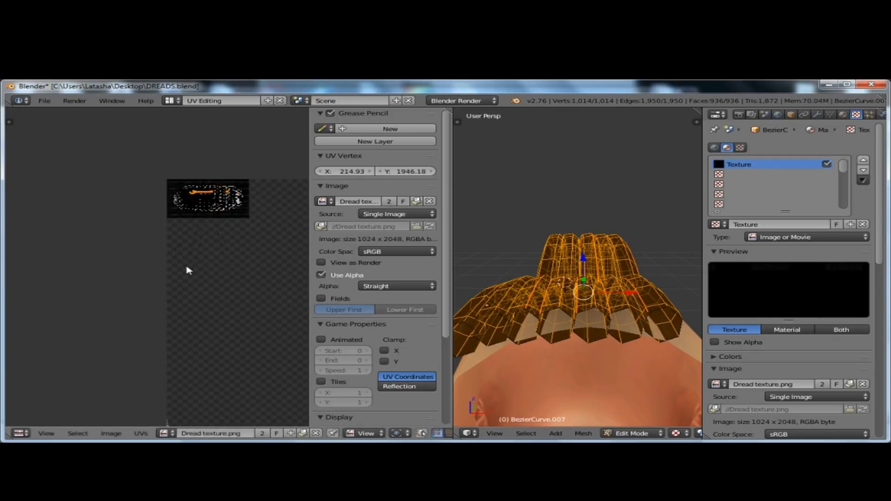
Select all the UV islands and scale them down slightly together within the dread texture strip
key("a")
key("a")
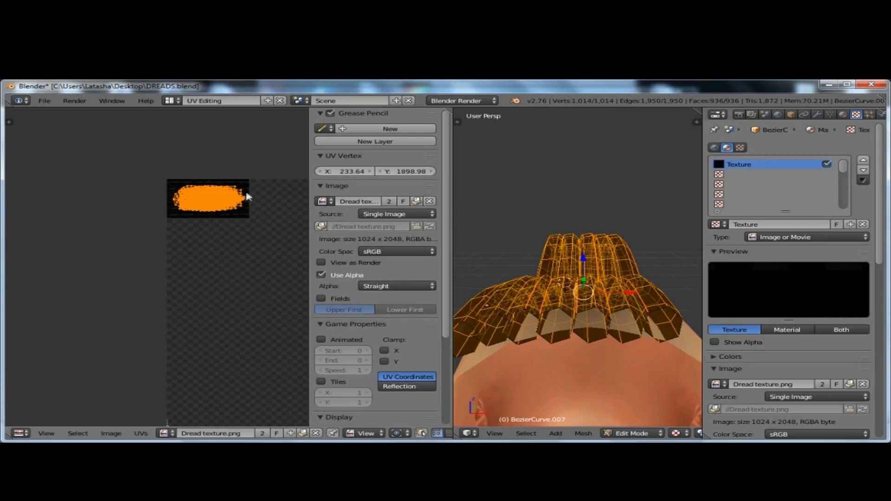
key("r")
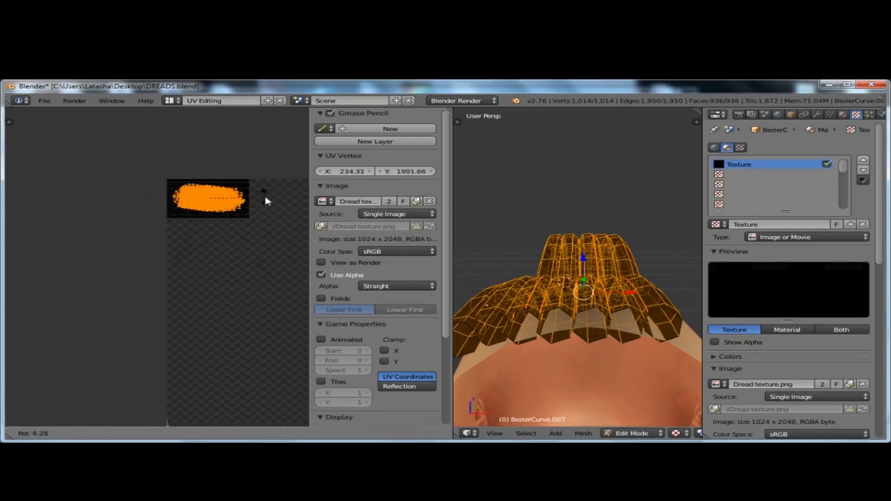
key("s")
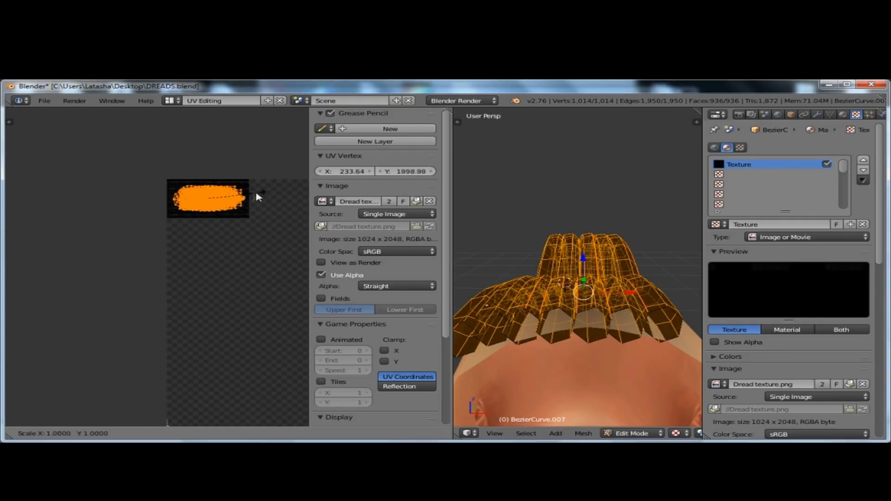
left_click(255, 196)
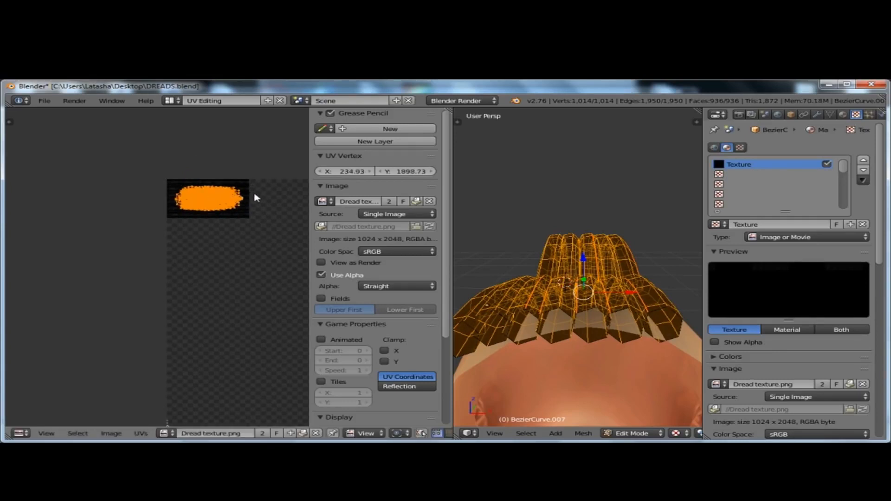
scroll(186, 316, "down", 3)
scroll(191, 298, "up", 3)
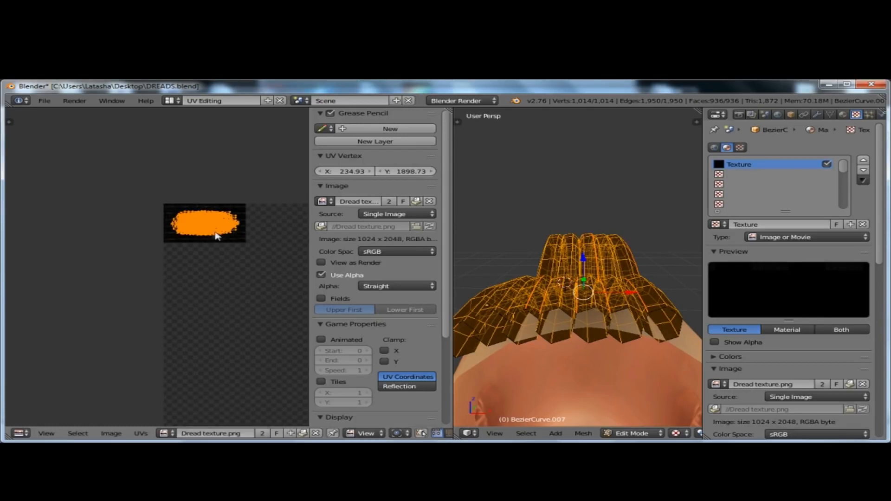
Reposition all the islands together within the dread texture strip and fine-tune their scale along the Y axis
key("g")
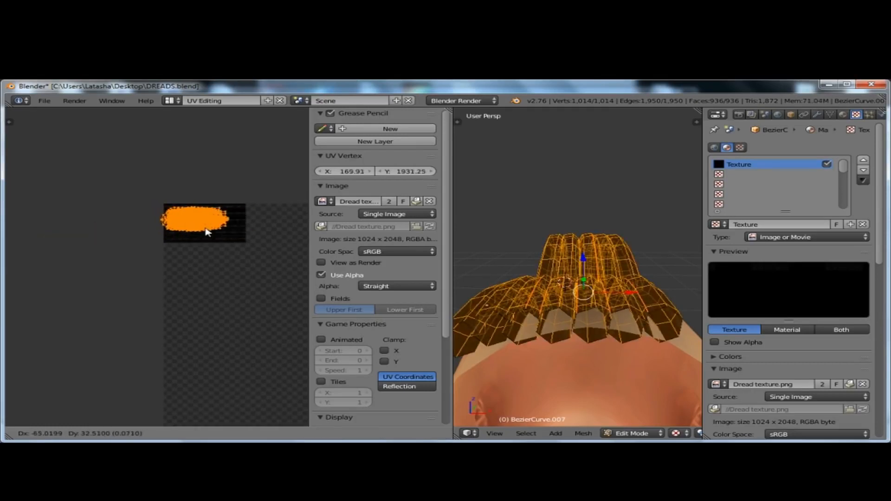
left_click(220, 235)
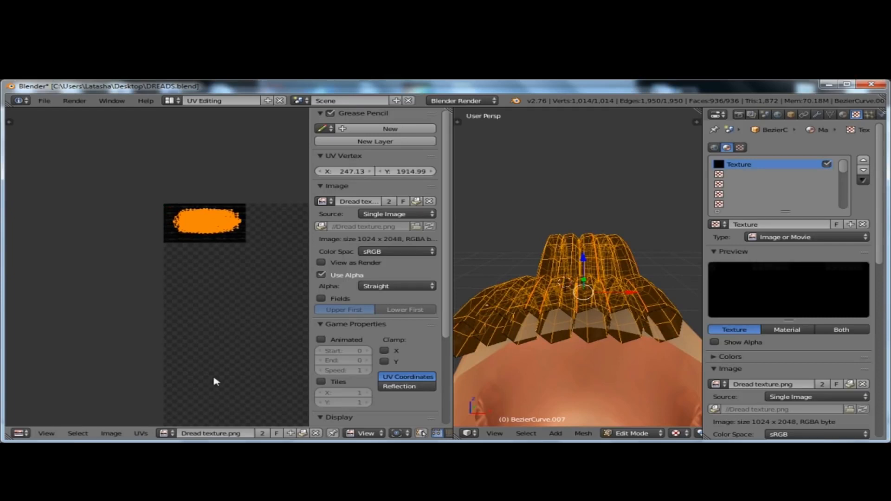
key("s")
key("y")
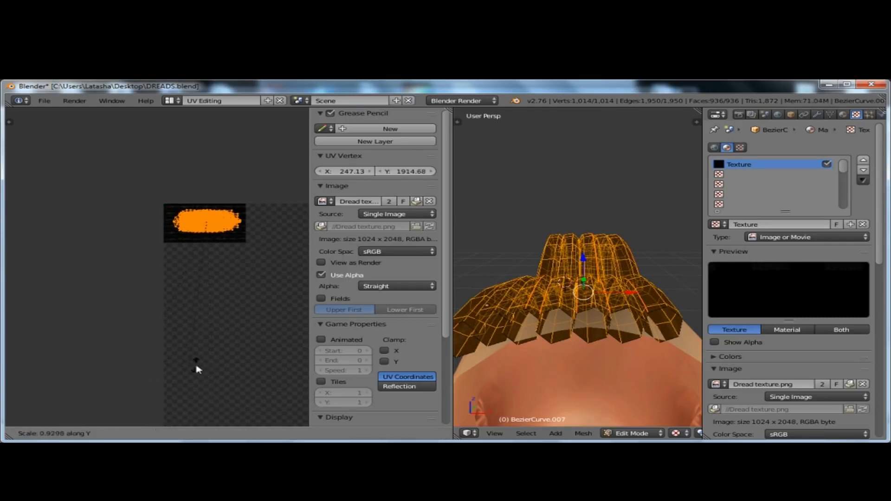
left_click(285, 362)
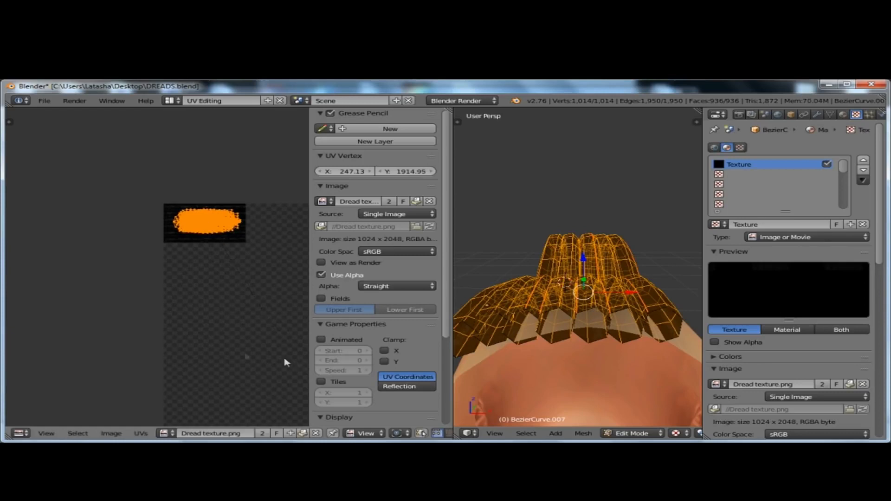
scroll(195, 267, "down", 2)
scroll(130, 413, "up", 3)
scroll(42, 254, "down", 3)
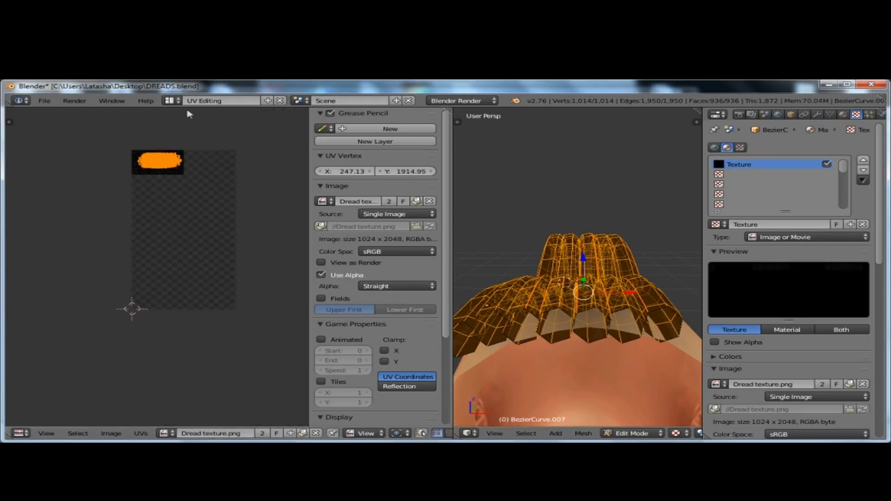
Switch the screen layout from UV Editing to Game Logic and frame the hair on the head
left_click(174, 101)
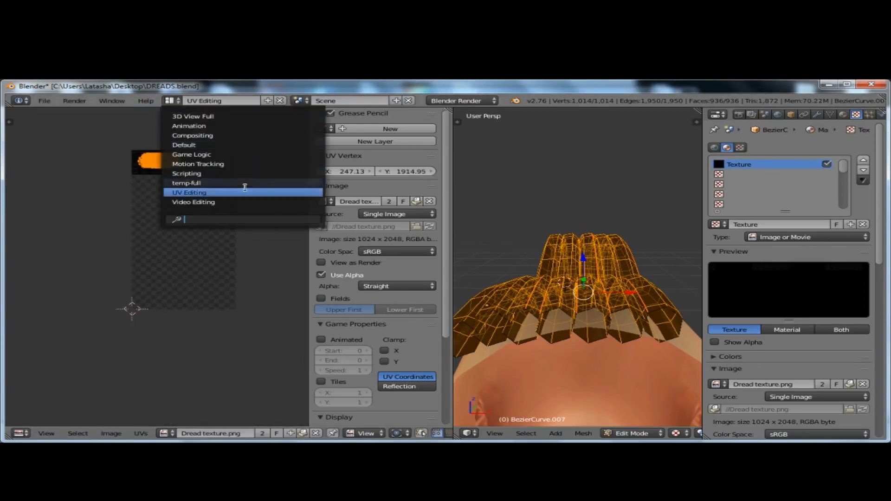
left_click(255, 154)
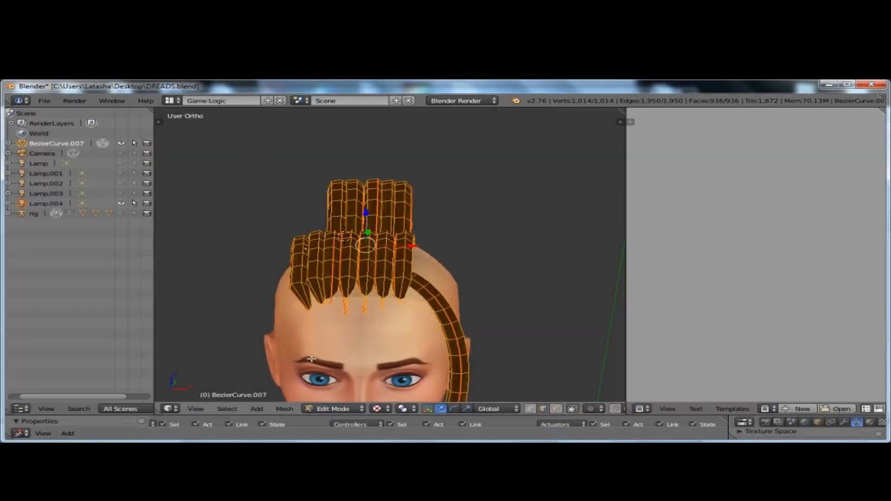
scroll(312, 360, "up", 3)
scroll(326, 385, "down", 2)
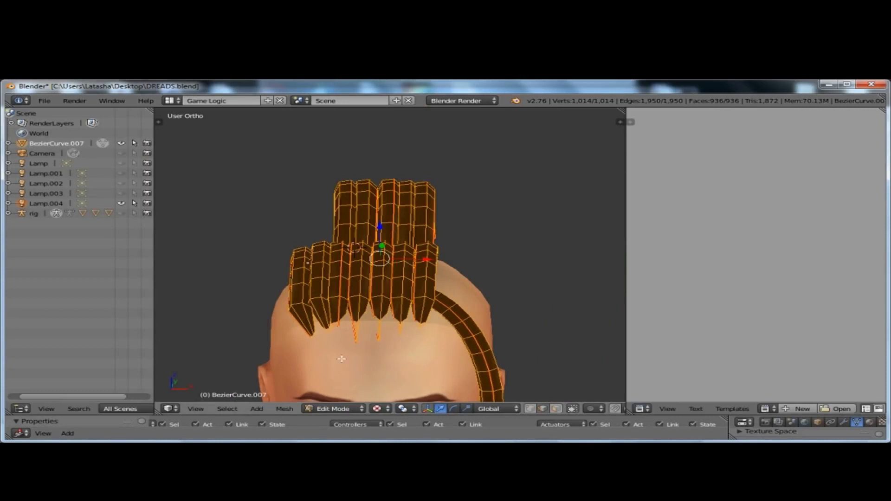
Return the dreads to Object Mode and deselect everything in the scene
key("Tab")
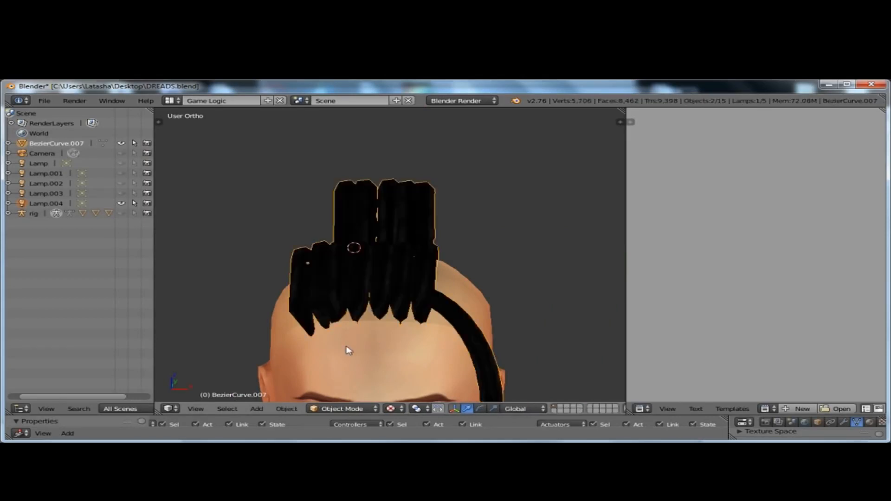
left_click(330, 411)
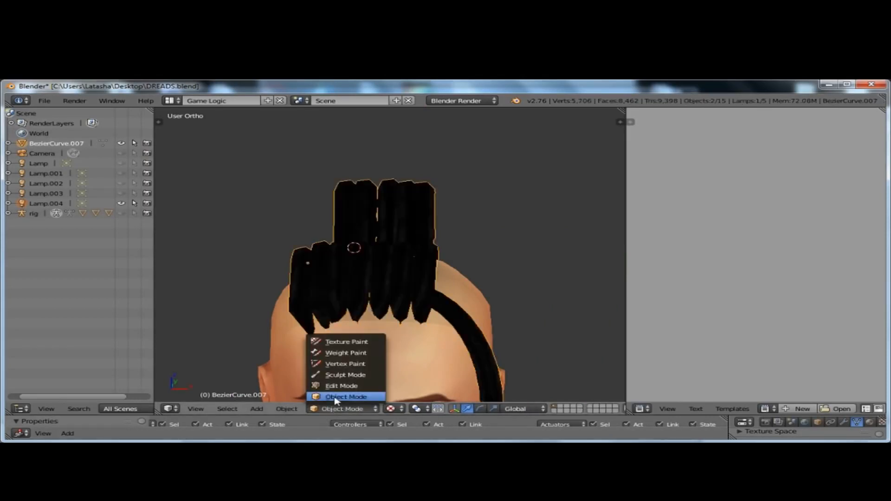
left_click(336, 397)
middle_click_drag(254, 296, 284, 307)
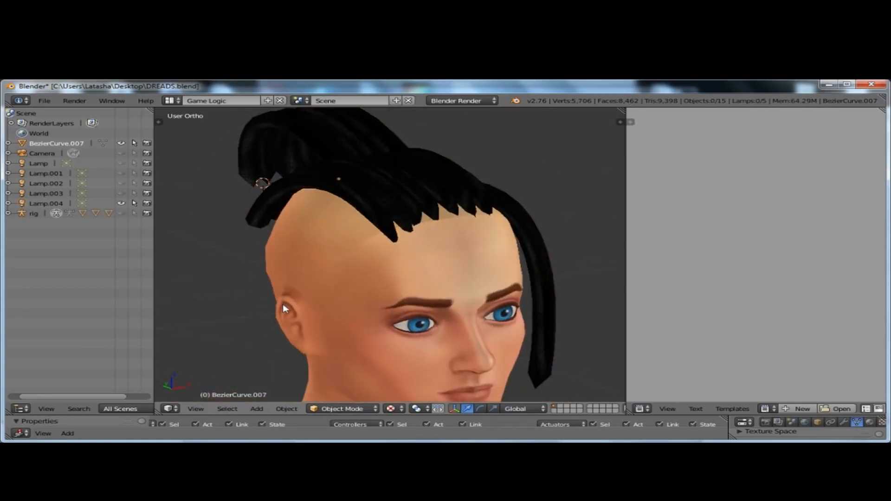
key("a")
Examine the textured dreads on the character from the front, the sides and several distances
scroll(325, 315, "down", 3)
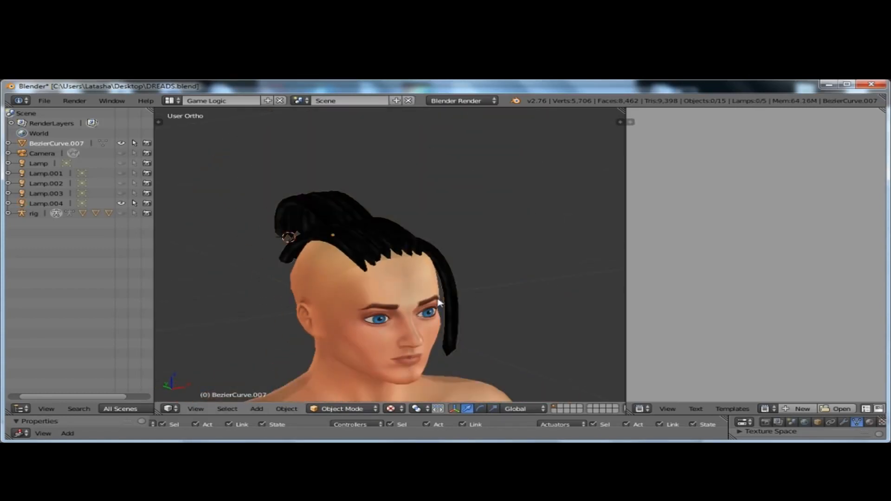
middle_click_drag(432, 307, 395, 260)
scroll(394, 255, "up", 5)
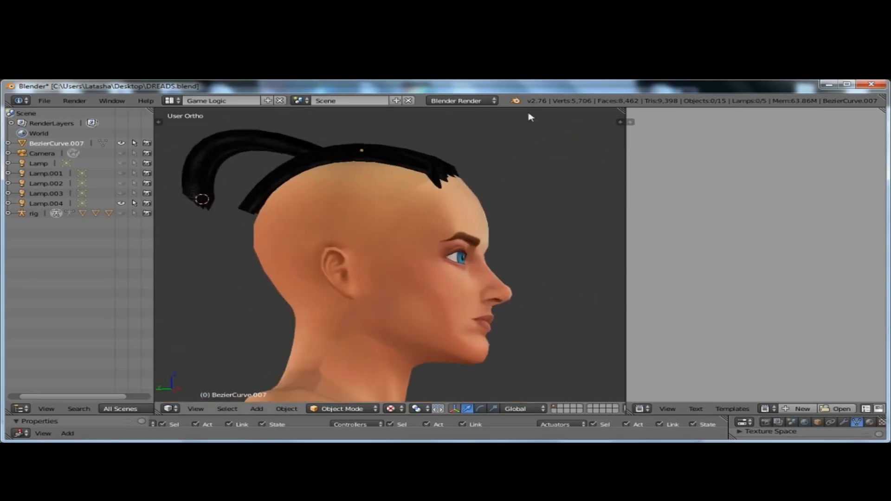
scroll(496, 188, "down", 2)
middle_click_drag(502, 223, 384, 235)
scroll(384, 235, "down", 2)
middle_click_drag(454, 234, 541, 274)
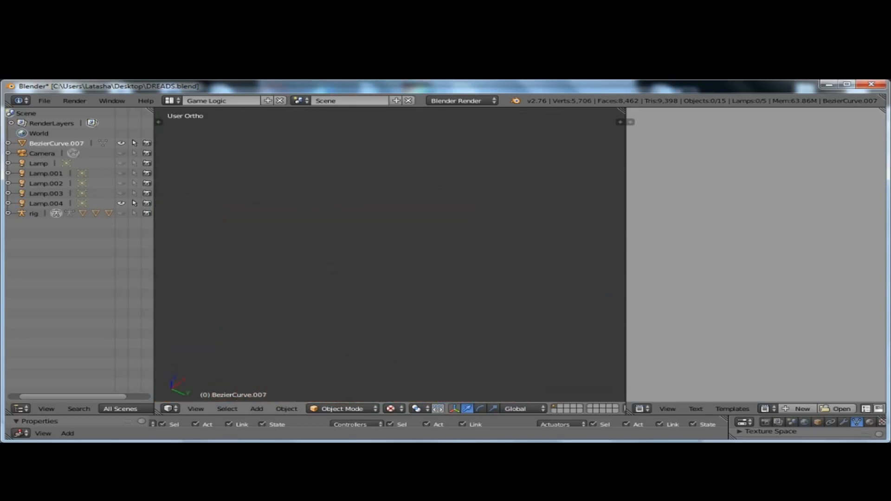
middle_click_drag(368, 228, 381, 301)
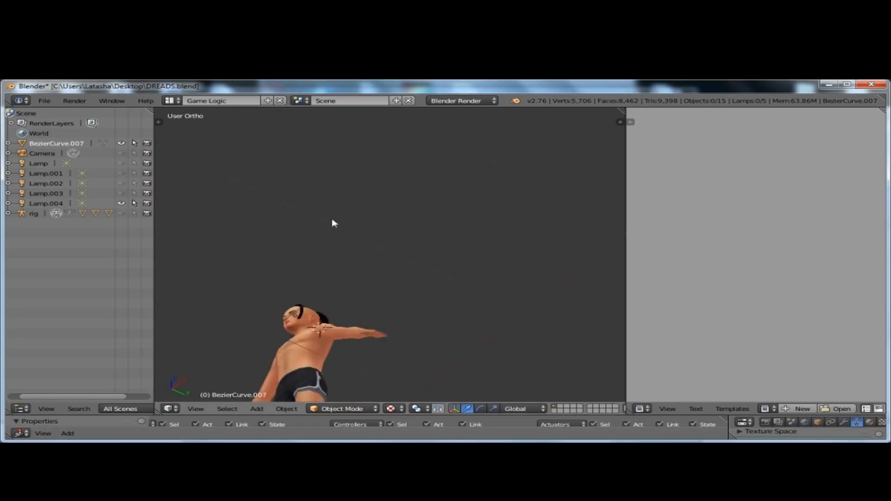
scroll(298, 301, "up", 4)
middle_click_drag(299, 371, 331, 160)
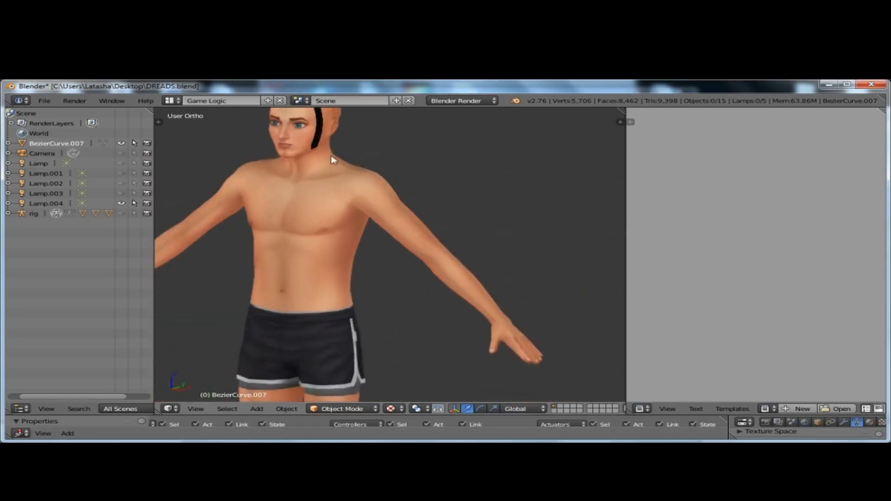
scroll(331, 160, "down", 3)
scroll(330, 135, "up", 8)
middle_click_drag(320, 198, 363, 195)
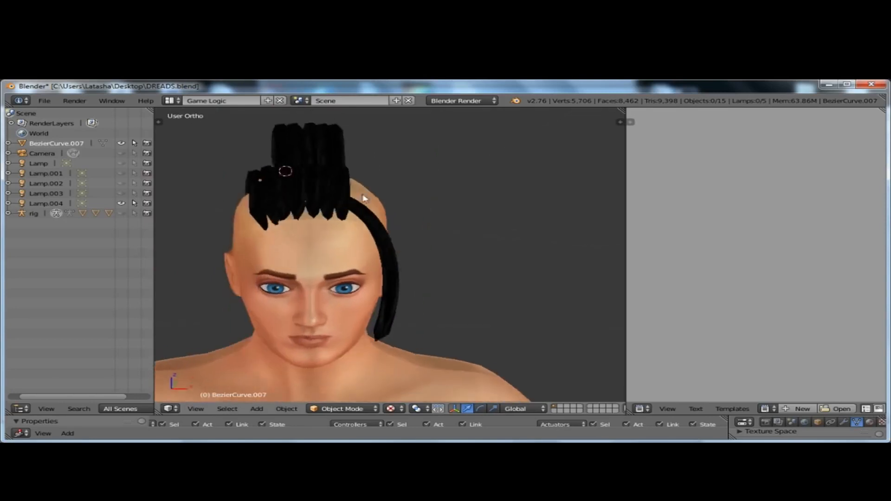
scroll(344, 186, "down", 1)
scroll(315, 155, "up", 2)
scroll(263, 220, "down", 1)
scroll(283, 207, "up", 1)
scroll(295, 198, "down", 2)
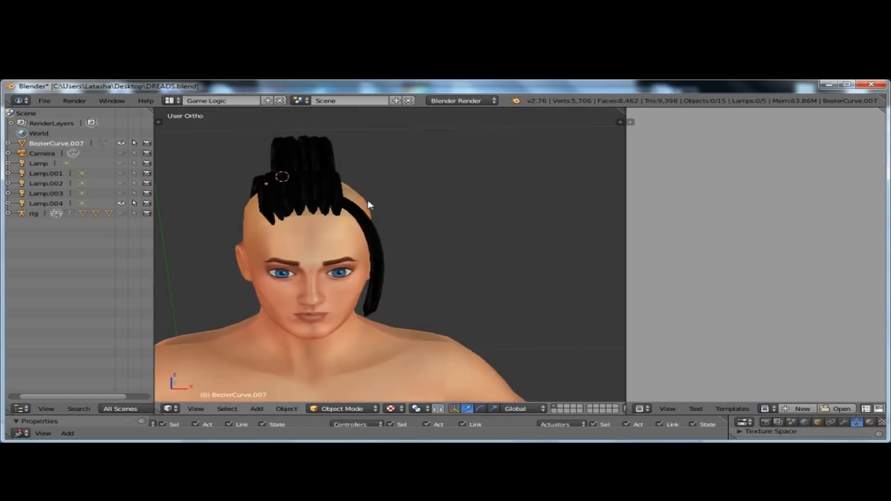
scroll(382, 204, "down", 2)
scroll(350, 177, "up", 5)
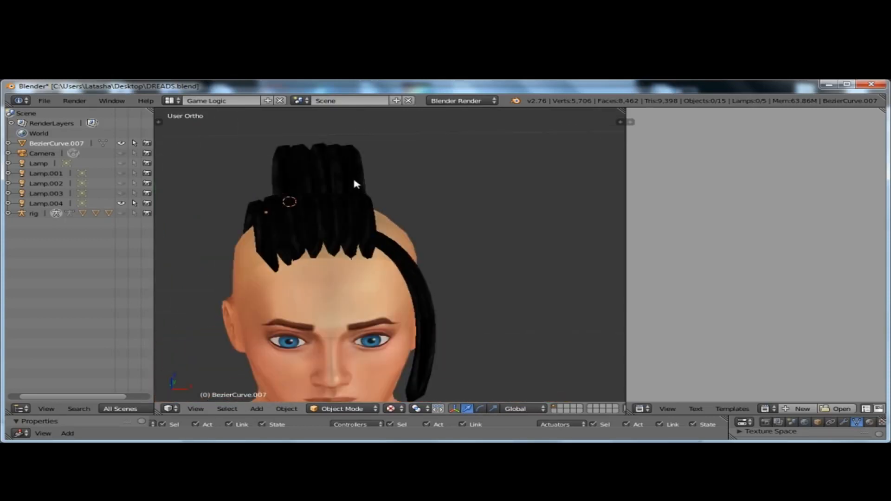
scroll(461, 183, "up", 2)
scroll(461, 188, "down", 3)
middle_click_drag(459, 191, 285, 206)
scroll(344, 221, "down", 3)
middle_click_drag(344, 221, 317, 227)
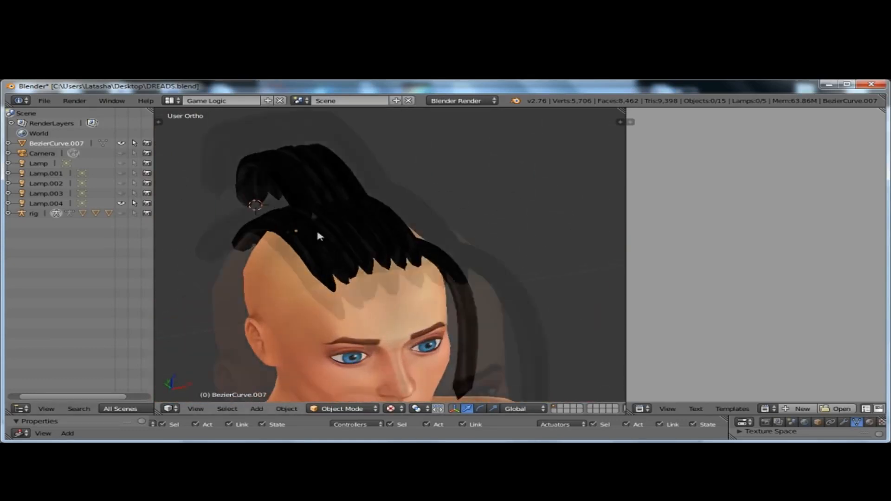
Inspect the dreads on top of the head up close and from farther away, with and without the selection outline
scroll(392, 277, "up", 3)
middle_click_drag(392, 277, 454, 286)
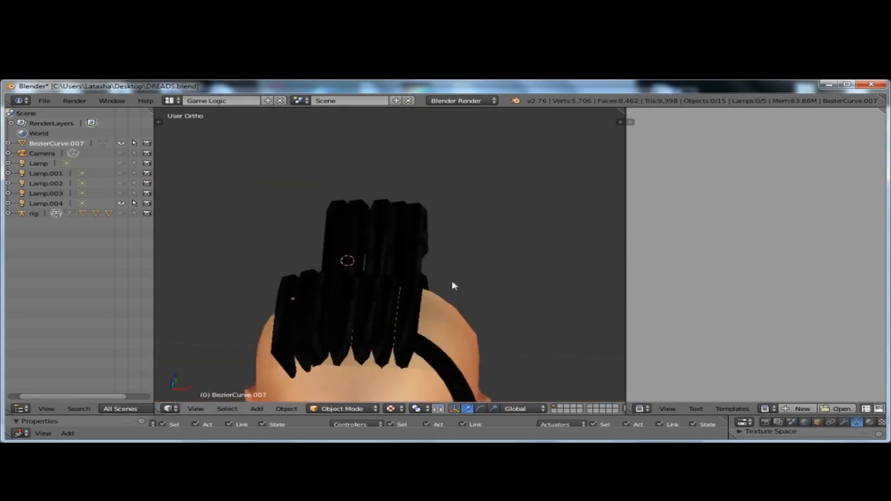
scroll(488, 177, "down", 4)
scroll(413, 237, "up", 3)
scroll(415, 199, "down", 3)
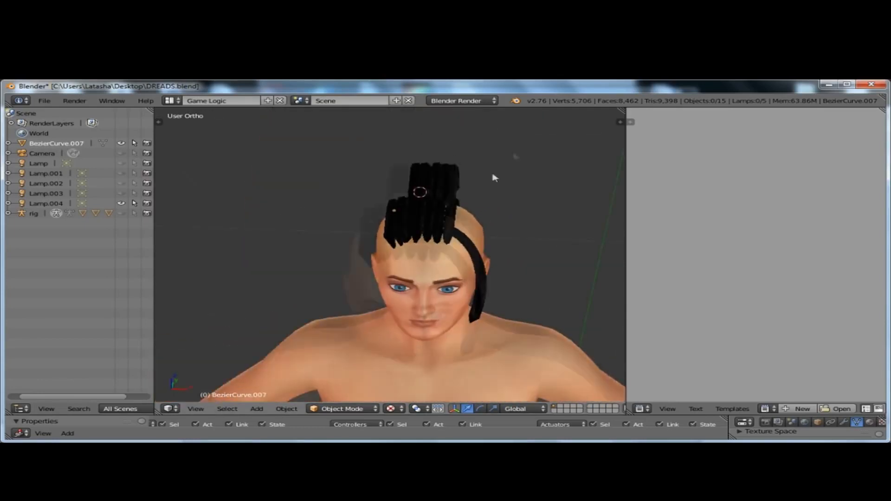
scroll(493, 163, "up", 3)
mouse_move(447, 238)
middle_mouse_down()
mouse_move(408, 218)
mouse_move(398, 229)
mouse_move(460, 242)
middle_mouse_up()
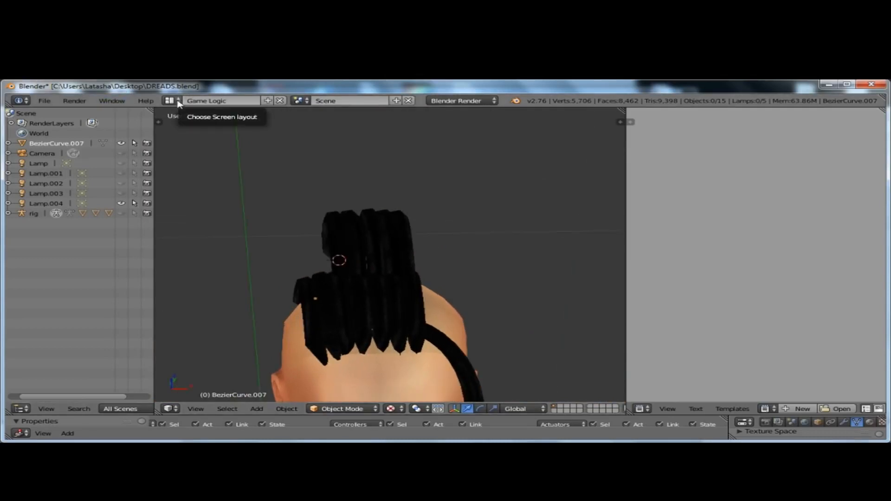
right_click(418, 309)
middle_click_drag(428, 240, 562, 291)
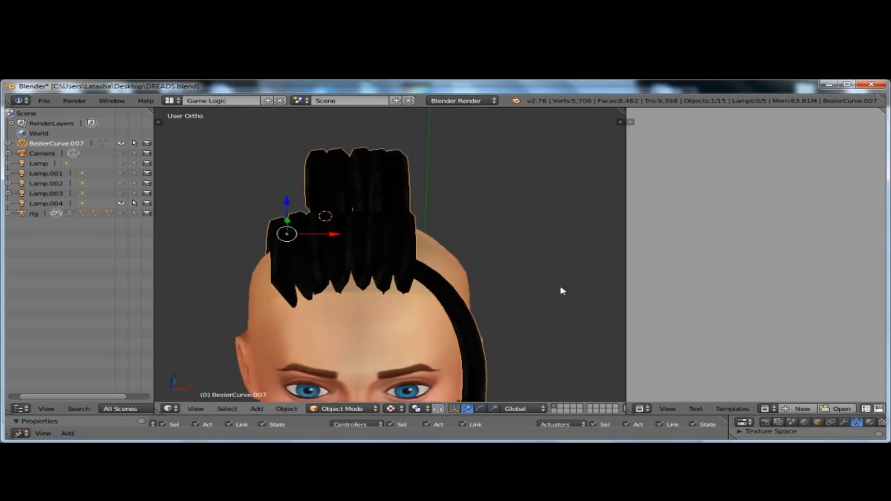
scroll(467, 262, "down", 4)
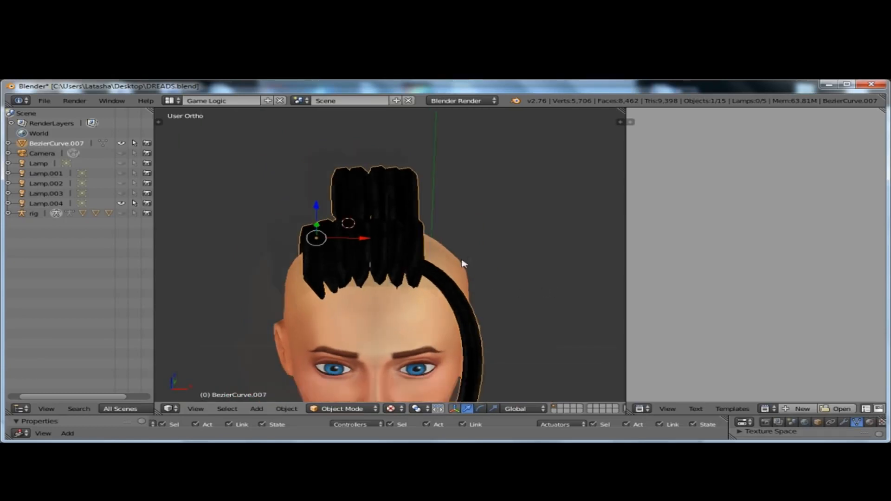
scroll(420, 265, "up", 4)
scroll(443, 258, "up", 1)
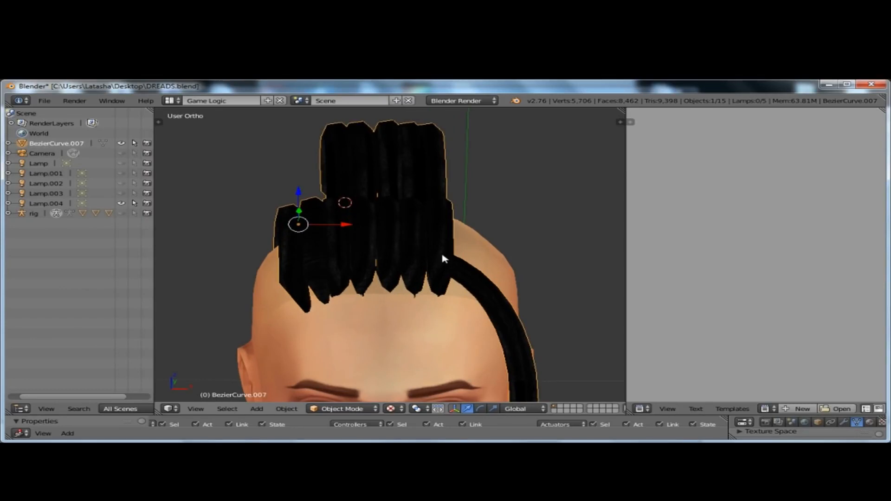
key("a")
key("a")
scroll(442, 254, "down", 4)
scroll(516, 317, "up", 1)
mouse_move(517, 317)
middle_mouse_down()
mouse_move(424, 296)
mouse_move(590, 338)
mouse_move(583, 302)
mouse_move(521, 318)
middle_mouse_up()
scroll(444, 179, "up", 2)
key("a")
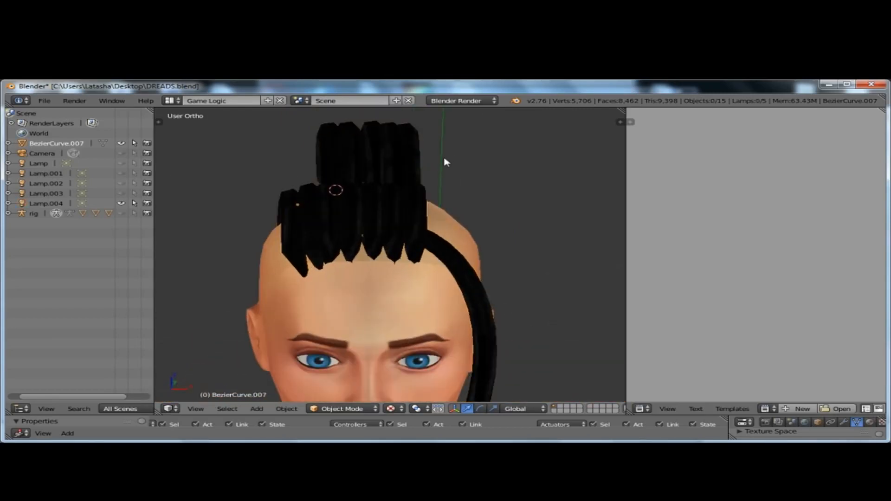
scroll(446, 176, "down", 2)
scroll(428, 187, "up", 1)
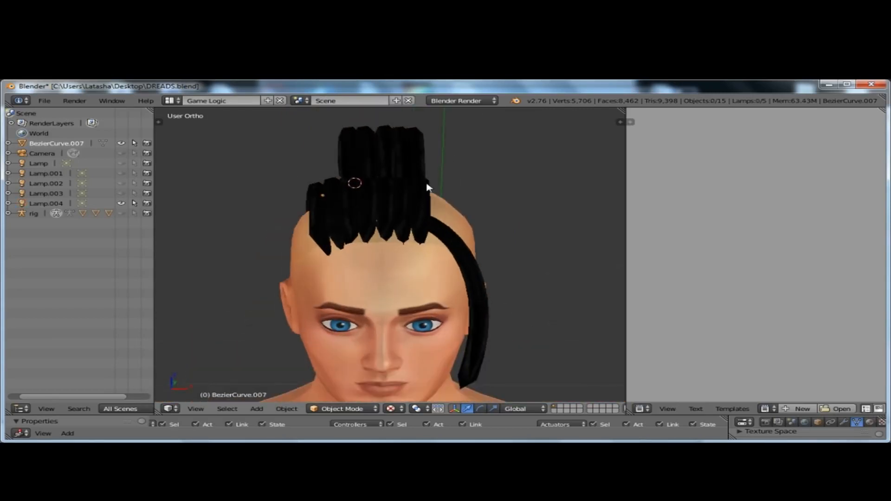
scroll(429, 188, "up", 2)
scroll(507, 262, "down", 3)
Select the dreads mesh, change the screen layout from Game Logic to Default and frame the head from above
right_click(455, 240)
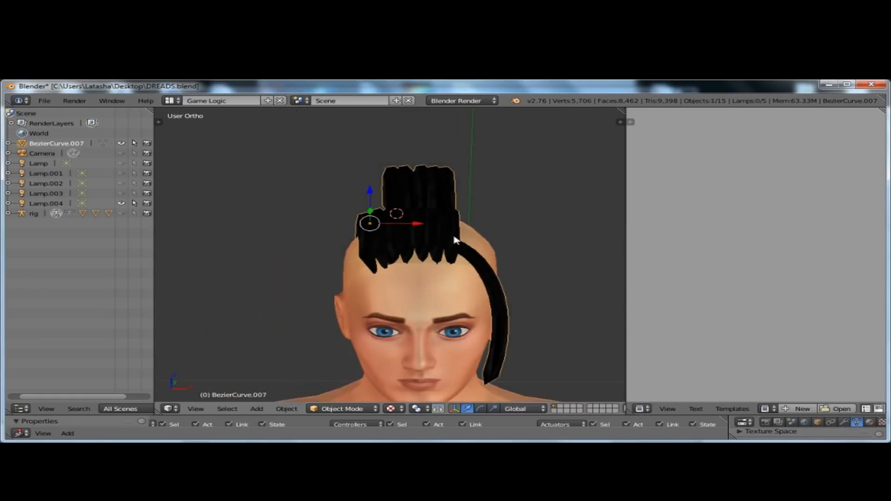
left_click(170, 100)
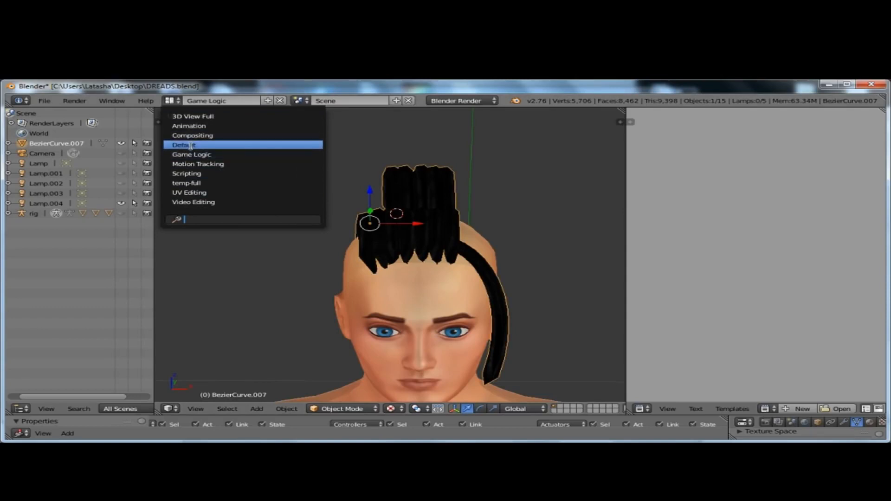
left_click(190, 146)
scroll(442, 210, "up", 5)
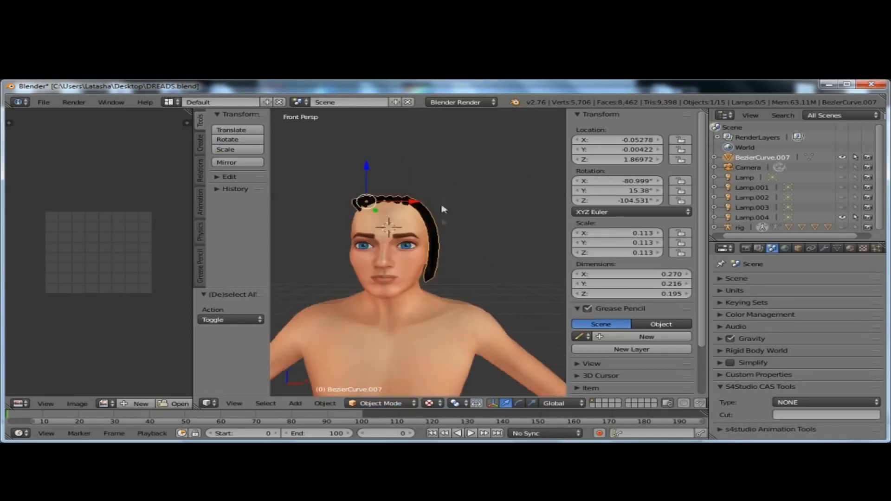
middle_click_drag(442, 209, 394, 235)
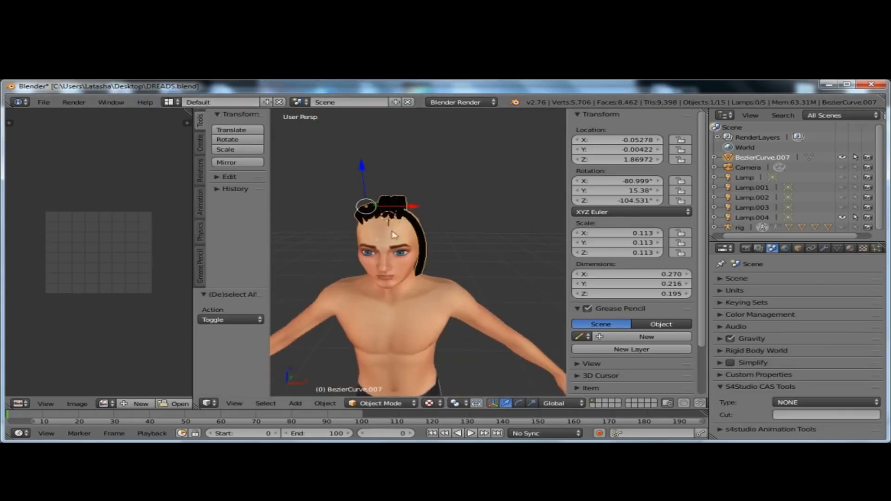
scroll(393, 234, "up", 4)
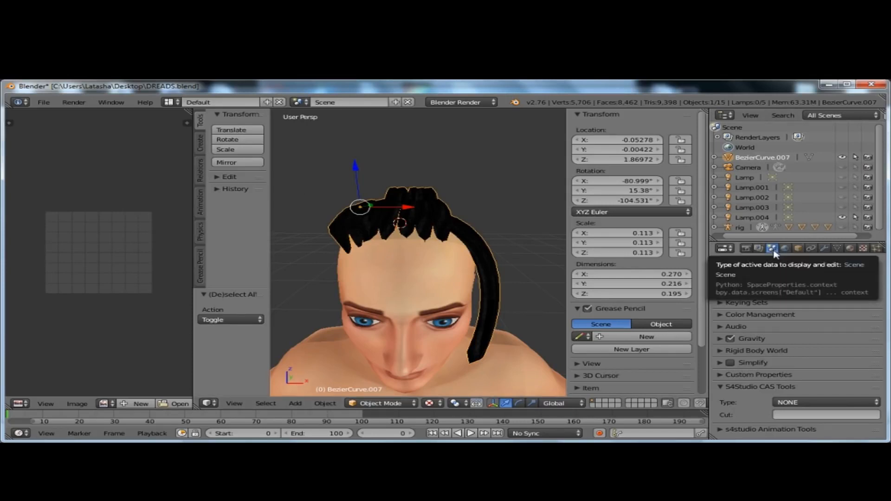
middle_click_drag(294, 306, 359, 287)
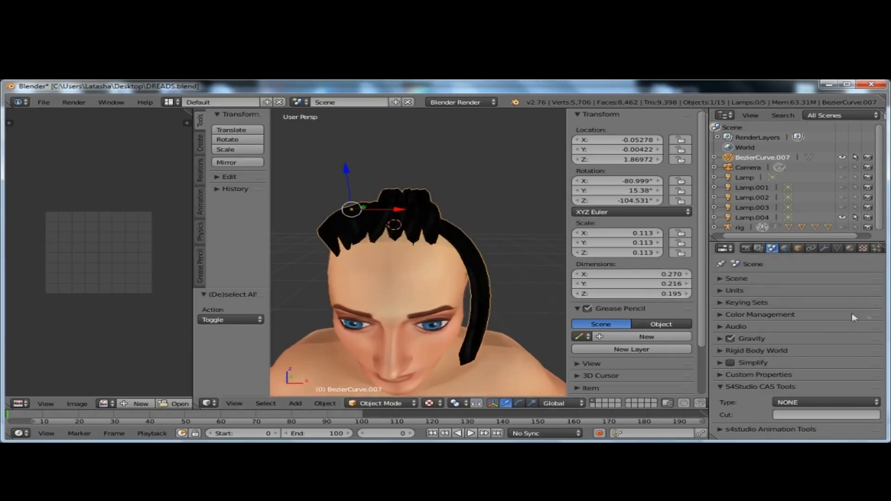
In the S4Studio CAS Tools settings, set the dreads' type to GEOM and the cut number to 0000
left_click(723, 388)
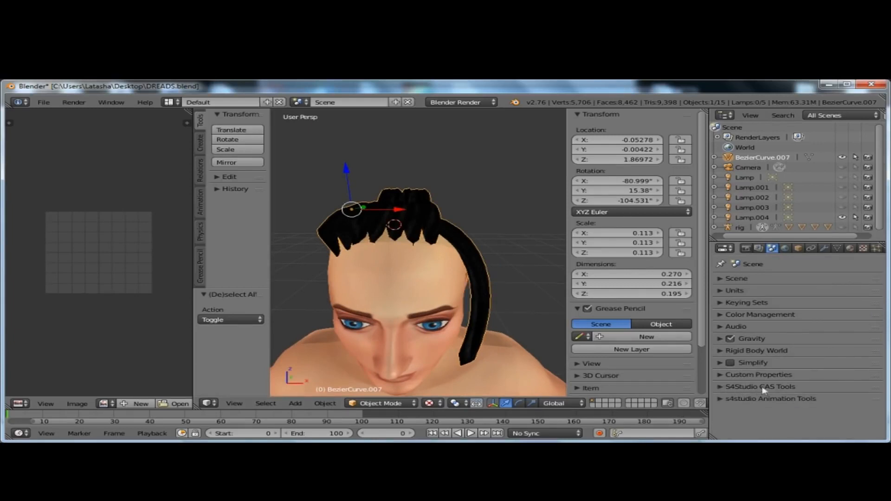
left_click(810, 387)
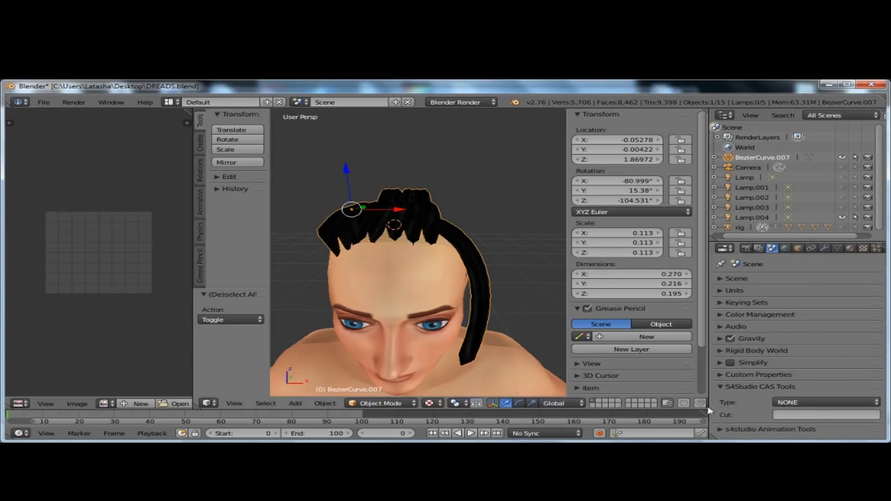
left_click(802, 408)
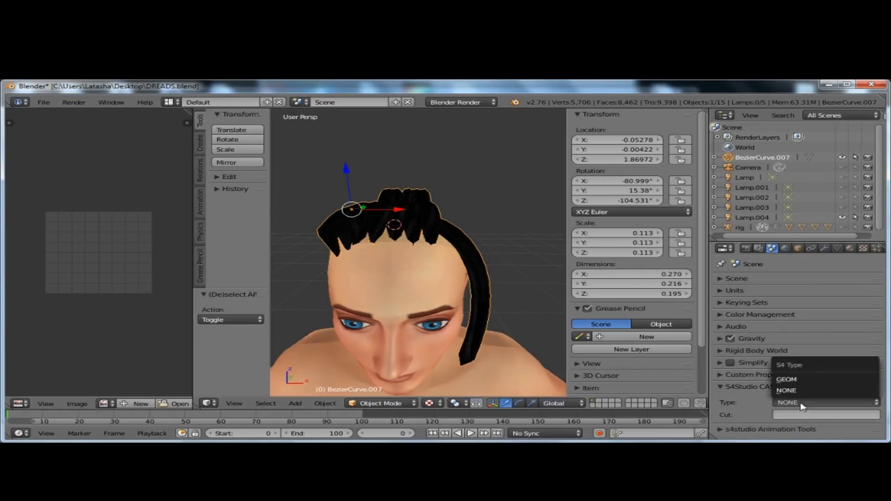
left_click(808, 380)
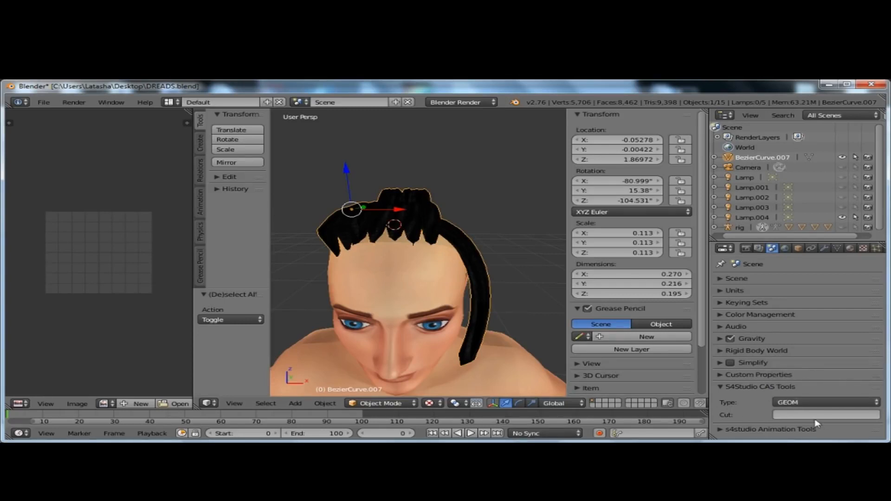
left_click(811, 416)
left_click(809, 403)
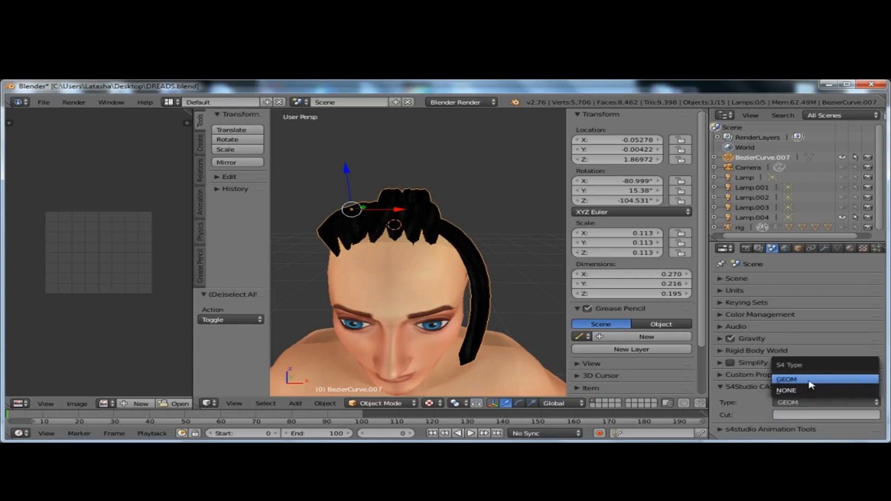
left_click(810, 383)
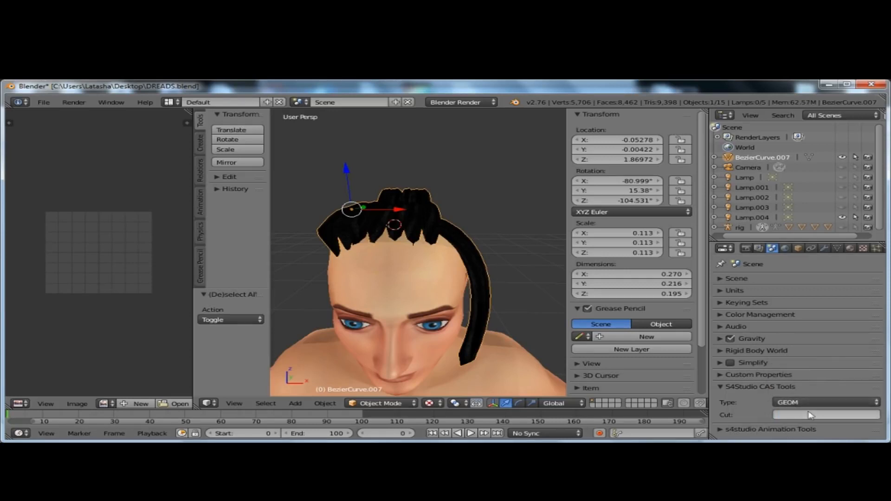
left_click(794, 415)
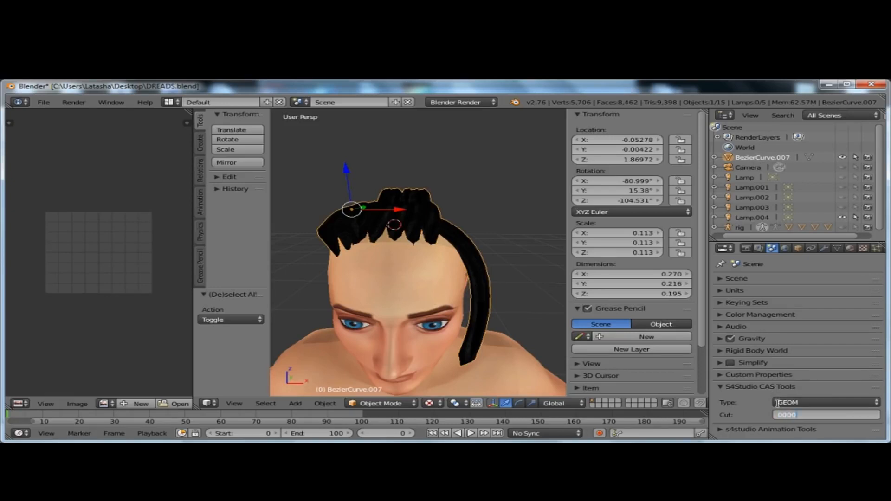
key("Return")
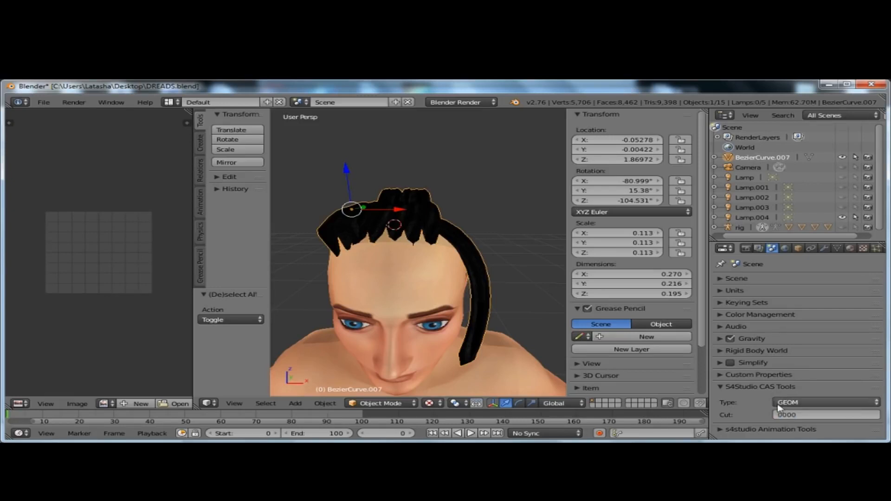
Save the scene with Save As over the existing DREADS.blend file on the desktop
scroll(446, 219, "down", 4)
mouse_move(425, 254)
middle_mouse_down()
mouse_move(533, 259)
mouse_move(488, 199)
mouse_move(441, 237)
mouse_move(530, 213)
mouse_move(290, 375)
mouse_move(315, 255)
mouse_move(292, 372)
mouse_move(426, 257)
middle_mouse_up()
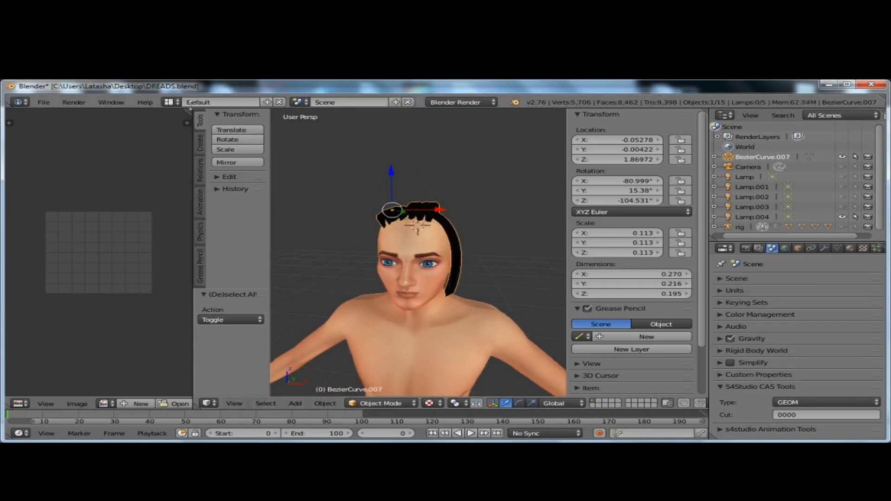
left_click(44, 102)
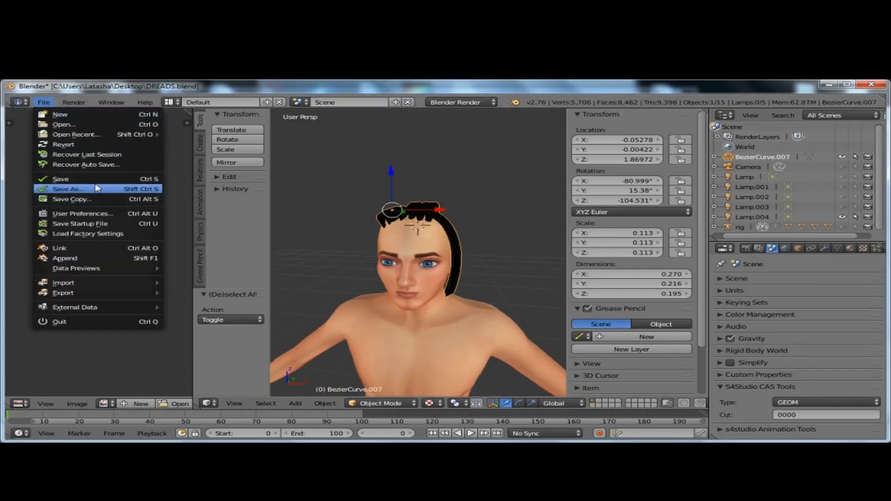
left_click(65, 185)
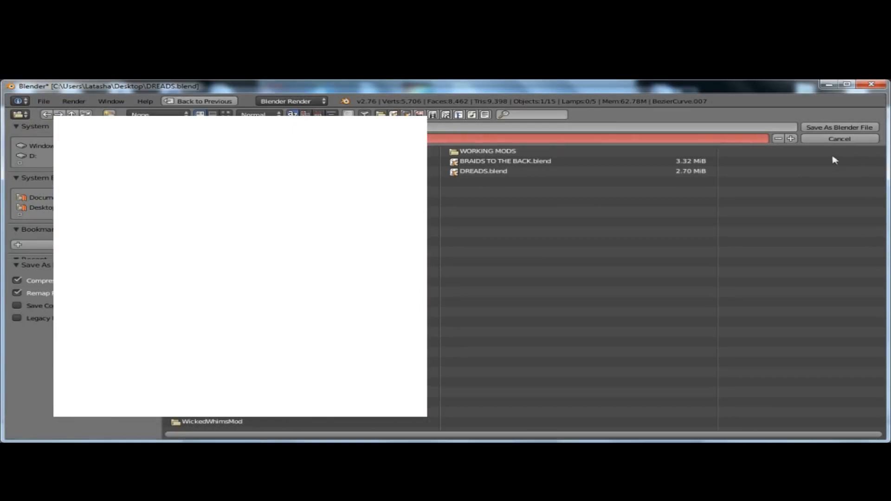
left_click(859, 130)
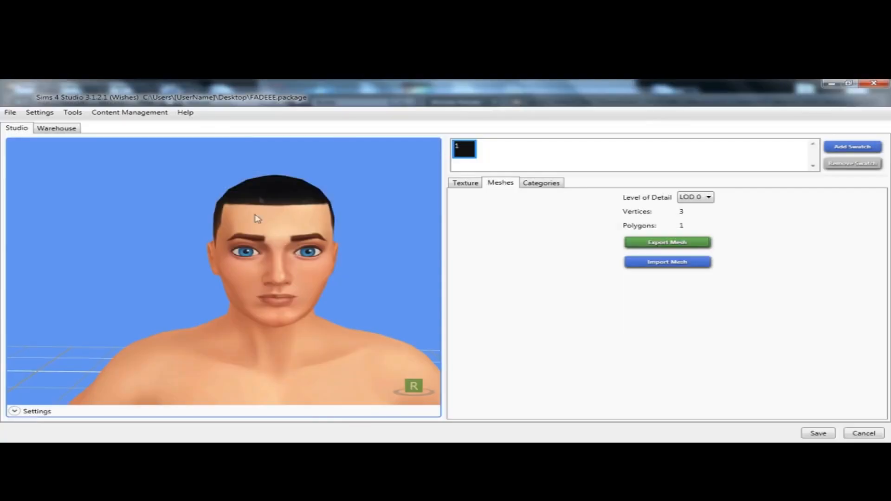
In Sims 4 Studio, import the DREADS blend file as the LOD 0 mesh of FADEEE.package
scroll(268, 198, "up", 3)
scroll(199, 185, "down", 2)
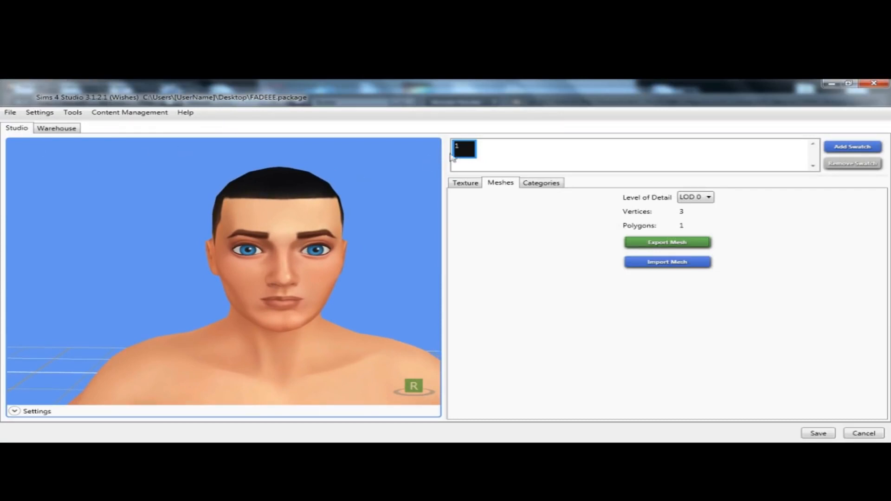
scroll(350, 321, "down", 2)
mouse_move(350, 320)
right_mouse_down()
mouse_move(374, 333)
mouse_move(363, 297)
right_mouse_up()
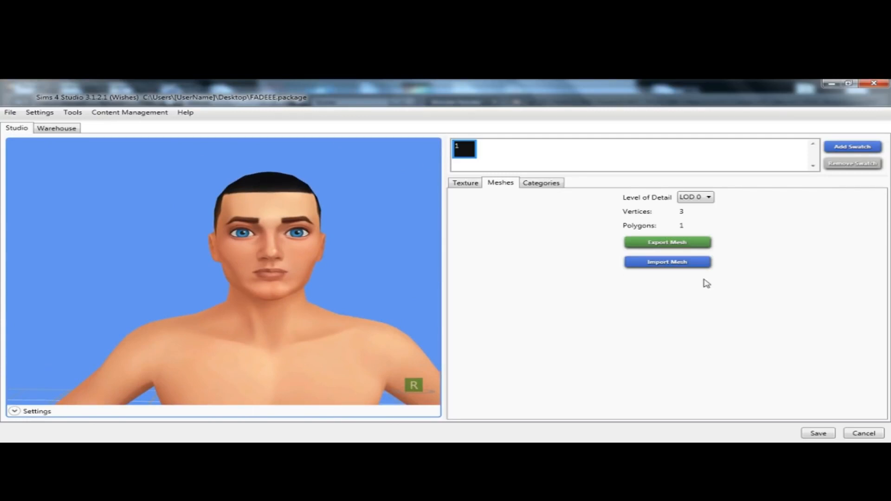
left_click(689, 265)
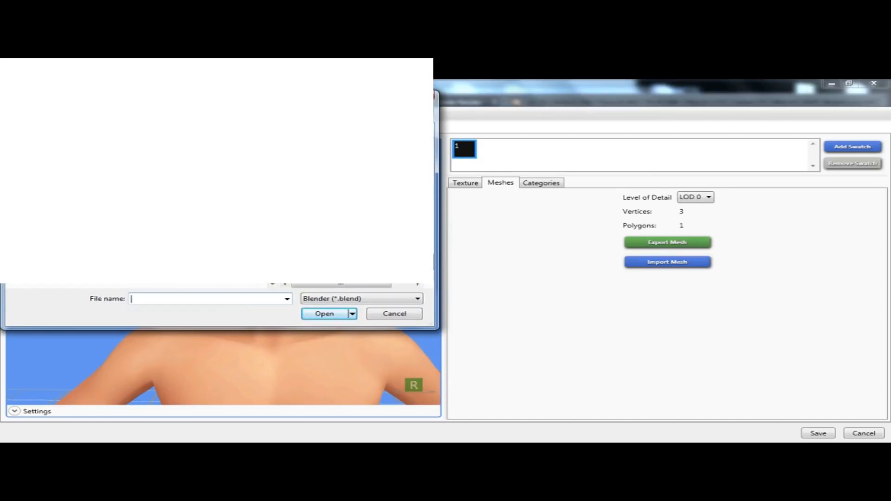
type("DREADS")
left_click(329, 315)
Examine the imported dreads on the character from several angles and show the package's texture settings
left_click_drag(332, 323, 246, 247)
scroll(246, 247, "down", 2)
scroll(261, 240, "up", 5)
right_click_drag(399, 285, 494, 193)
left_click(479, 187)
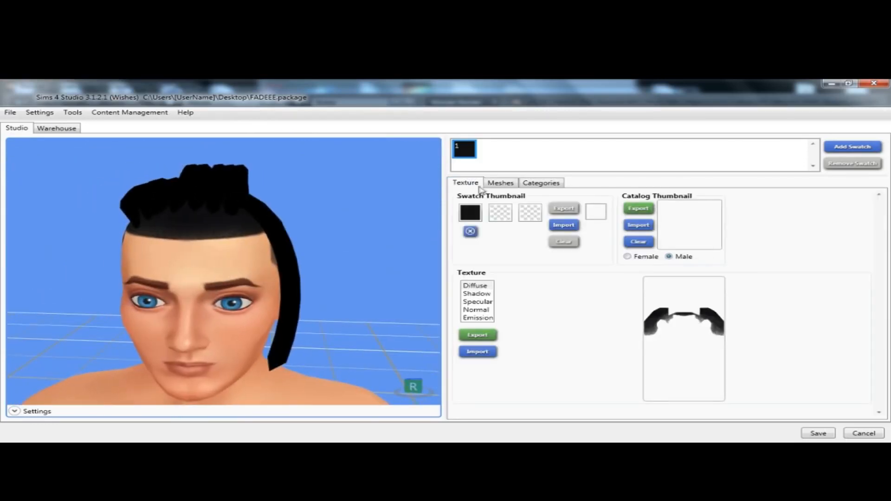
right_click_drag(306, 260, 389, 268)
right_click_drag(223, 235, 462, 295)
right_click_drag(195, 267, 246, 269)
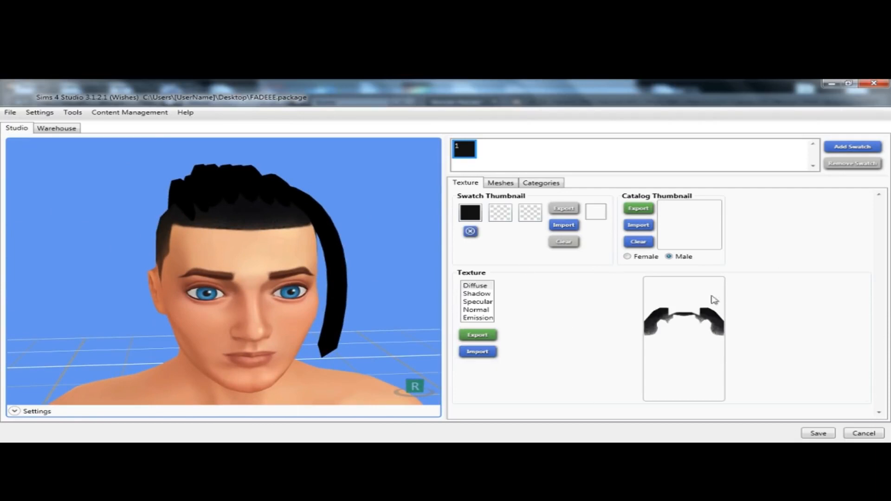
Export the package's hair texture to the desktop as a PNG named FADDDDDDE, and close the desktop folder window
left_click(477, 335)
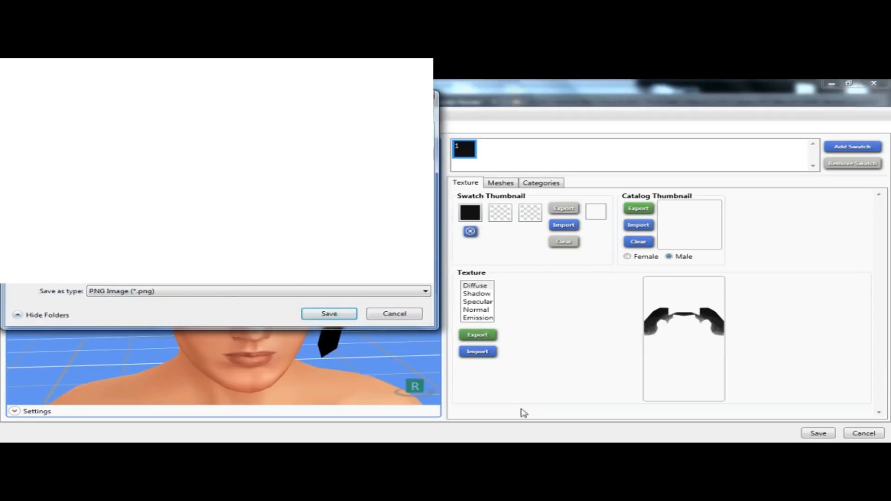
type("fa")
left_click(325, 315)
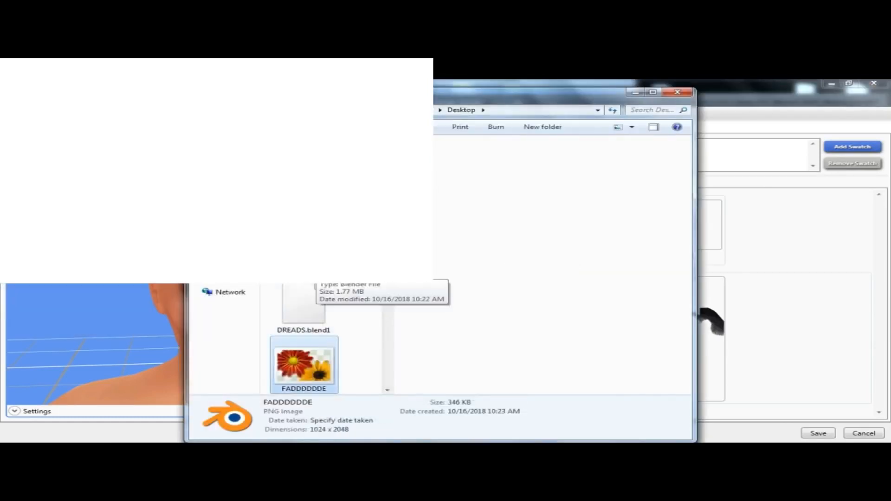
left_click(677, 91)
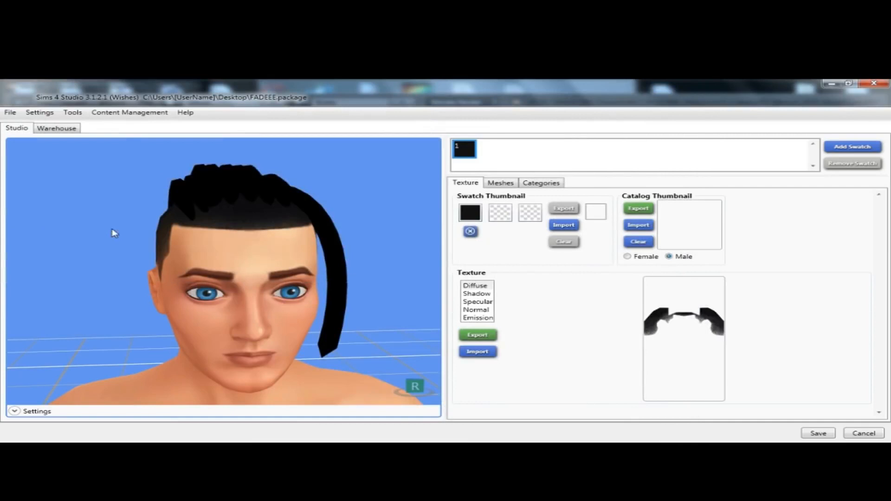
left_click_drag(269, 286, 260, 307)
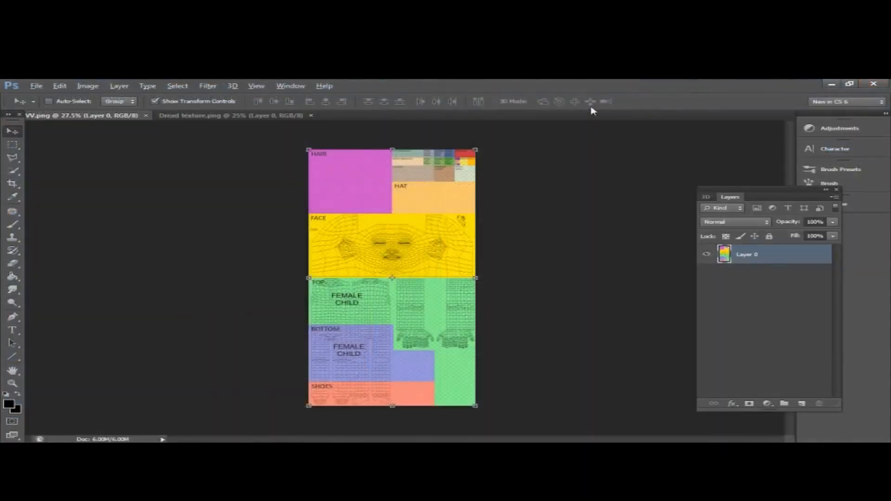
Copy the UV template layer from VV.png into Dread texture.png, fit it to the canvas and place it beneath the dread texture layer
scroll(382, 185, "down", 3, "alt")
scroll(450, 171, "up", 3, "alt")
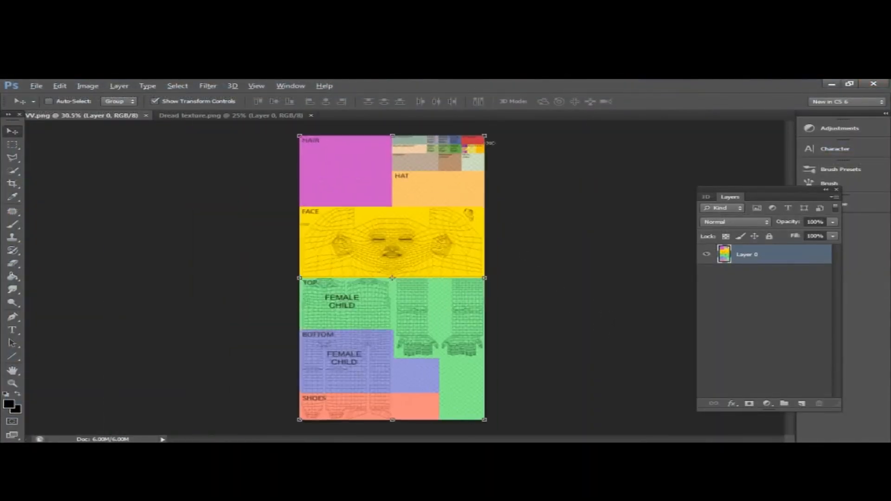
scroll(449, 171, "up", 2, "alt")
scroll(463, 224, "down", 3, "alt")
scroll(404, 125, "up", 3, "alt")
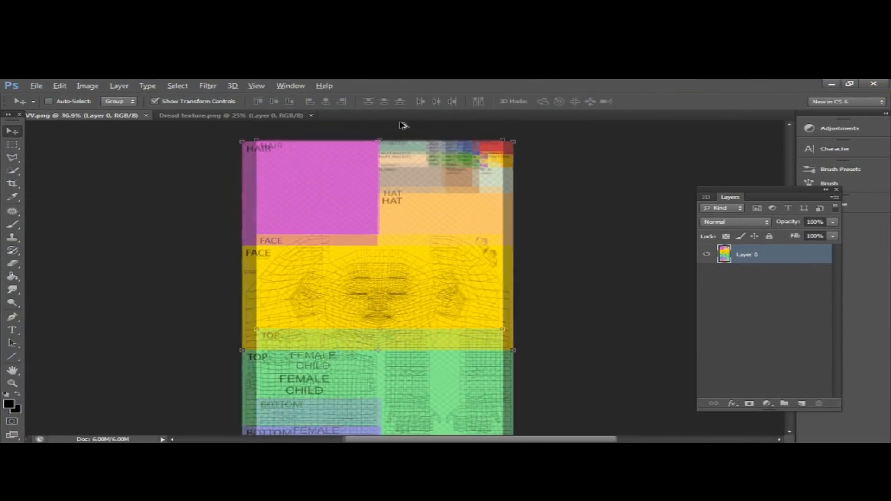
key("alt")
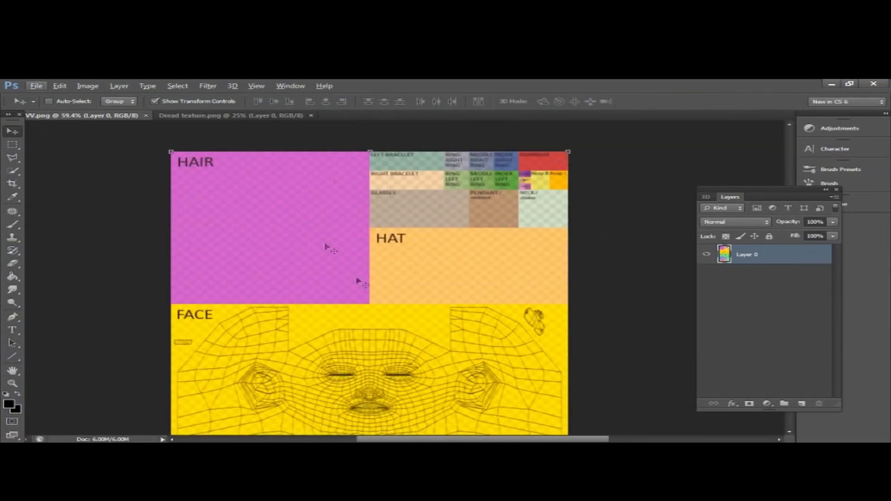
left_click_drag(358, 234, 435, 260)
left_click_drag(799, 261, 759, 250)
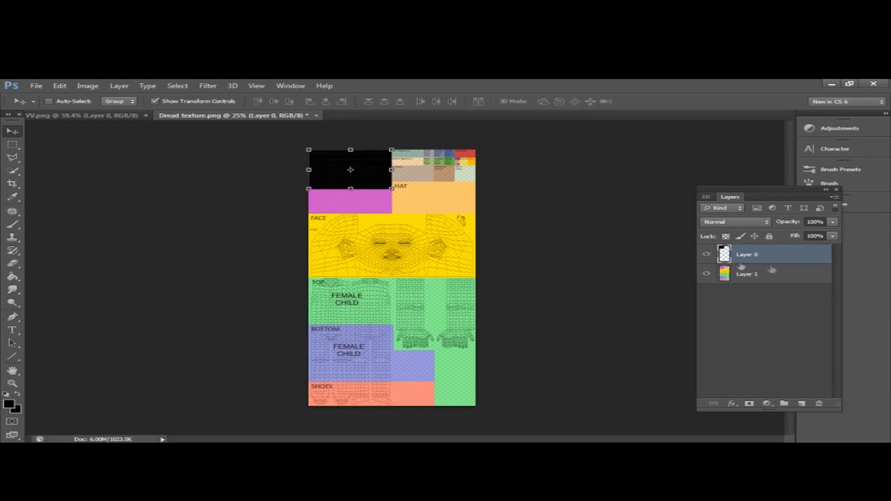
Open the exported hair texture FADDDDDDE.png as a separate document
left_click(12, 145)
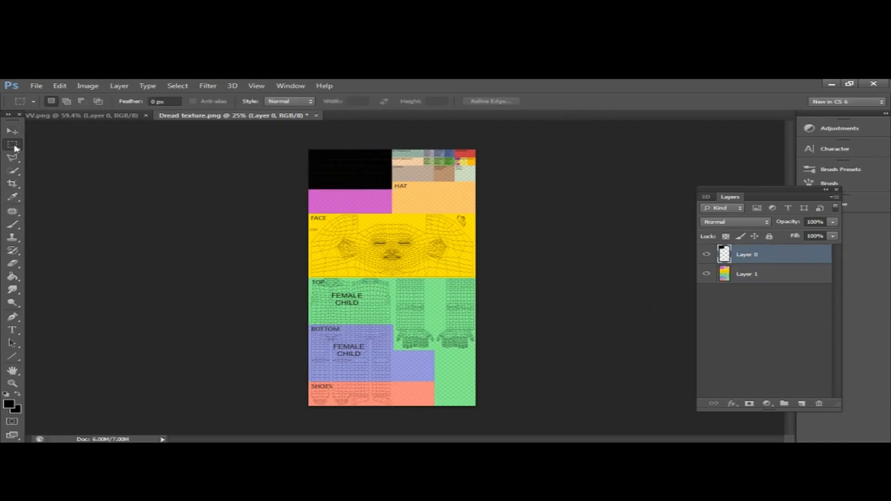
left_click(35, 86)
left_click(52, 108)
type("fa")
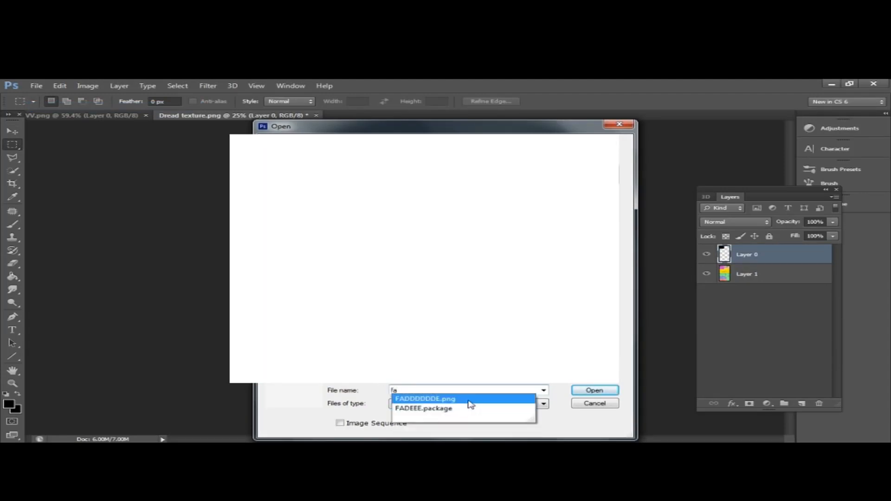
left_click(470, 400)
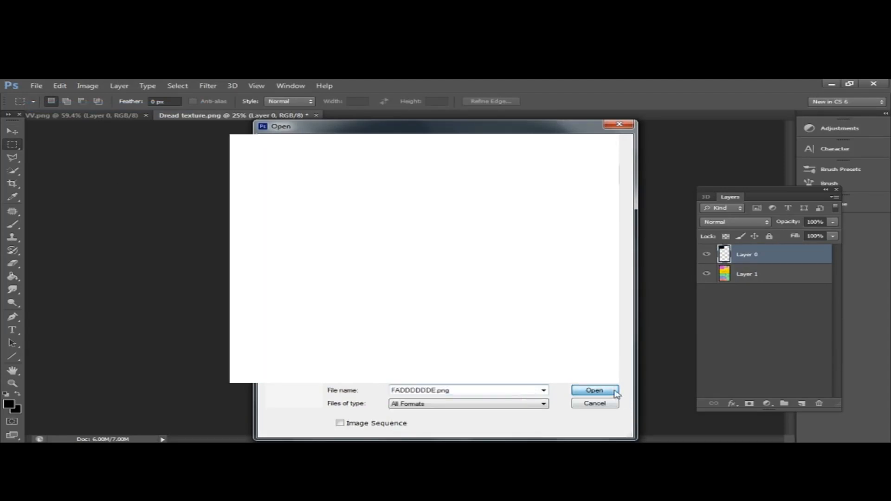
left_click(615, 390)
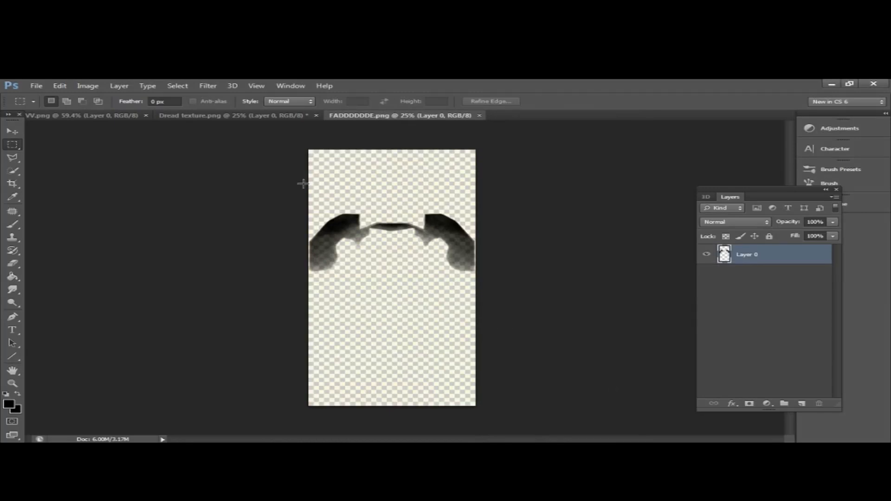
Add a Curves adjustment layer above the hair layer in FADDDDDDE.png
scroll(398, 209, "up", 3, "alt")
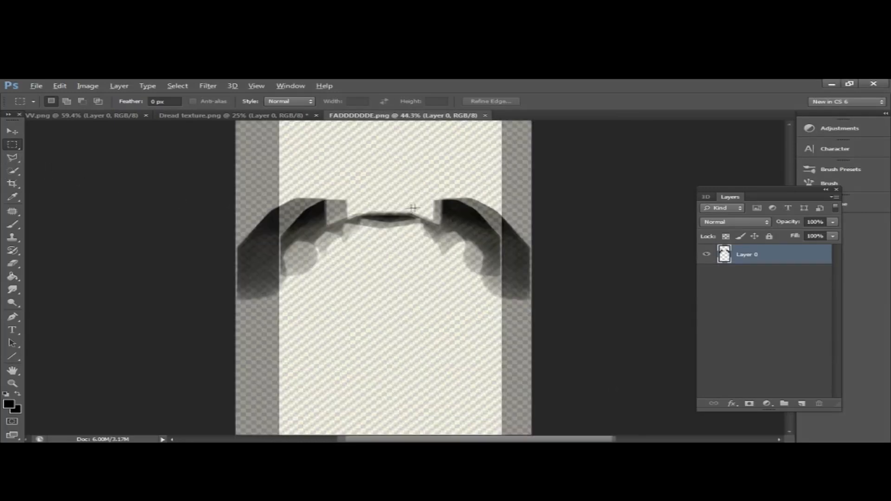
left_click(767, 403)
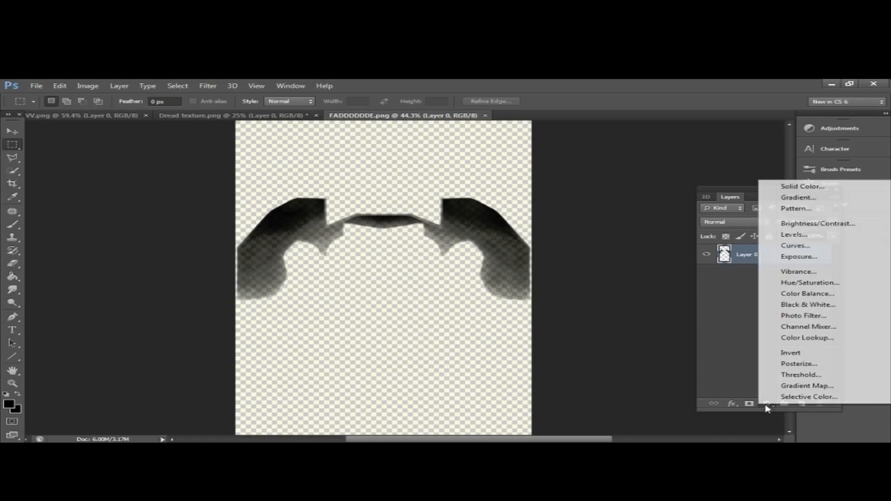
left_click(796, 246)
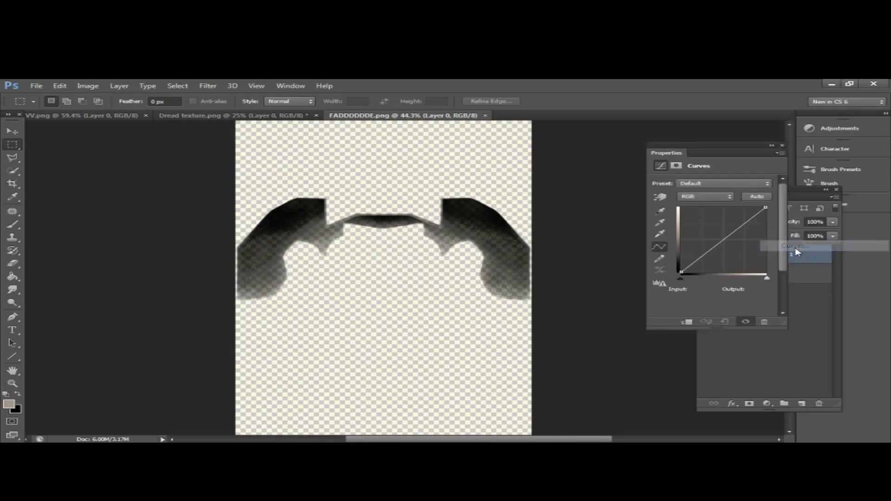
left_click(783, 146)
left_click(767, 404)
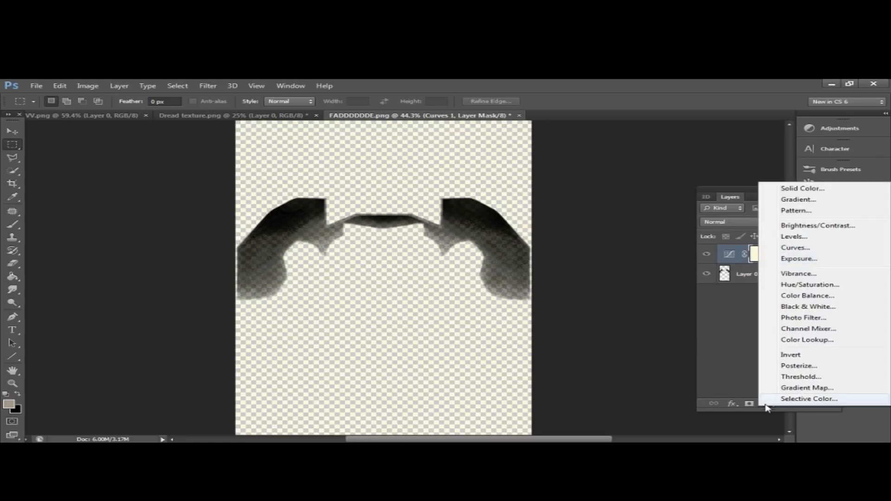
left_click(732, 408)
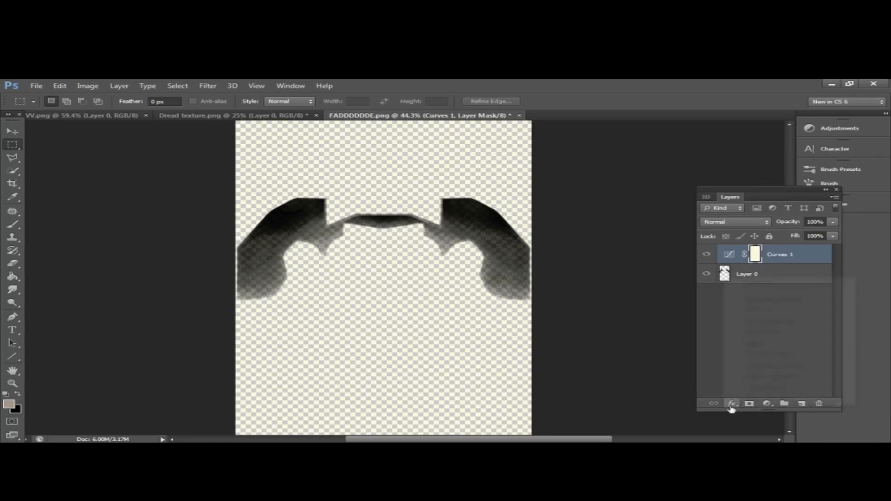
left_click(717, 366)
left_click(769, 405)
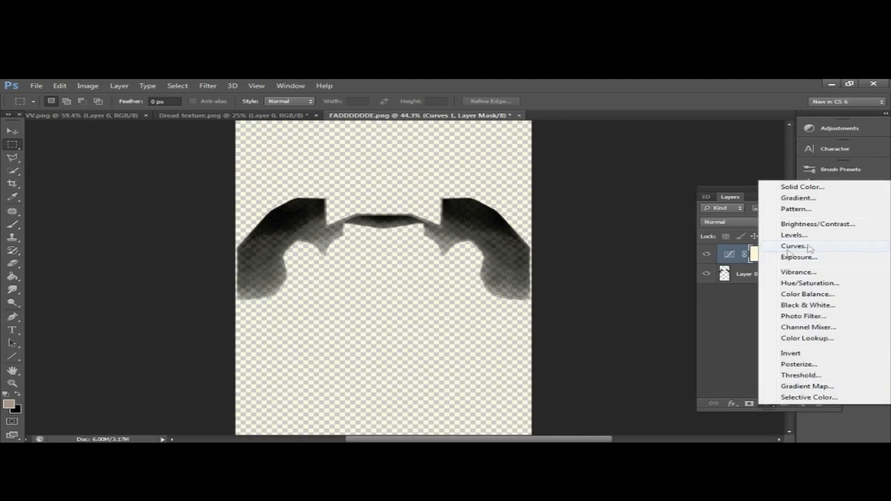
left_click(718, 359)
left_click(768, 404)
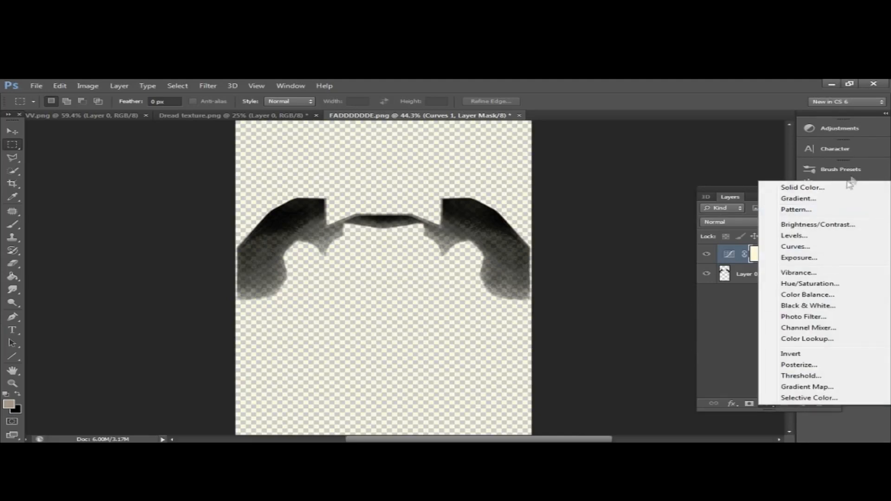
left_click(800, 247)
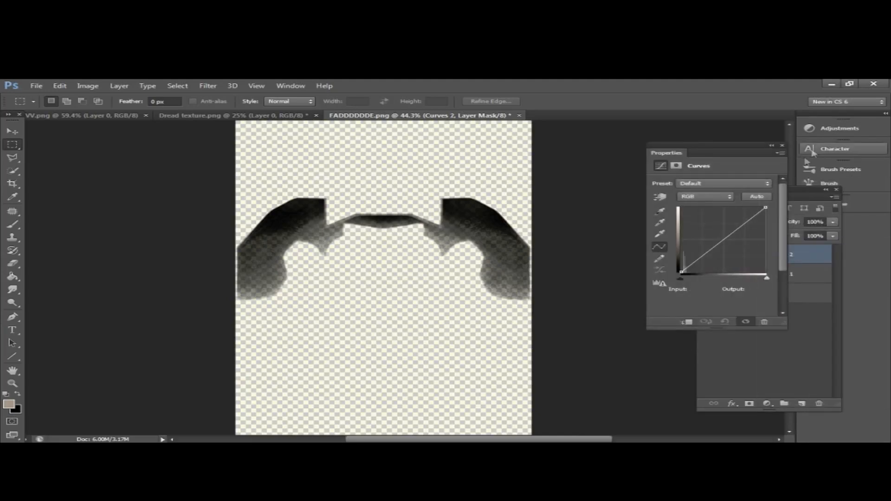
left_click(783, 145)
right_click(780, 255)
left_click(539, 168)
left_click(420, 221)
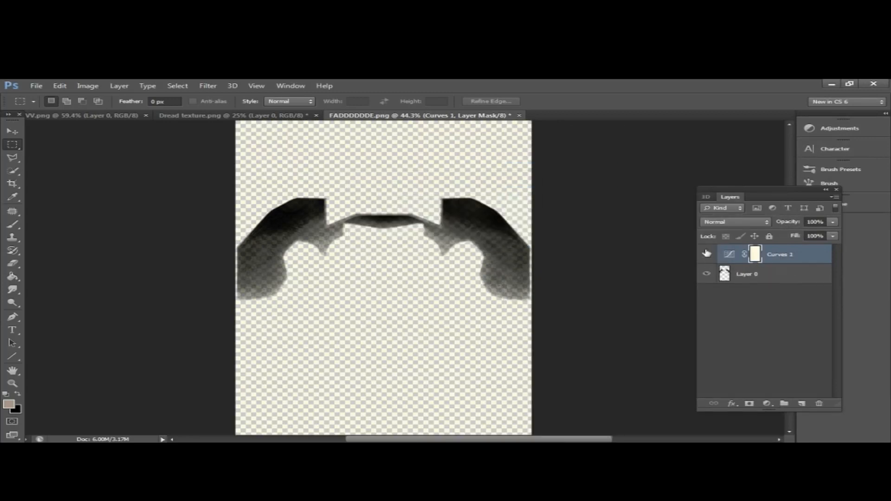
Pull the Curves layer's RGB midpoint to input 249 and output 71, and merge the adjustment down into the hair layer
double_click(731, 255)
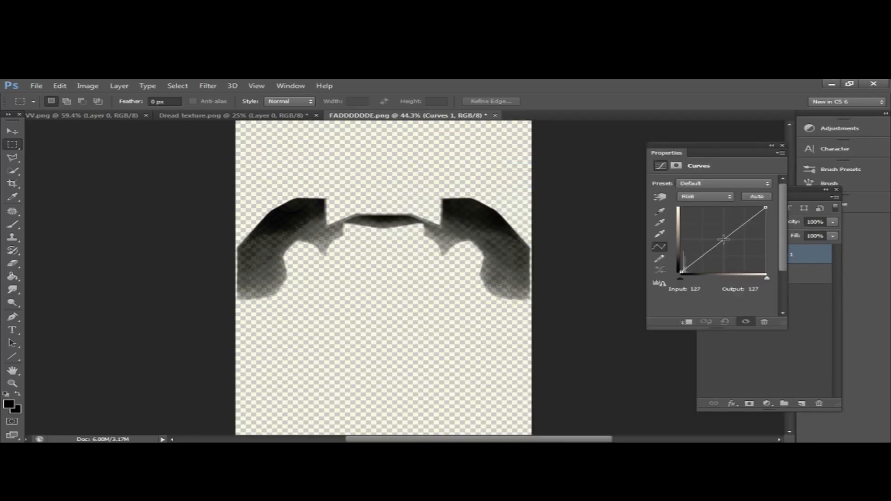
left_click_drag(724, 239, 764, 254)
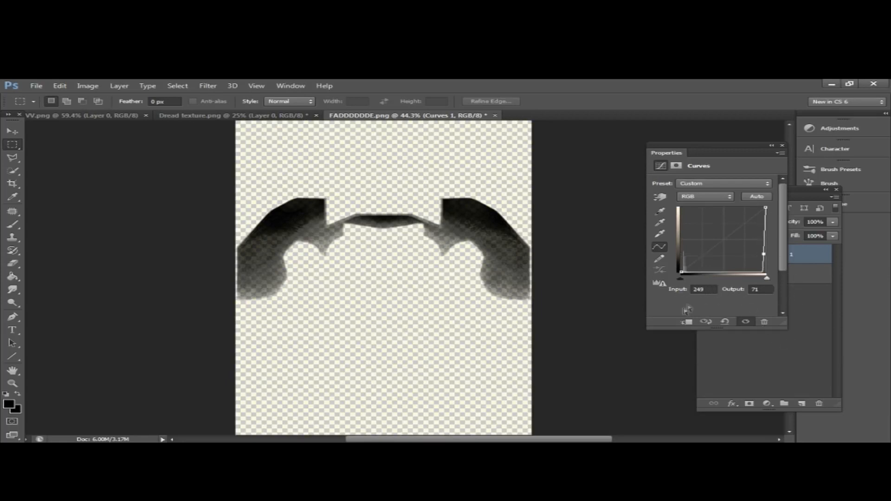
left_click(707, 289)
left_click(768, 290)
left_click(782, 146)
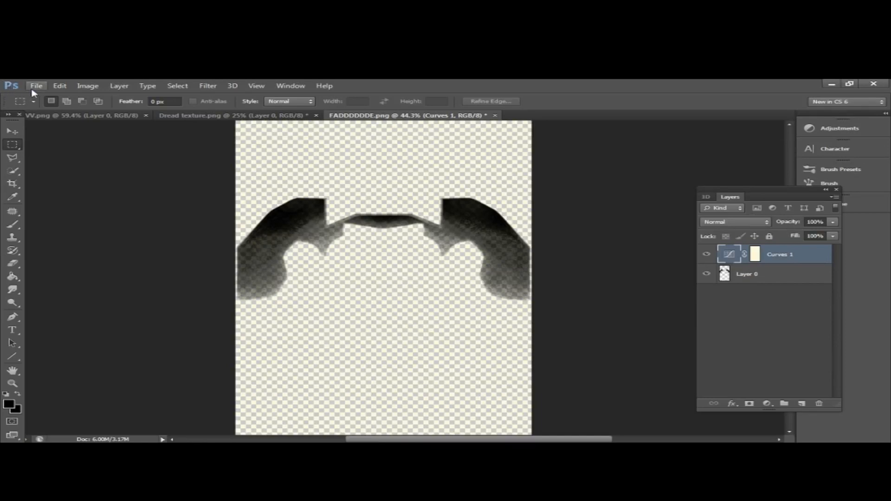
right_click(808, 255)
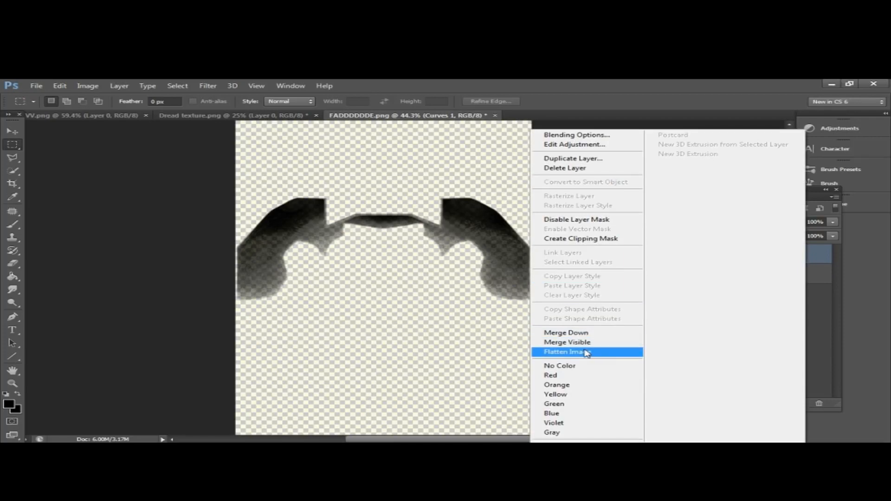
left_click(584, 334)
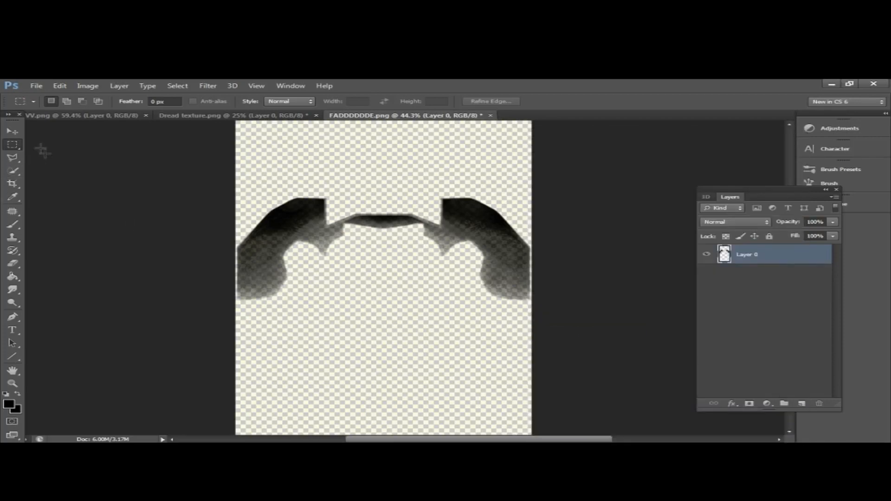
Copy the adjusted hair layer into Dread texture.png and align it with the FACE section of the UV template
left_click(13, 135)
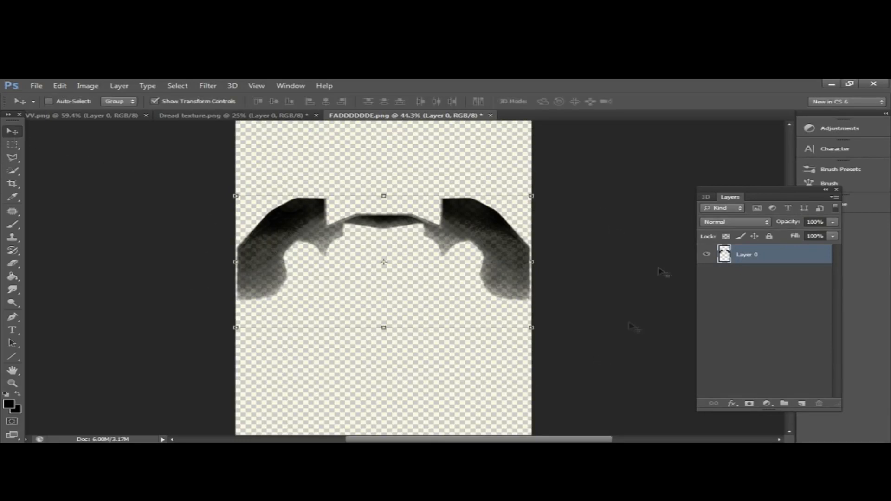
left_click_drag(408, 274, 391, 246)
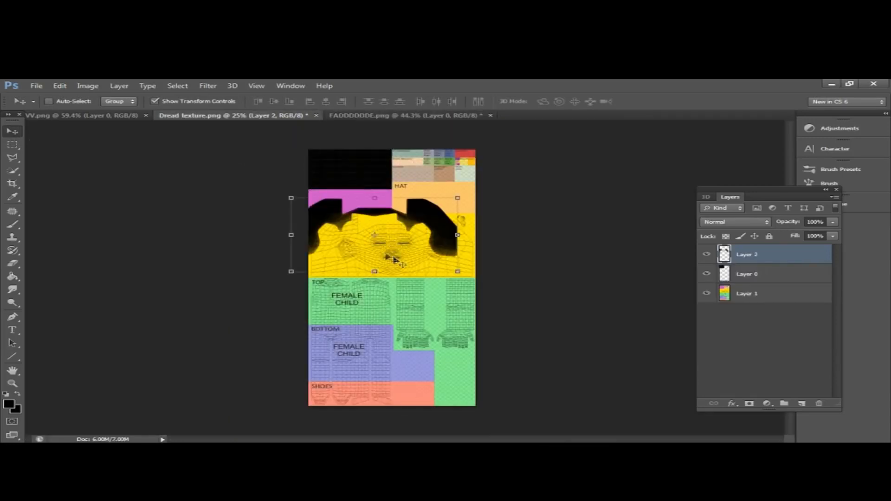
scroll(413, 200, "up", 12, "alt")
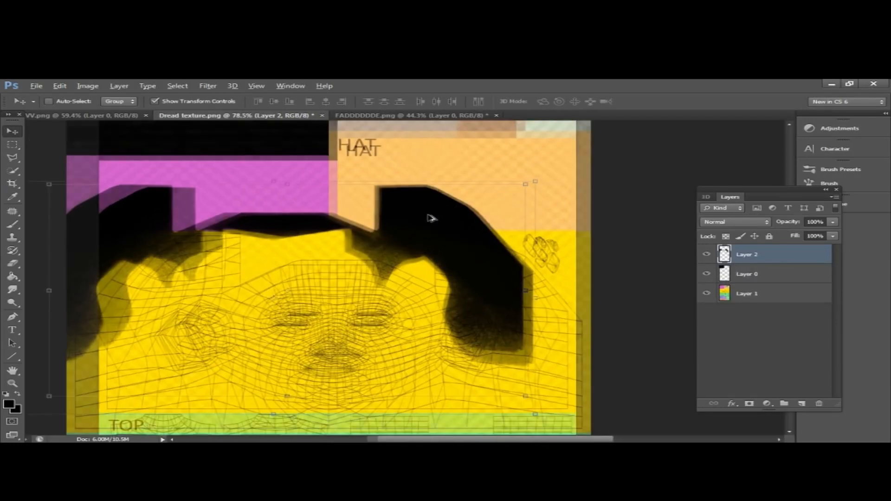
scroll(434, 217, "down", 4, "alt")
left_click_drag(432, 241, 471, 273)
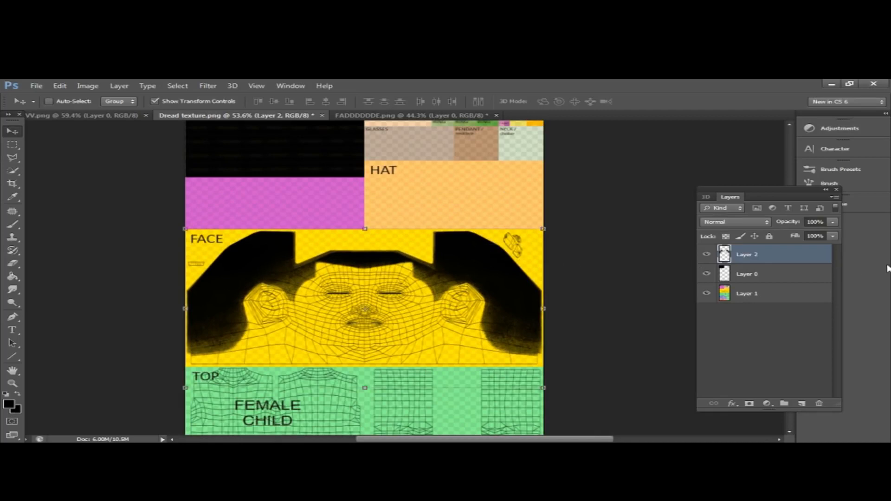
Check the hair layer's alignment on the face template and hide the UV template layer, Layer 1
left_click(11, 146)
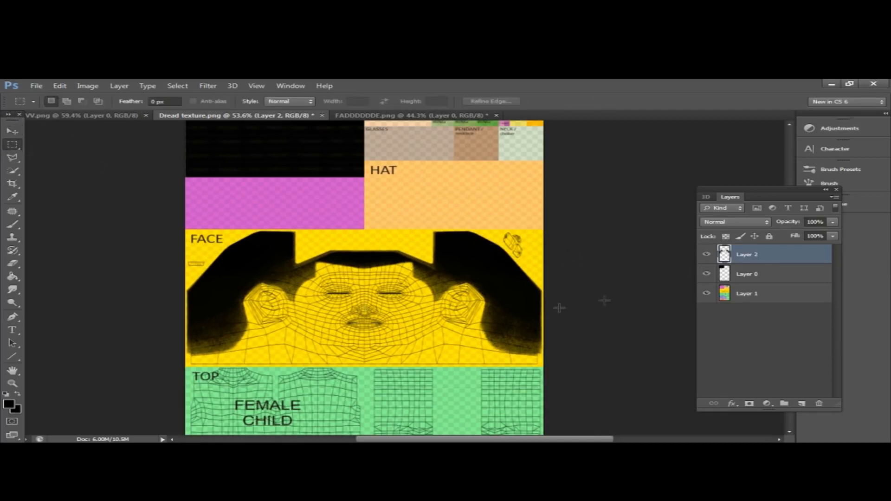
scroll(354, 169, "up", 3, "alt")
scroll(432, 253, "down", 5, "alt")
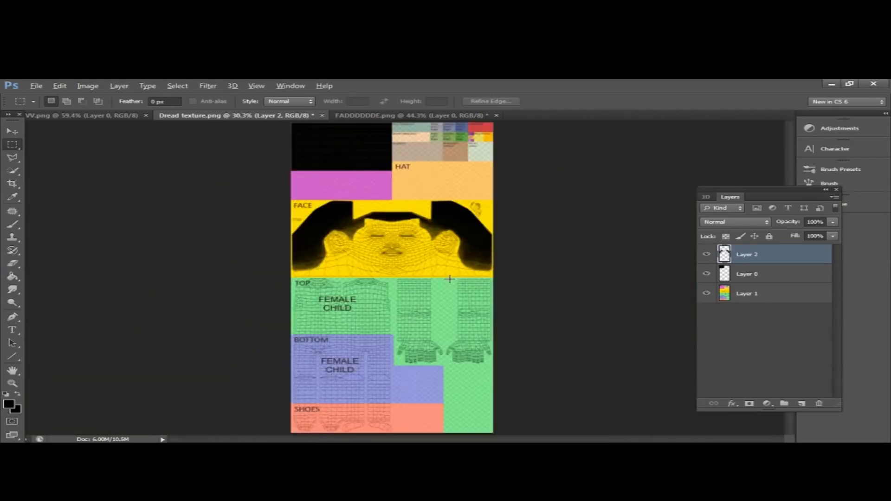
scroll(450, 279, "up", 3, "alt")
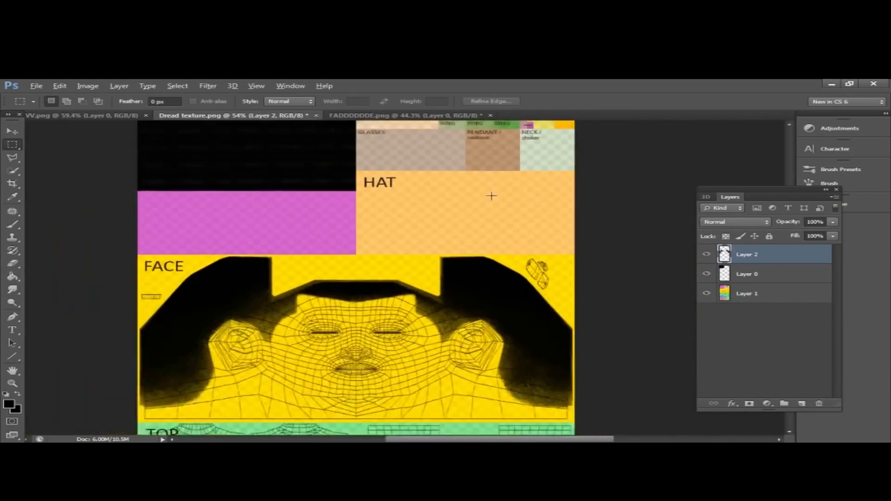
scroll(492, 195, "down", 1, "alt")
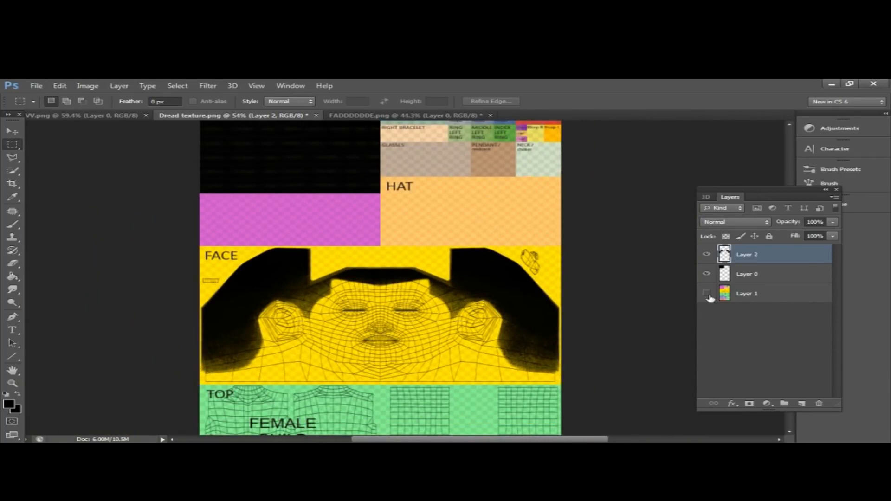
left_click(708, 295)
left_click(707, 294)
scroll(442, 225, "down", 2, "alt")
scroll(442, 225, "down", 1, "alt")
Save the combined dread and hairline texture as a copy with Save As, and switch back to Sims 4 Studio
left_click(36, 86)
left_click(79, 205)
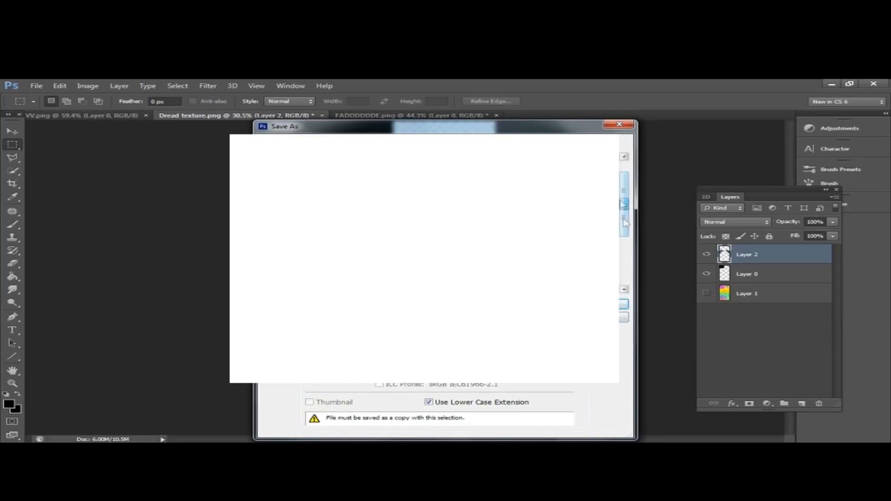
left_click(625, 275)
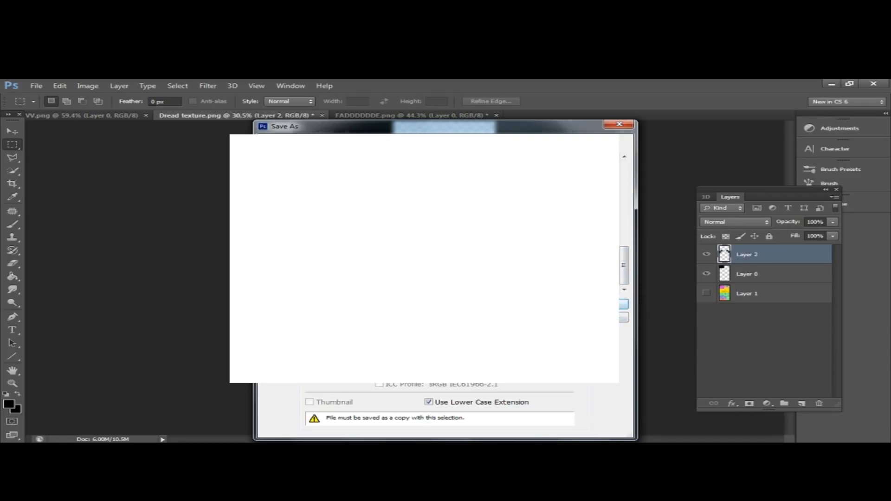
left_click(623, 304)
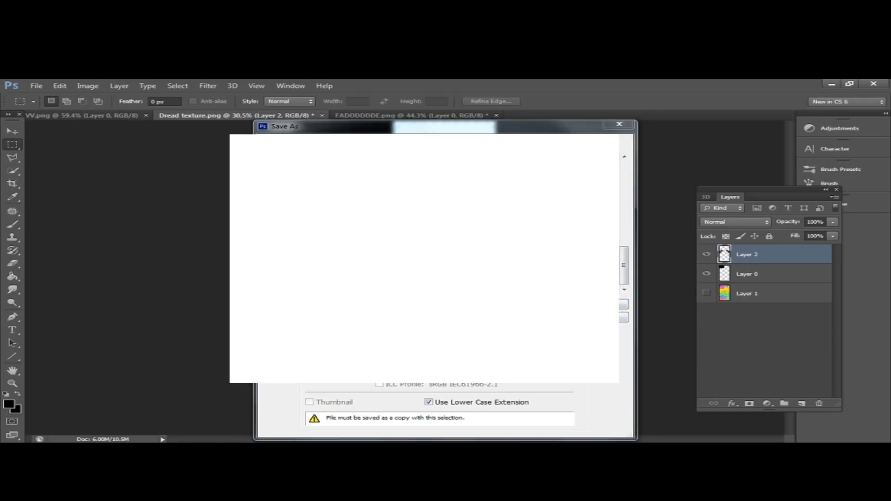
left_click(495, 194)
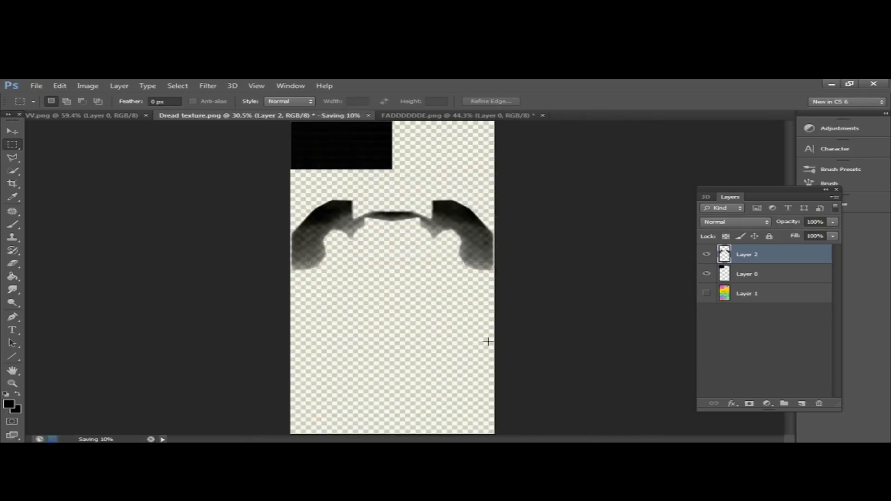
left_click(832, 84)
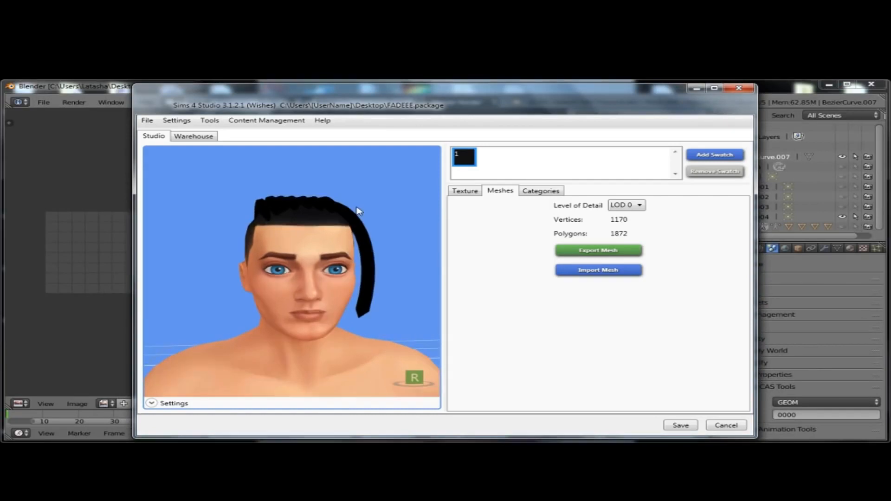
Maximize the window and import Dread texture.png as the hair's diffuse texture
left_click(715, 89)
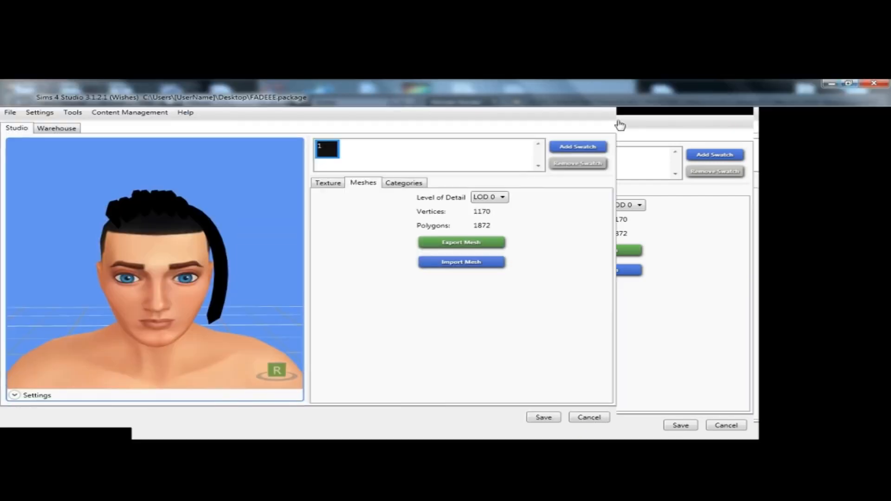
scroll(288, 213, "up", 5)
left_click_drag(258, 233, 459, 360)
right_click_drag(459, 360, 245, 269)
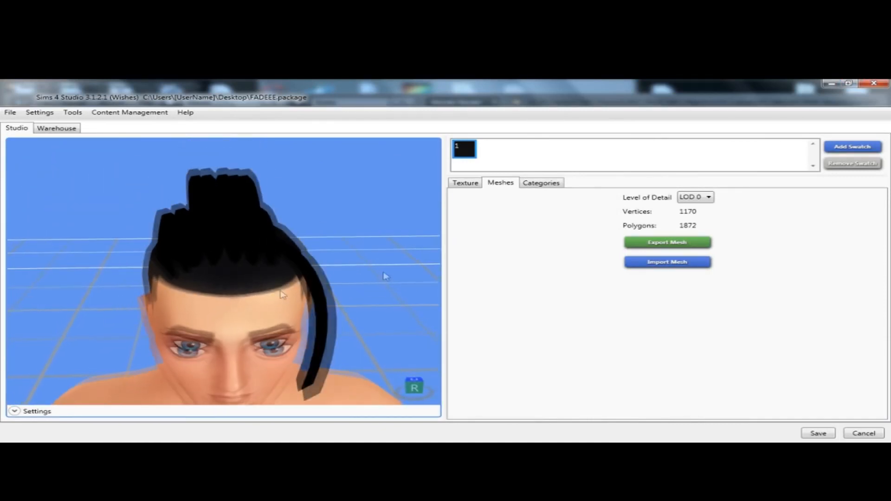
left_click(478, 184)
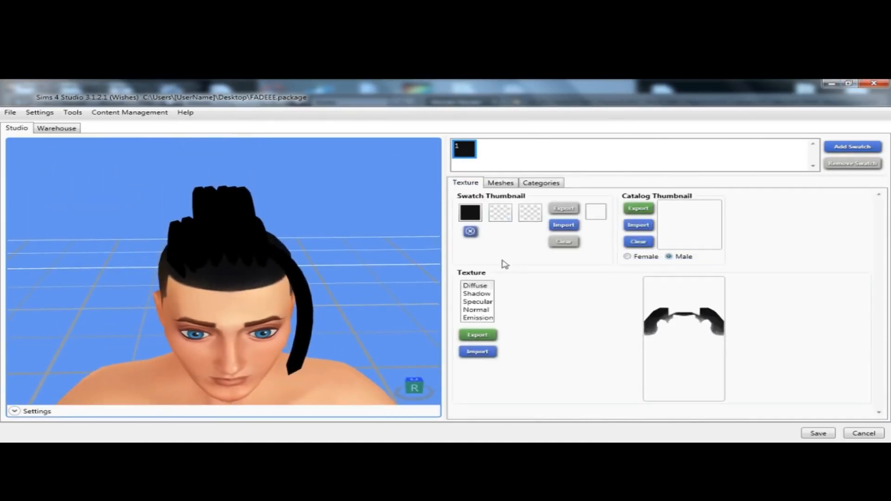
left_click(492, 355)
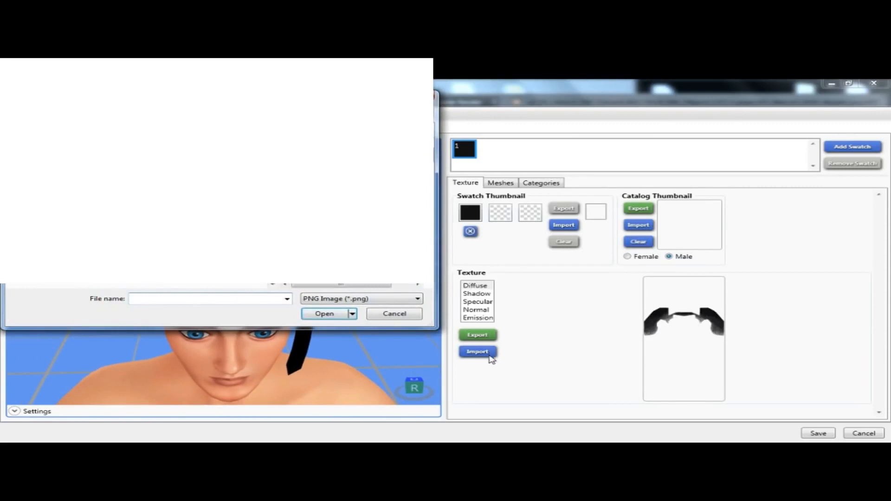
type("dr")
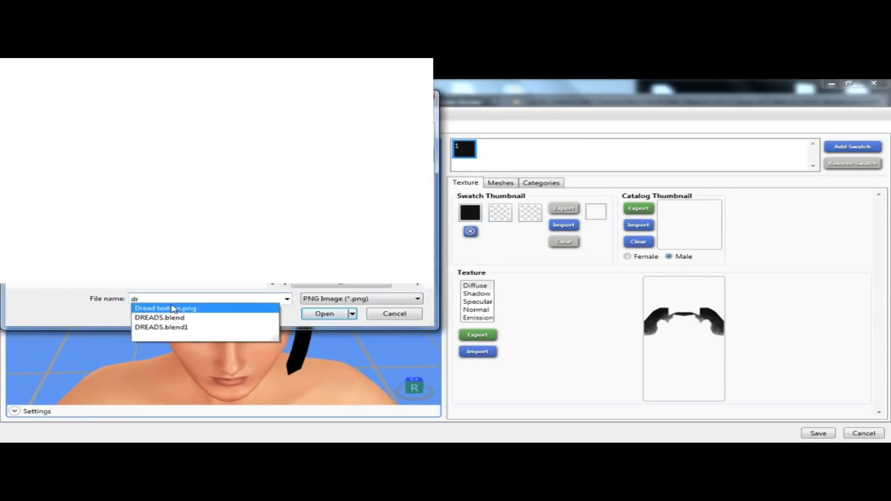
left_click(324, 315)
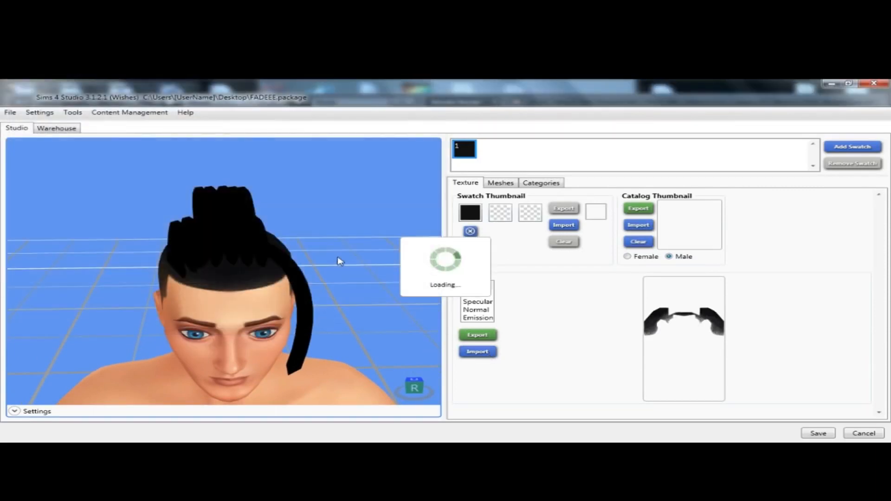
Examine the newly textured dreadlocks and hairline on the Sim's head from the front, at an angle and from above
scroll(338, 272, "down", 2)
right_click_drag(337, 271, 346, 440)
mouse_move(224, 271)
right_mouse_down()
mouse_move(225, 221)
mouse_move(262, 199)
mouse_move(251, 275)
mouse_move(260, 288)
mouse_move(249, 305)
mouse_move(336, 300)
mouse_move(365, 416)
mouse_move(808, 356)
mouse_move(617, 397)
mouse_move(344, 304)
mouse_move(306, 304)
mouse_move(330, 255)
mouse_move(334, 342)
mouse_move(490, 438)
mouse_move(433, 225)
mouse_move(291, 328)
mouse_move(311, 307)
mouse_move(270, 278)
mouse_move(300, 371)
mouse_move(295, 330)
mouse_move(235, 265)
mouse_move(22, 323)
mouse_move(497, 257)
mouse_move(325, 260)
mouse_move(288, 301)
mouse_move(428, 228)
mouse_move(551, 273)
mouse_move(122, 313)
mouse_move(2, 312)
mouse_move(139, 297)
mouse_move(390, 191)
mouse_move(427, 234)
mouse_move(382, 285)
mouse_move(318, 257)
mouse_move(312, 340)
mouse_move(268, 286)
mouse_move(223, 268)
mouse_move(123, 333)
mouse_move(197, 185)
right_mouse_up()
left_click(11, 112)
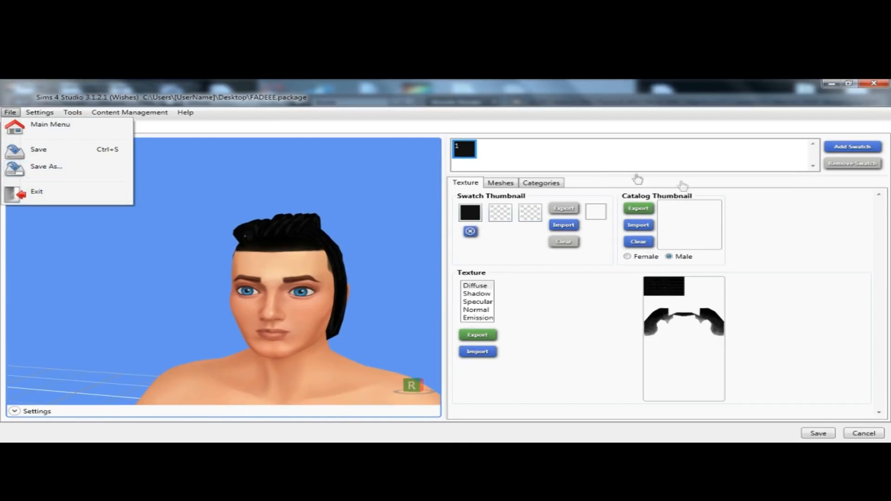
left_click(513, 155)
left_click_drag(246, 300, 259, 314)
left_click_drag(323, 308, 329, 400)
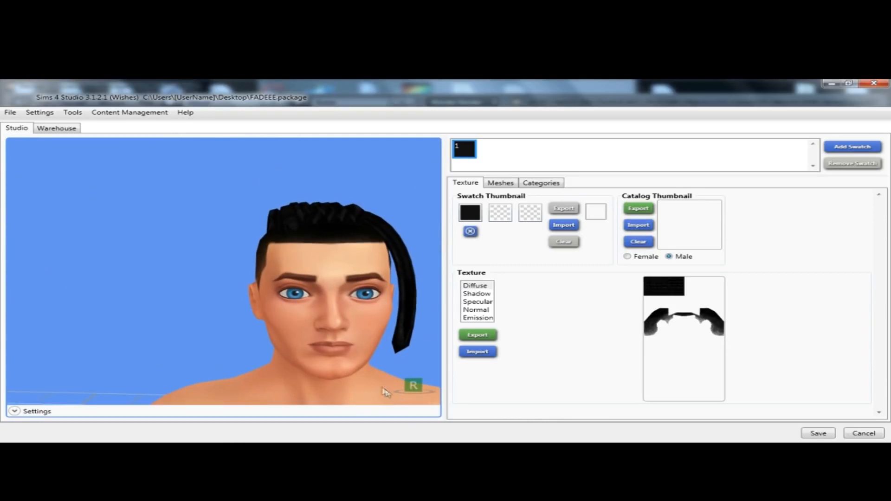
scroll(398, 385, "down", 2)
right_click_drag(399, 385, 340, 334)
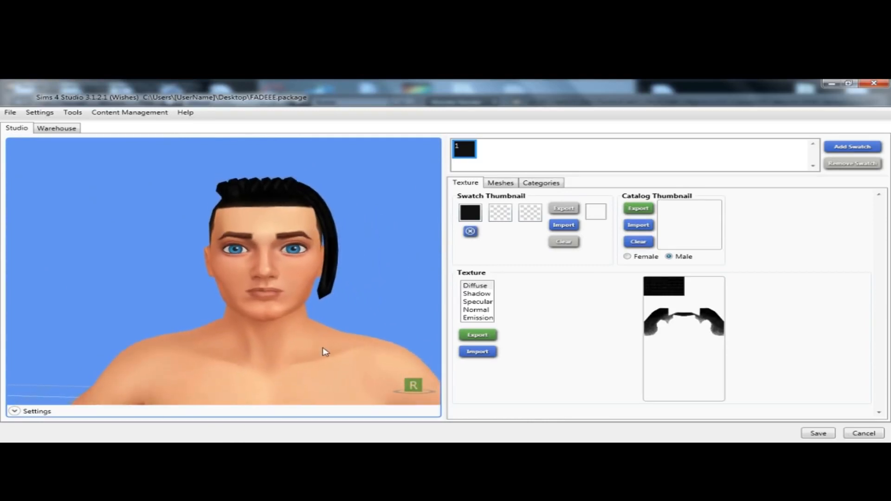
left_click_drag(325, 286, 344, 328)
left_click_drag(294, 317, 297, 438)
left_click_drag(223, 271, 171, 394)
left_click_drag(351, 251, 337, 313)
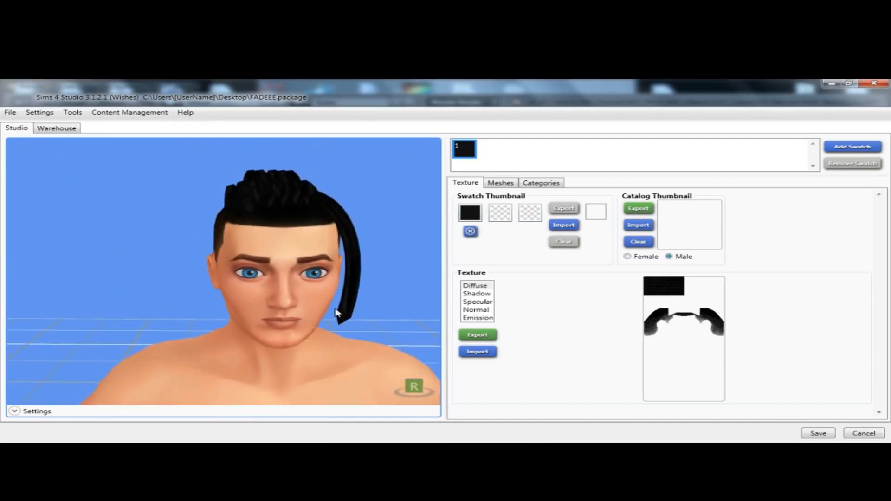
left_click_drag(334, 299, 291, 328)
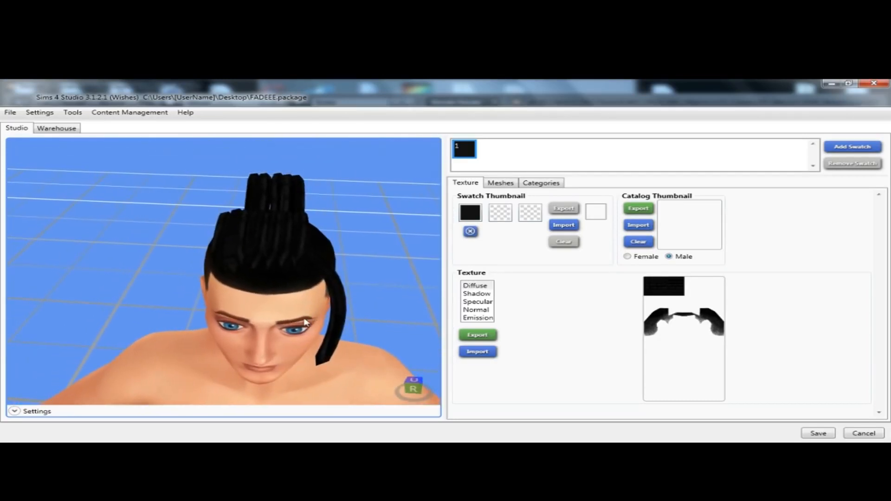